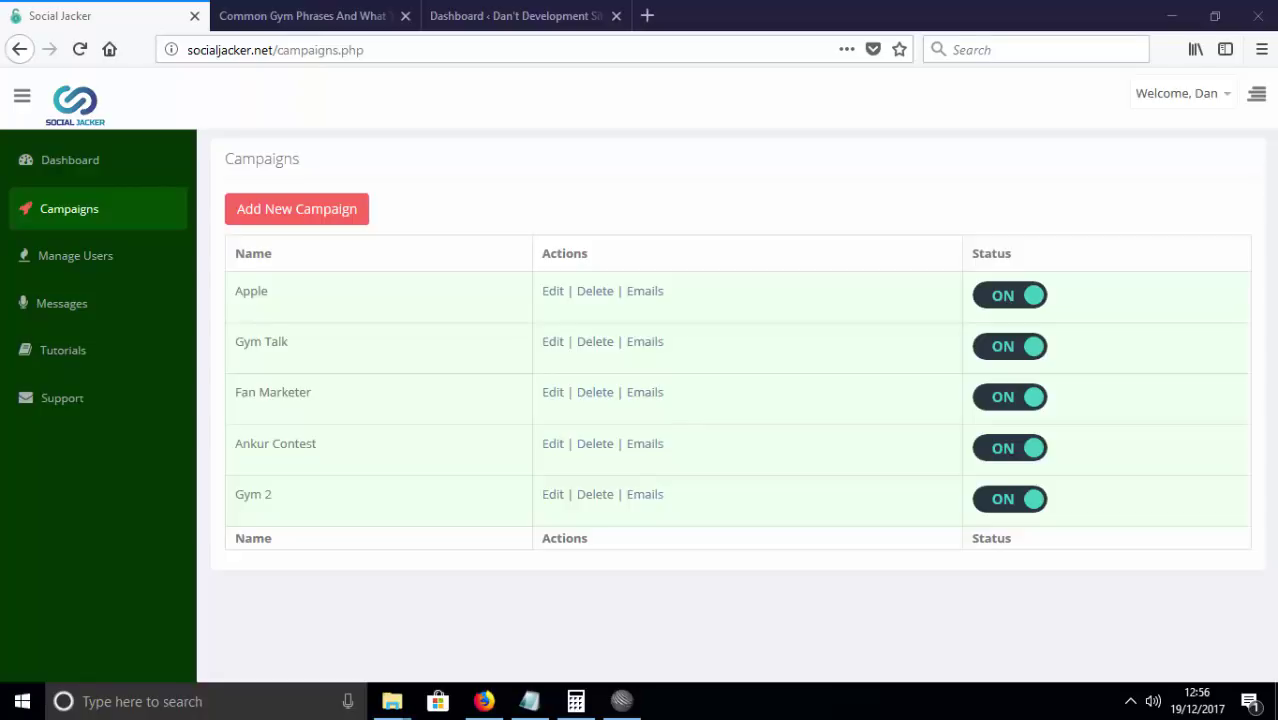
Open the Gym Talk campaign for editing.
{"action": "left_click", "coordinate": [968, 476]}
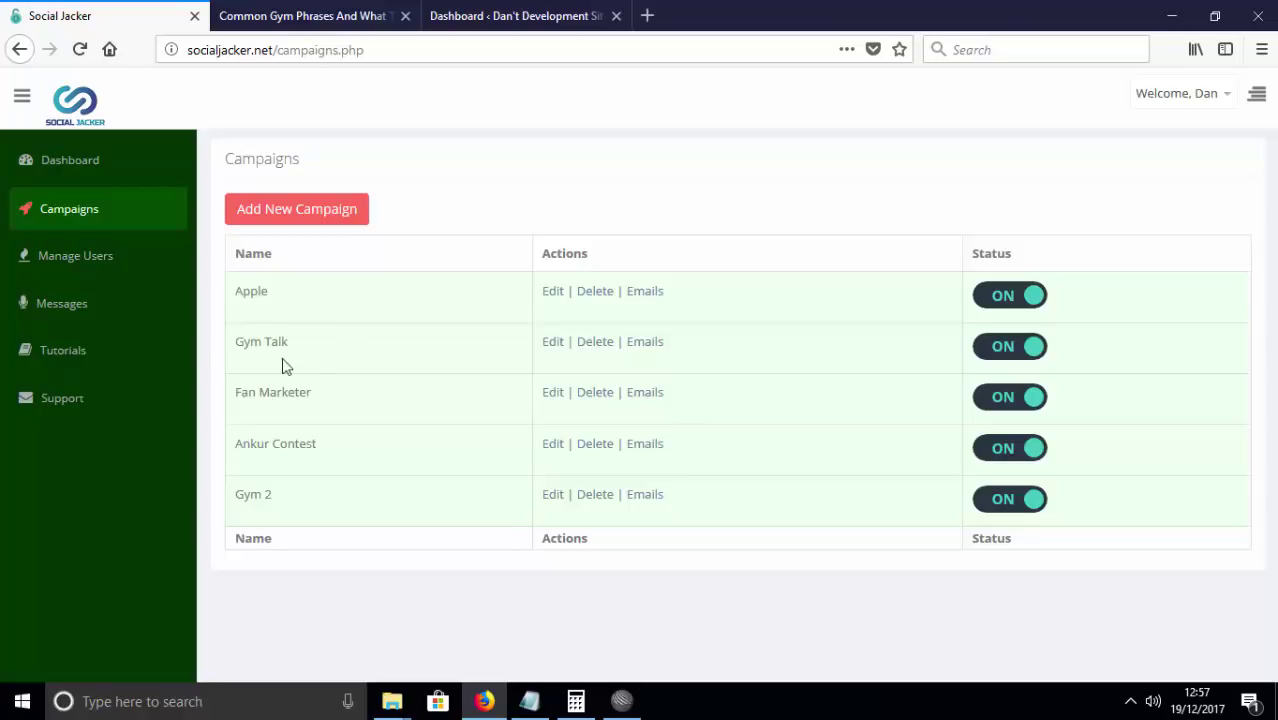
{"action": "triple_click", "coordinate": [313, 346]}
{"action": "left_click", "coordinate": [552, 342]}
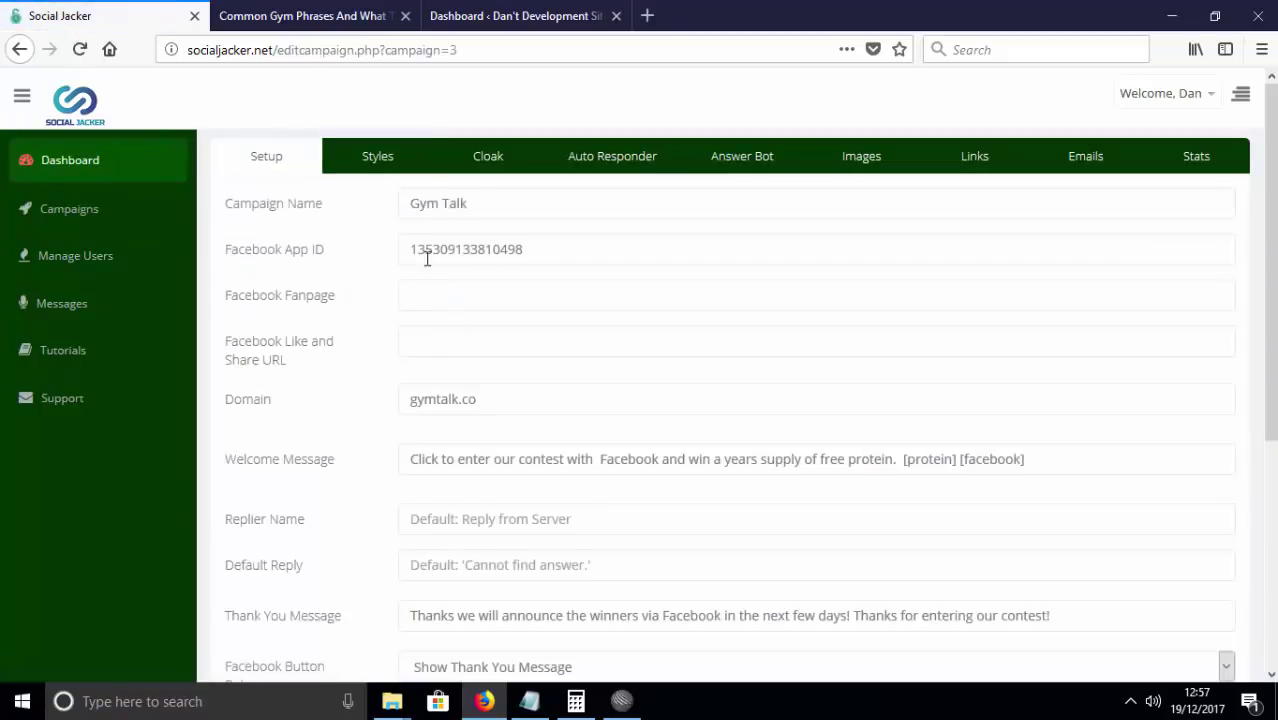
Examine the Common Gym Phrases article on gymtalk.co, including its body text and the free protein contest banner.
{"action": "left_click", "coordinate": [334, 15]}
{"action": "scroll", "coordinate": [590, 400], "scroll_direction": "down", "scroll_amount": 5}
{"action": "scroll", "coordinate": [585, 410], "scroll_direction": "up", "scroll_amount": 5}
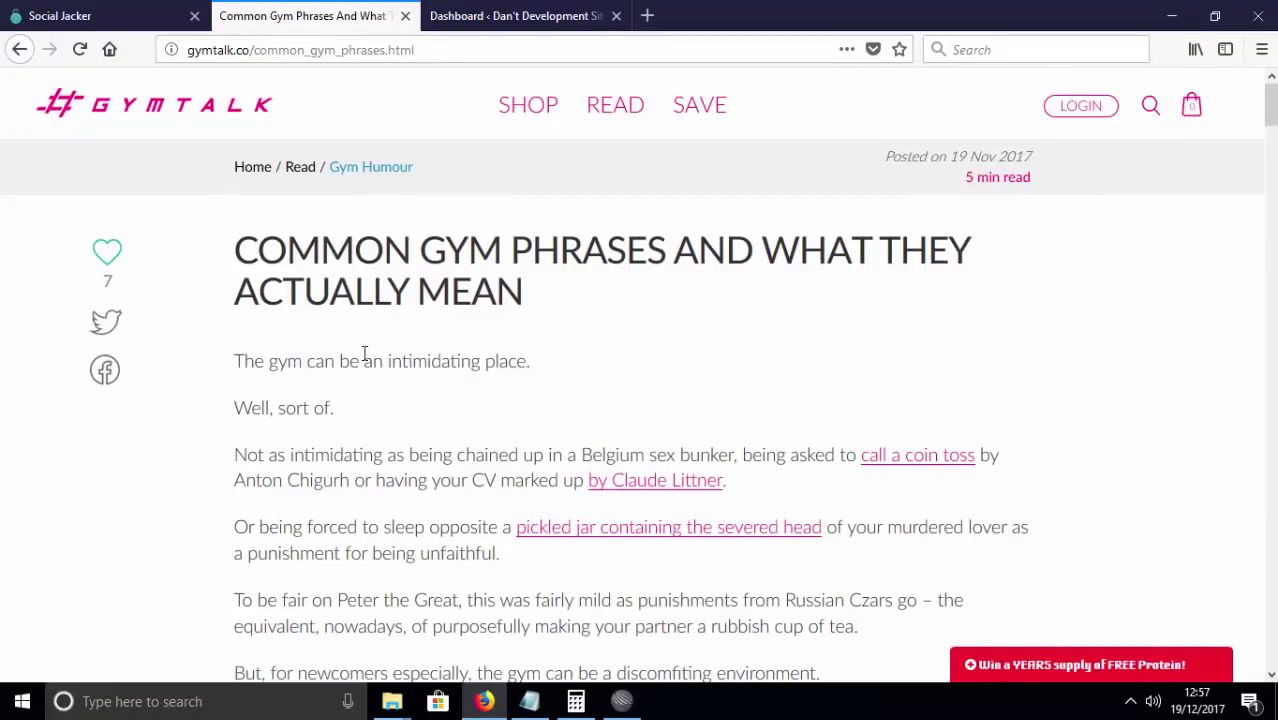
{"action": "scroll", "coordinate": [325, 393], "scroll_direction": "down", "scroll_amount": 4}
{"action": "scroll", "coordinate": [325, 393], "scroll_direction": "up", "scroll_amount": 4}
{"action": "scroll", "coordinate": [416, 345], "scroll_direction": "down", "scroll_amount": 10}
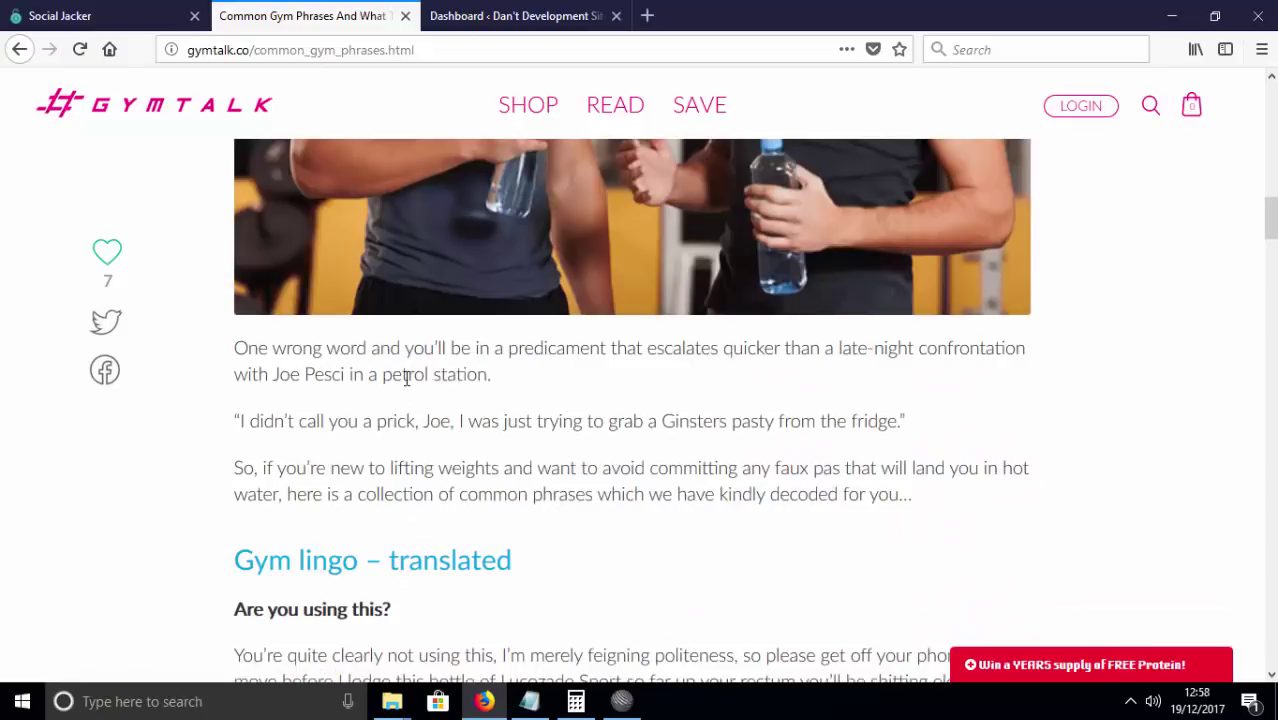
{"action": "scroll", "coordinate": [407, 378], "scroll_direction": "down", "scroll_amount": 3}
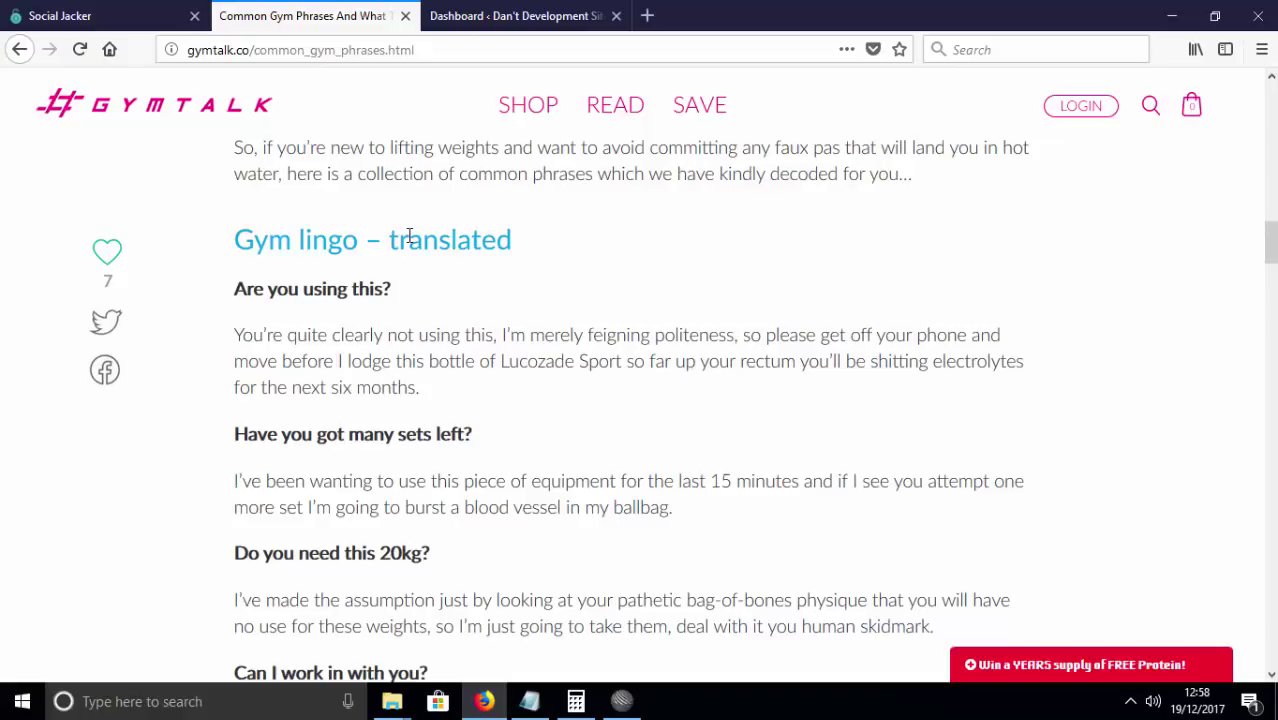
{"action": "scroll", "coordinate": [1093, 511], "scroll_direction": "up", "scroll_amount": 5}
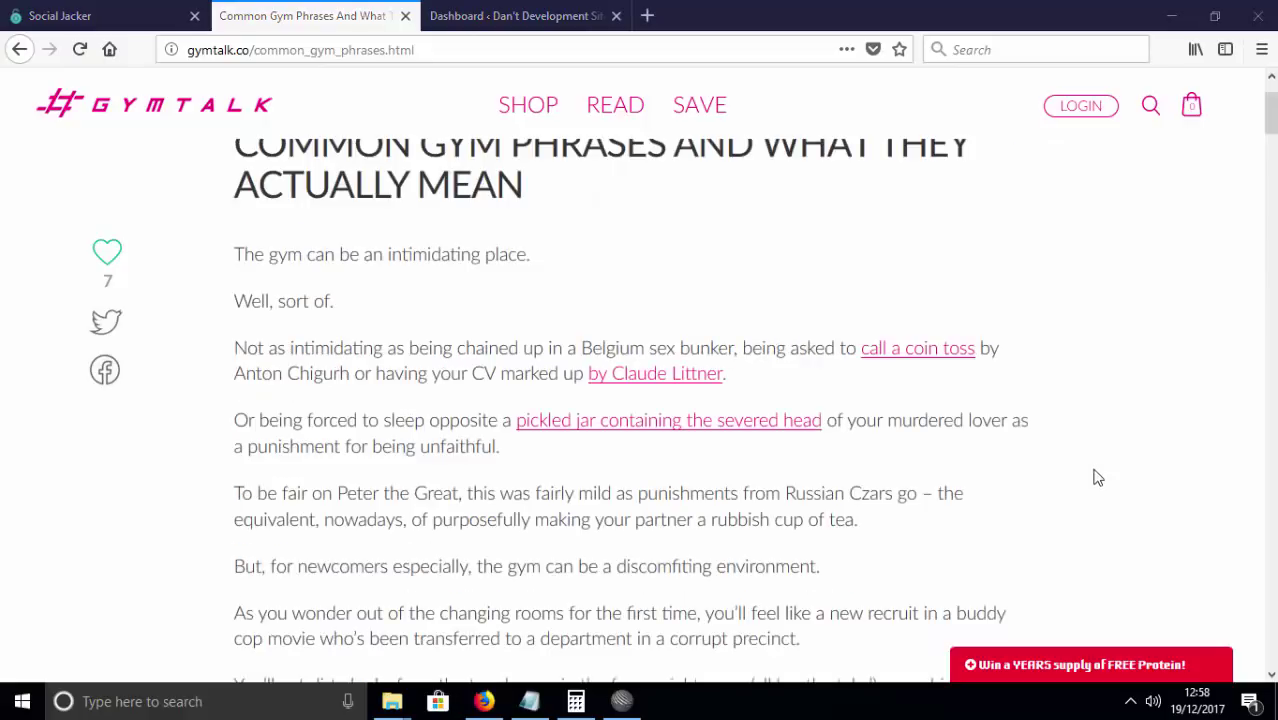
Expand the free protein contest pop-up, enter the contest by authorizing the Facebook login, and highlight the thank-you message.
{"action": "left_click", "coordinate": [1010, 665]}
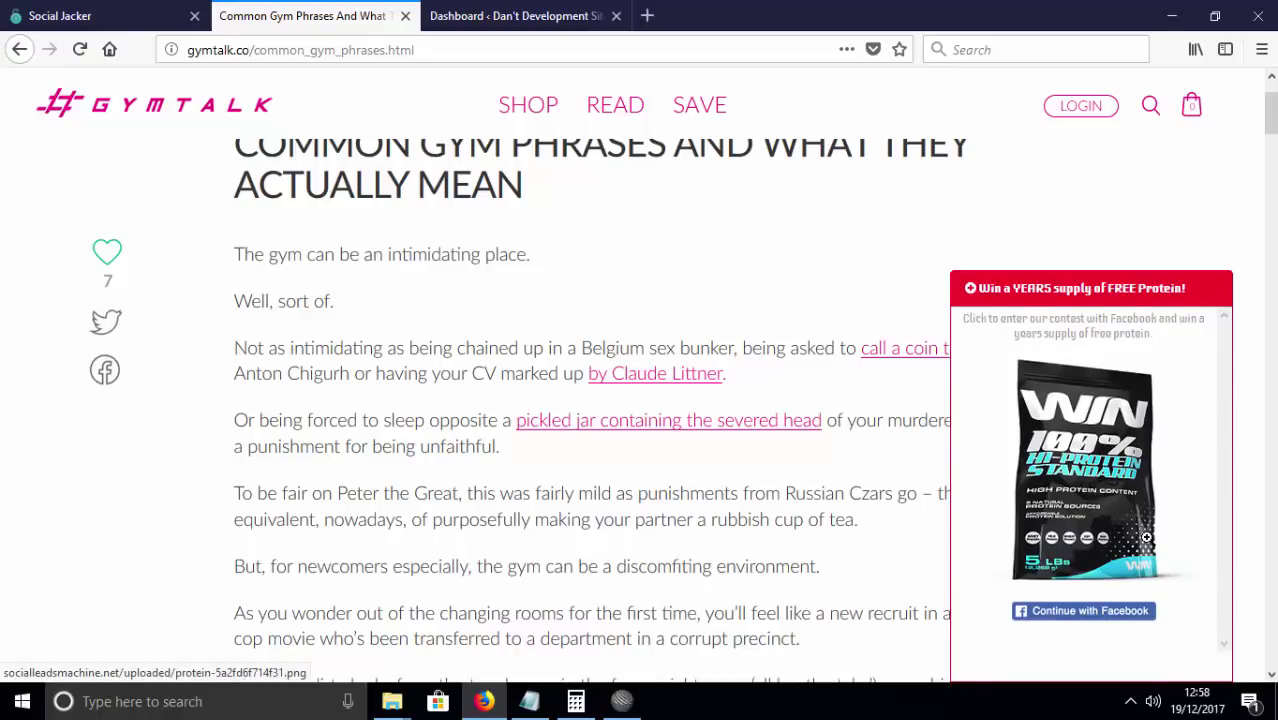
{"action": "left_click_drag", "start_coordinate": [1146, 537], "coordinate": [1146, 330]}
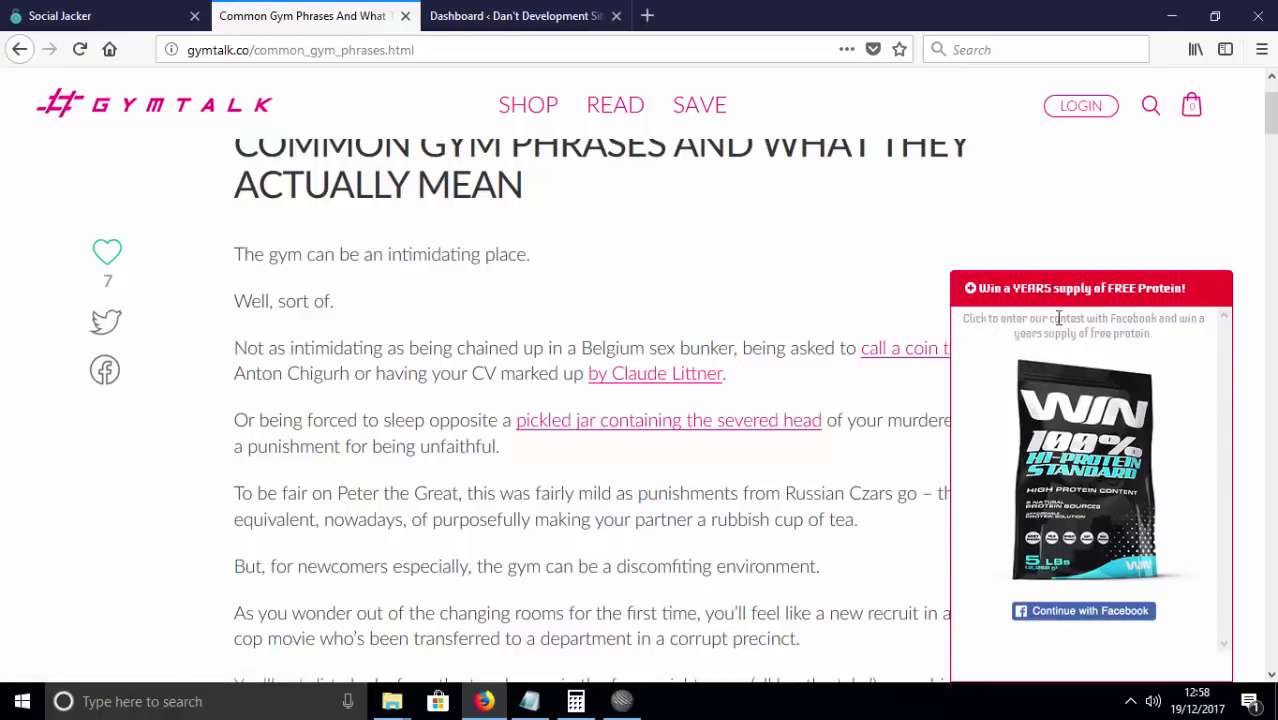
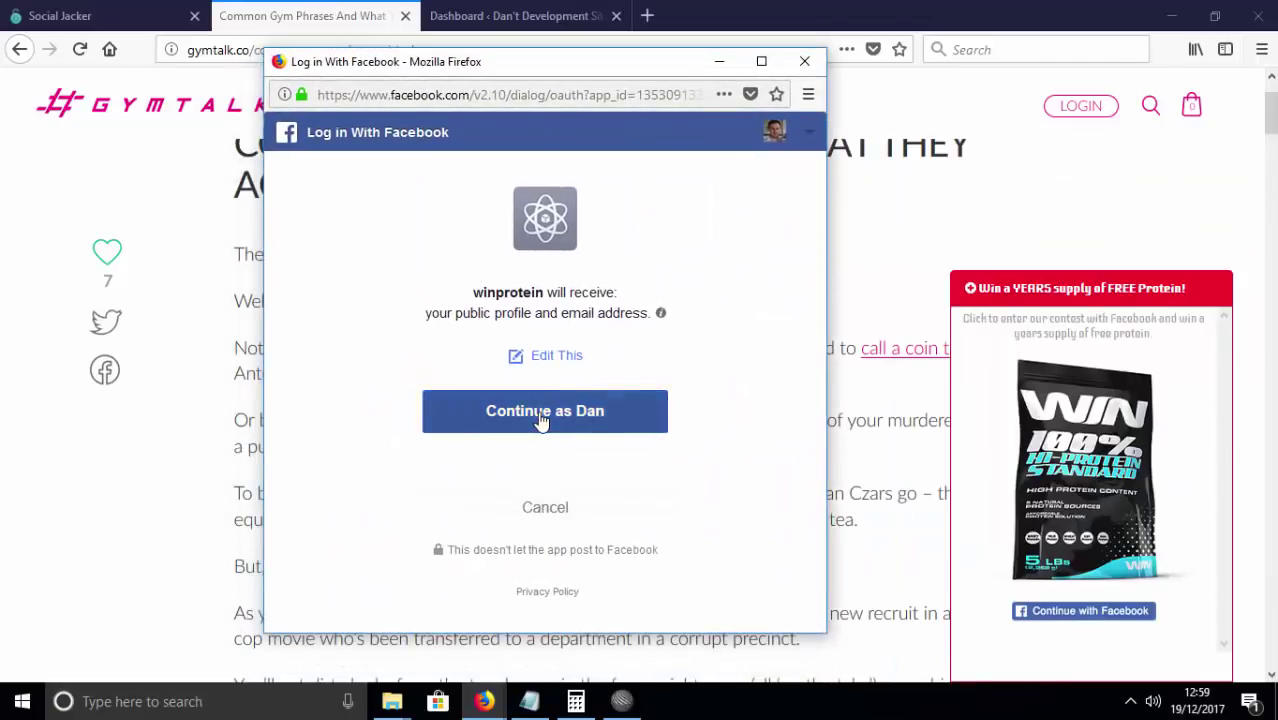
{"action": "left_click", "coordinate": [553, 430]}
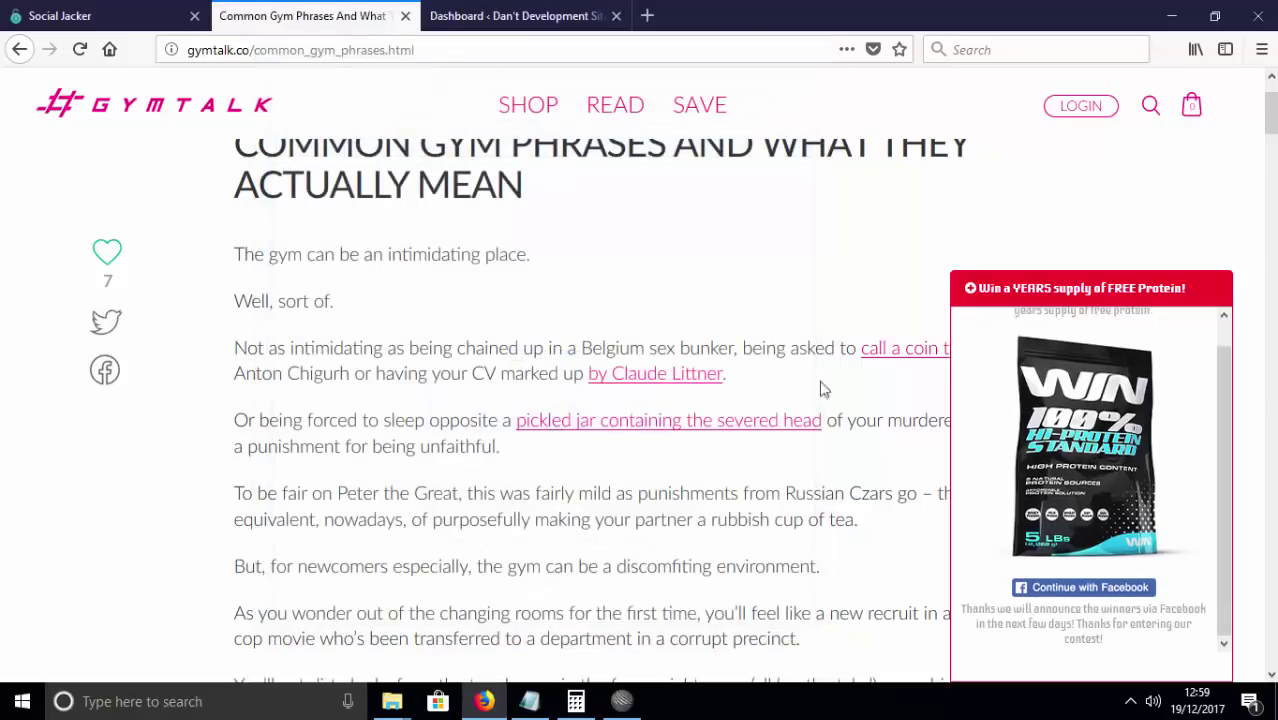
{"action": "left_click_drag", "start_coordinate": [961, 606], "coordinate": [1145, 658]}
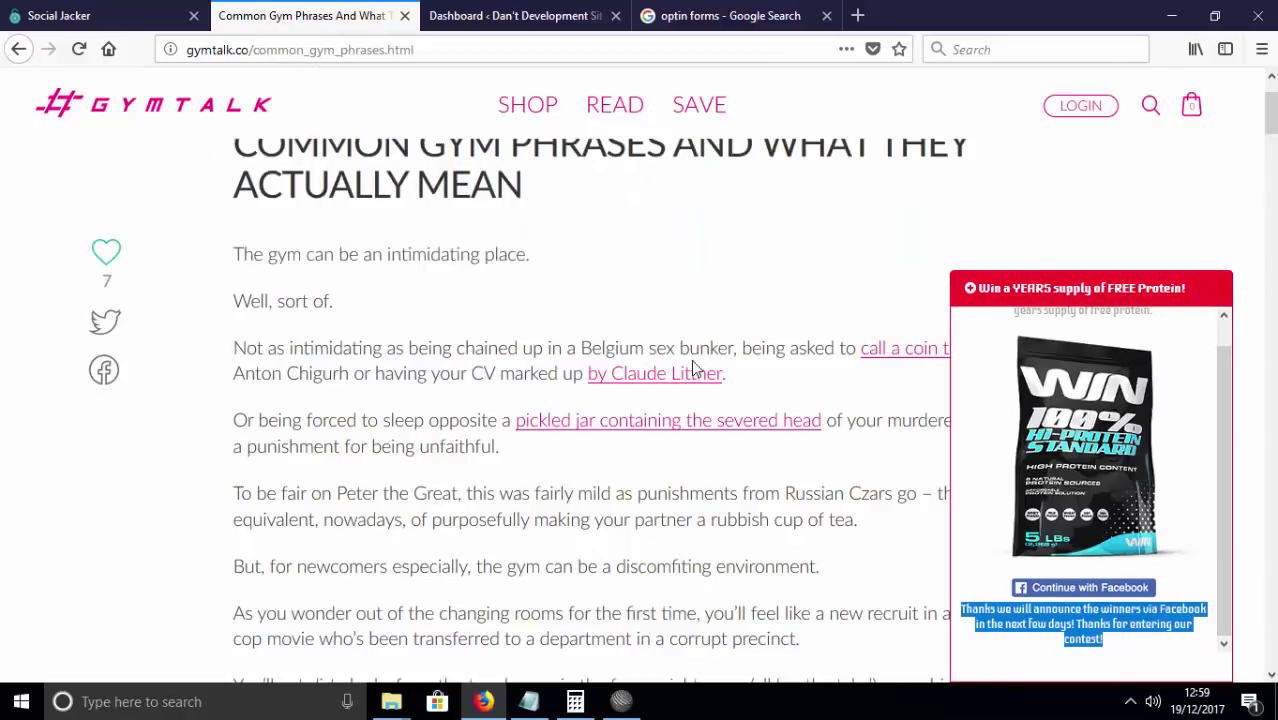
View the example newsletter opt-in form in the image search, and return to the gymtalk.co contest pop-up.
{"action": "left_click", "coordinate": [737, 22]}
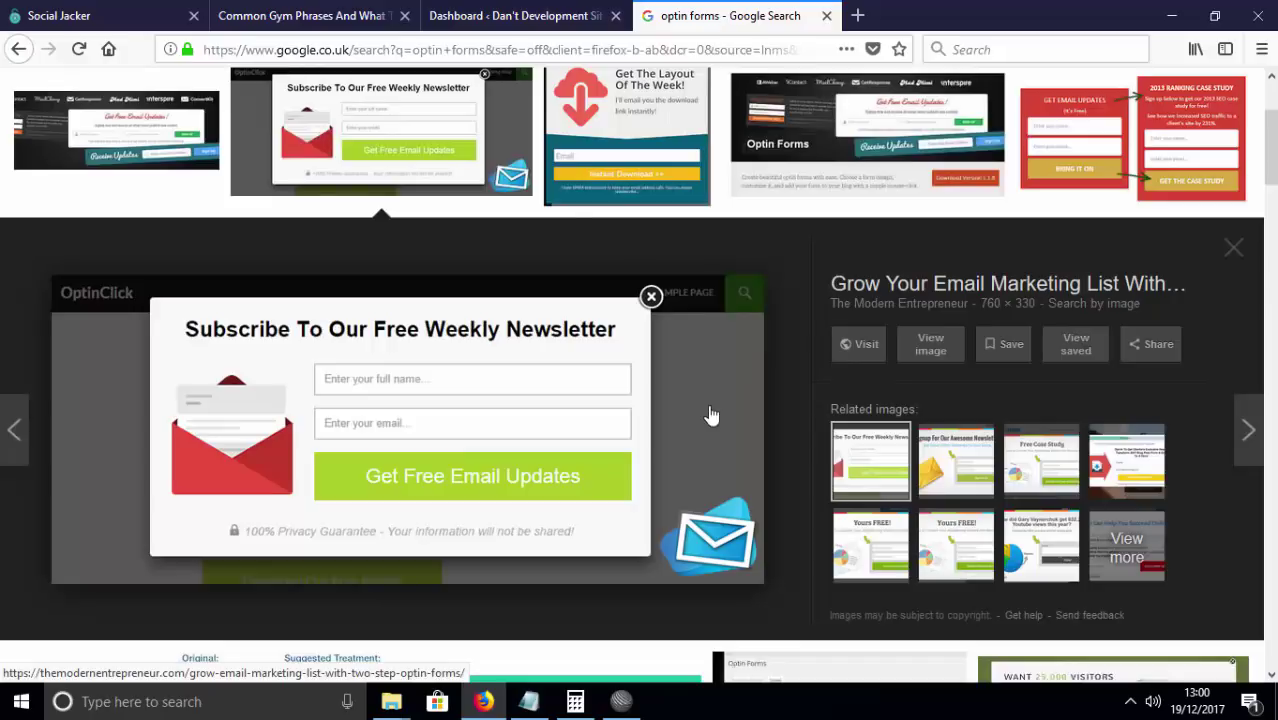
{"action": "left_click", "coordinate": [274, 12]}
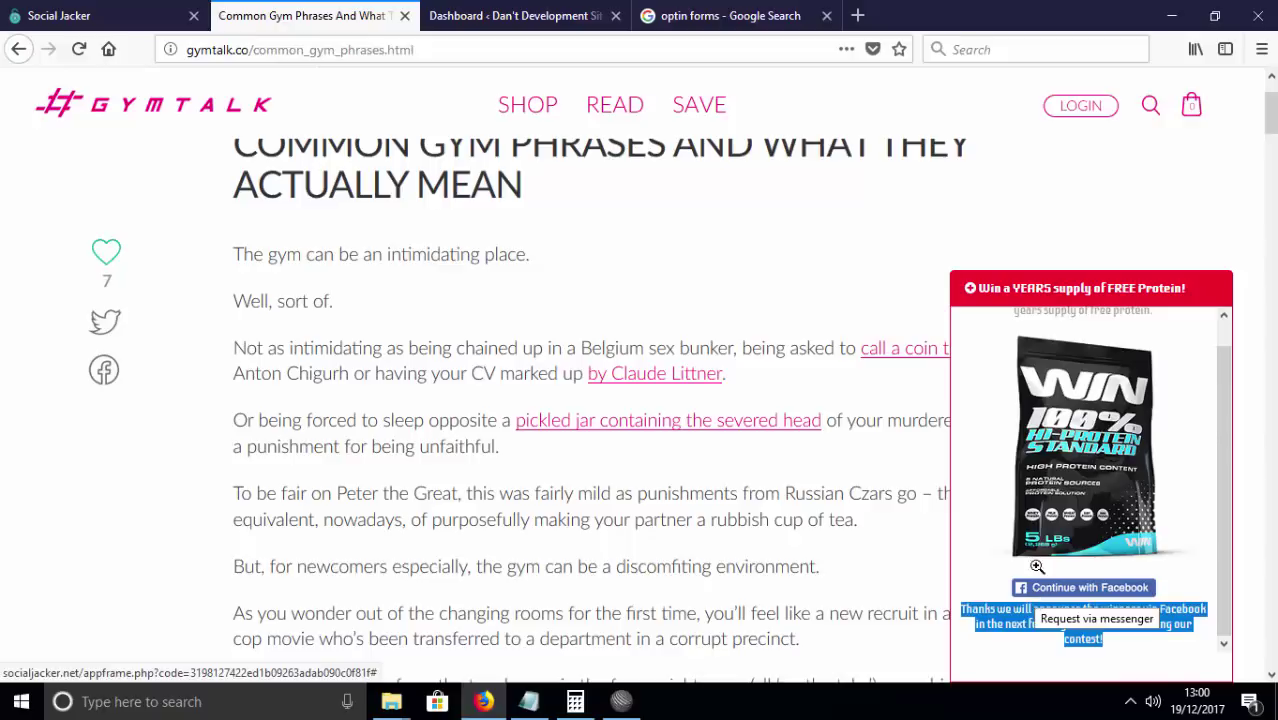
Check the Gym Talk campaign's setup fields and open its list of collected emails.
{"action": "left_click", "coordinate": [120, 16]}
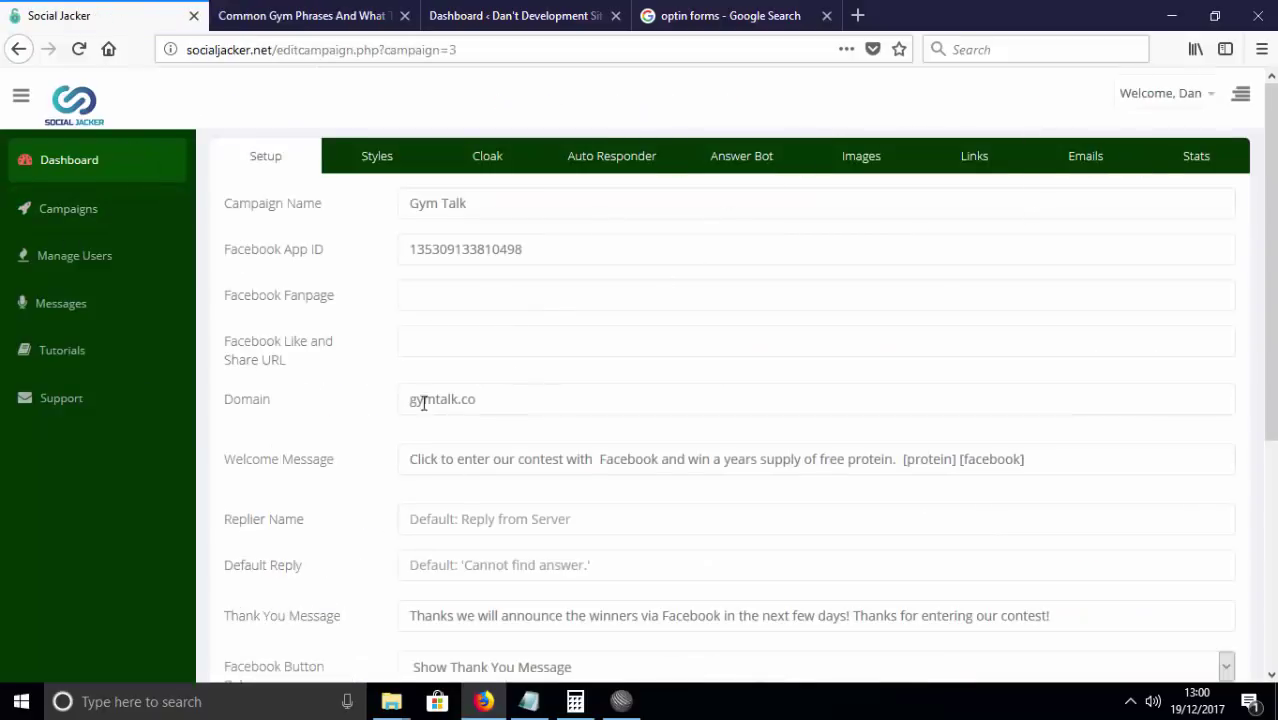
{"action": "left_click_drag", "start_coordinate": [408, 201], "coordinate": [412, 297]}
{"action": "left_click", "coordinate": [663, 328]}
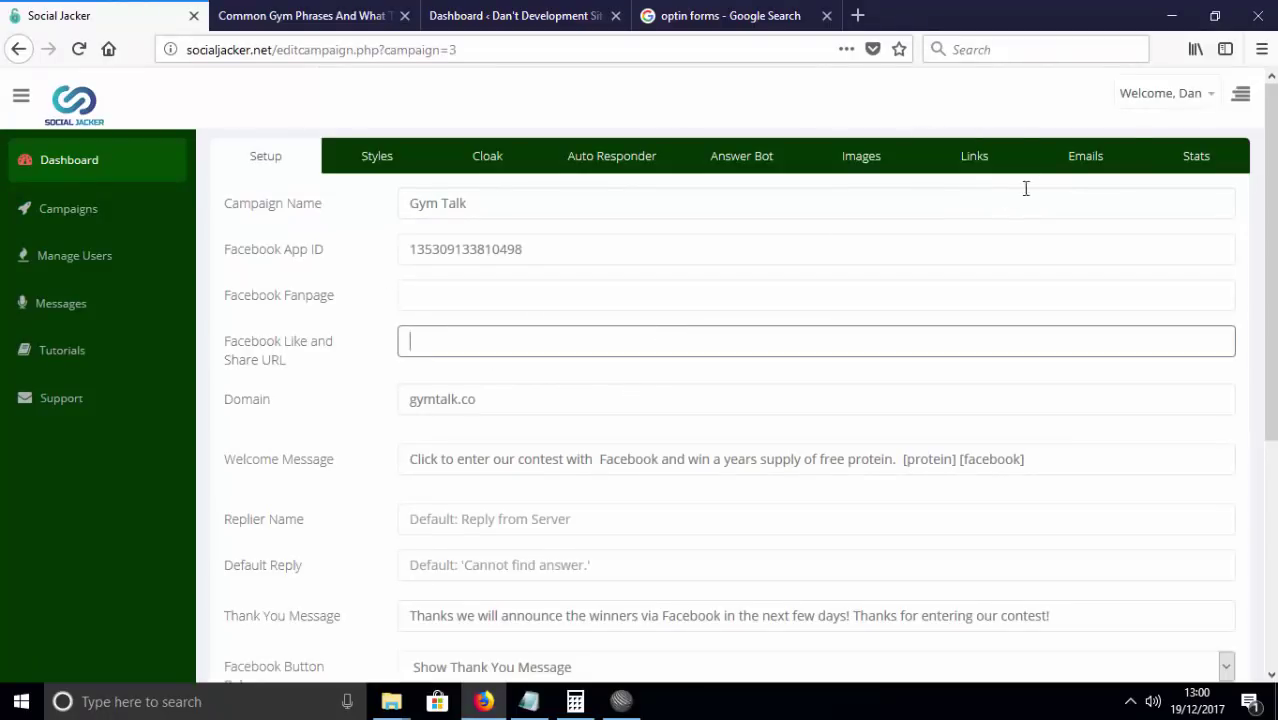
{"action": "left_click", "coordinate": [1061, 168]}
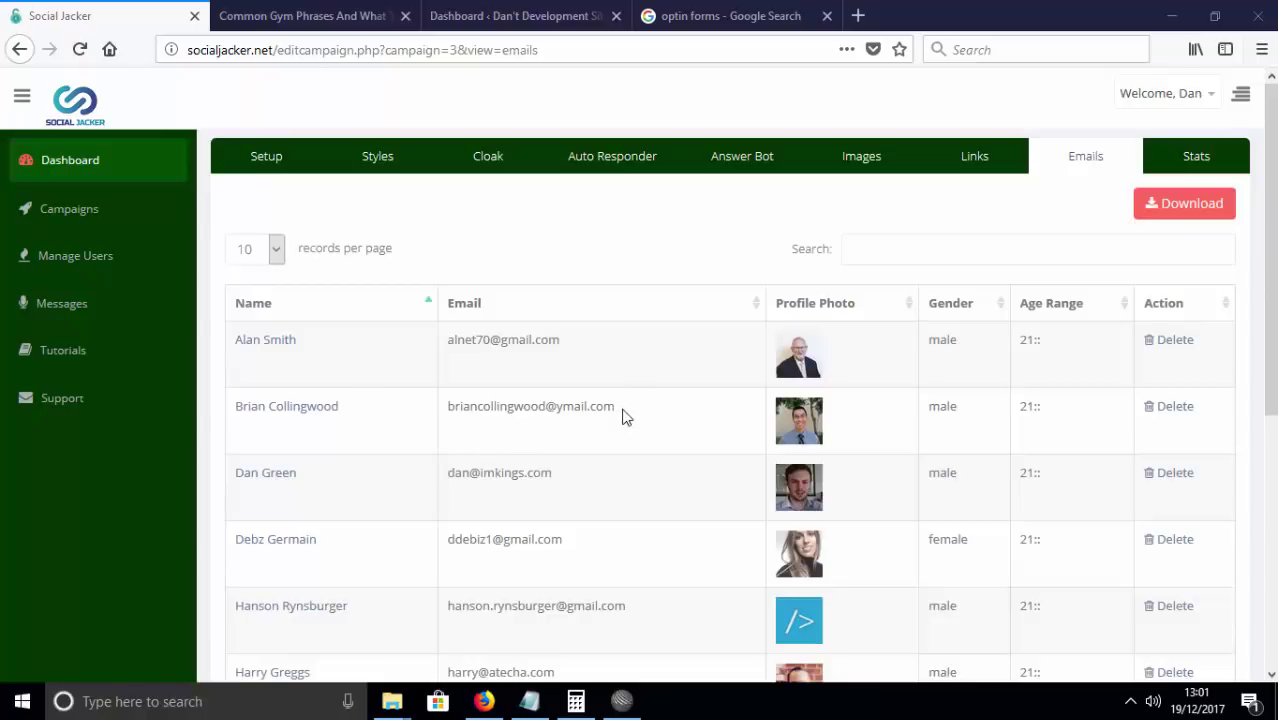
Compare the example opt-in form's name and email fields with the data collected in the campaign's email list.
{"action": "left_click", "coordinate": [655, 20]}
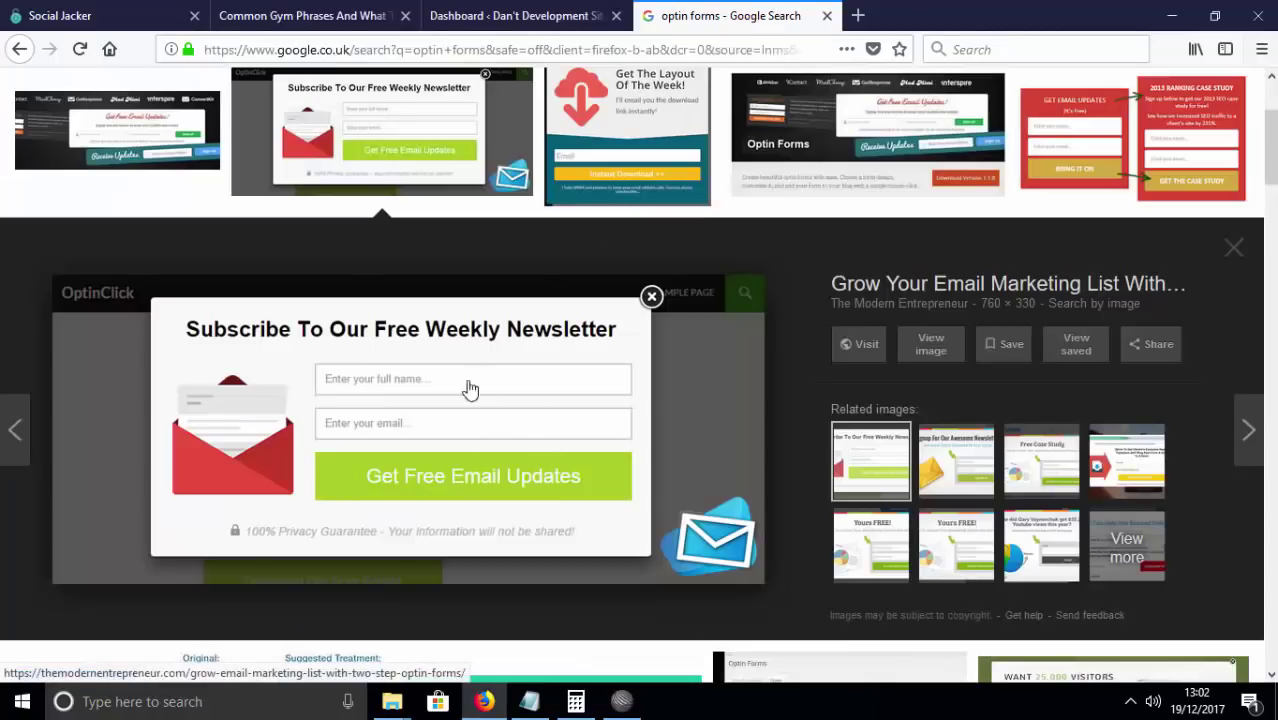
{"action": "left_click", "coordinate": [43, 20]}
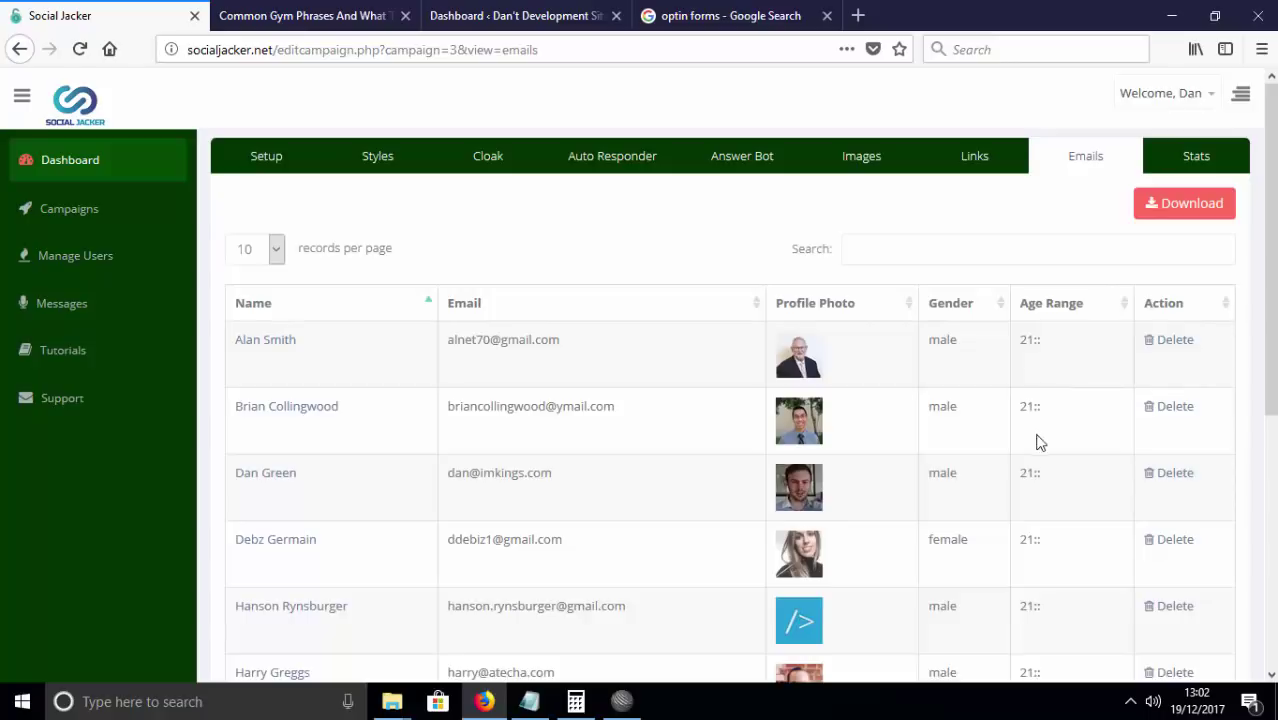
{"action": "scroll", "coordinate": [1040, 430], "scroll_direction": "down", "scroll_amount": 2}
{"action": "scroll", "coordinate": [1060, 450], "scroll_direction": "up", "scroll_amount": 2}
Review the campaign's third-party autoresponder integrations and return to the collected emails list.
{"action": "left_click", "coordinate": [580, 173]}
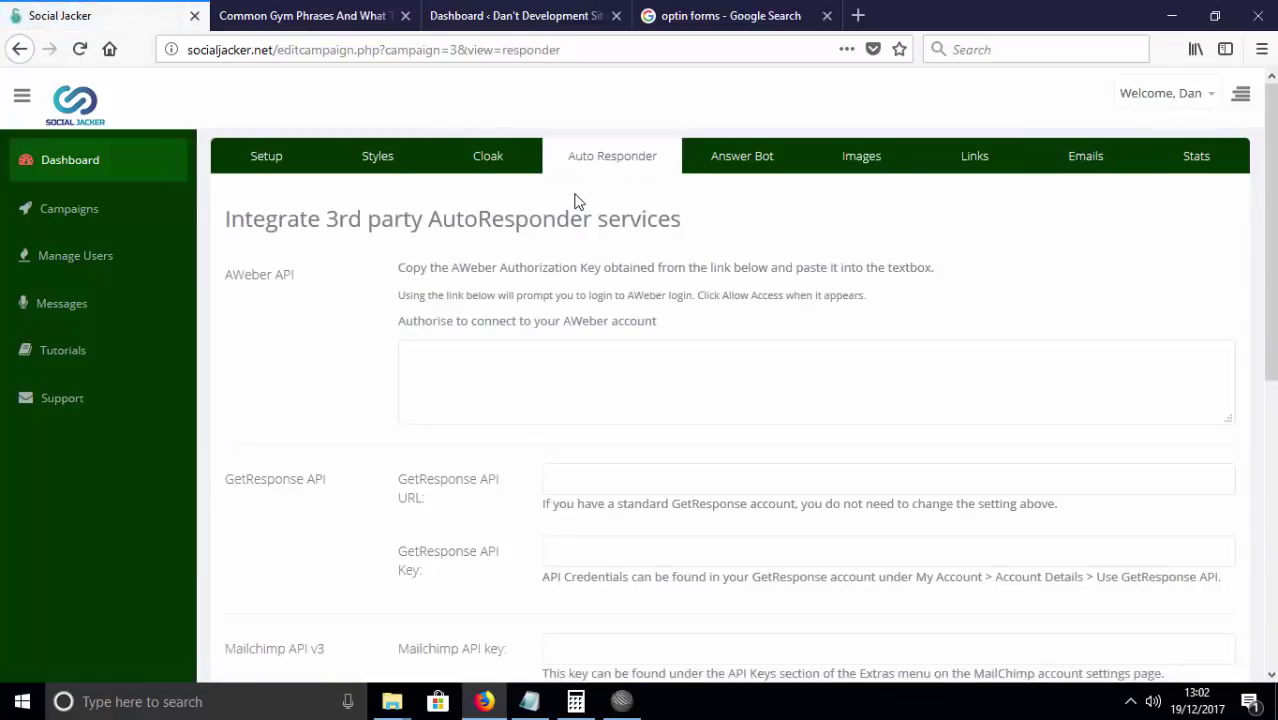
{"action": "scroll", "coordinate": [456, 334], "scroll_direction": "down", "scroll_amount": 3}
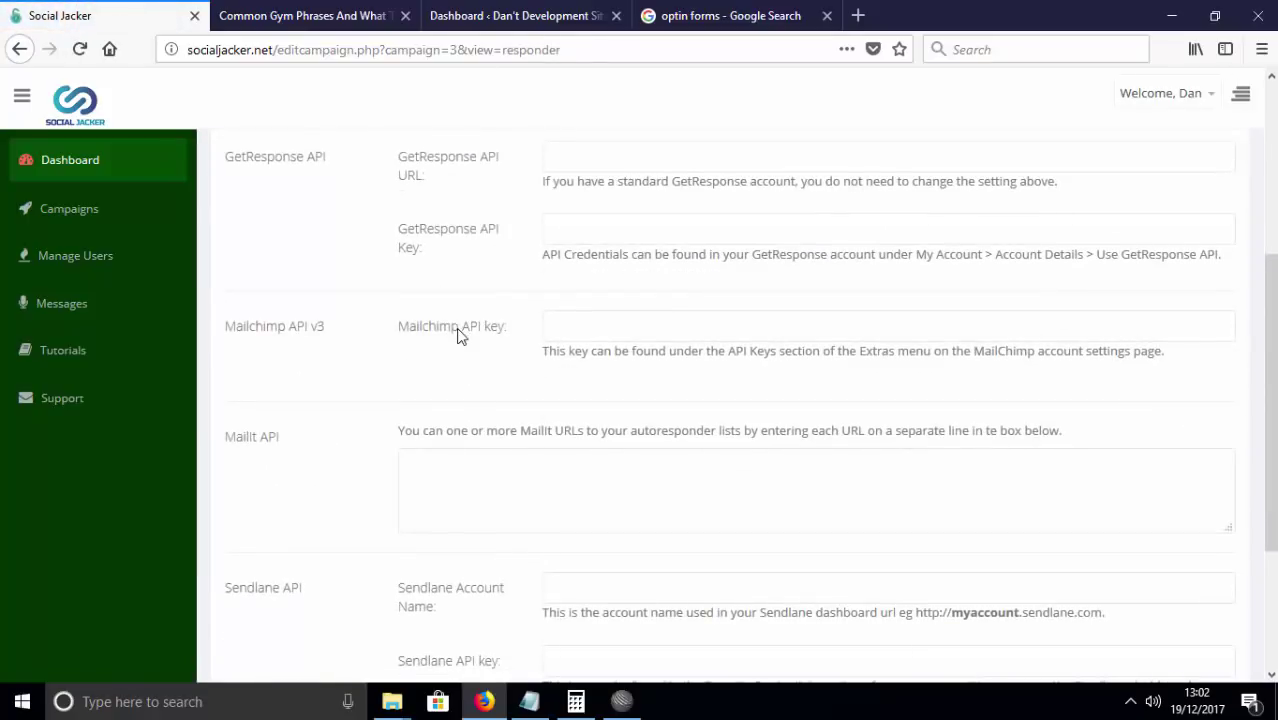
{"action": "scroll", "coordinate": [457, 340], "scroll_direction": "up", "scroll_amount": 1}
{"action": "scroll", "coordinate": [457, 340], "scroll_direction": "up", "scroll_amount": 2}
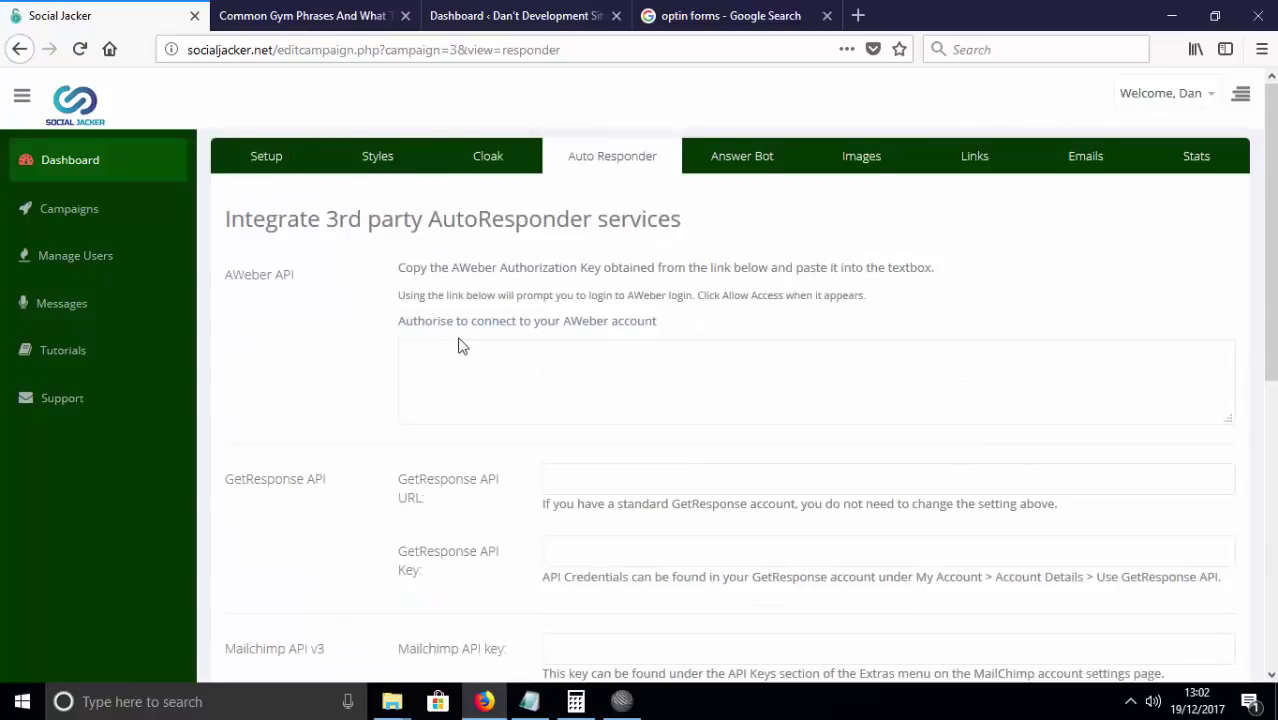
{"action": "left_click", "coordinate": [1062, 170]}
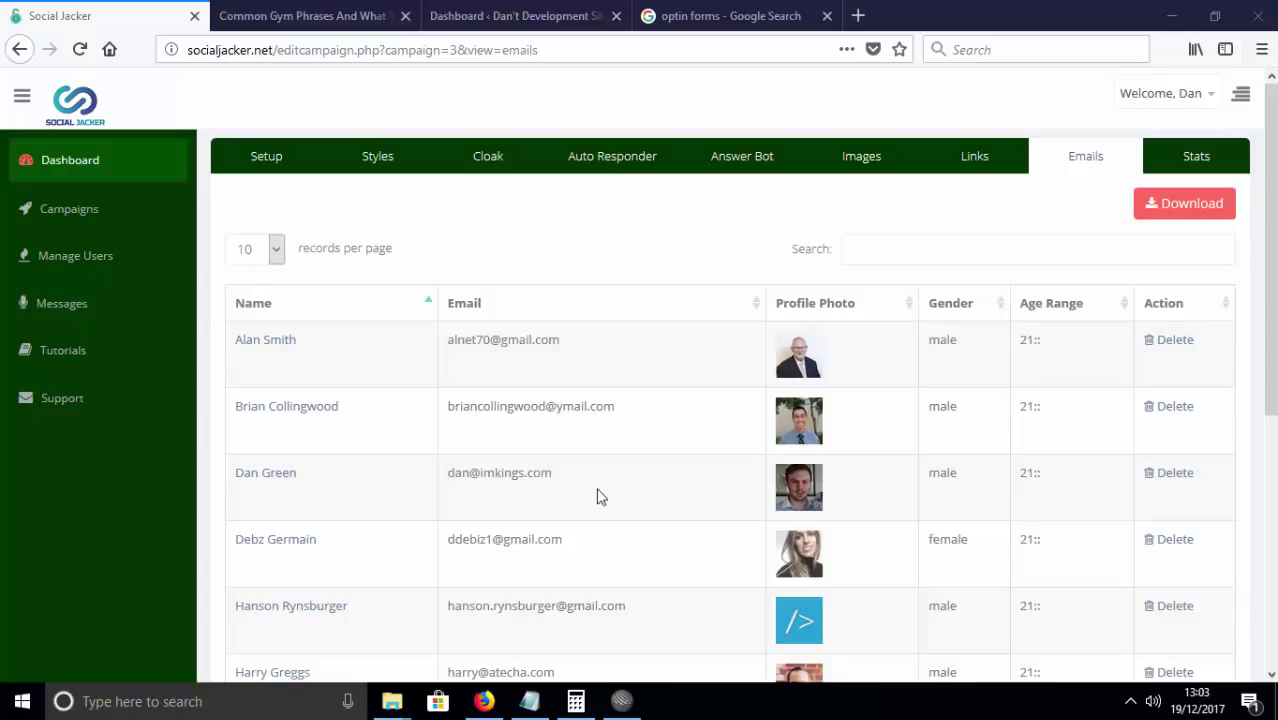
{"action": "left_click", "coordinate": [338, 18]}
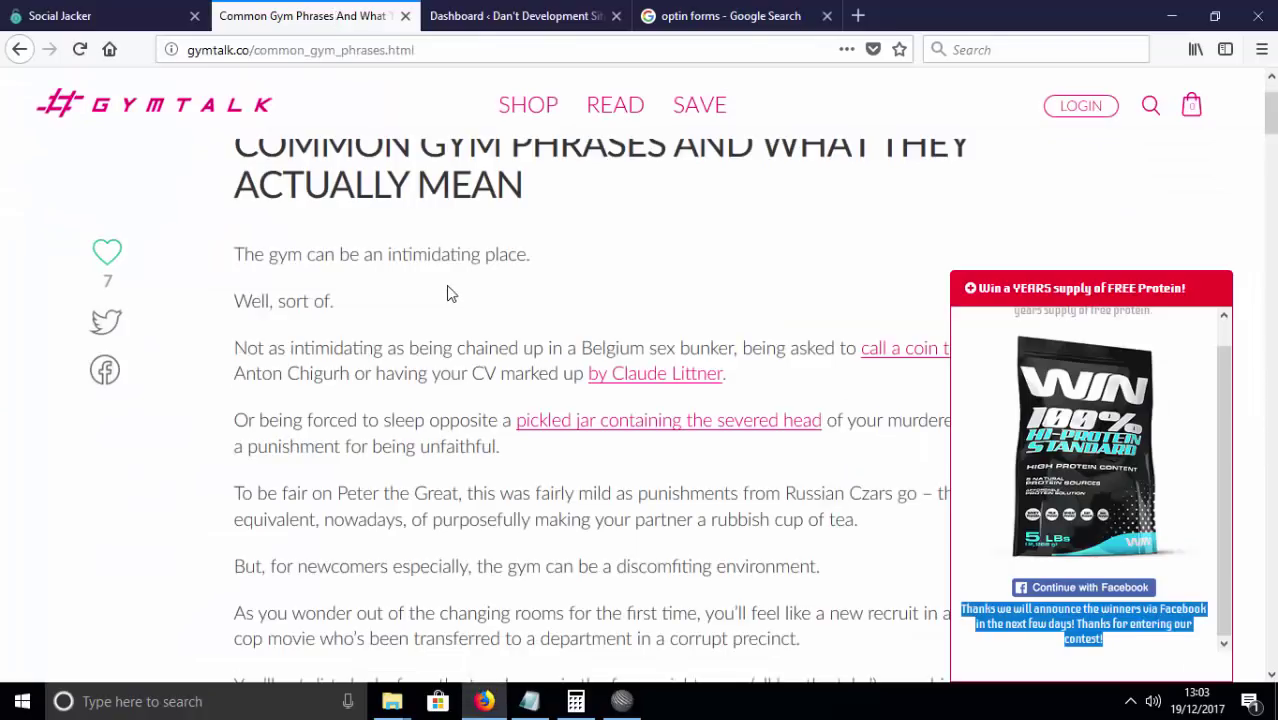
{"action": "scroll", "coordinate": [449, 301], "scroll_direction": "up", "scroll_amount": 2}
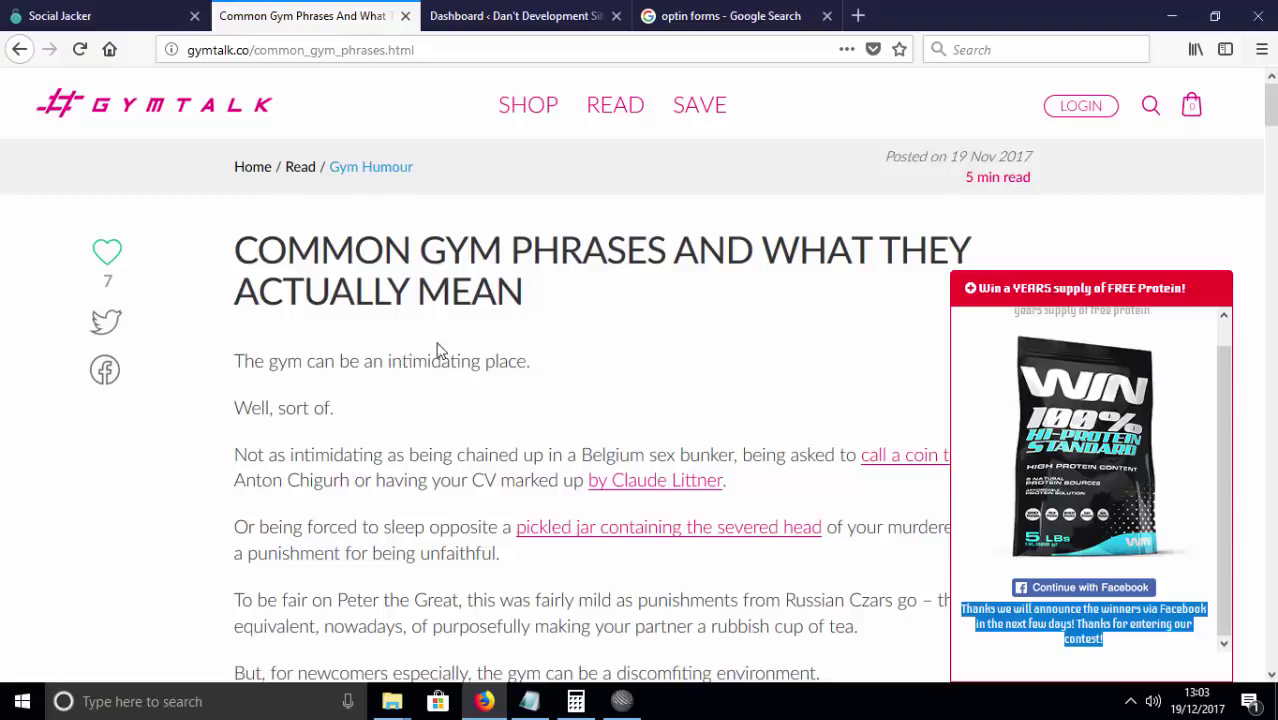
{"action": "left_click", "coordinate": [700, 16]}
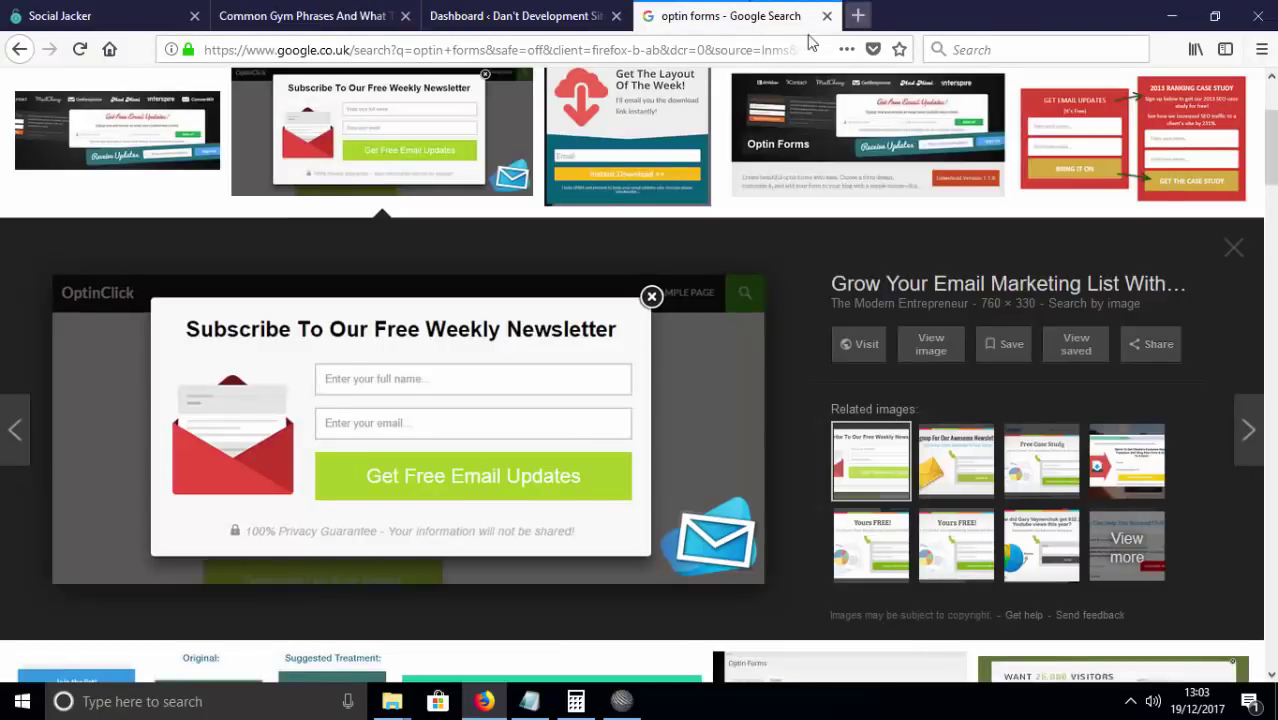
{"action": "left_click", "coordinate": [858, 15]}
{"action": "type", "text": "gymtalk.co/"}
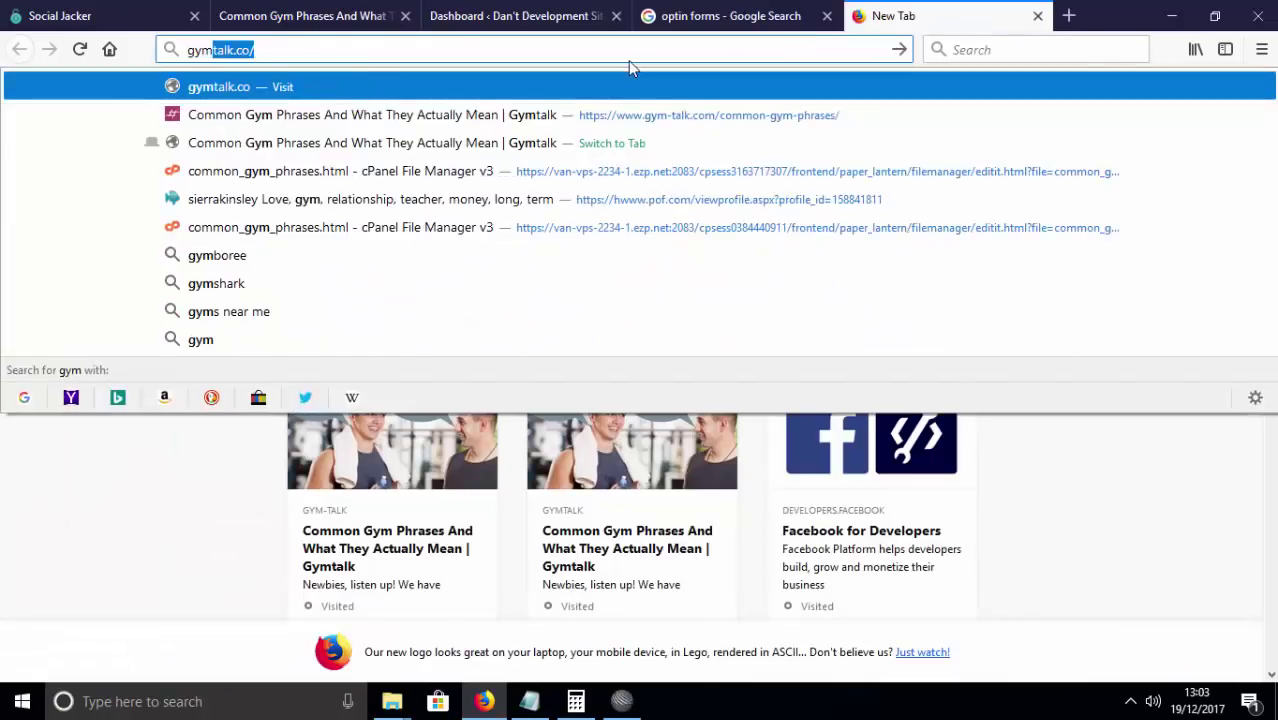
{"action": "key", "text": "Down"}
{"action": "key", "text": "Return"}
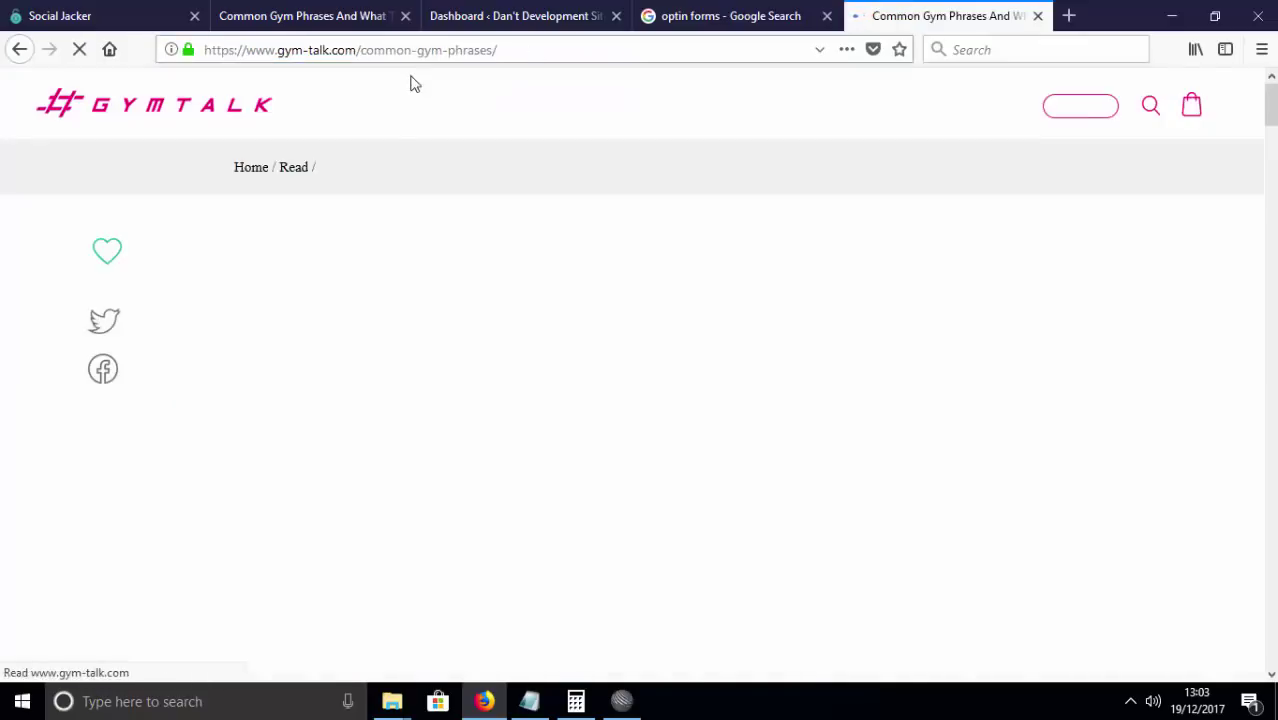
Compare the original article's content and address with the gymtalk.co copy, highlighting both web addresses.
{"action": "left_click_drag", "start_coordinate": [497, 49], "coordinate": [216, 49]}
{"action": "scroll", "coordinate": [408, 345], "scroll_direction": "down", "scroll_amount": 6}
{"action": "scroll", "coordinate": [408, 365], "scroll_direction": "down", "scroll_amount": 4}
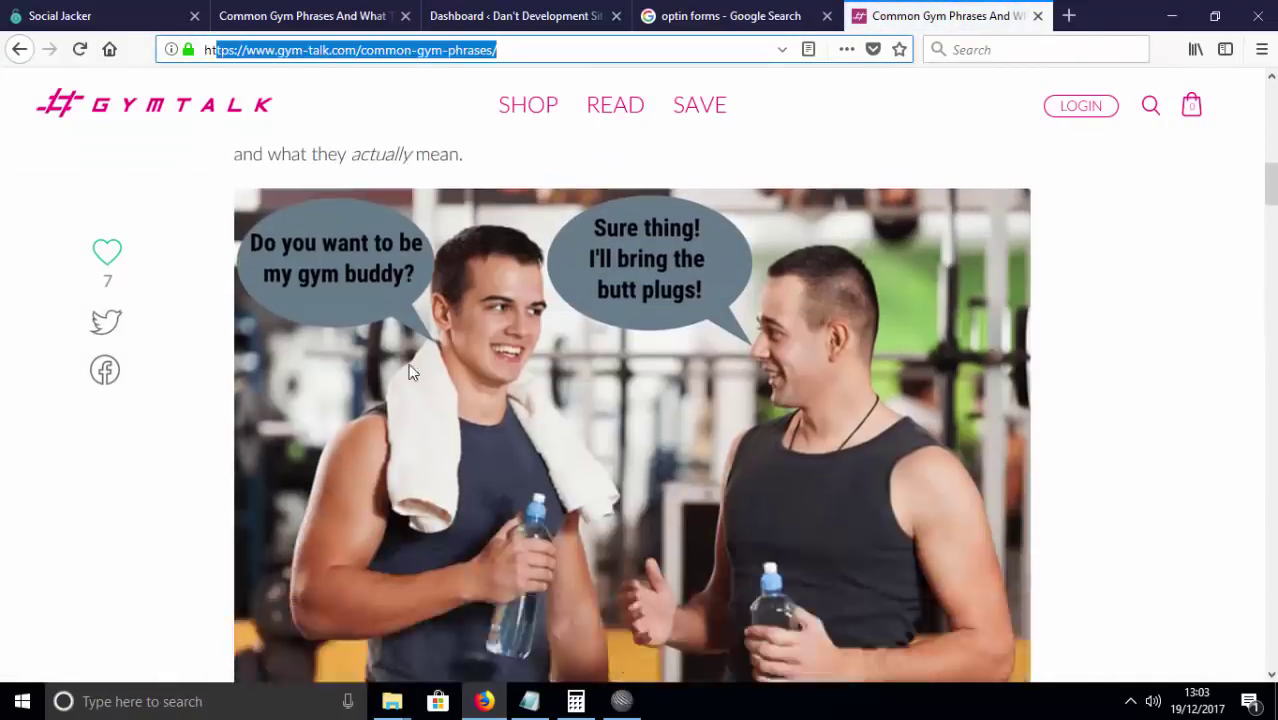
{"action": "scroll", "coordinate": [408, 365], "scroll_direction": "up", "scroll_amount": 10}
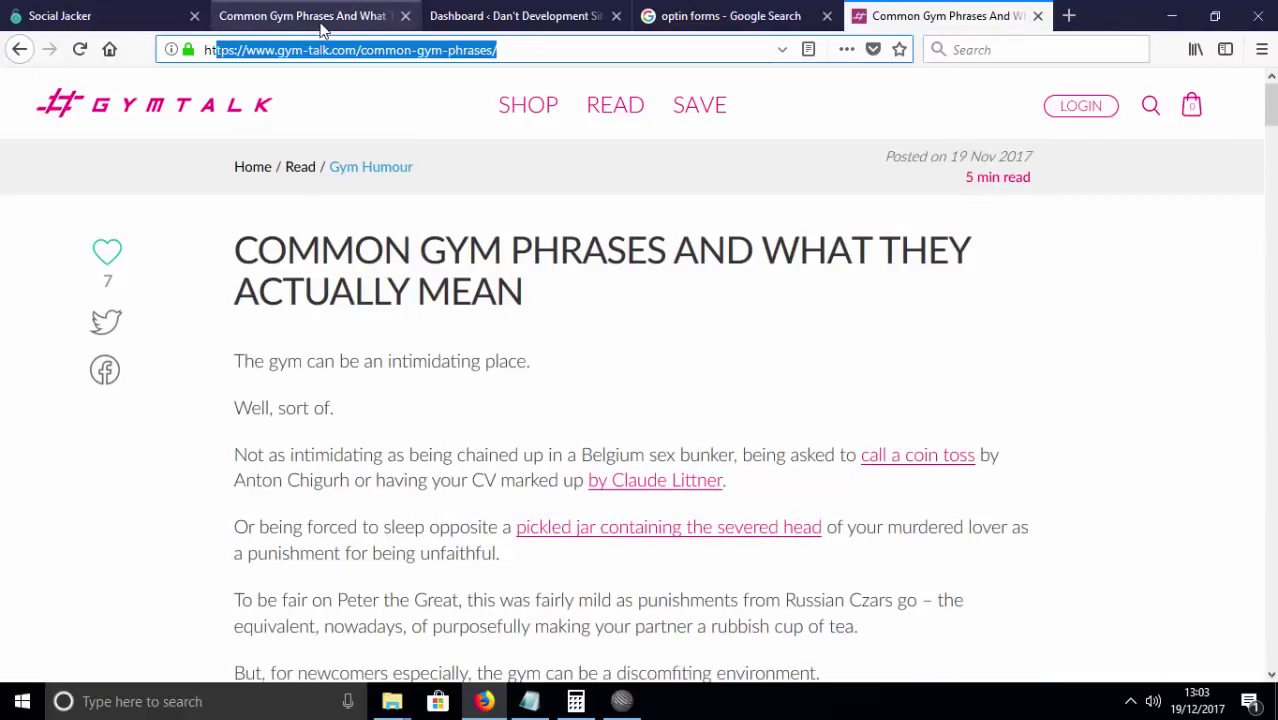
{"action": "left_click", "coordinate": [263, 12]}
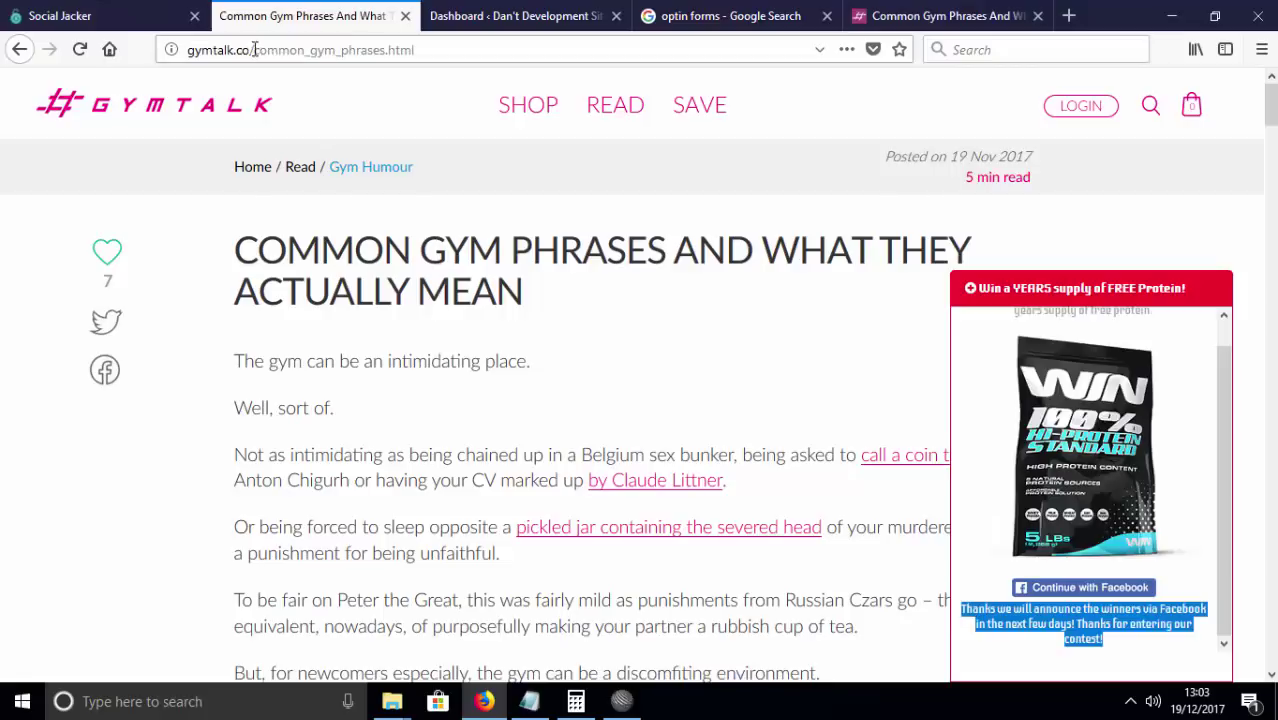
{"action": "left_click_drag", "start_coordinate": [254, 49], "coordinate": [172, 50]}
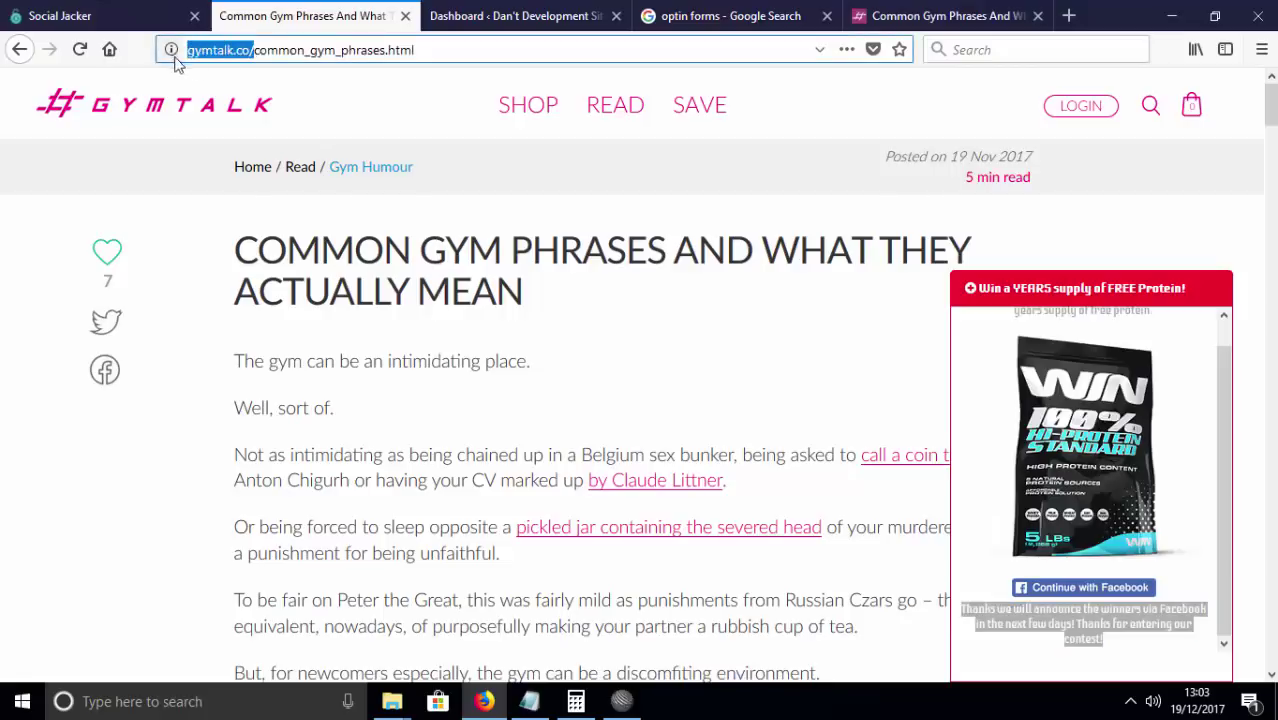
Open the Gym Talk campaign's Cloak settings.
{"action": "left_click", "coordinate": [135, 18]}
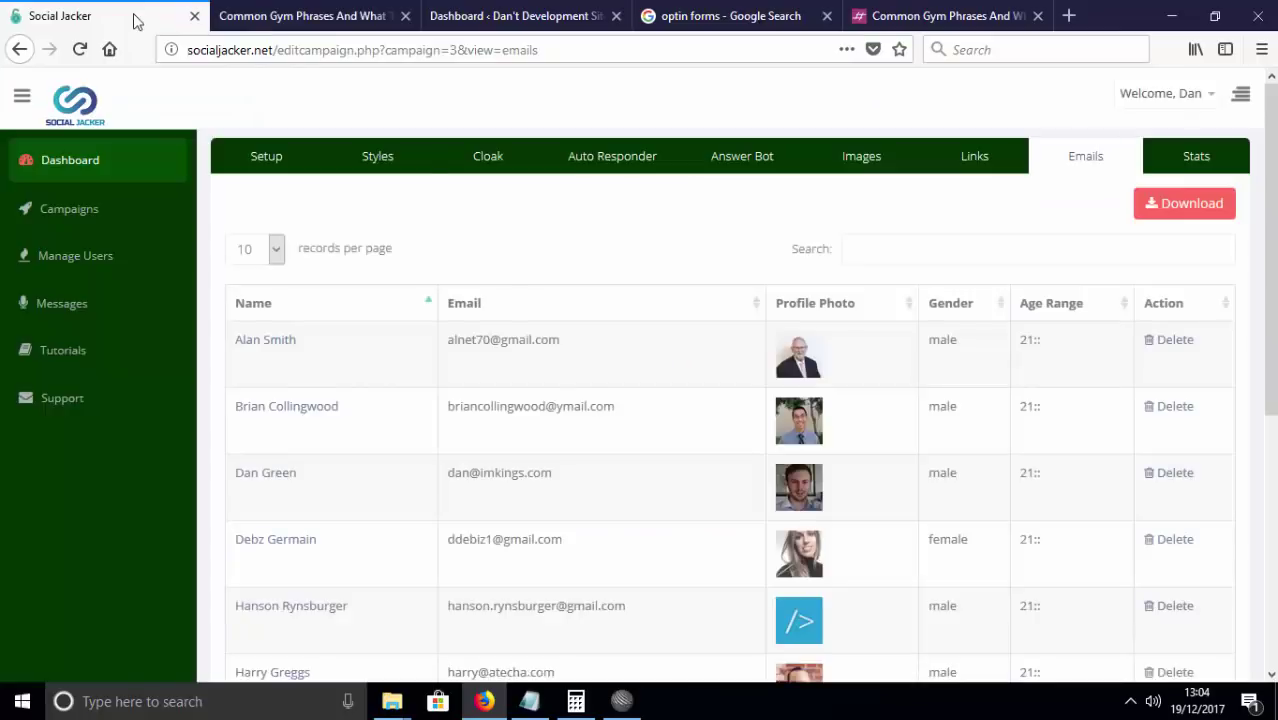
{"action": "left_click", "coordinate": [487, 166]}
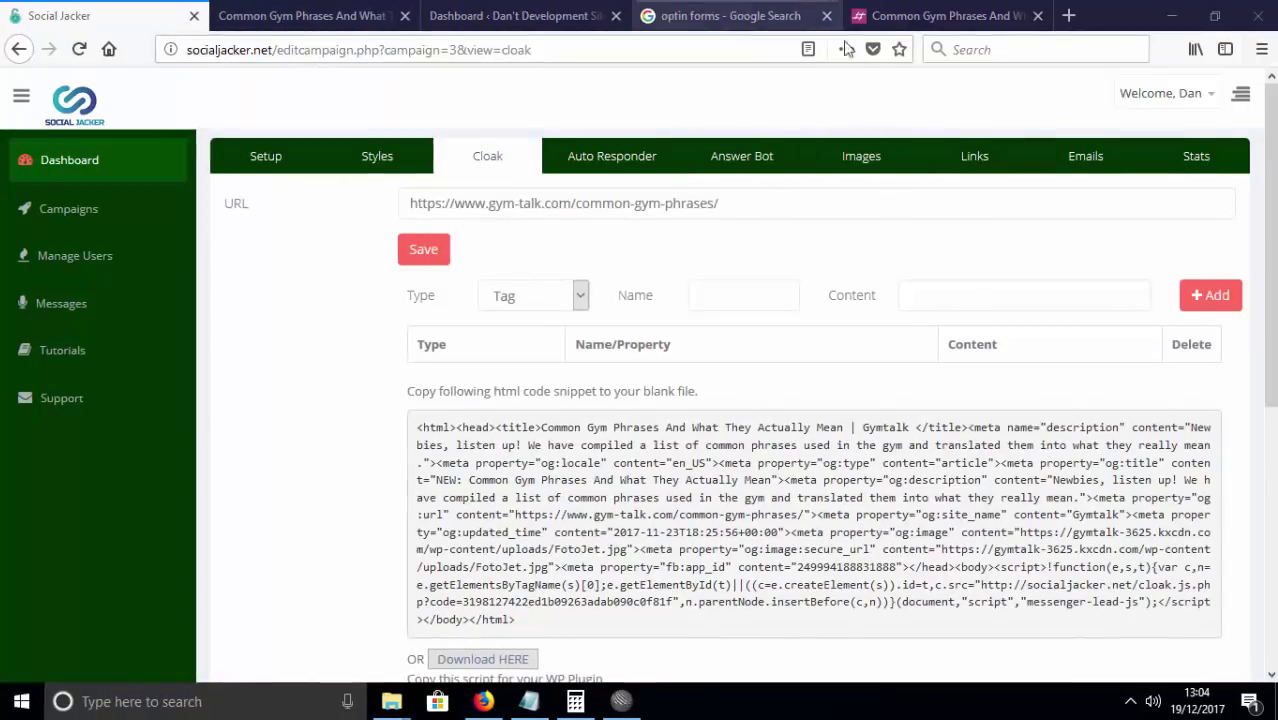
{"action": "left_click", "coordinate": [940, 15]}
{"action": "left_click", "coordinate": [558, 53]}
{"action": "left_click_drag", "start_coordinate": [558, 53], "coordinate": [156, 47]}
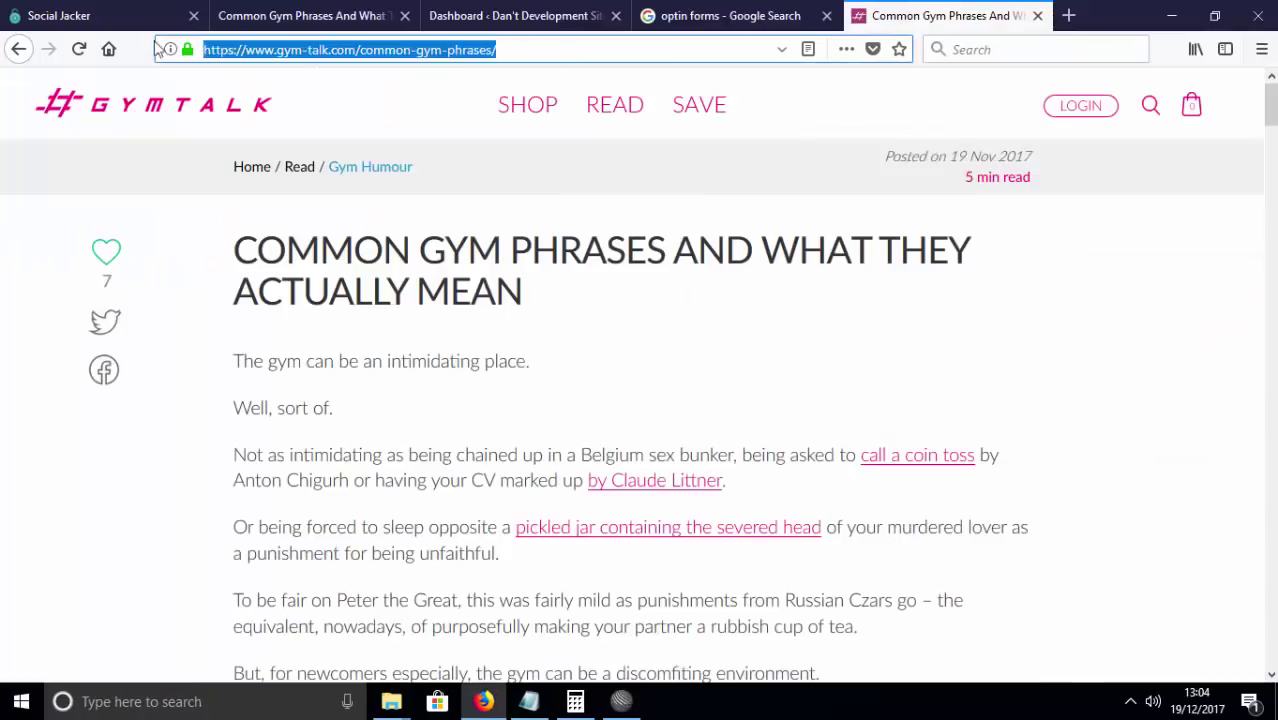
{"action": "right_click", "coordinate": [322, 49]}
{"action": "left_click", "coordinate": [365, 104]}
{"action": "right_click", "coordinate": [385, 49]}
{"action": "left_click", "coordinate": [432, 108]}
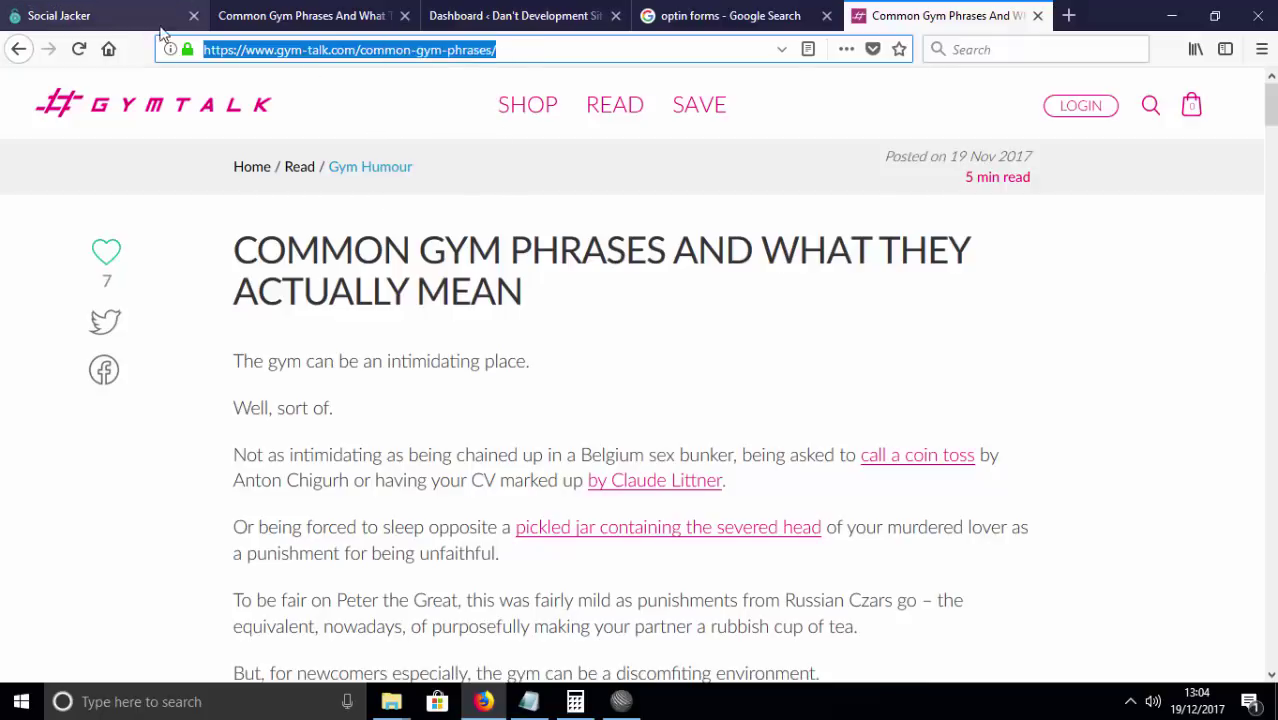
{"action": "left_click", "coordinate": [165, 22]}
{"action": "left_click_drag", "start_coordinate": [718, 204], "coordinate": [381, 208]}
{"action": "right_click", "coordinate": [513, 207]}
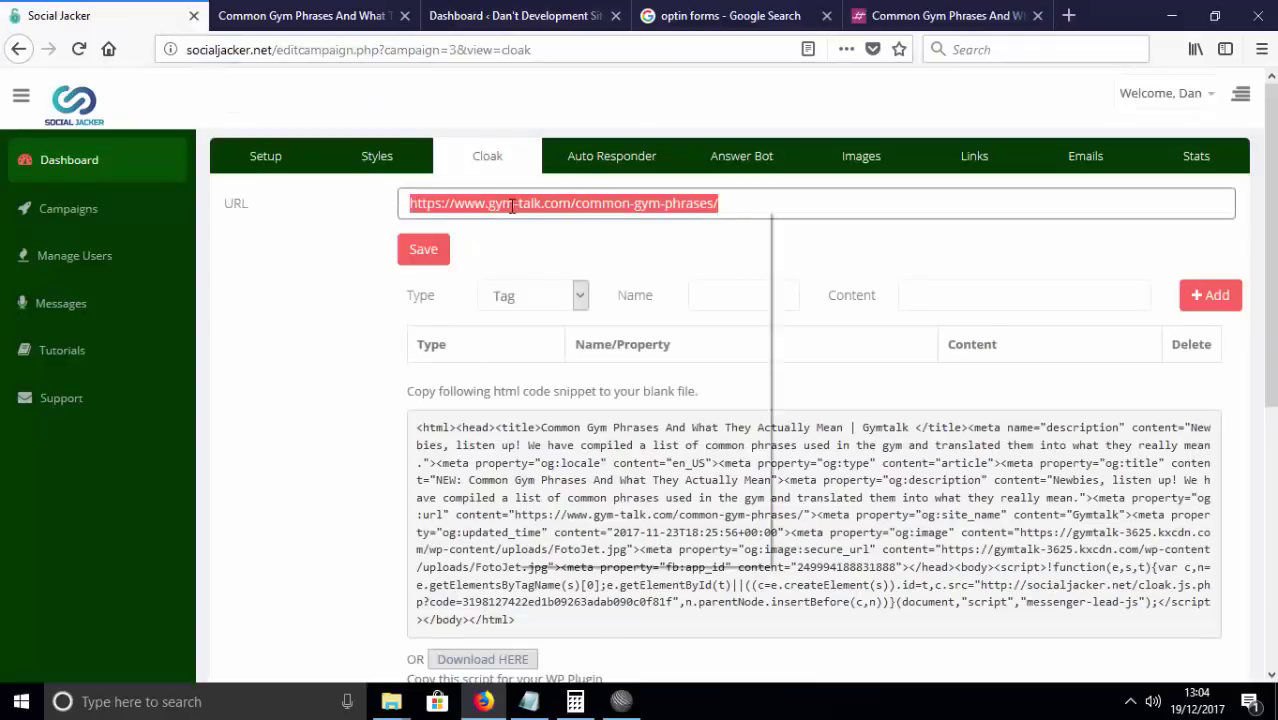
{"action": "left_click", "coordinate": [560, 416]}
{"action": "left_click", "coordinate": [423, 249]}
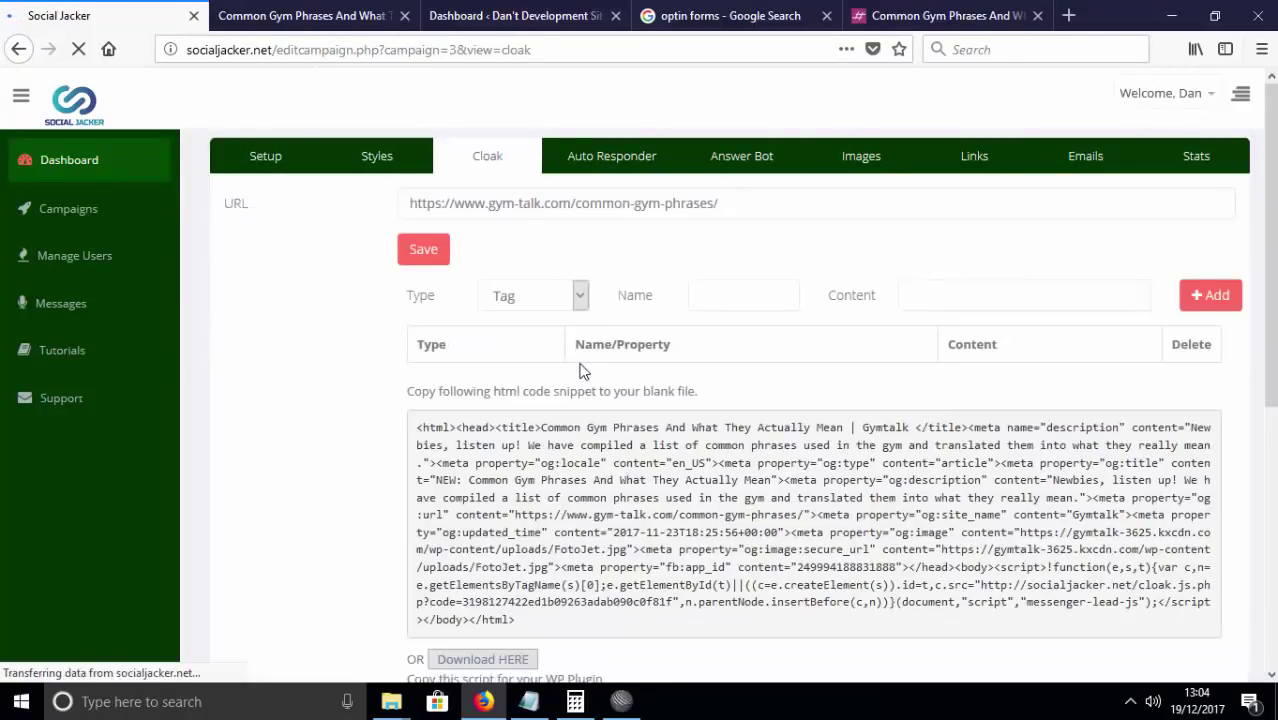
Highlight the complete HTML code snippet generated for the cloaked page and request its download as an HTML file.
{"action": "scroll", "coordinate": [581, 445], "scroll_direction": "down", "scroll_amount": 3}
{"action": "left_click_drag", "start_coordinate": [548, 418], "coordinate": [365, 194]}
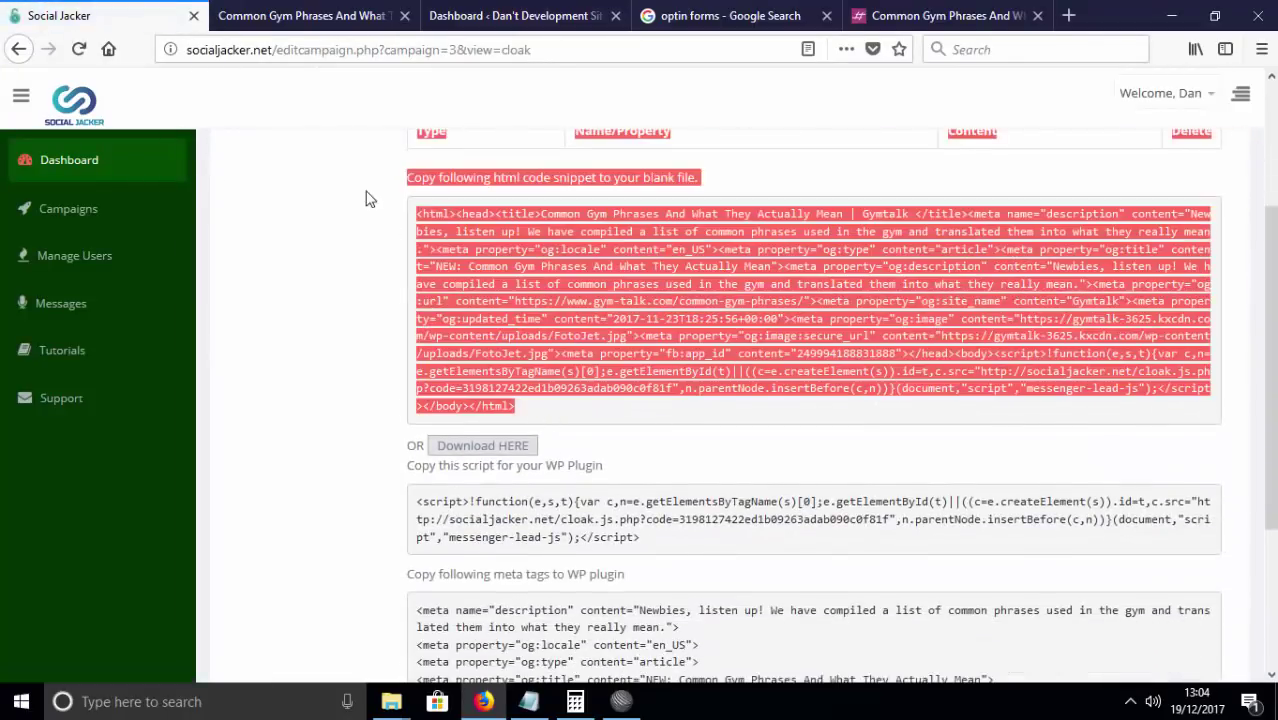
{"action": "left_click", "coordinate": [521, 272]}
{"action": "left_click_drag", "start_coordinate": [514, 406], "coordinate": [420, 232]}
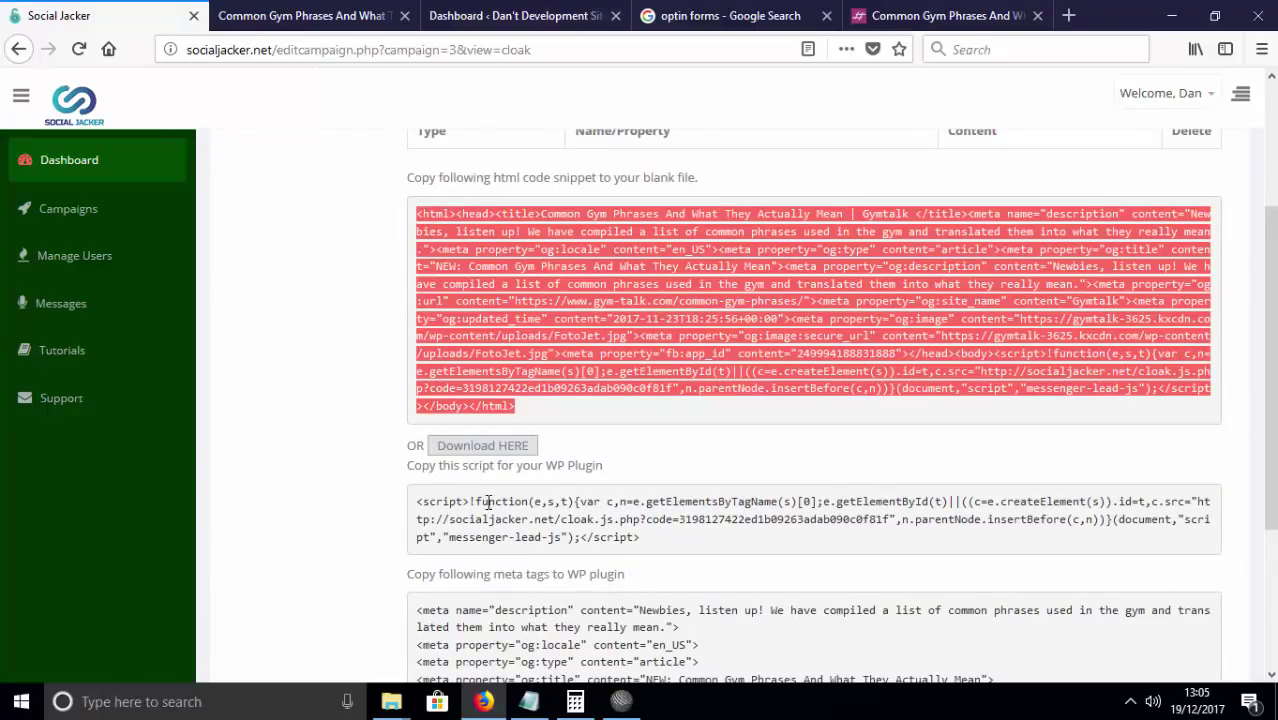
{"action": "left_click", "coordinate": [474, 459]}
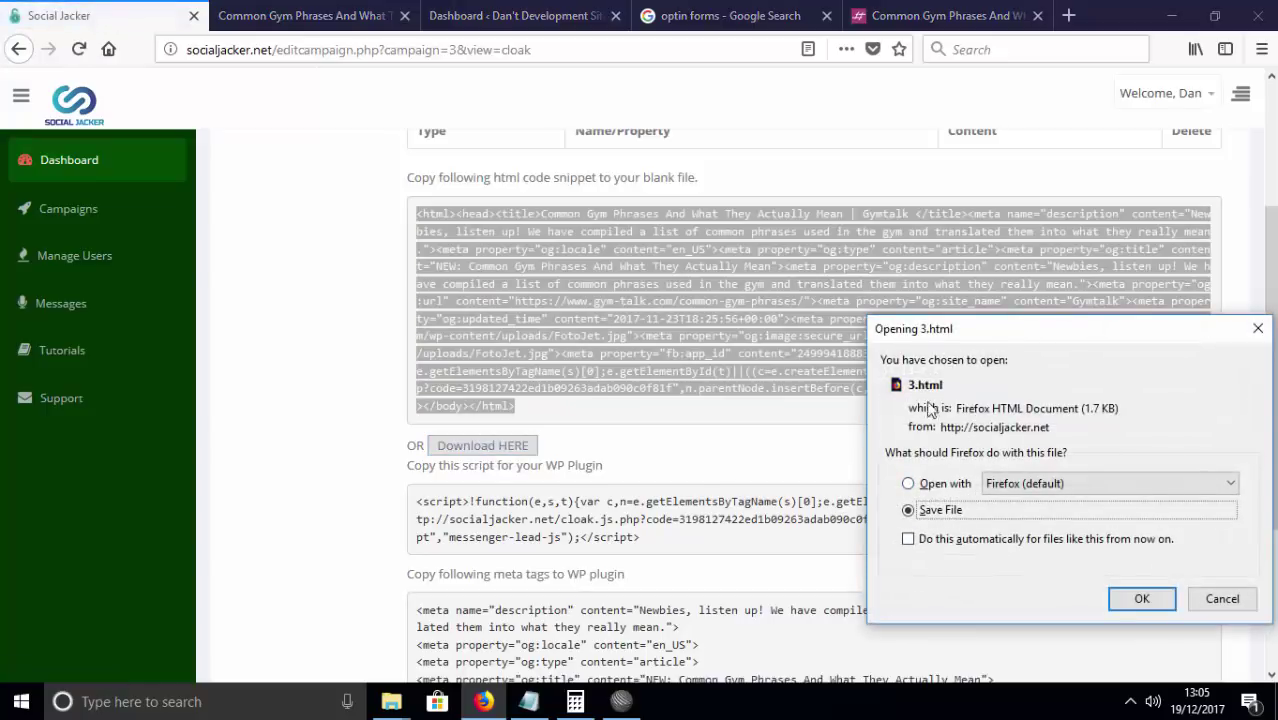
Revisit the gymtalk.co article, highlighting its domain and collapsing the contest pop-up, and dismiss the pending 3.html download.
{"action": "left_click", "coordinate": [297, 22]}
{"action": "left_click", "coordinate": [200, 48]}
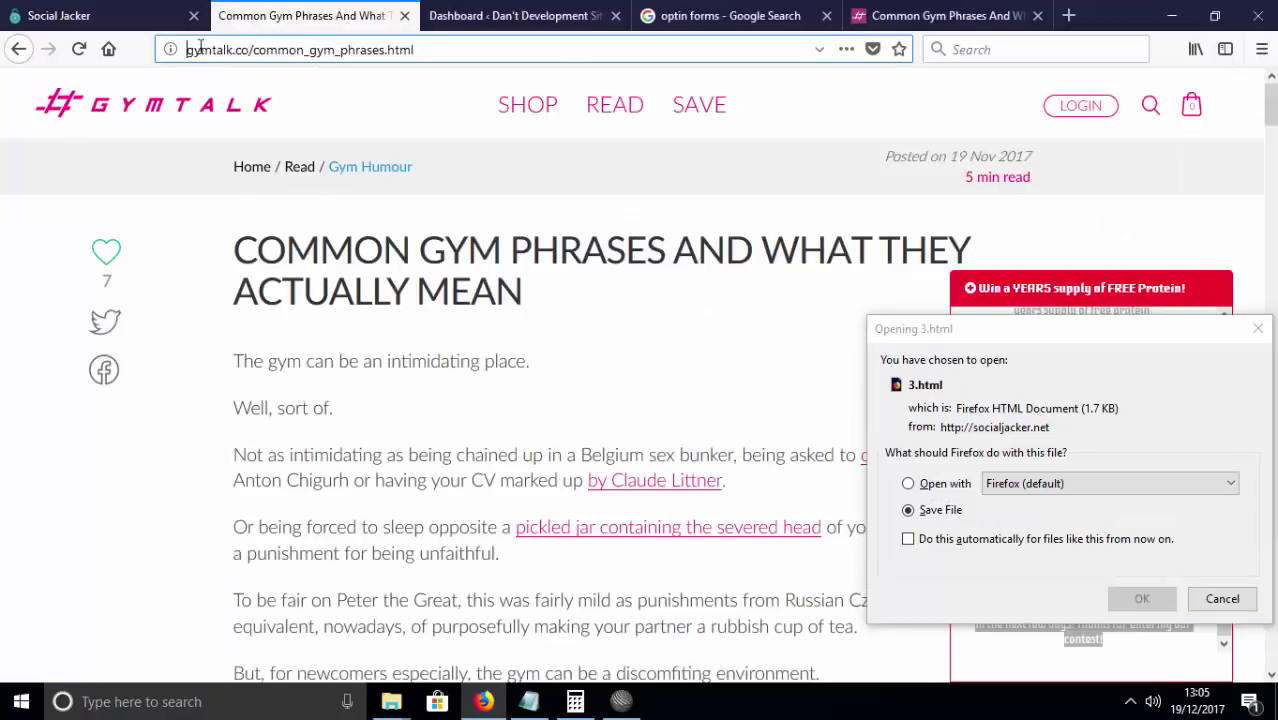
{"action": "left_click_drag", "start_coordinate": [252, 50], "coordinate": [190, 50]}
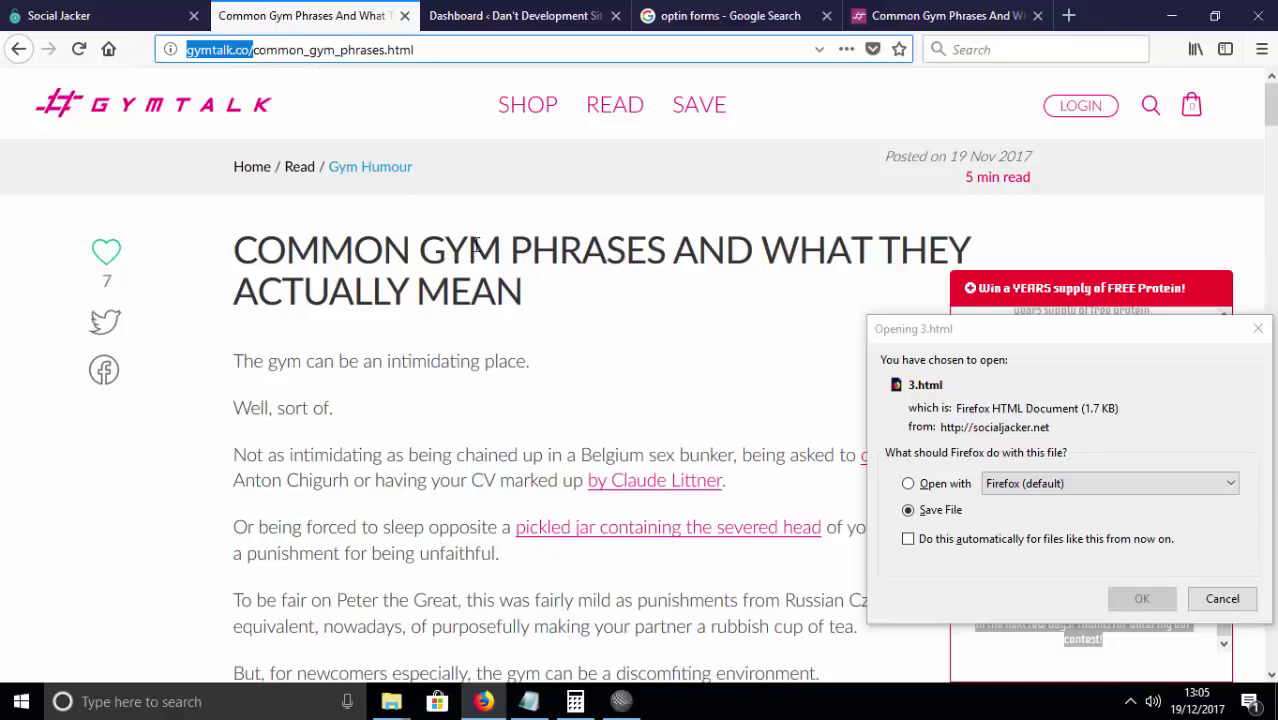
{"action": "left_click", "coordinate": [1258, 328]}
{"action": "scroll", "coordinate": [647, 343], "scroll_direction": "down", "scroll_amount": 10}
{"action": "scroll", "coordinate": [551, 419], "scroll_direction": "up", "scroll_amount": 10}
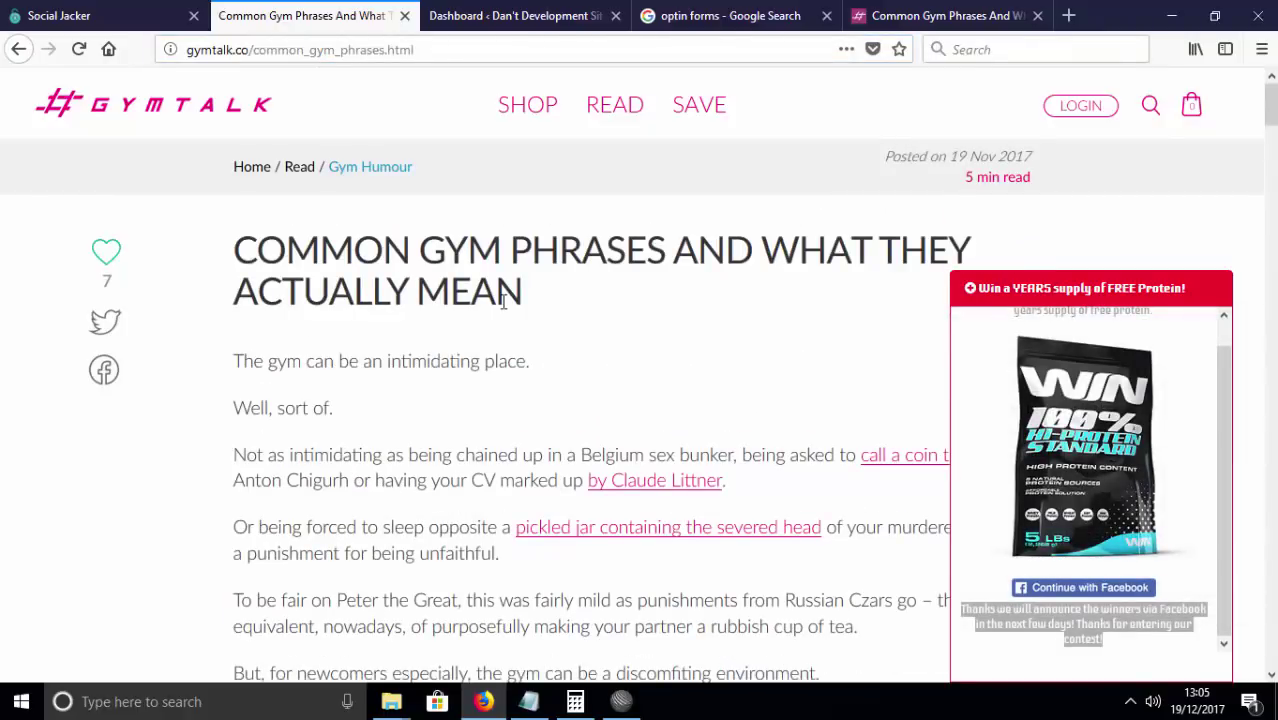
{"action": "left_click", "coordinate": [1004, 291]}
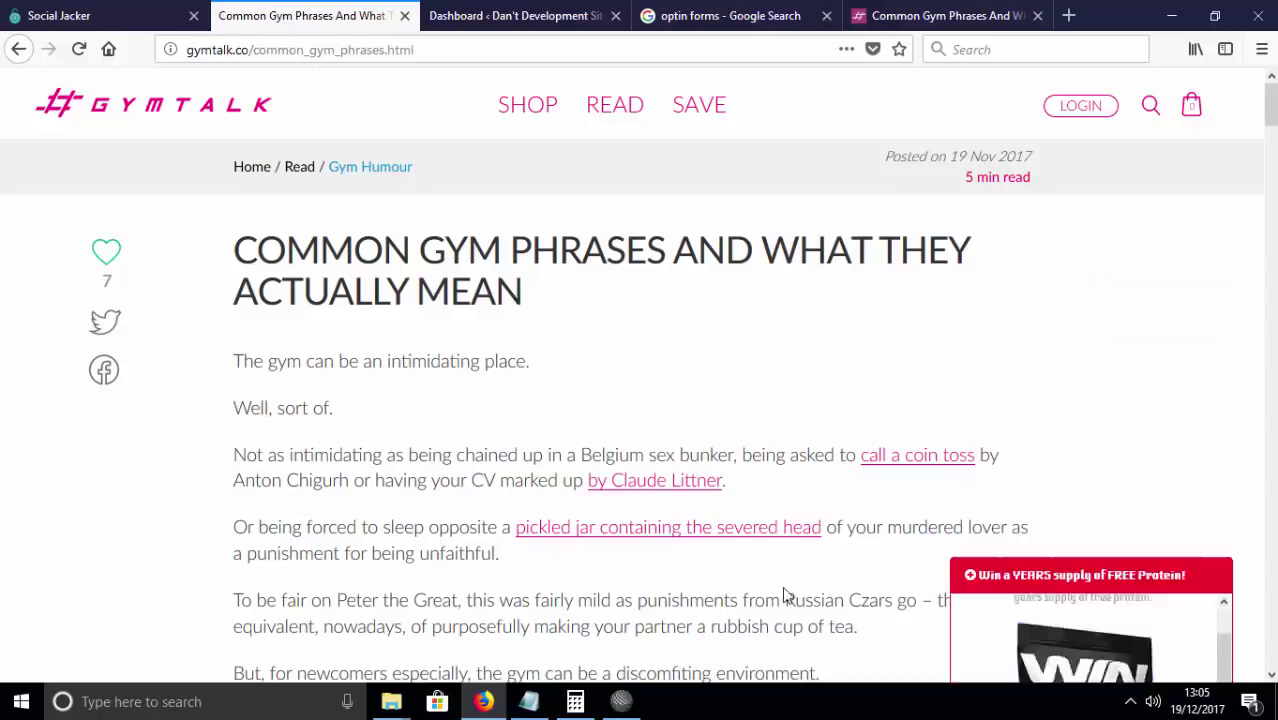
Review the campaign's Cloak settings from the URL down to the WP plugin script, meta tags and plugin download.
{"action": "key", "text": "ctrl+shift+Tab"}
{"action": "scroll", "coordinate": [570, 360], "scroll_direction": "down", "scroll_amount": 2}
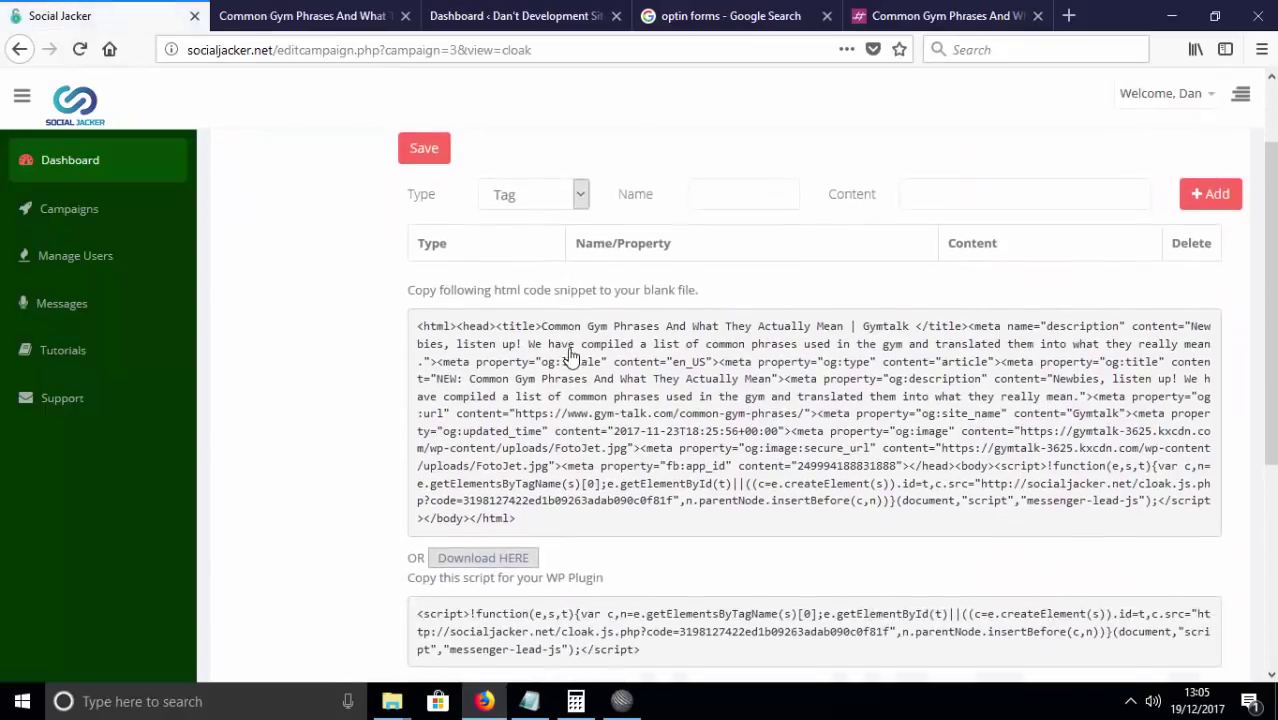
{"action": "scroll", "coordinate": [570, 360], "scroll_direction": "up", "scroll_amount": 2}
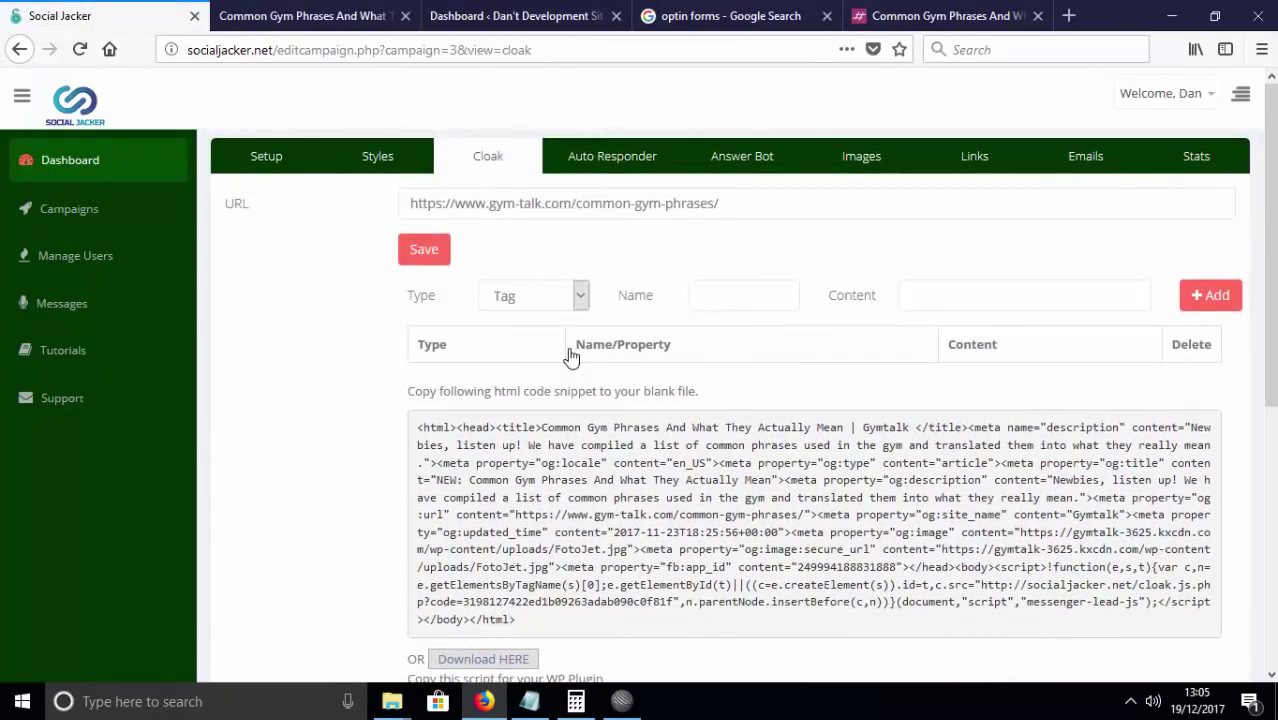
{"action": "scroll", "coordinate": [570, 358], "scroll_direction": "down", "scroll_amount": 5}
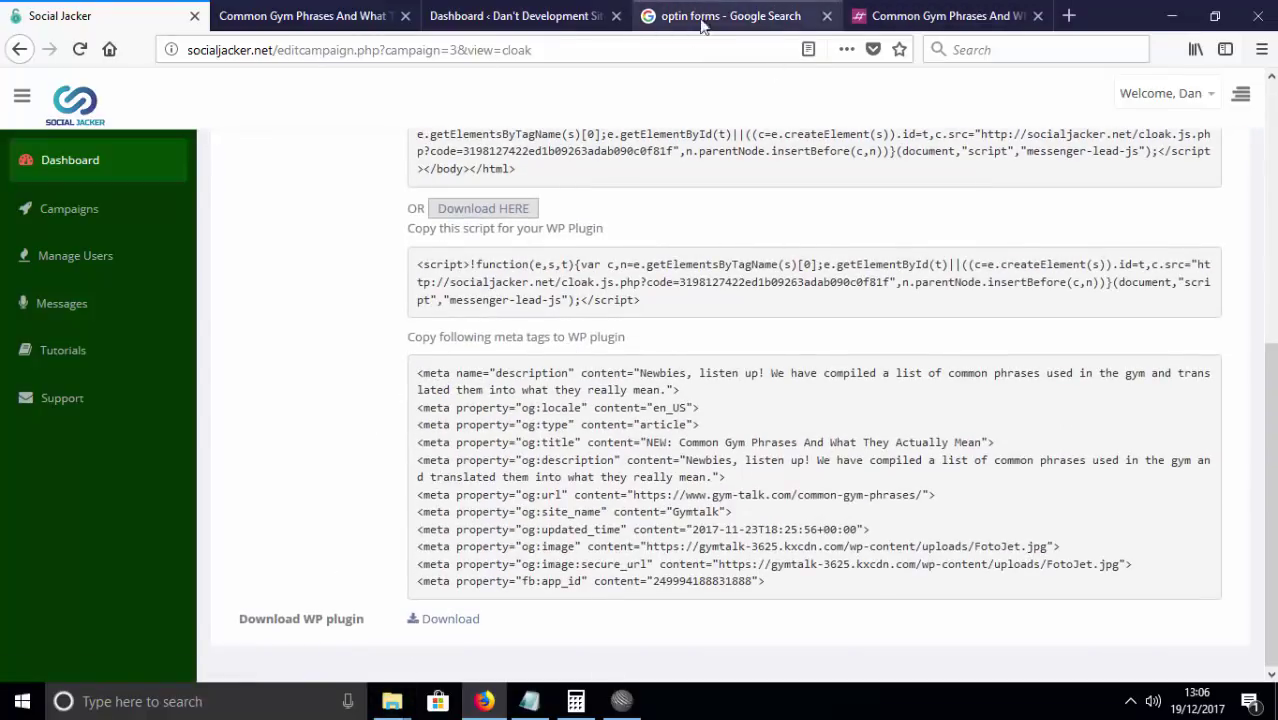
Create a new post titled "Social Jacker Example" in the WordPress admin.
{"action": "left_click", "coordinate": [528, 16]}
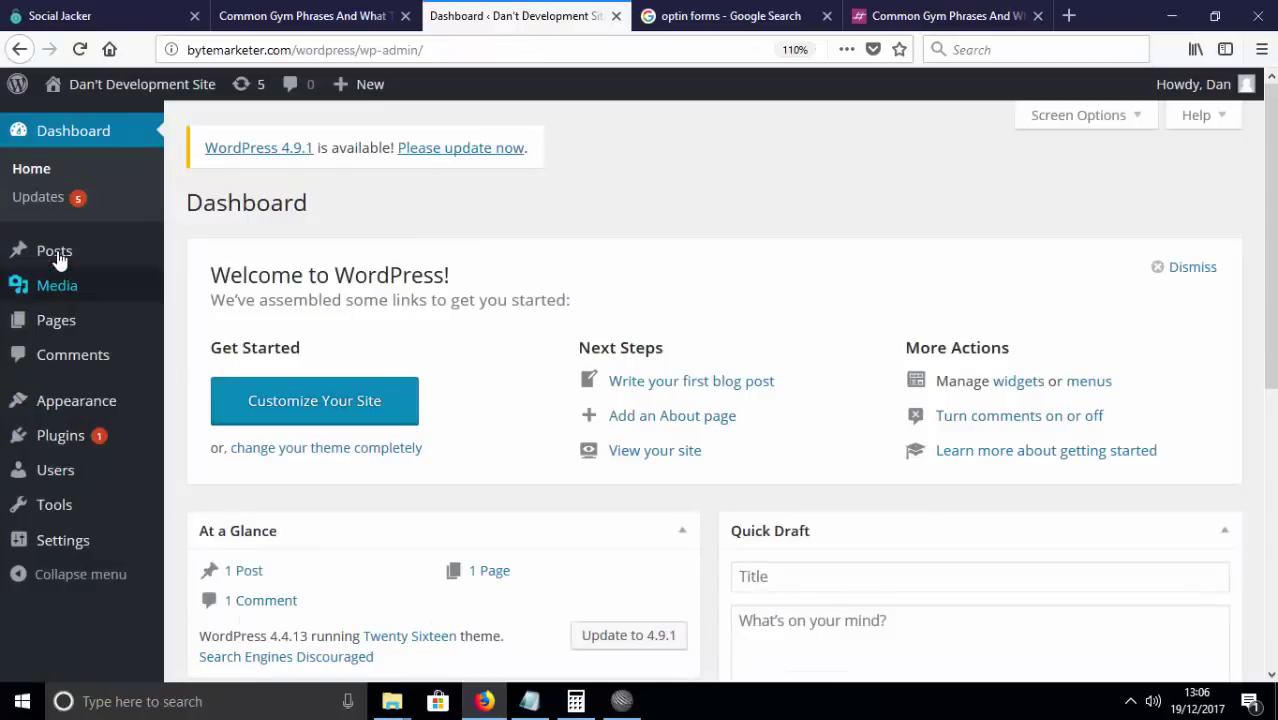
{"action": "left_click", "coordinate": [24, 252]}
{"action": "left_click", "coordinate": [290, 205]}
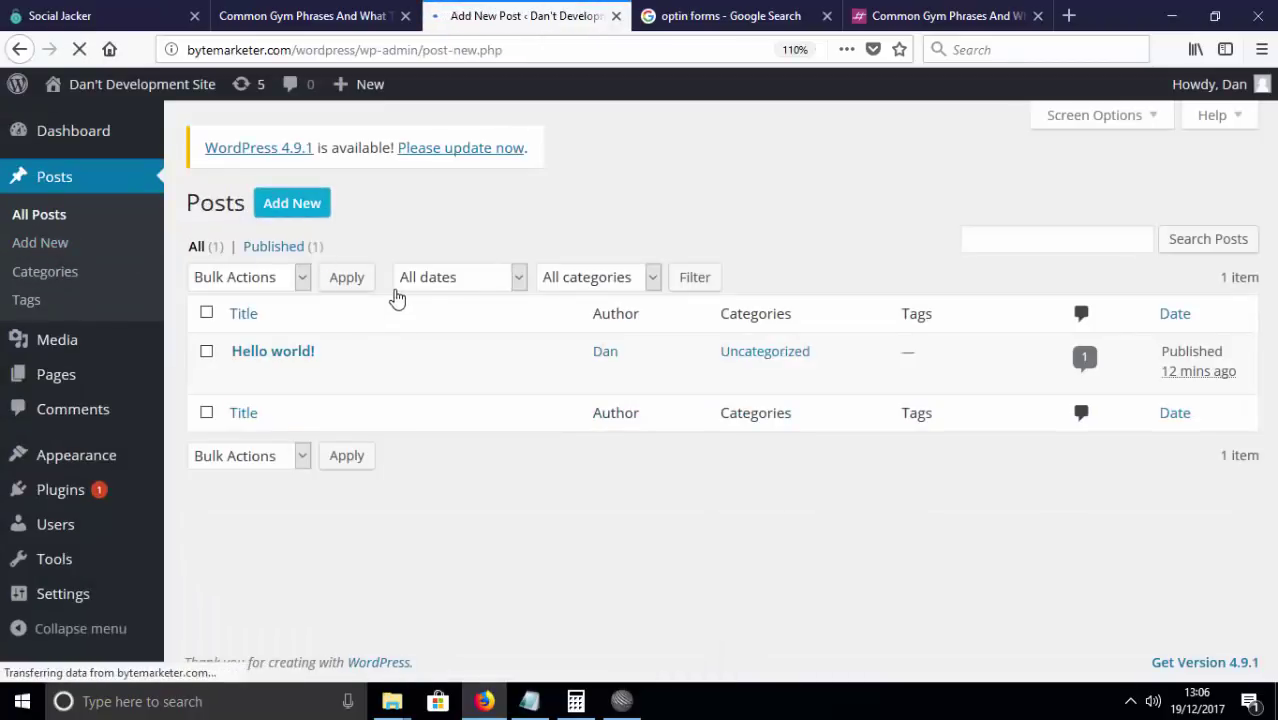
{"action": "type", "text": "Soc"}
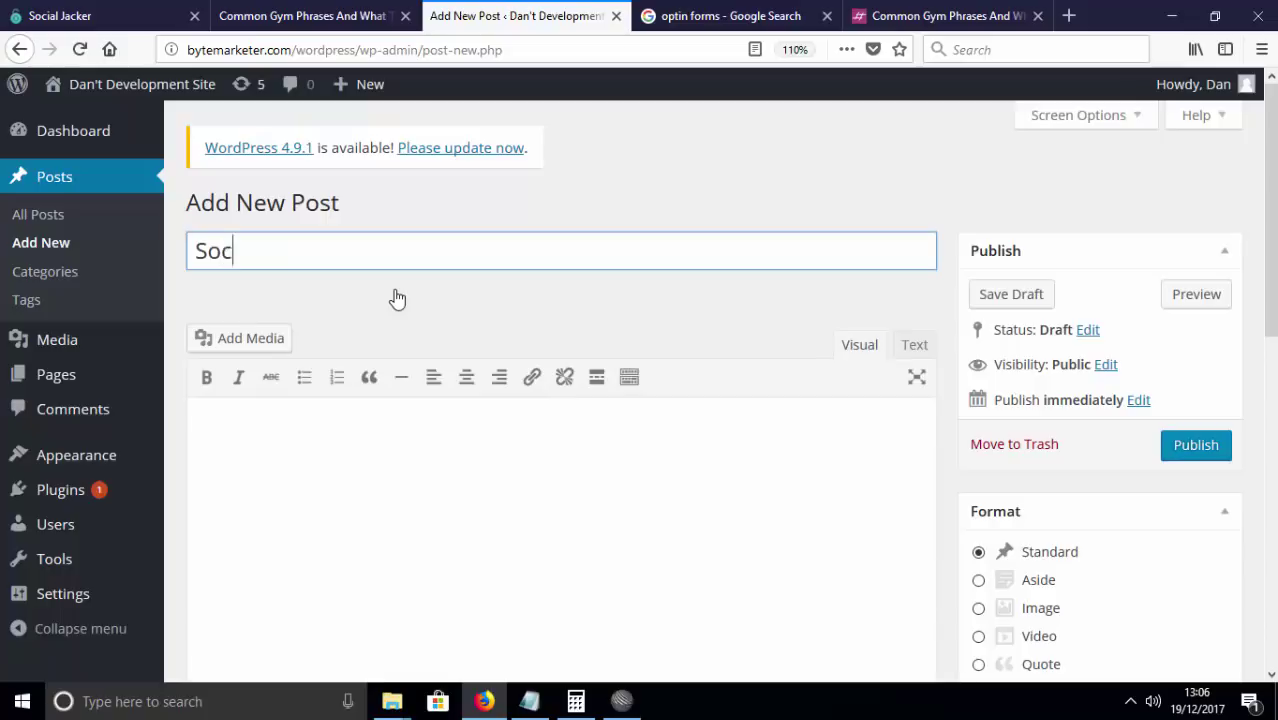
{"action": "type", "text": "ial Jacker Example"}
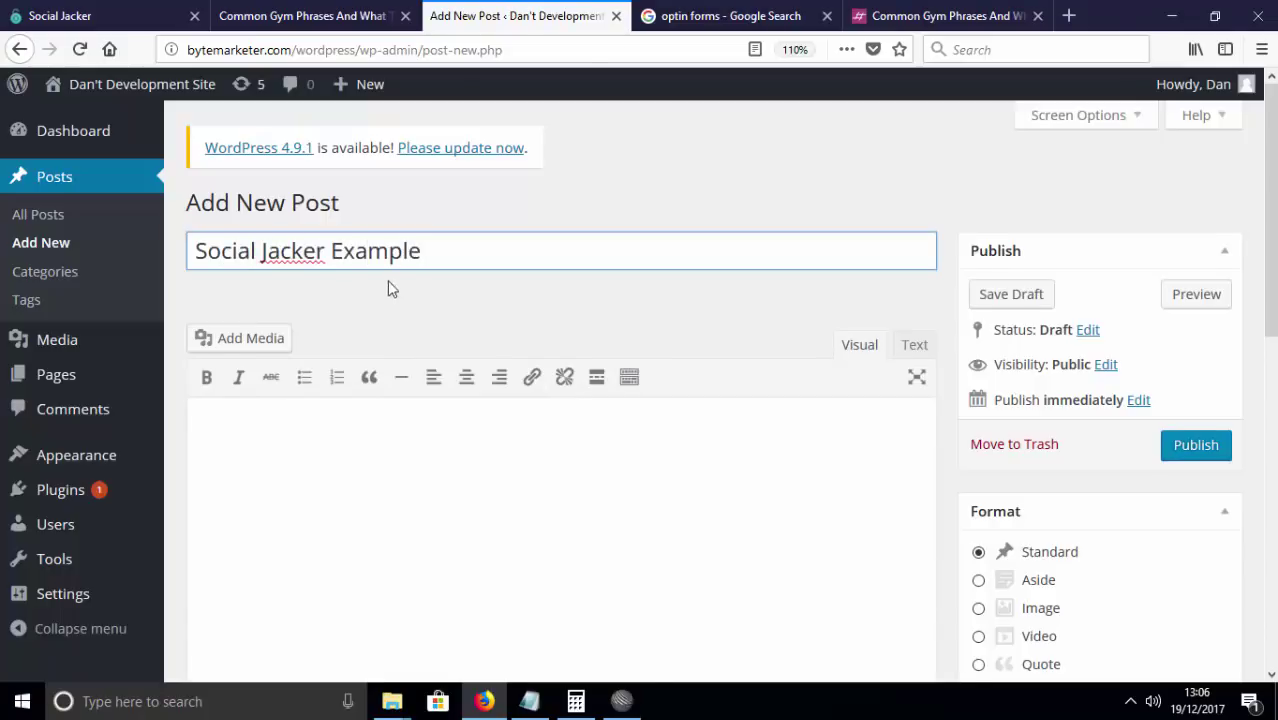
{"action": "key", "text": "Return"}
Activate the post's Cloaking field and copy all the WP plugin meta tags from the Gym Talk campaign's Cloak settings.
{"action": "scroll", "coordinate": [488, 470], "scroll_direction": "down", "scroll_amount": 6}
{"action": "scroll", "coordinate": [488, 470], "scroll_direction": "down", "scroll_amount": 5}
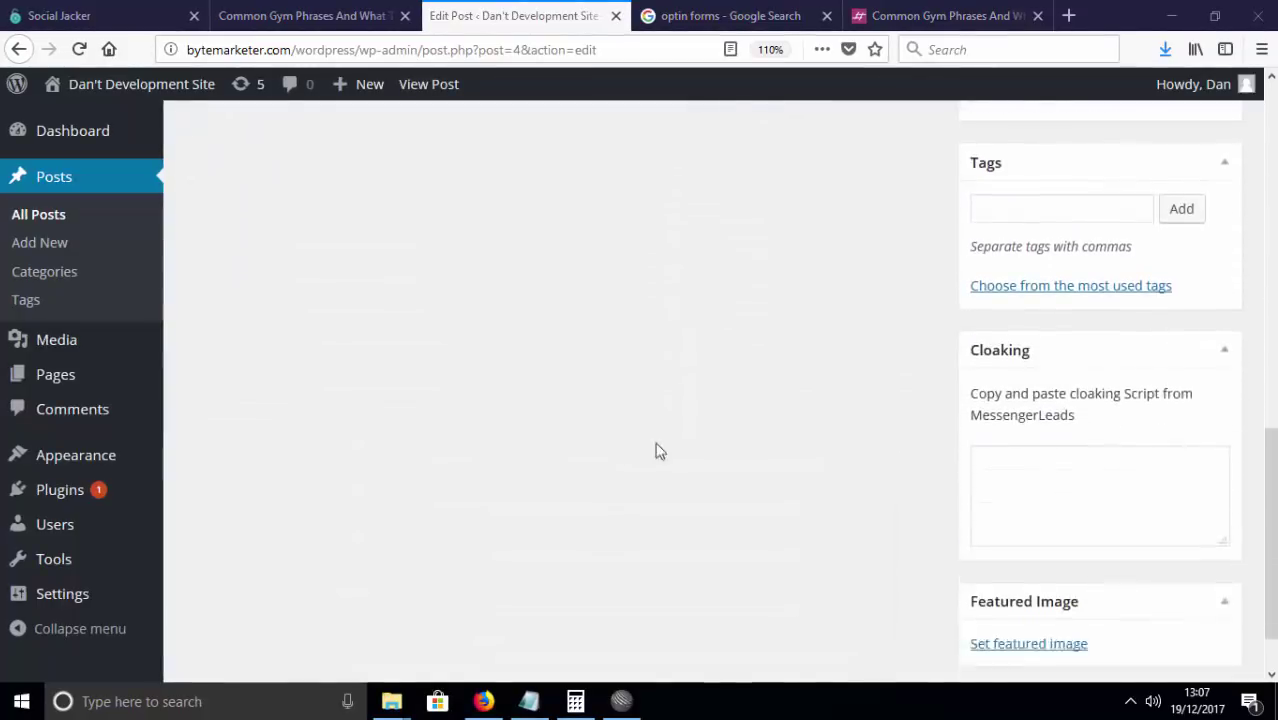
{"action": "key", "text": "Tab"}
{"action": "left_click", "coordinate": [291, 18]}
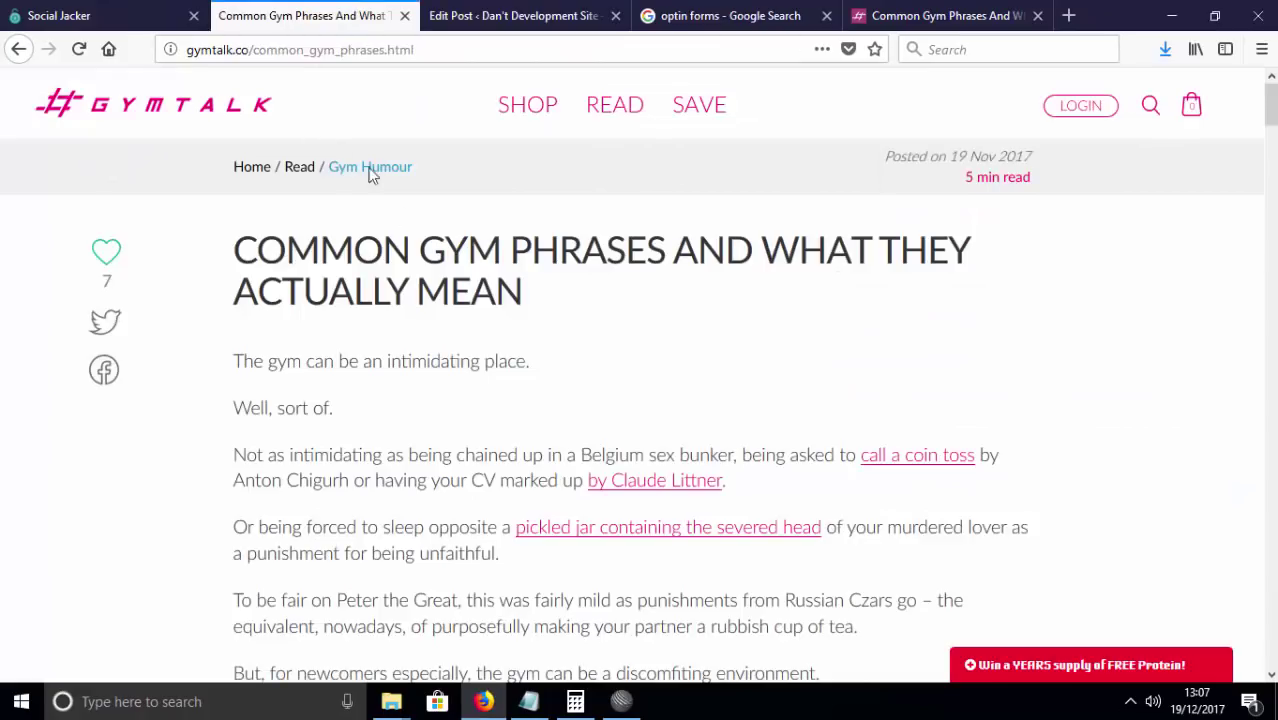
{"action": "left_click", "coordinate": [133, 18]}
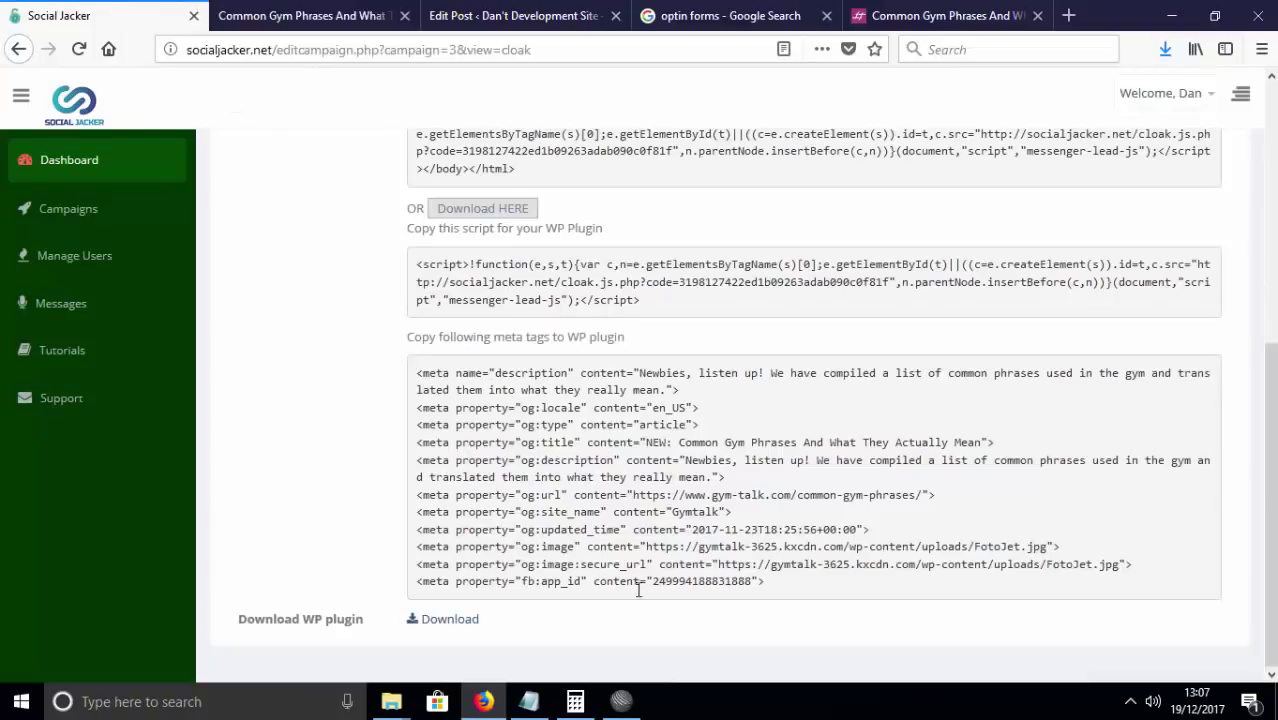
{"action": "left_click_drag", "start_coordinate": [416, 372], "coordinate": [770, 588]}
{"action": "right_click", "coordinate": [677, 547]}
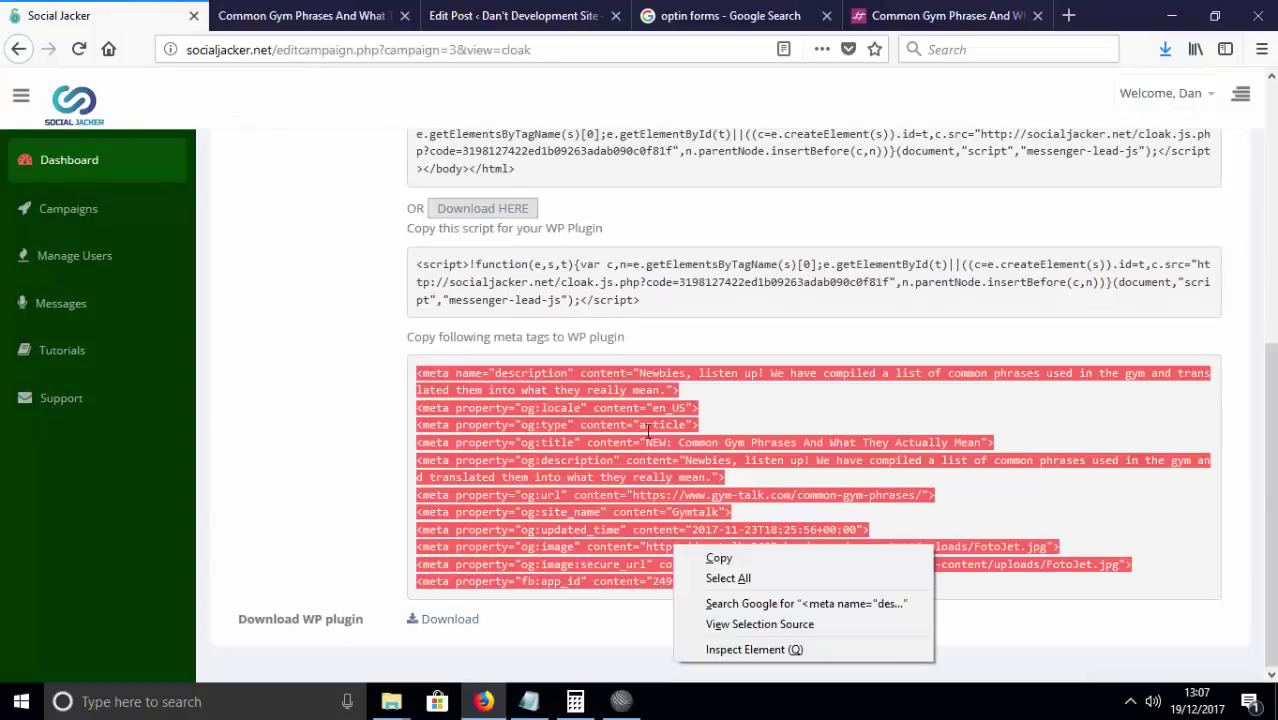
{"action": "left_click", "coordinate": [743, 562]}
Paste the copied meta tags into the WordPress post's Cloaking field and update the post.
{"action": "left_click", "coordinate": [360, 14]}
{"action": "left_click", "coordinate": [491, 18]}
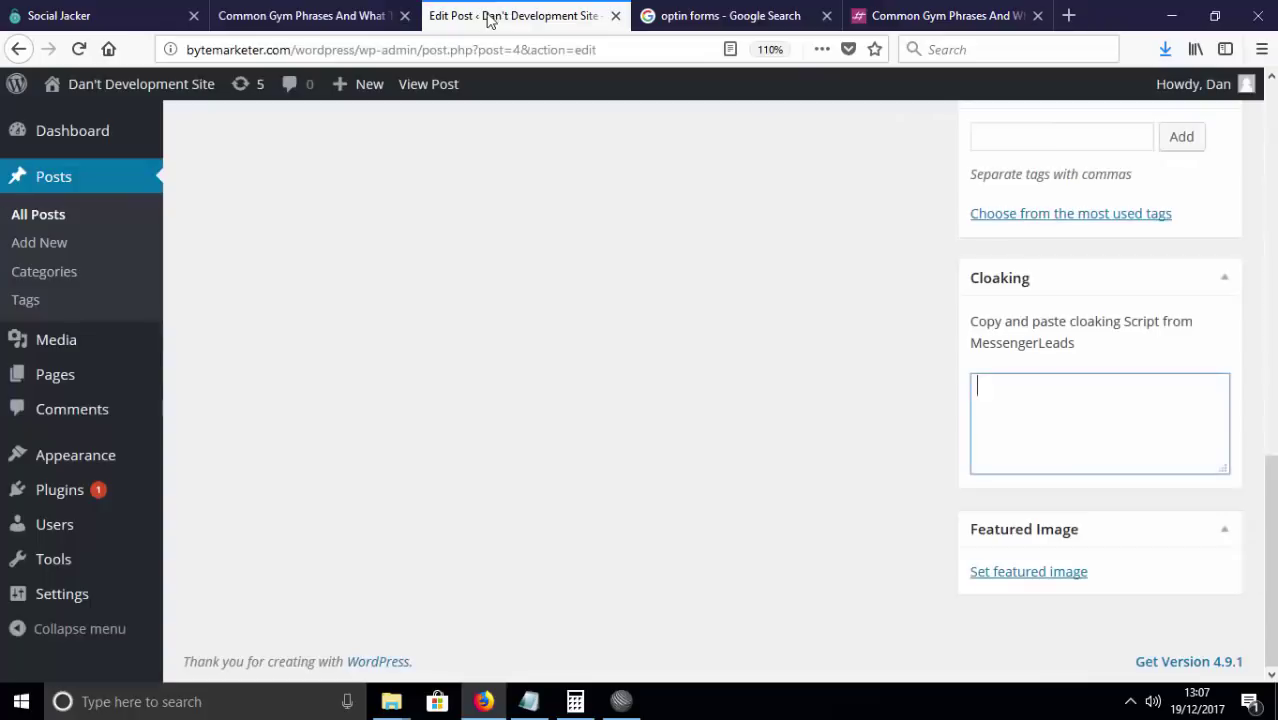
{"action": "right_click", "coordinate": [1079, 434]}
{"action": "left_click", "coordinate": [1140, 514]}
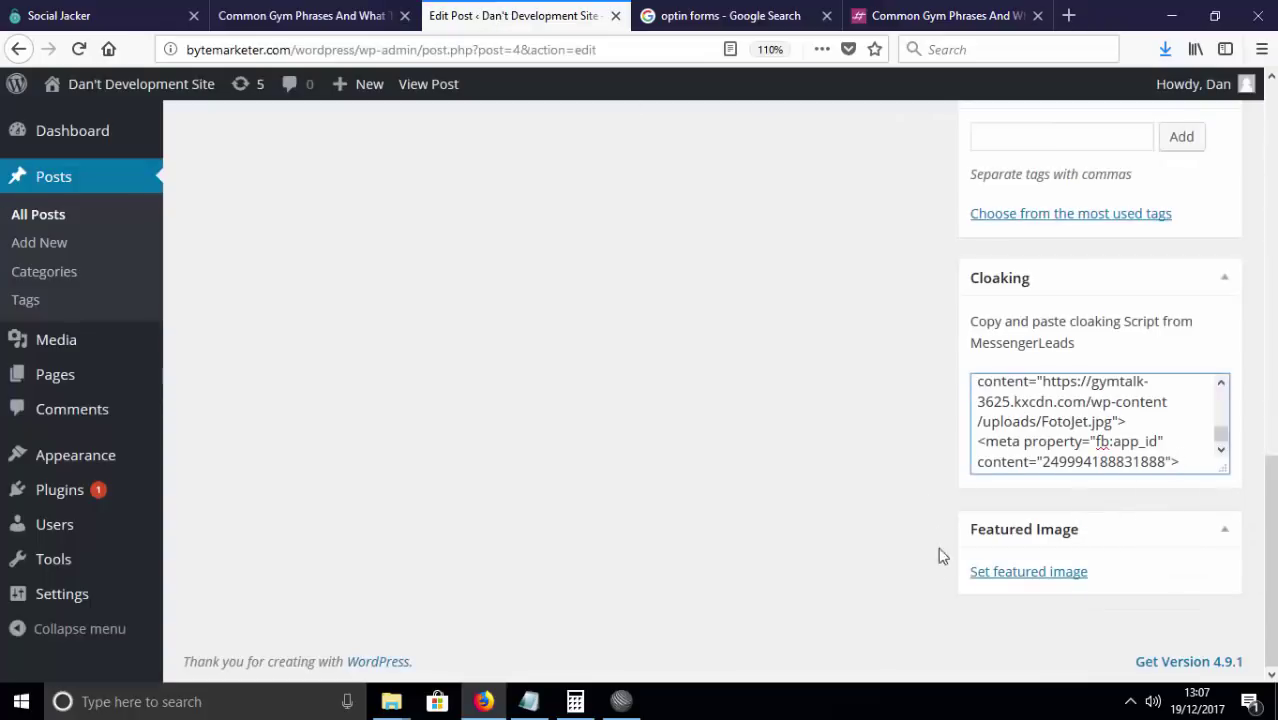
{"action": "scroll", "coordinate": [905, 492], "scroll_direction": "up", "scroll_amount": 10}
{"action": "left_click", "coordinate": [1196, 449]}
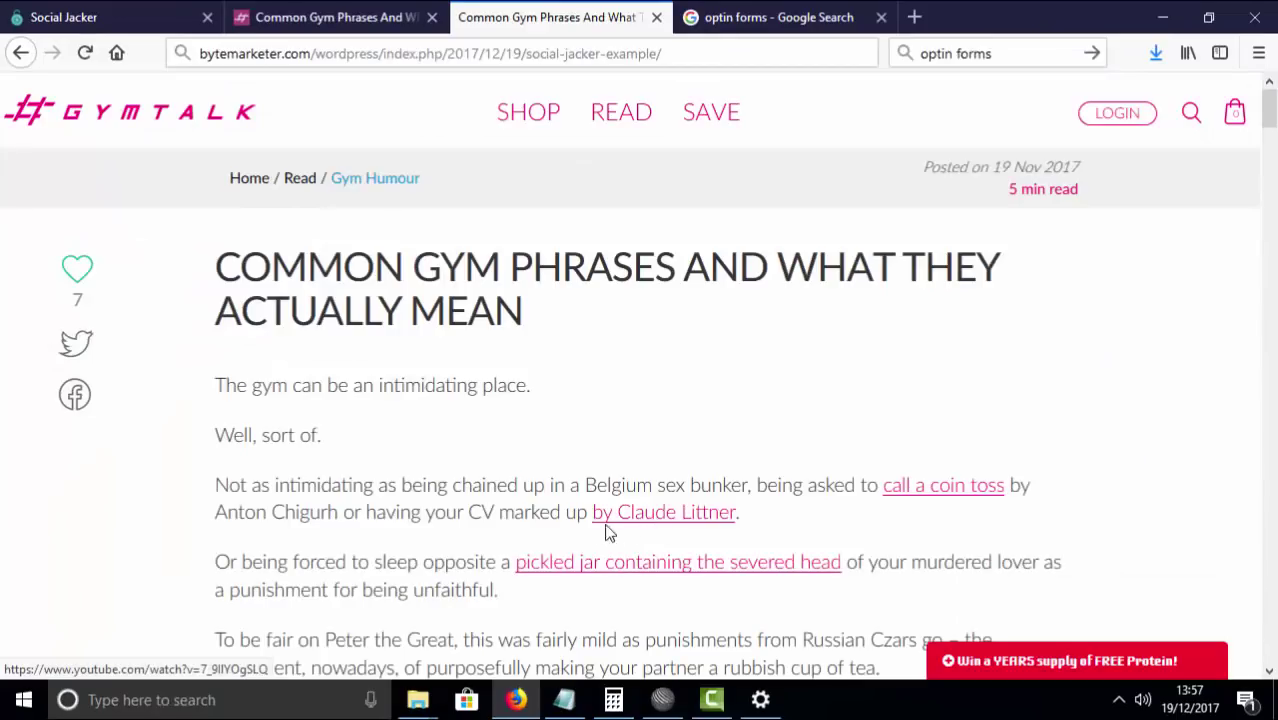
Examine the published social-jacker-example post, highlighting its bytemarketer.com address and expanding the protein contest pop-up.
{"action": "scroll", "coordinate": [637, 322], "scroll_direction": "up", "scroll_amount": 3}
{"action": "left_click_drag", "start_coordinate": [661, 53], "coordinate": [141, 56]}
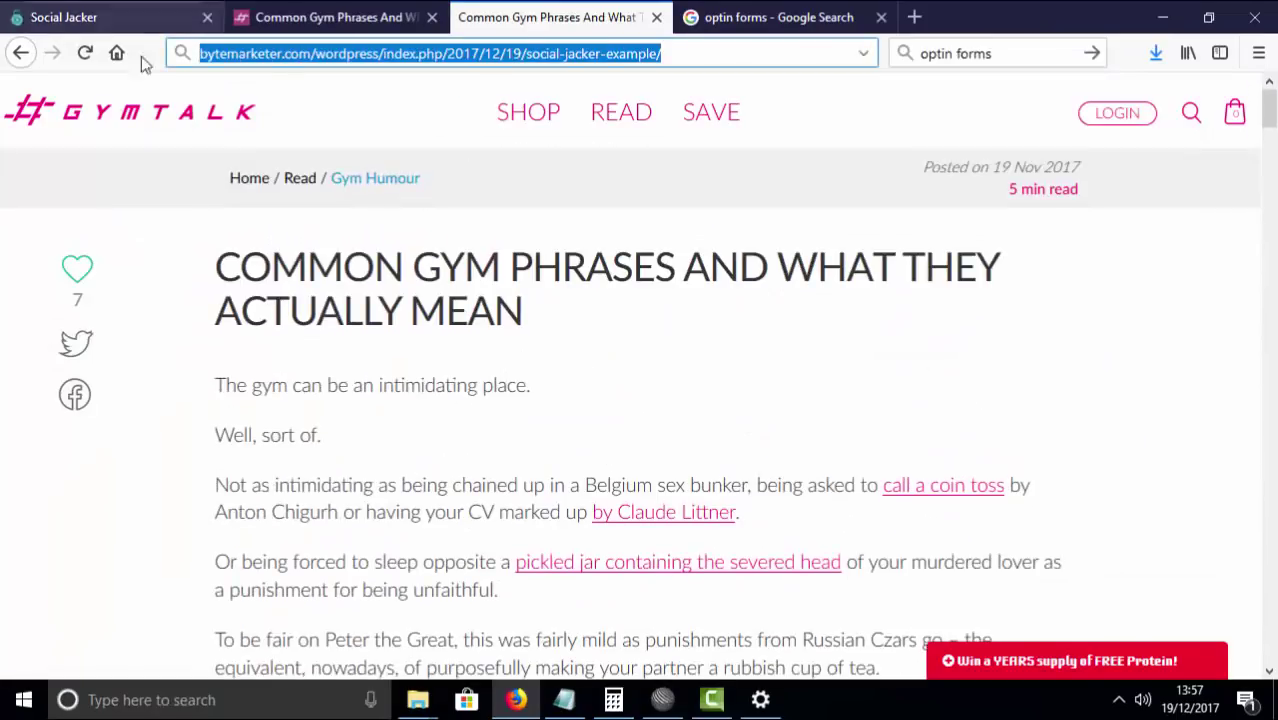
{"action": "double_click", "coordinate": [355, 52]}
{"action": "scroll", "coordinate": [707, 474], "scroll_direction": "down", "scroll_amount": 5}
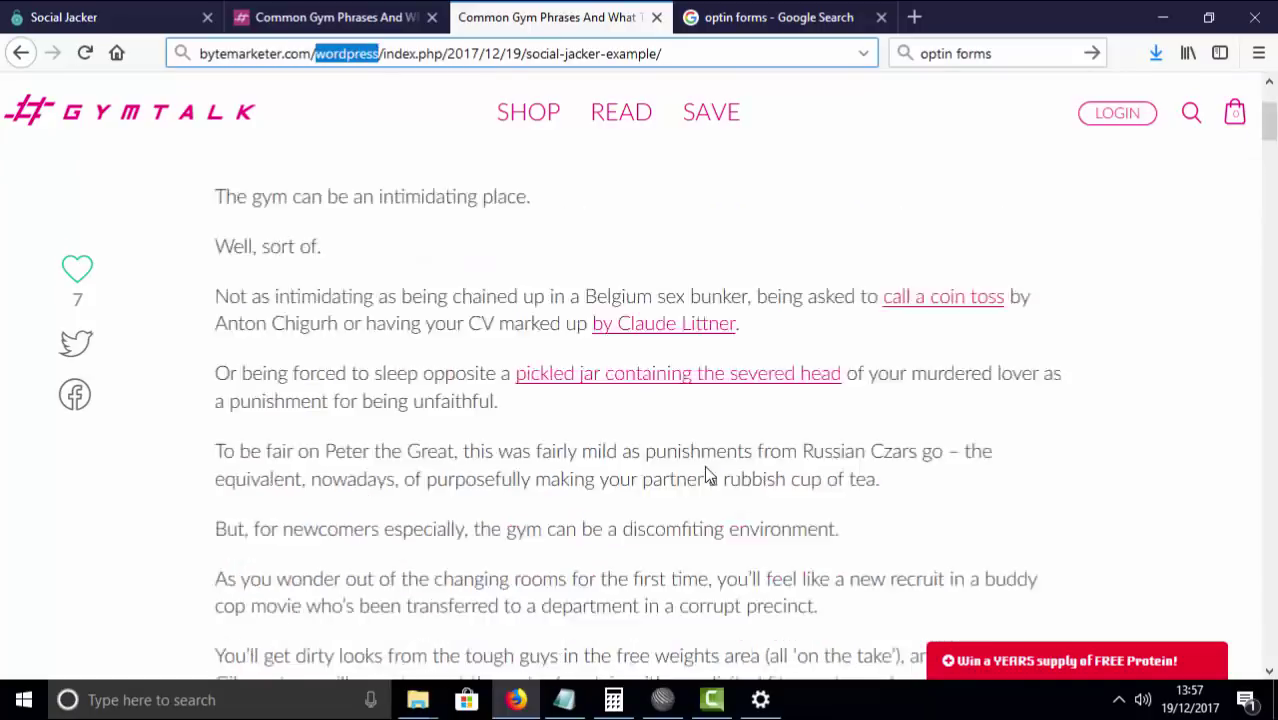
{"action": "left_click", "coordinate": [947, 591]}
{"action": "left_click", "coordinate": [1027, 665]}
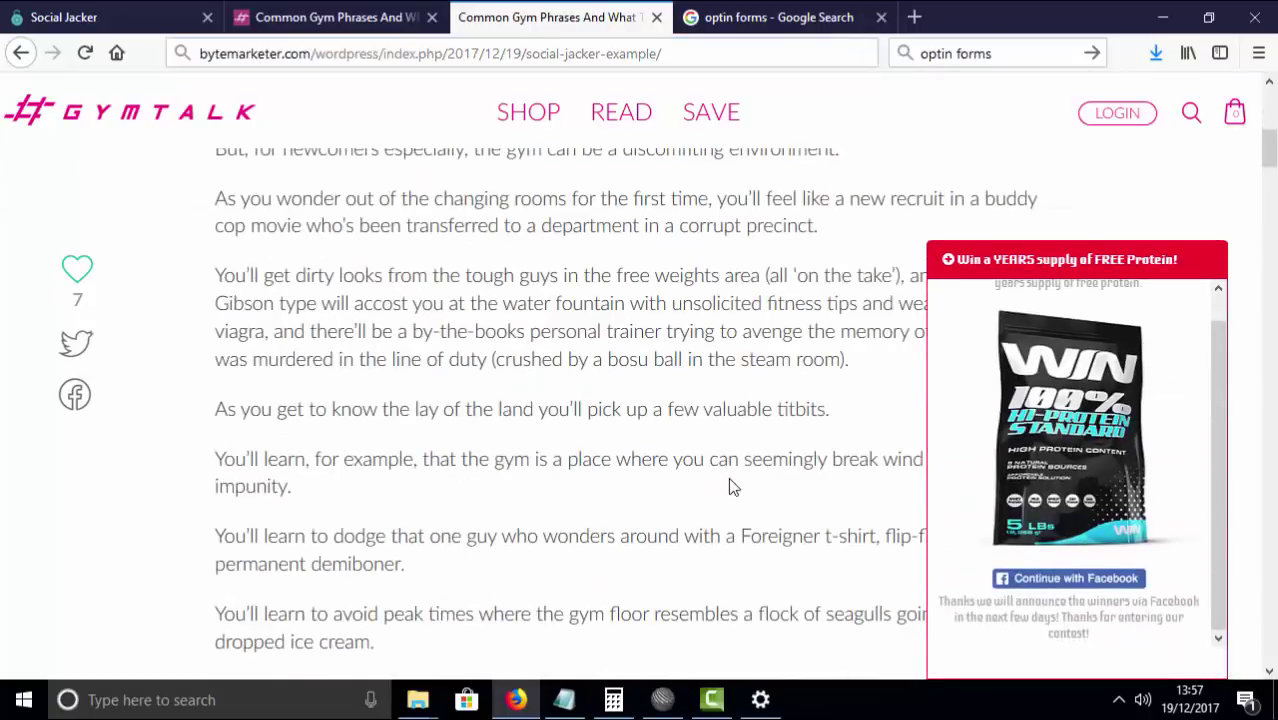
{"action": "scroll", "coordinate": [733, 486], "scroll_direction": "up", "scroll_amount": 5}
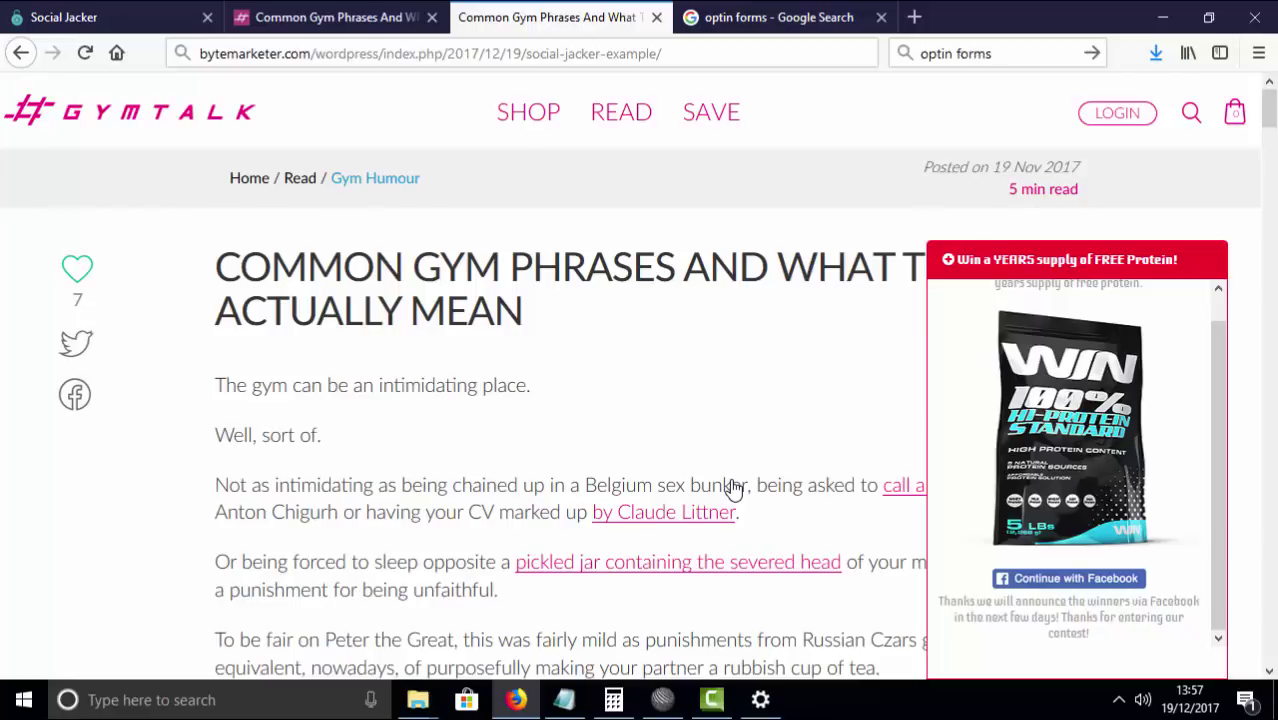
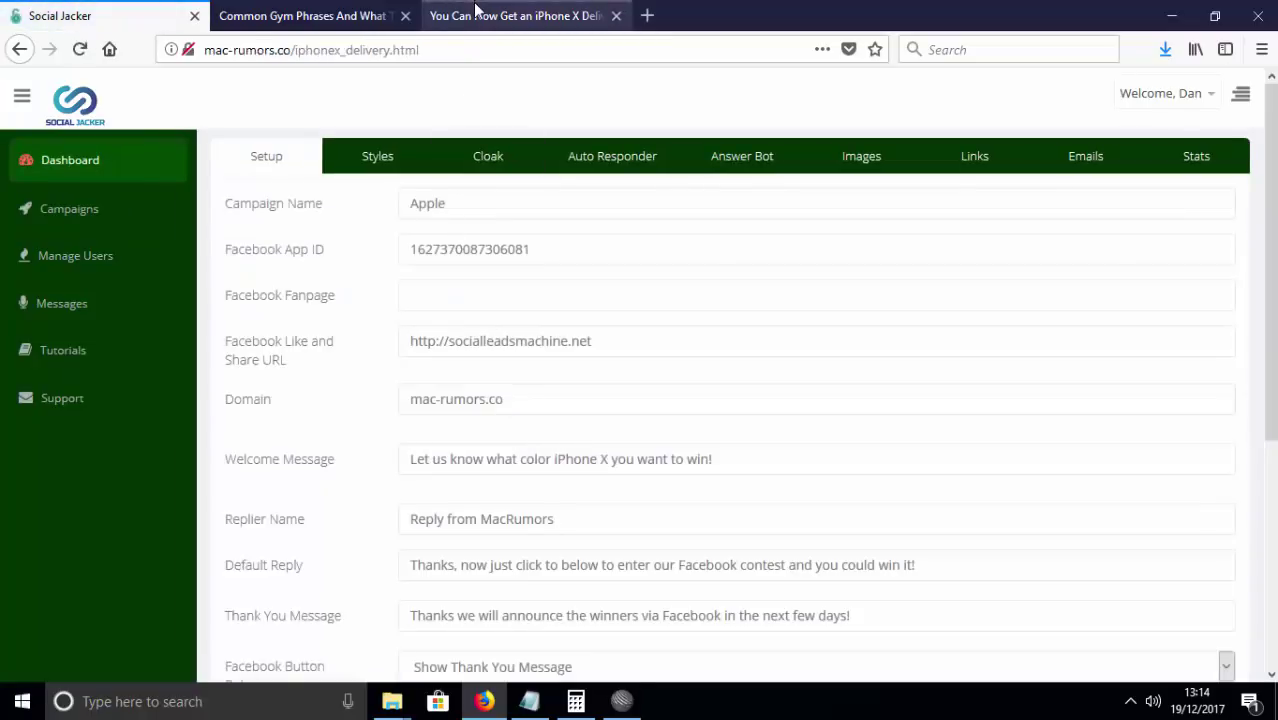
Look through the cloaked iPhone X delivery article on mac-rumors.co and expand its "Win A FREE iPhone X in ANY Color!" pop-up.
{"action": "left_click", "coordinate": [477, 10]}
{"action": "scroll", "coordinate": [151, 345], "scroll_direction": "down", "scroll_amount": 5}
{"action": "scroll", "coordinate": [156, 349], "scroll_direction": "up", "scroll_amount": 4}
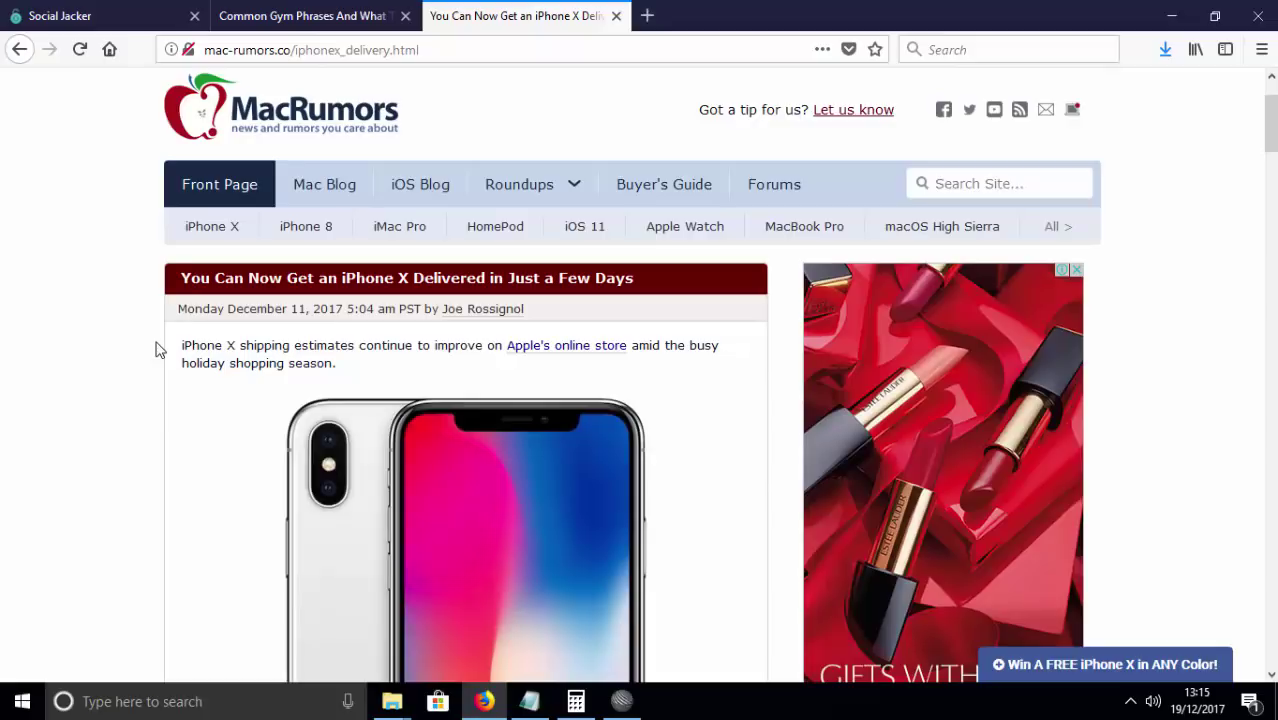
{"action": "scroll", "coordinate": [742, 237], "scroll_direction": "down", "scroll_amount": 20}
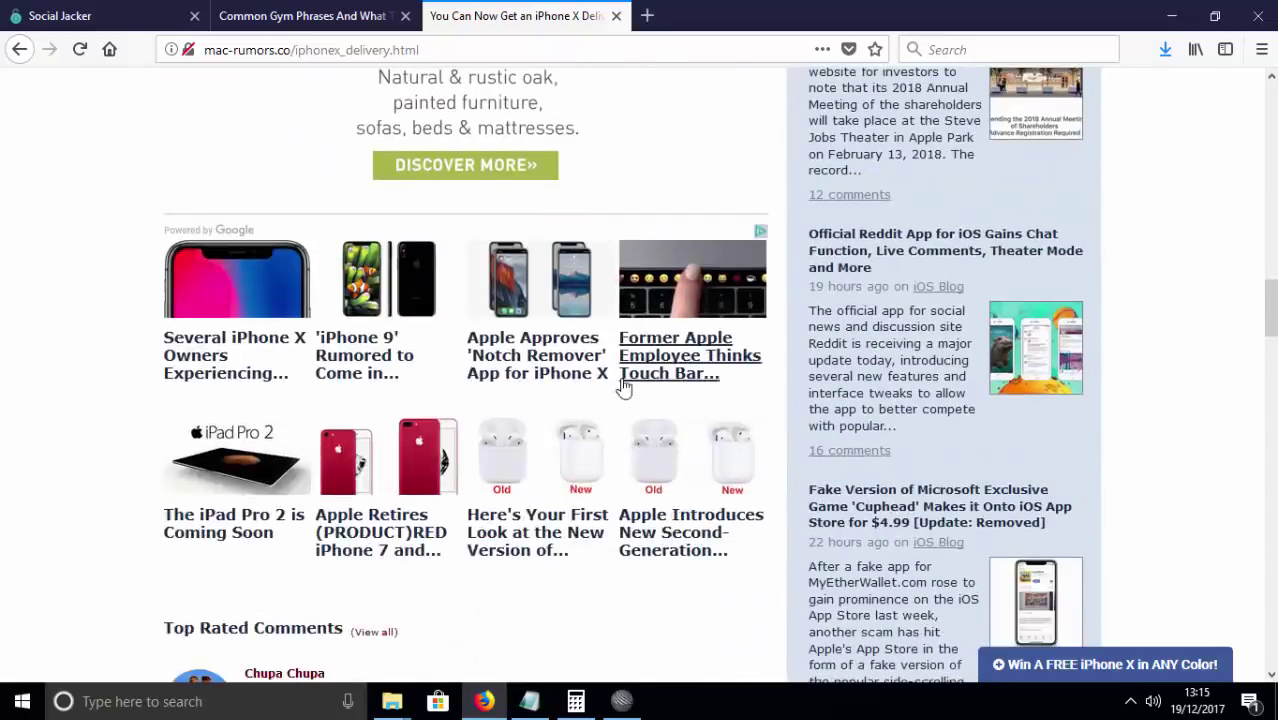
{"action": "scroll", "coordinate": [650, 398], "scroll_direction": "up", "scroll_amount": 15}
{"action": "scroll", "coordinate": [1040, 645], "scroll_direction": "up", "scroll_amount": 3}
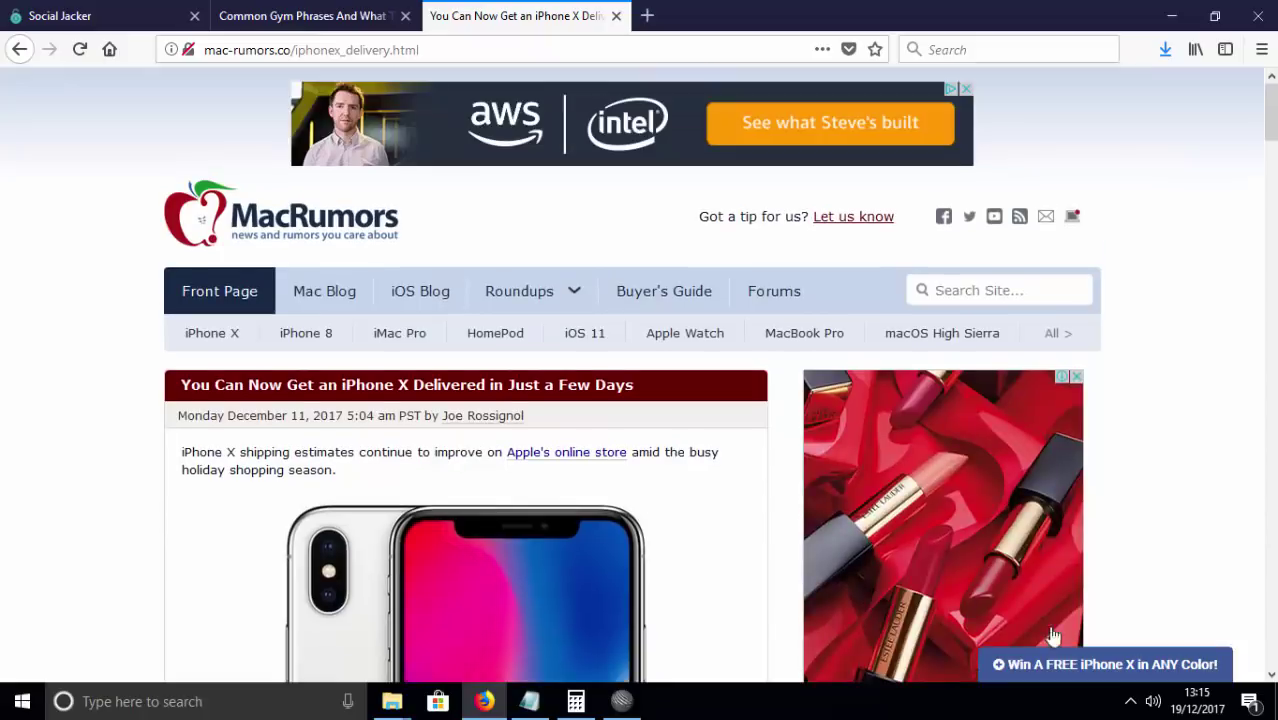
{"action": "left_click", "coordinate": [1095, 672]}
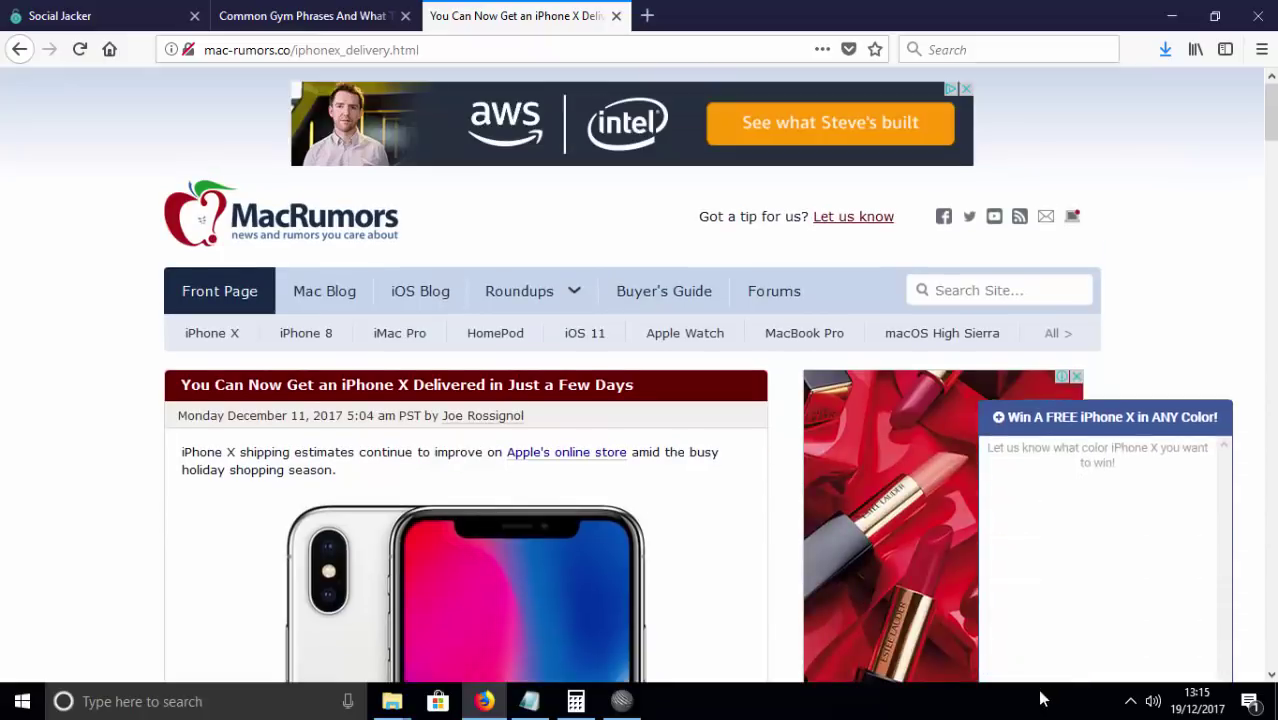
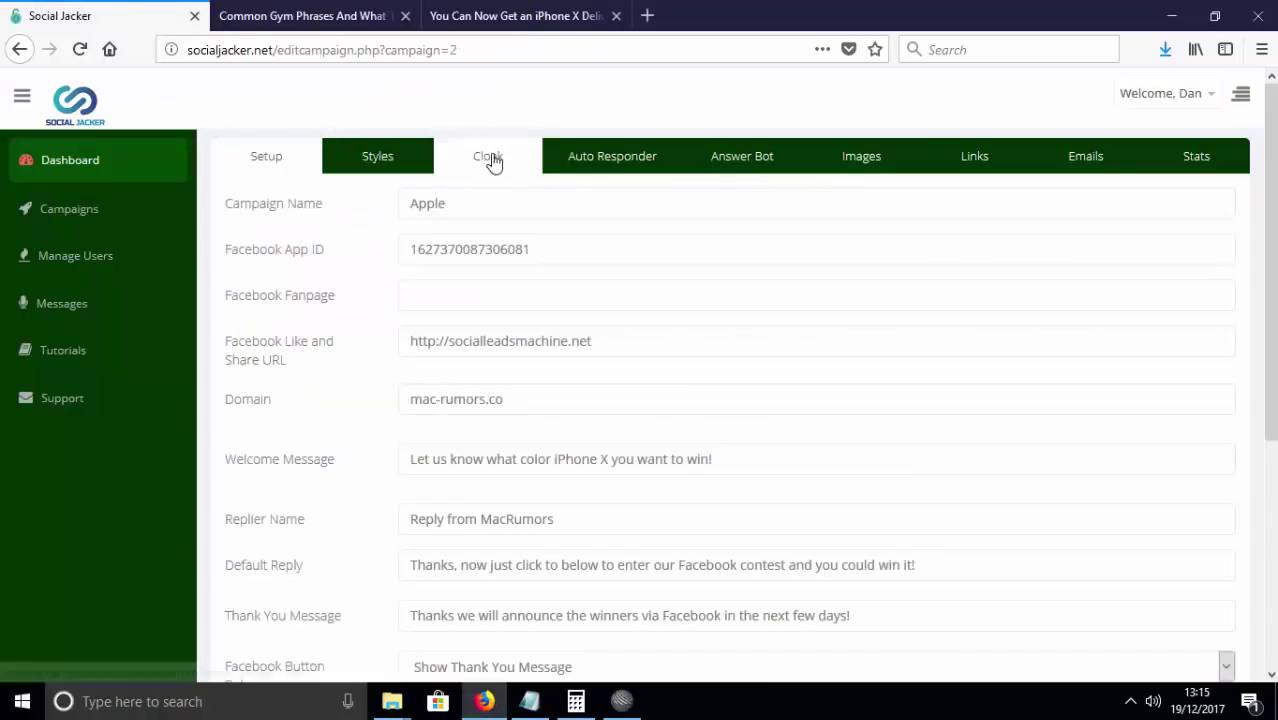
{"action": "left_click", "coordinate": [495, 157]}
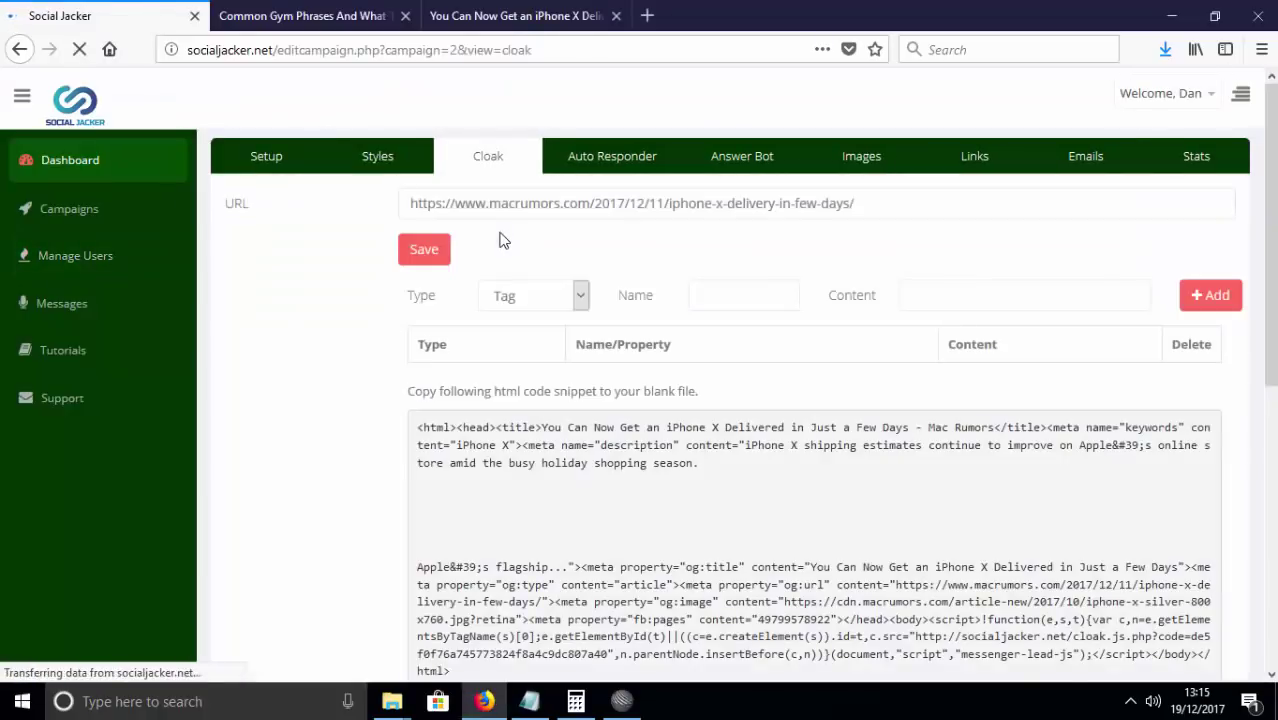
{"action": "left_click_drag", "start_coordinate": [856, 203], "coordinate": [334, 197]}
{"action": "key", "text": "ctrl+c"}
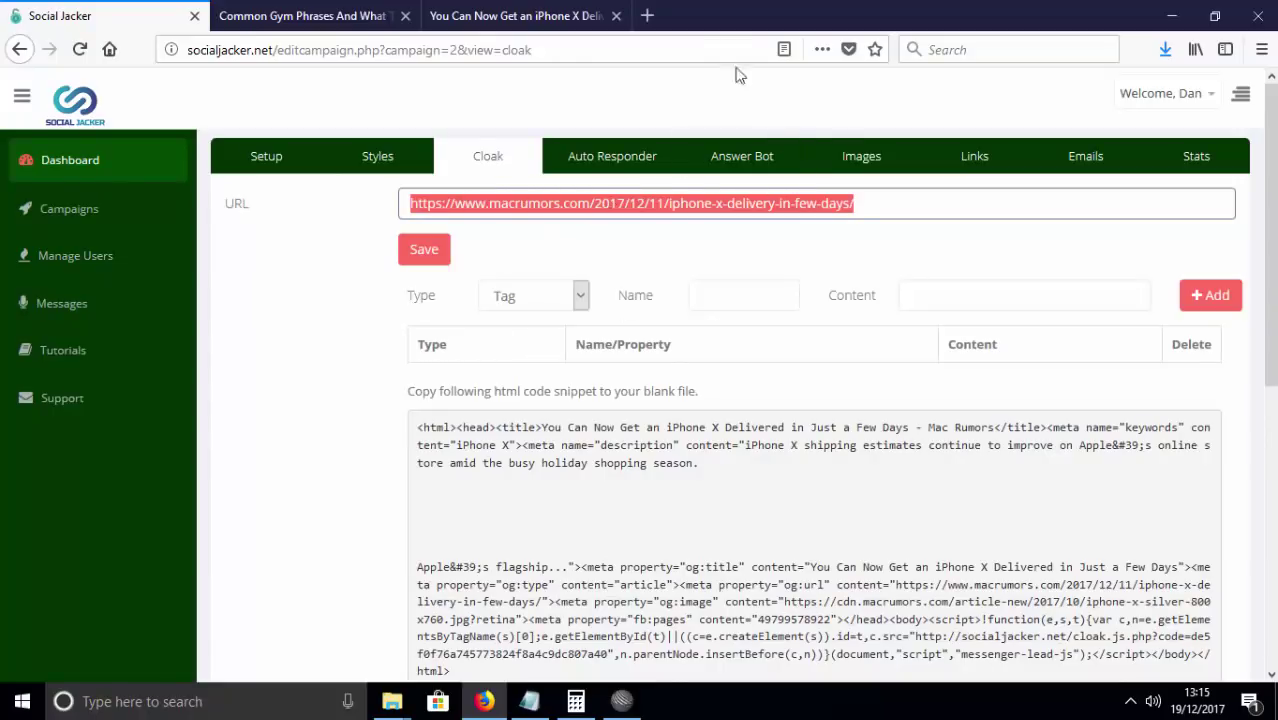
Open the copied macrumors.com iPhone X delivery URL separately to view the original article, and close it again.
{"action": "left_click", "coordinate": [647, 15]}
{"action": "key", "text": "ctrl+v"}
{"action": "key", "text": "Return"}
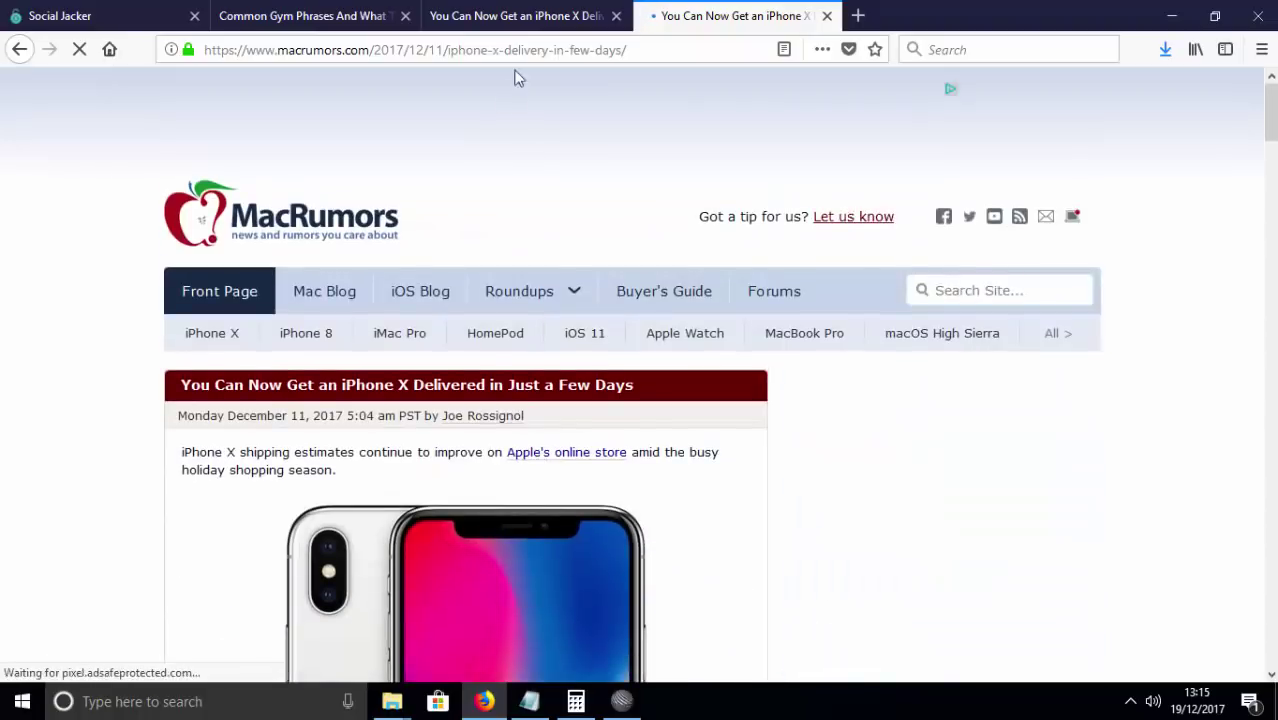
{"action": "left_click", "coordinate": [827, 15]}
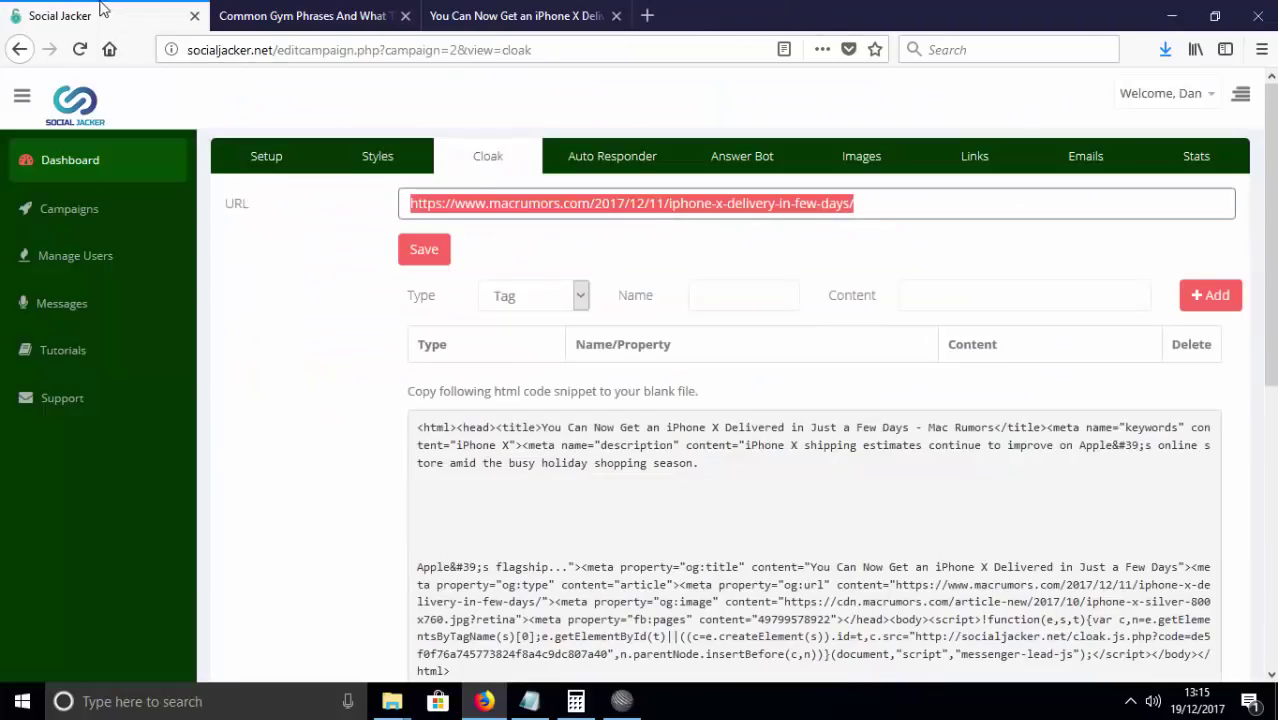
Save the Apple campaign's Cloak settings and request the download of its cloaking HTML file, 2.html.
{"action": "left_click", "coordinate": [556, 213]}
{"action": "left_click", "coordinate": [424, 251]}
{"action": "scroll", "coordinate": [516, 313], "scroll_direction": "down", "scroll_amount": 5}
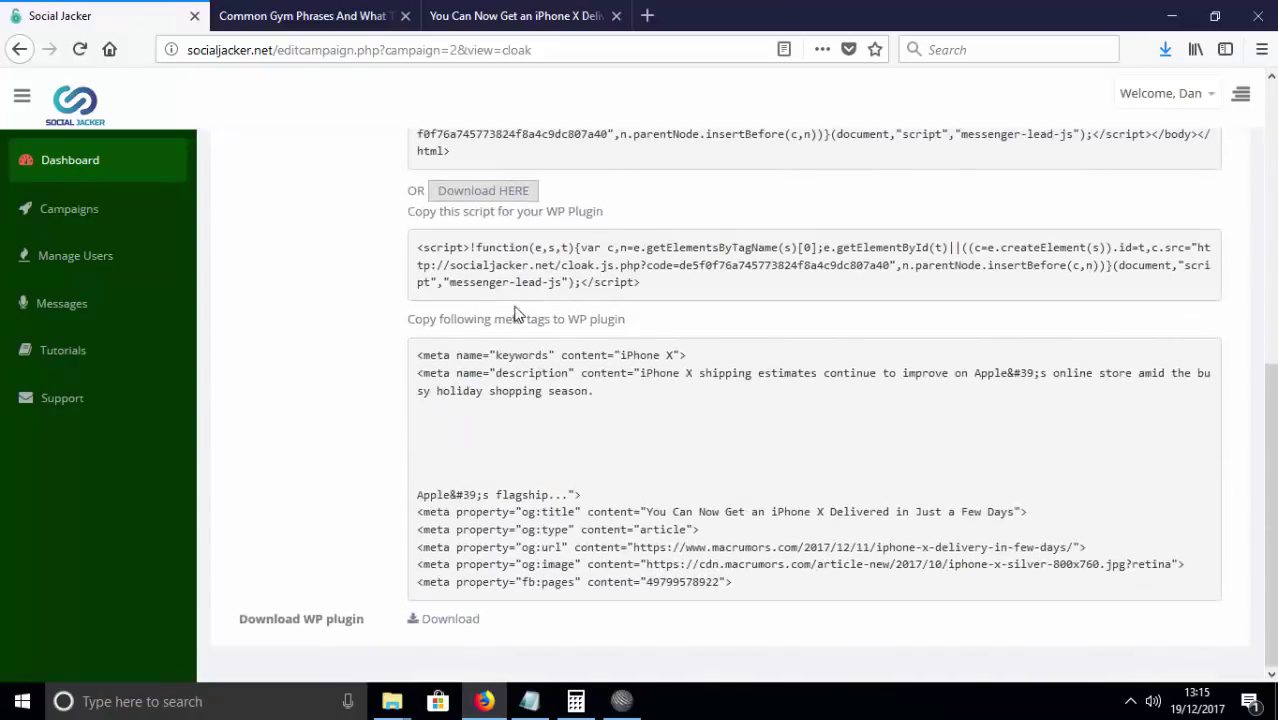
{"action": "scroll", "coordinate": [516, 313], "scroll_direction": "up", "scroll_amount": 5}
{"action": "left_click", "coordinate": [483, 617]}
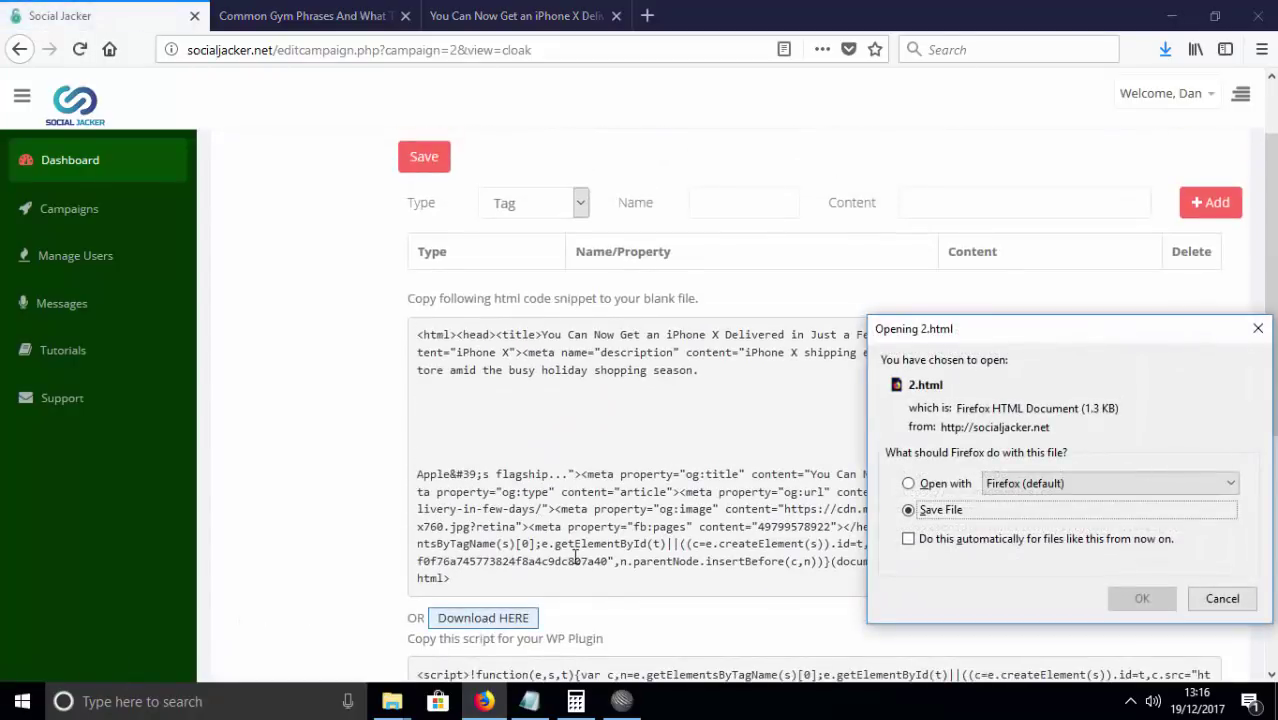
Examine the iPhone X pop-up's welcome message on mac-rumors.co, and expand the protein contest pop-up on the gym article for comparison.
{"action": "left_click", "coordinate": [505, 16]}
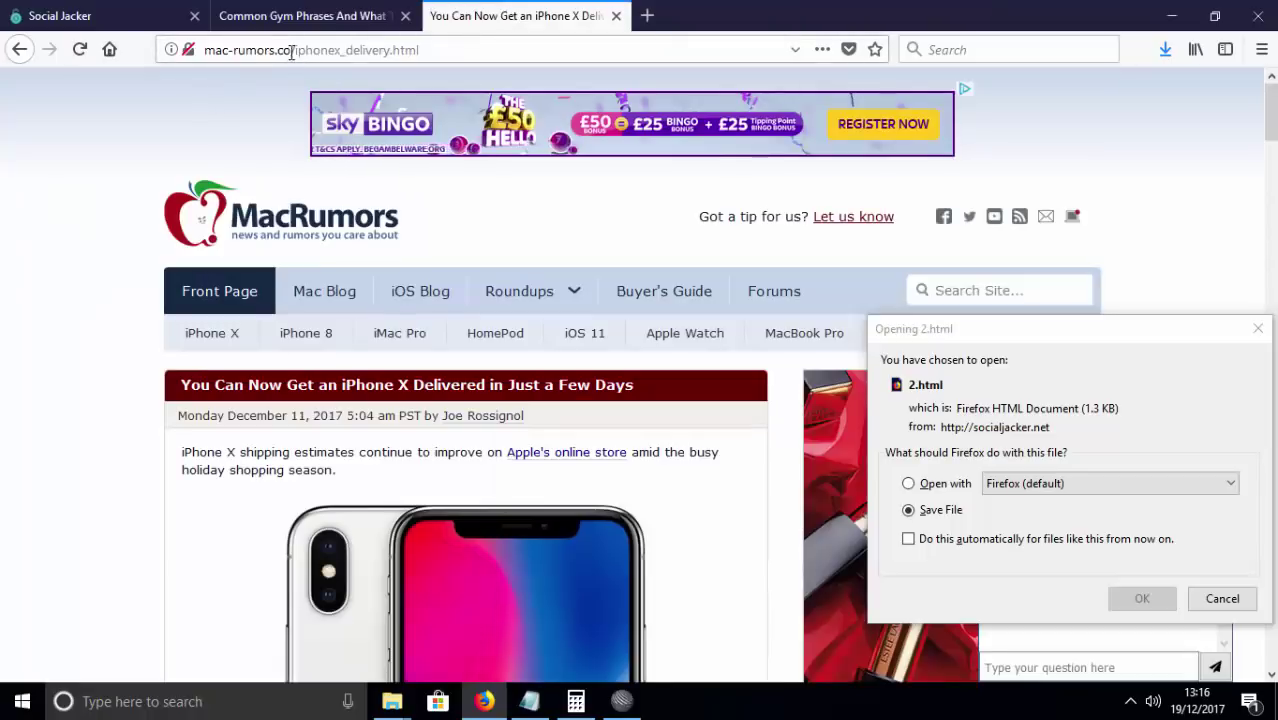
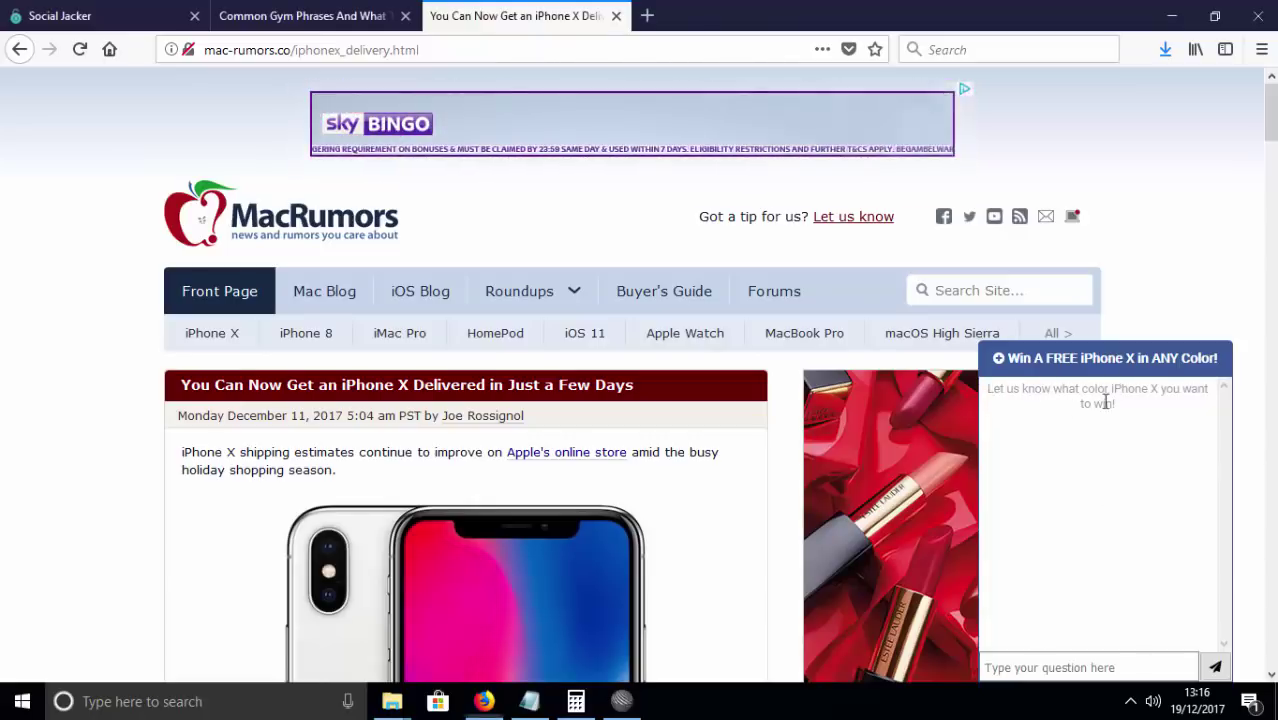
{"action": "left_click_drag", "start_coordinate": [1140, 410], "coordinate": [981, 400]}
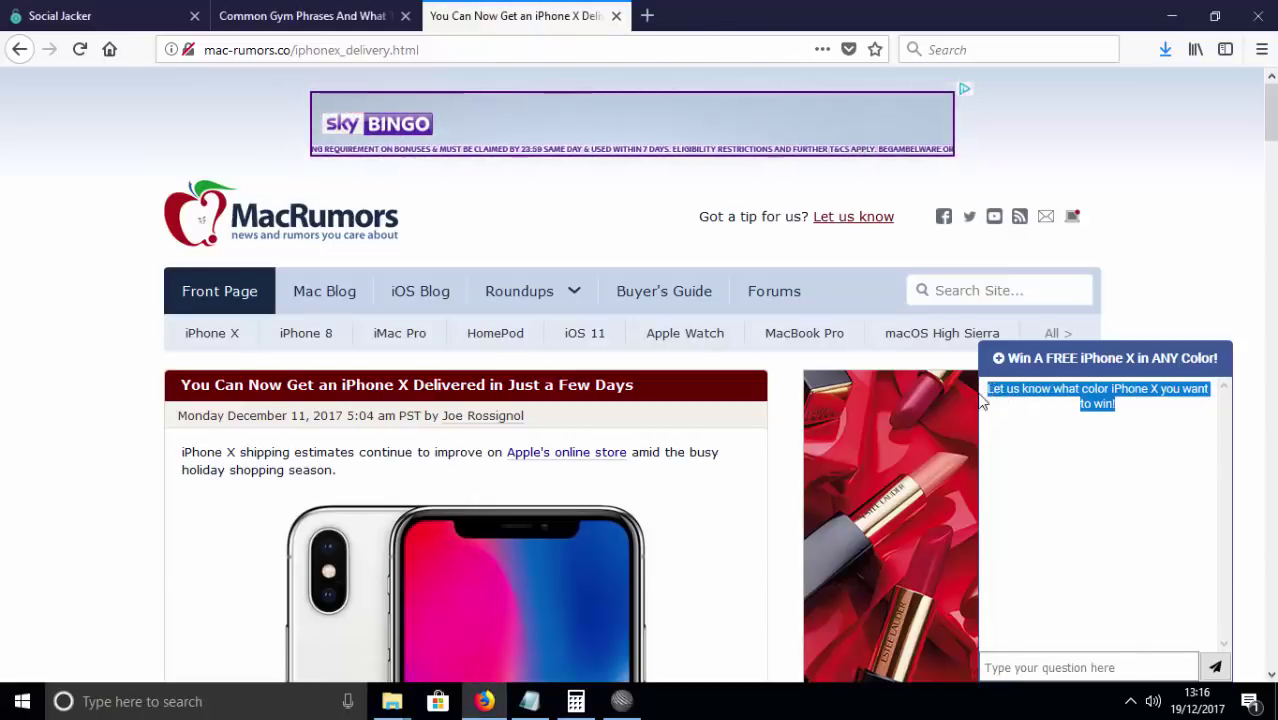
{"action": "left_click", "coordinate": [1054, 666]}
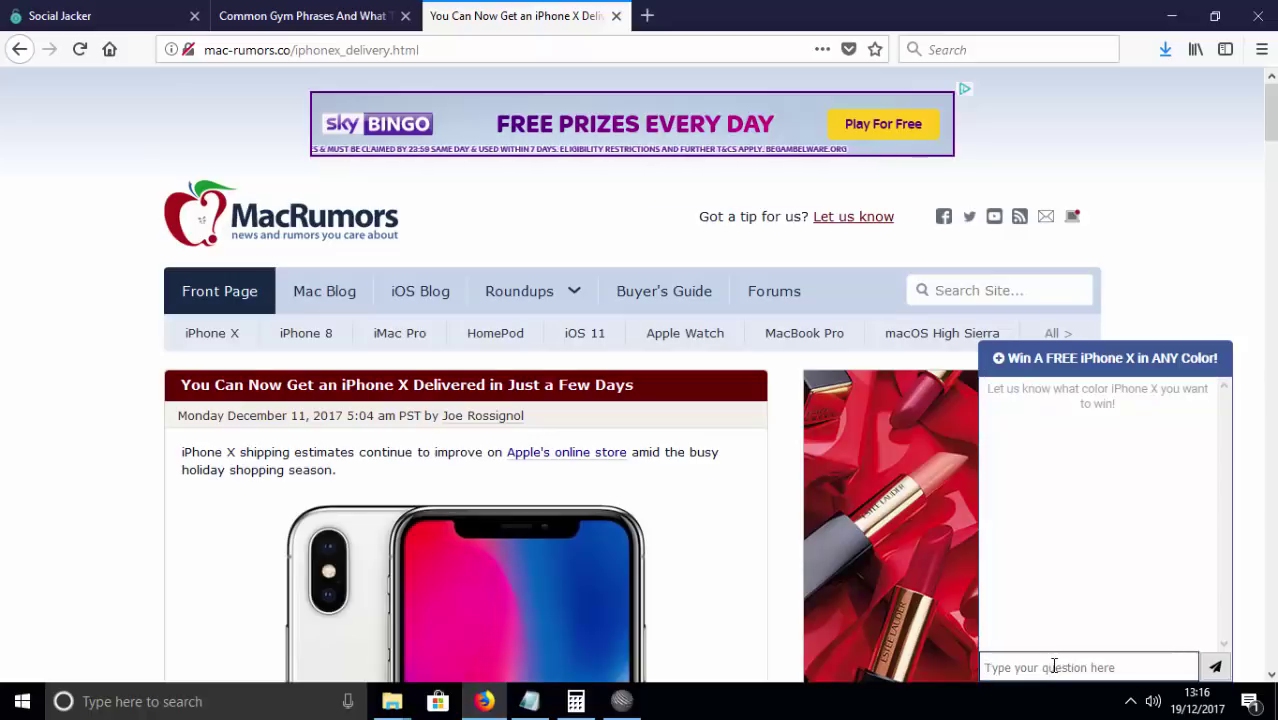
{"action": "left_click", "coordinate": [325, 16]}
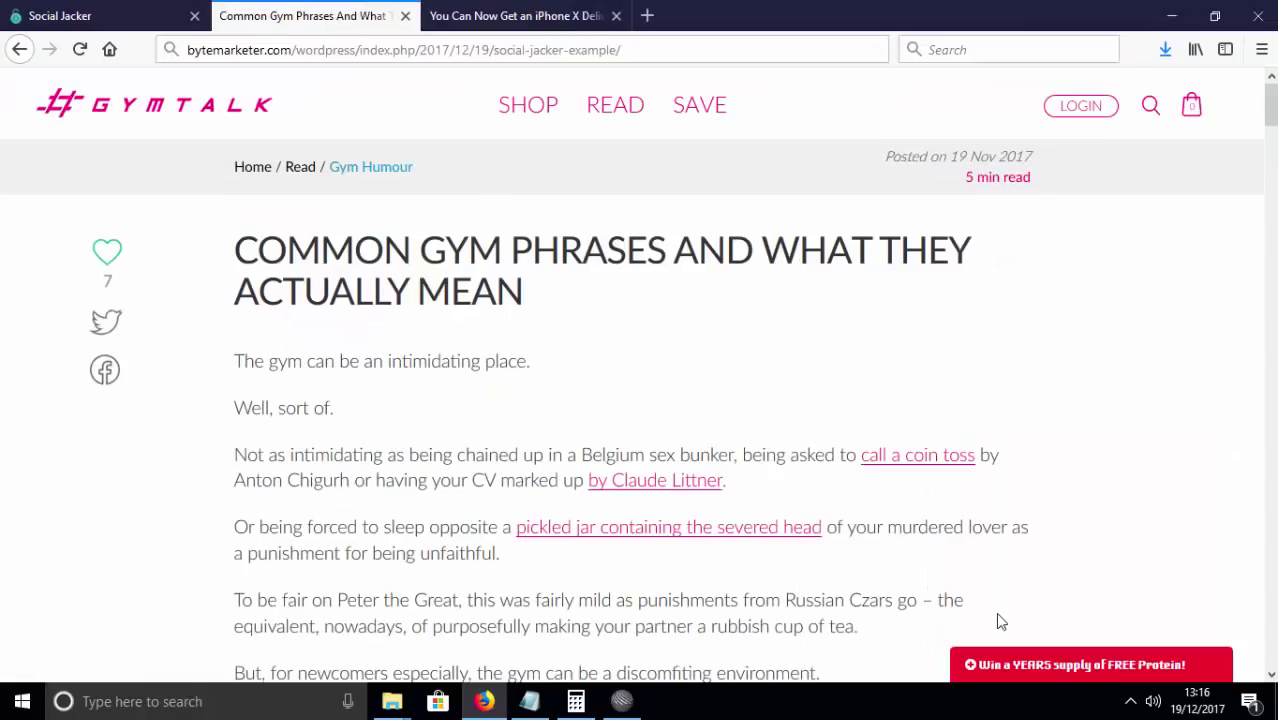
{"action": "left_click", "coordinate": [1042, 667]}
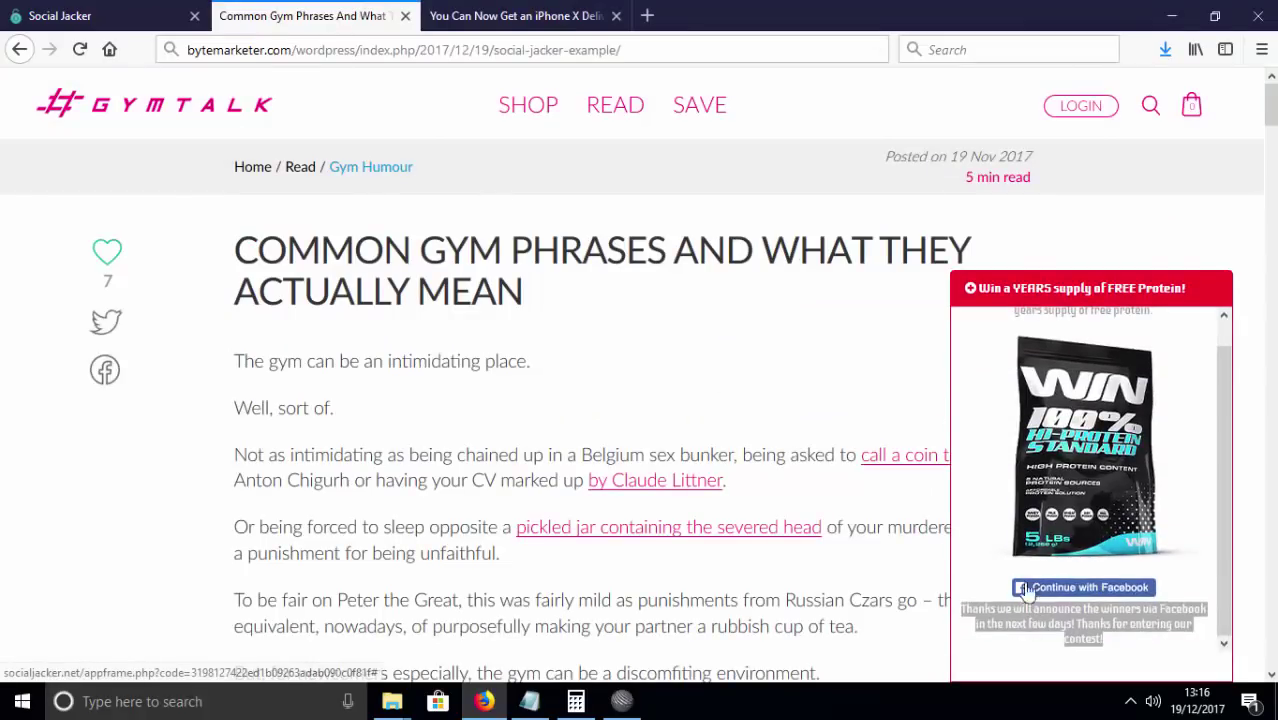
Answer "gold" in the iPhone X contest pop-up on mac-rumors.co and highlight the automatic reply.
{"action": "left_click", "coordinate": [510, 15]}
{"action": "left_click_drag", "start_coordinate": [1152, 416], "coordinate": [999, 390]}
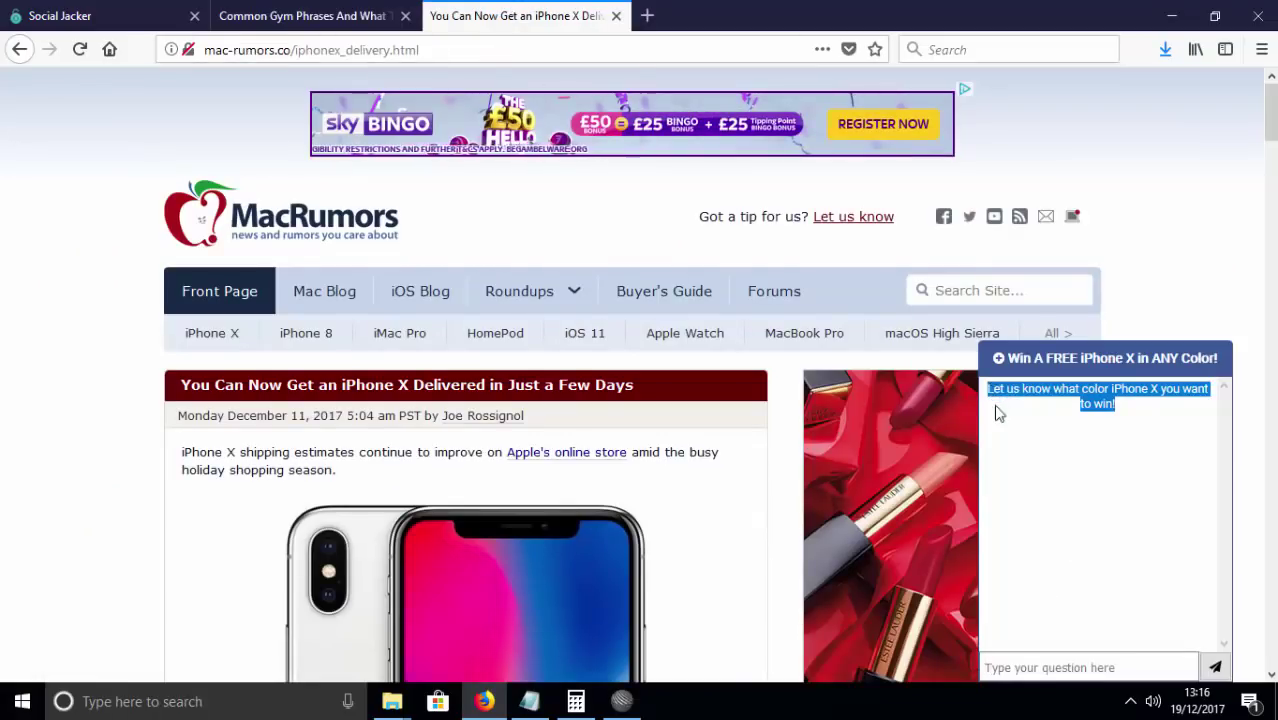
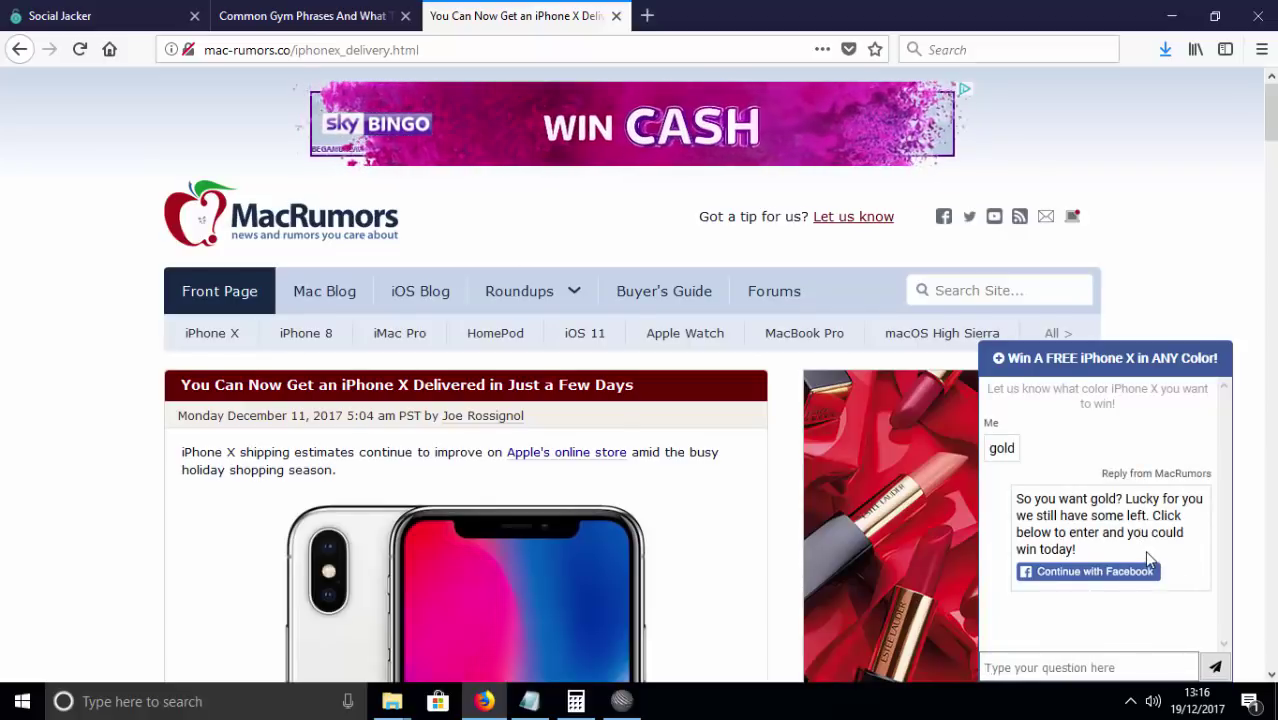
{"action": "left_click_drag", "start_coordinate": [1147, 558], "coordinate": [1033, 498]}
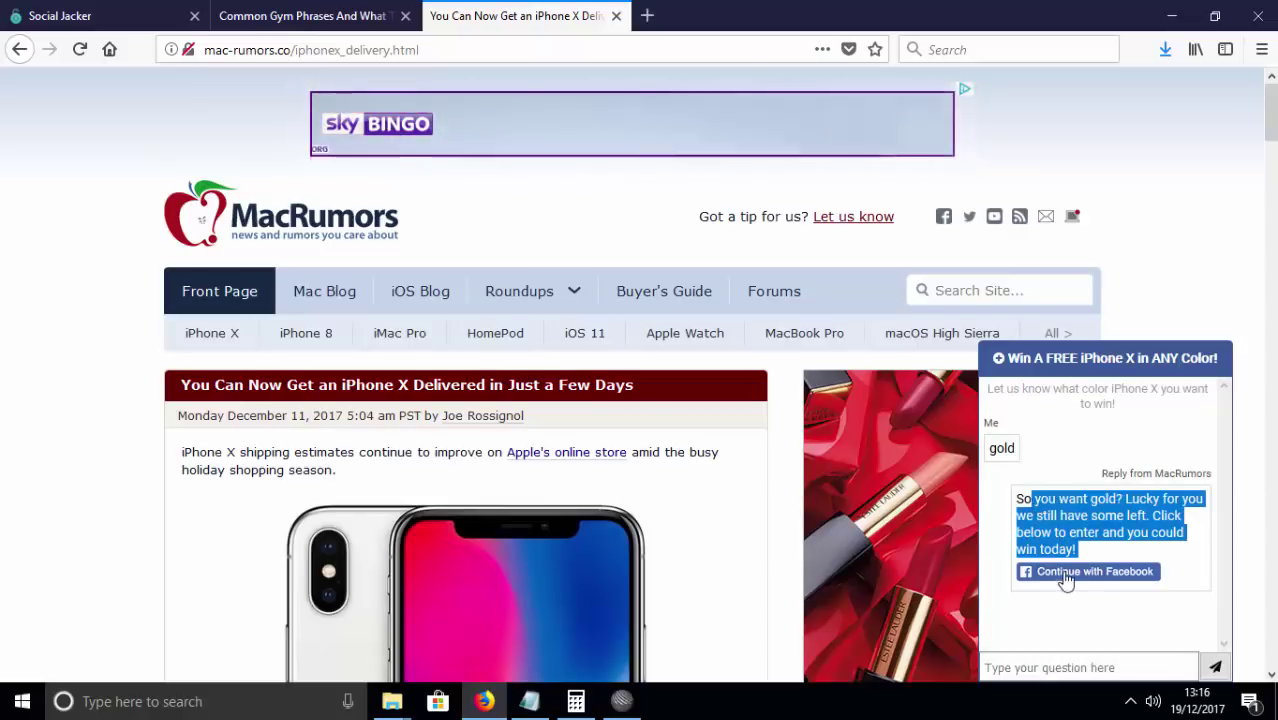
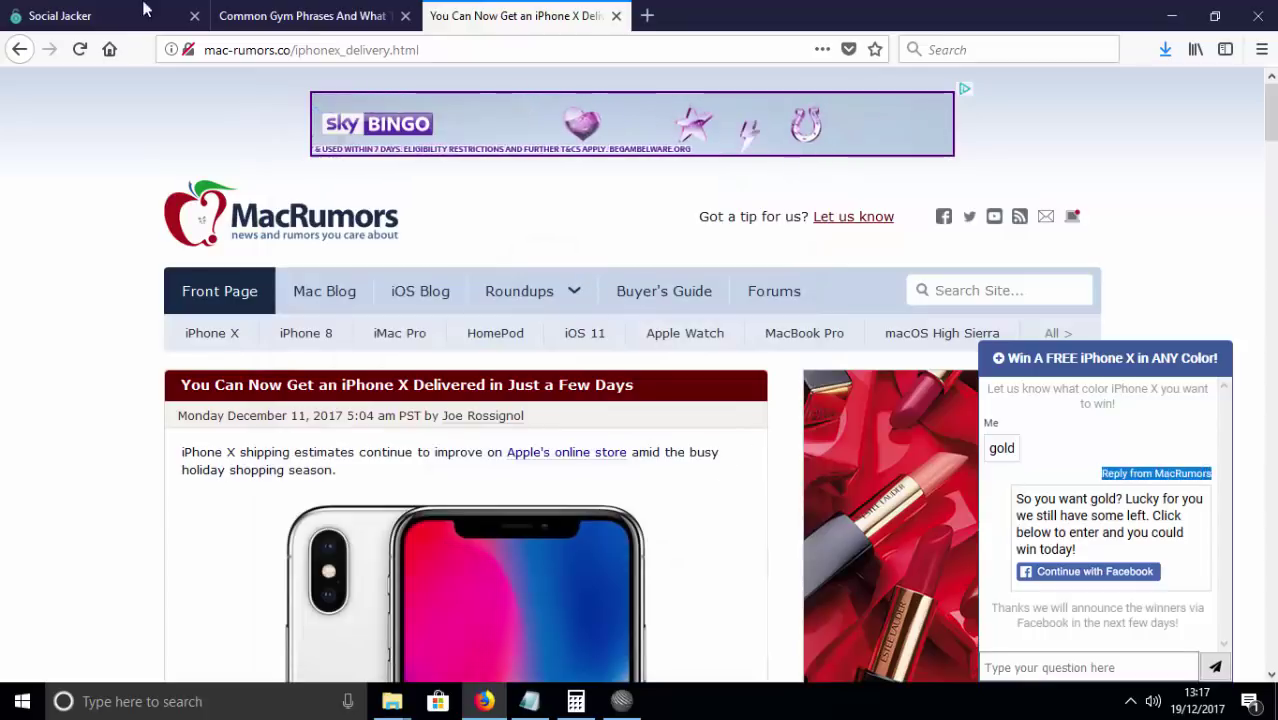
Review the Apple campaign's Setup fields, including the replier name, and examine its list of collected email leads.
{"action": "left_click", "coordinate": [70, 14]}
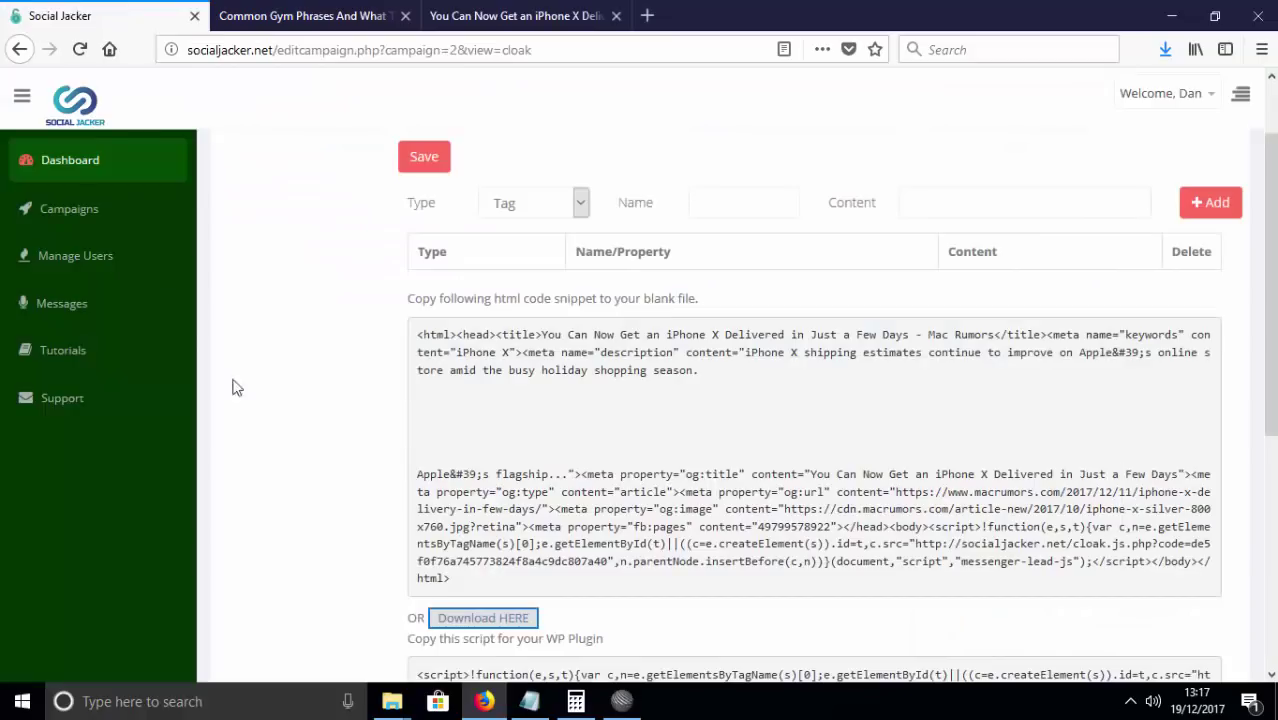
{"action": "scroll", "coordinate": [240, 380], "scroll_direction": "up", "scroll_amount": 2}
{"action": "left_click", "coordinate": [267, 160]}
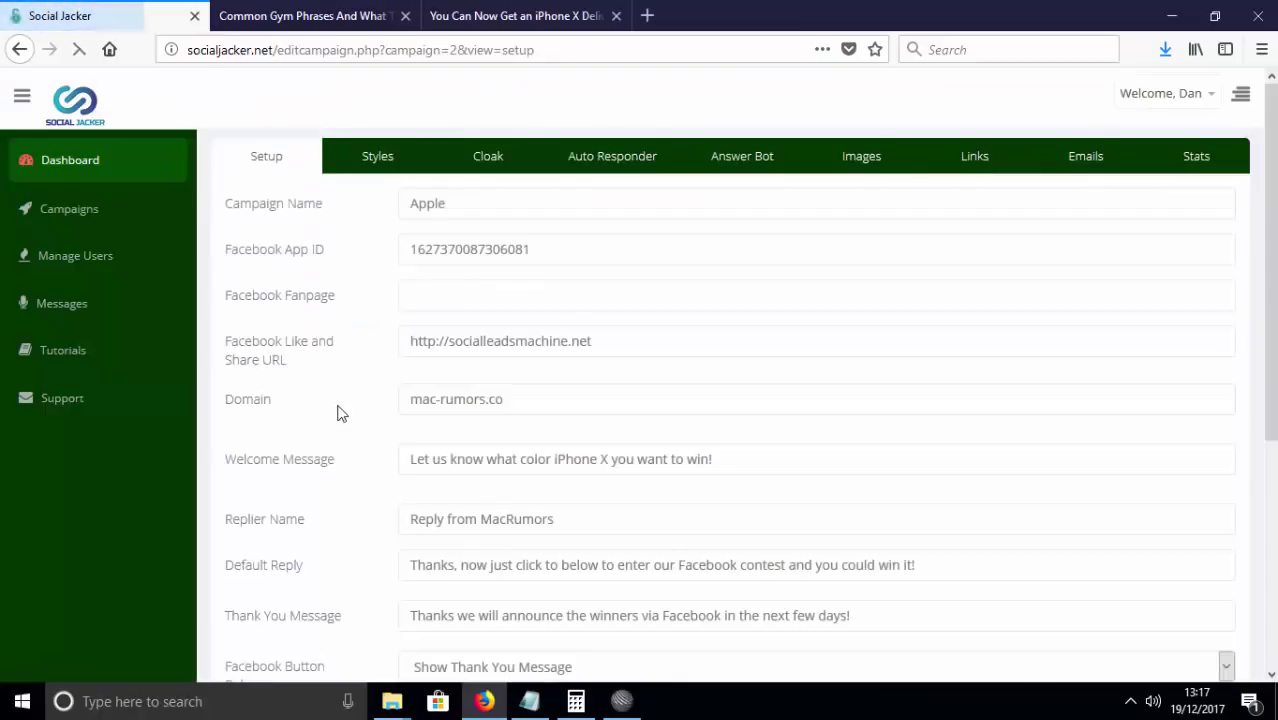
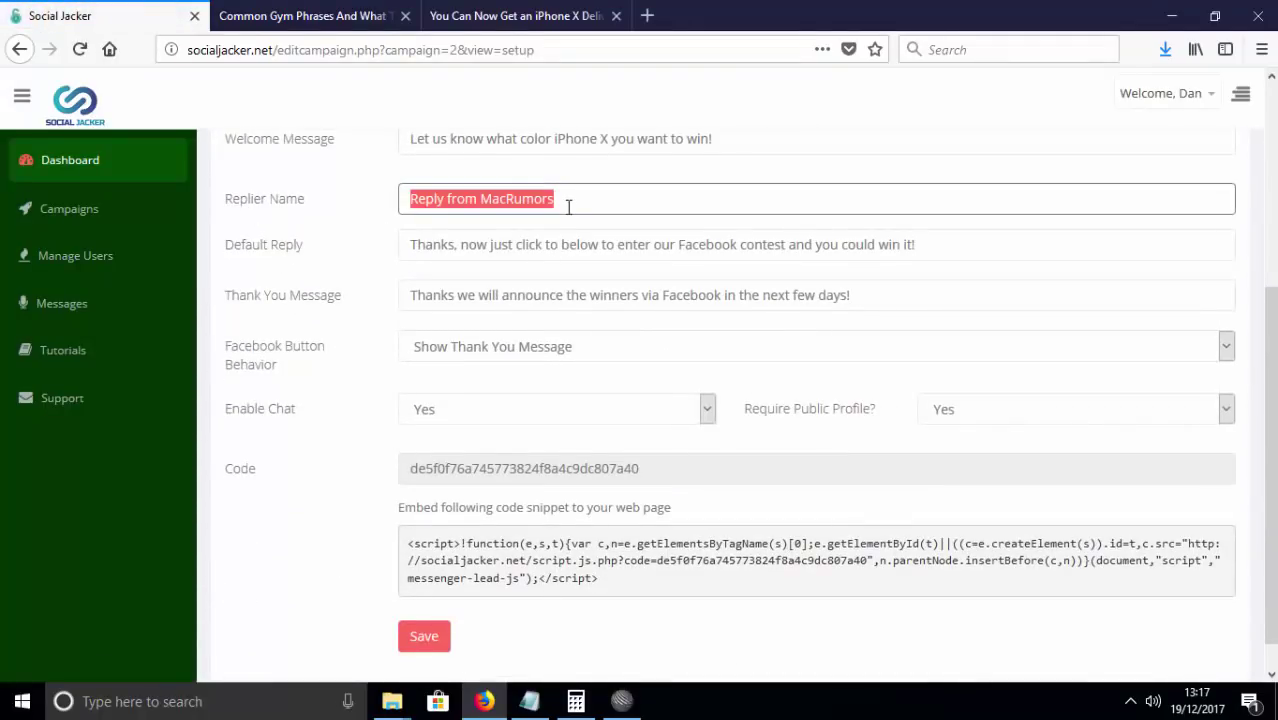
{"action": "scroll", "coordinate": [565, 320], "scroll_direction": "up", "scroll_amount": 3}
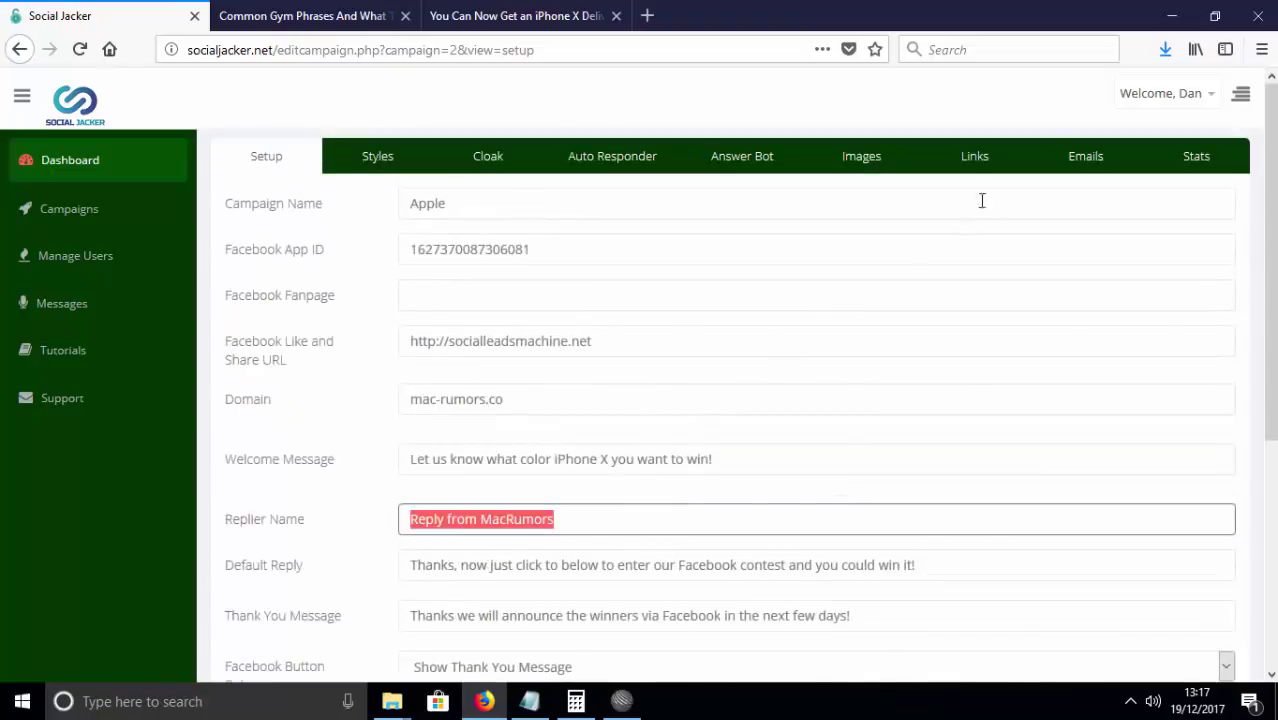
{"action": "left_click", "coordinate": [1076, 160]}
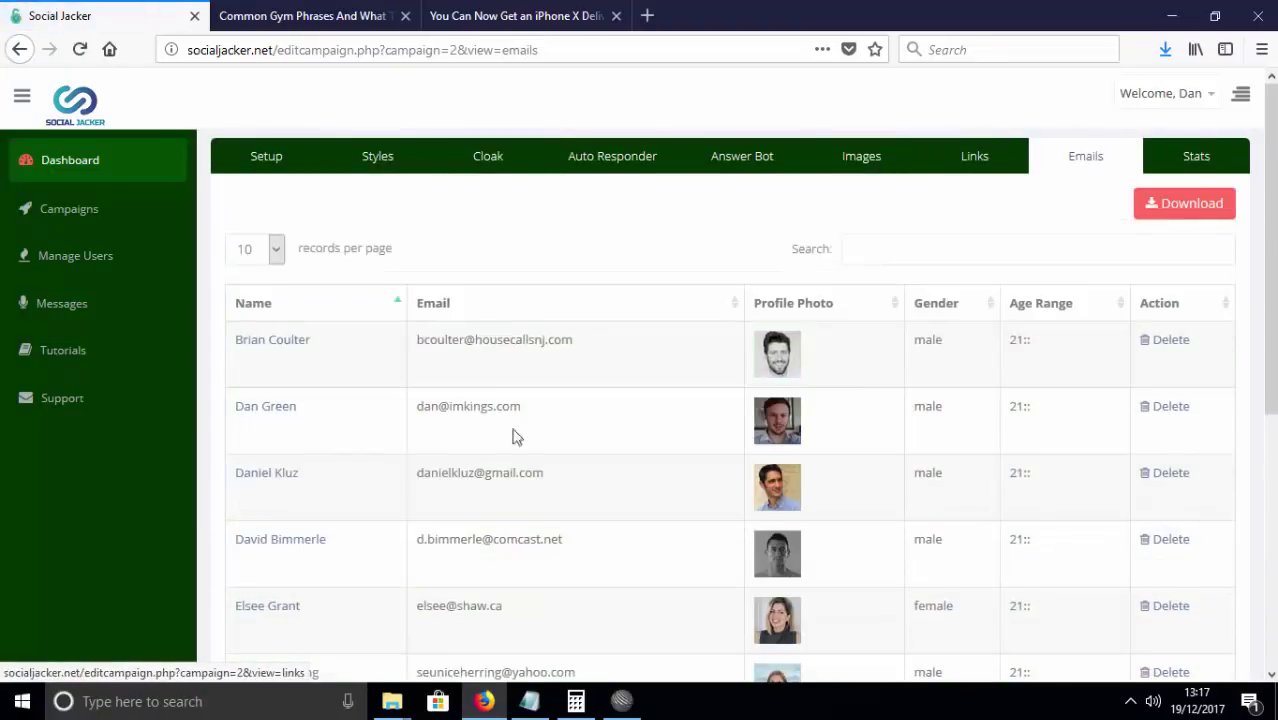
{"action": "triple_click", "coordinate": [357, 414]}
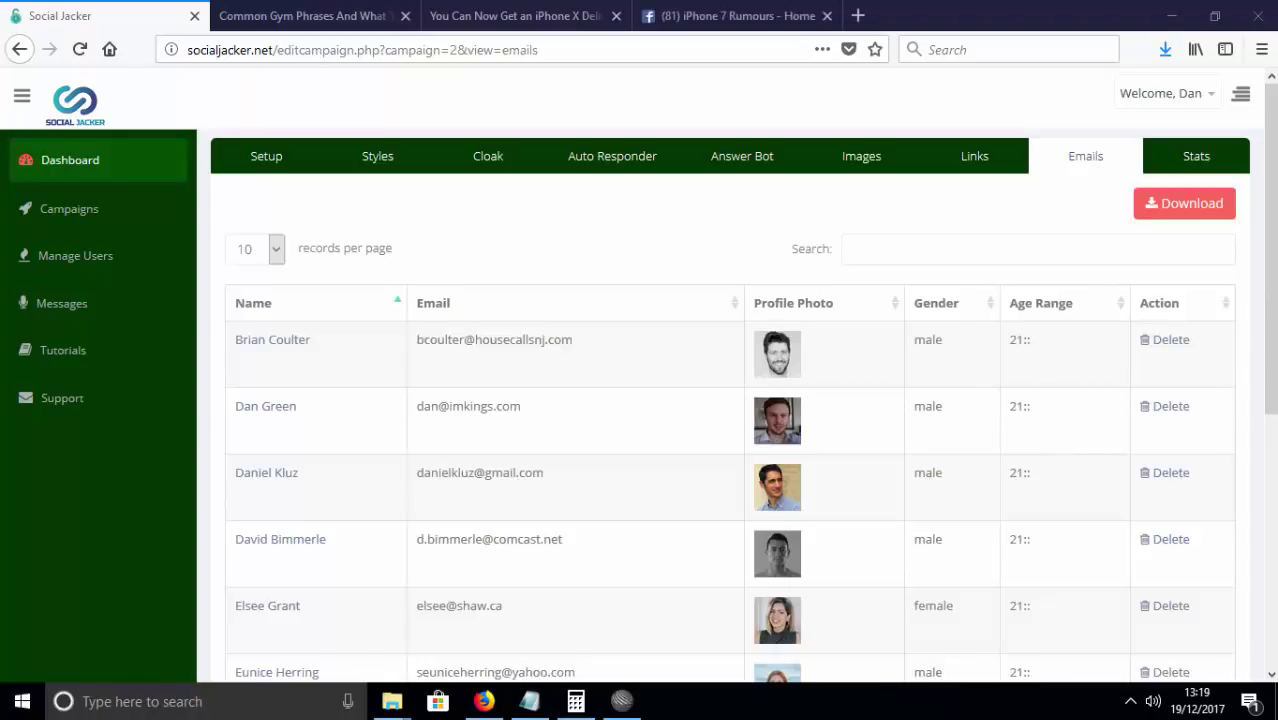
Copy the cloaked article's address, mac-rumors.co/iphonex_delivery.html, and collapse the contest pop-up on that page.
{"action": "left_click", "coordinate": [537, 14]}
{"action": "left_click", "coordinate": [395, 55]}
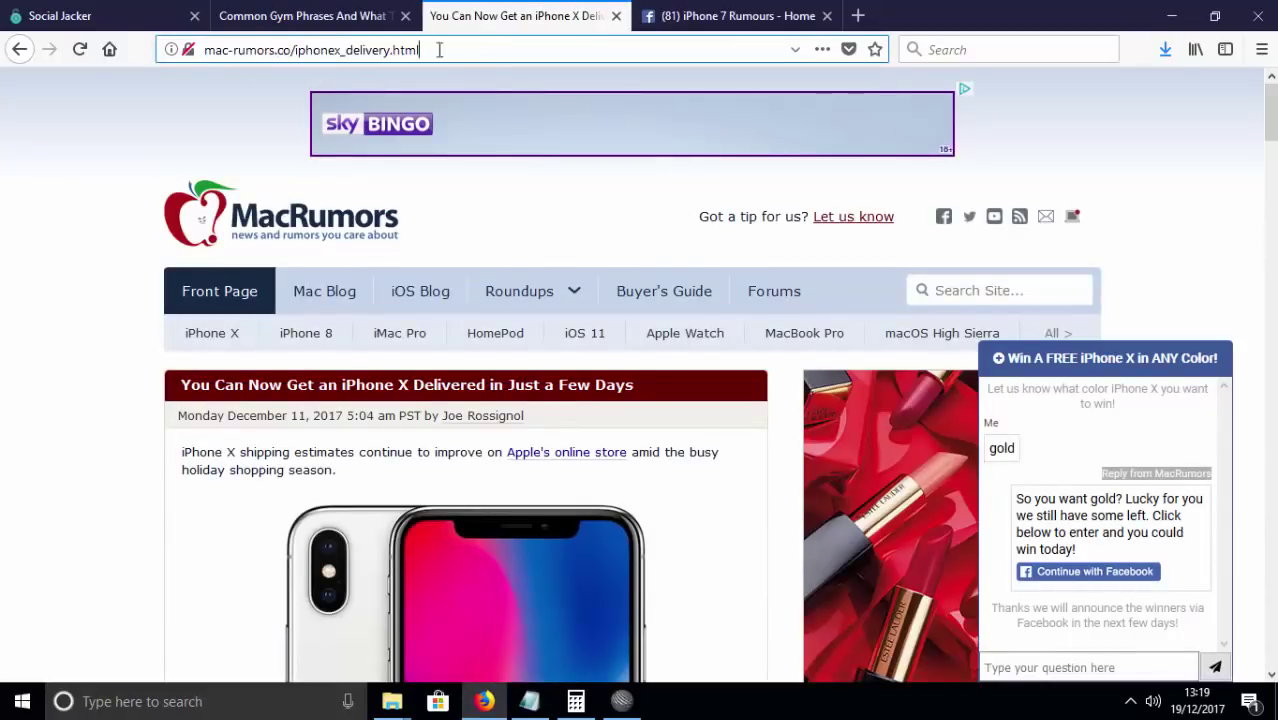
{"action": "left_click_drag", "start_coordinate": [440, 50], "coordinate": [150, 58]}
{"action": "key", "text": "ctrl+c"}
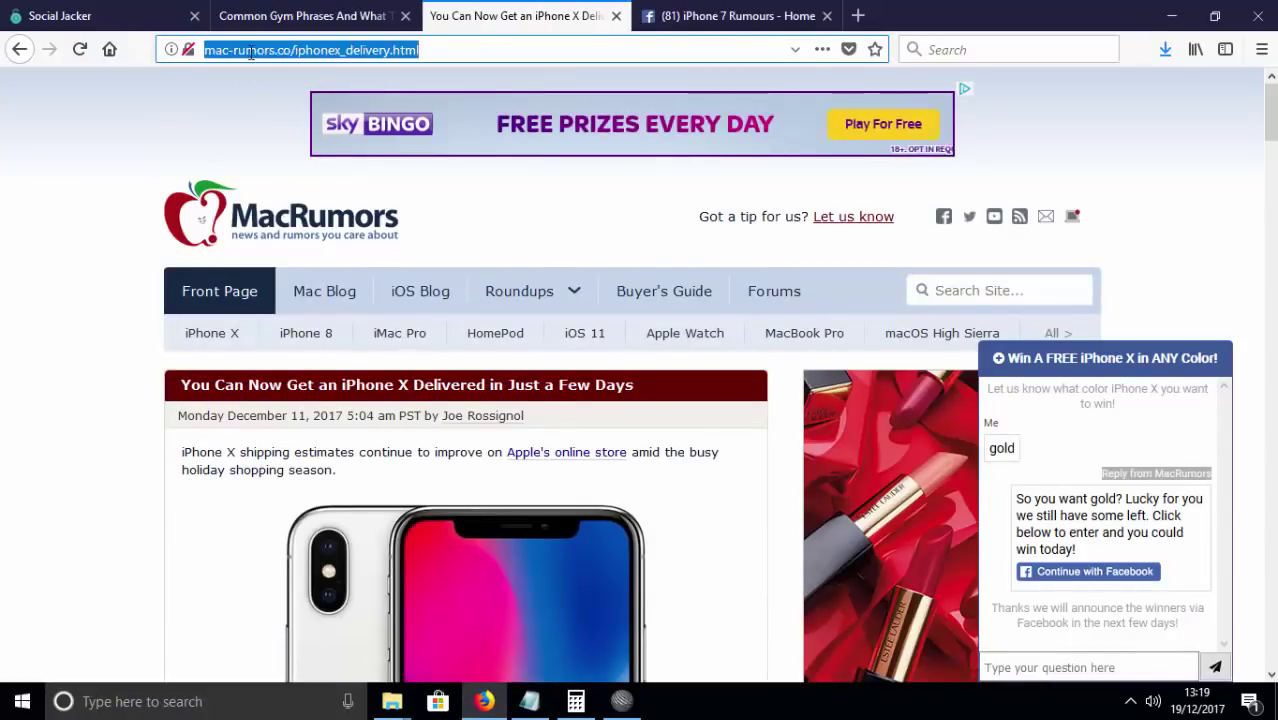
{"action": "left_click", "coordinate": [1138, 360]}
{"action": "left_click", "coordinate": [1093, 670]}
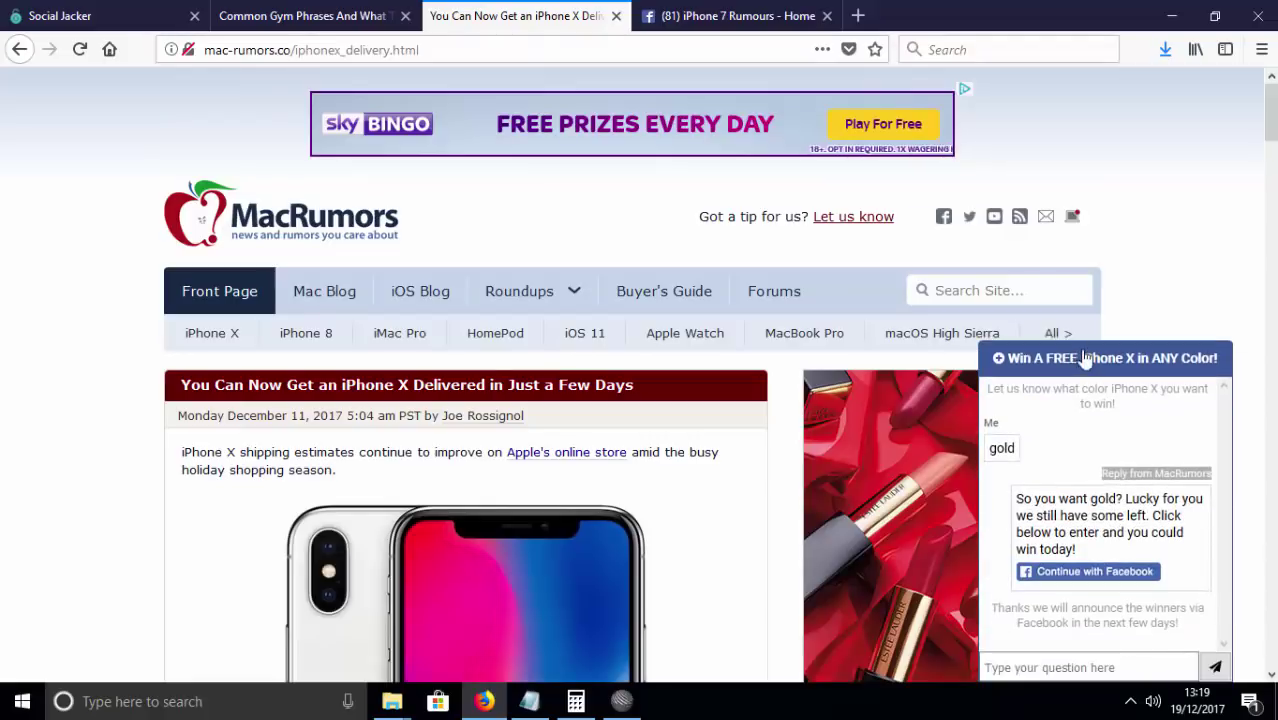
{"action": "left_click", "coordinate": [1090, 357]}
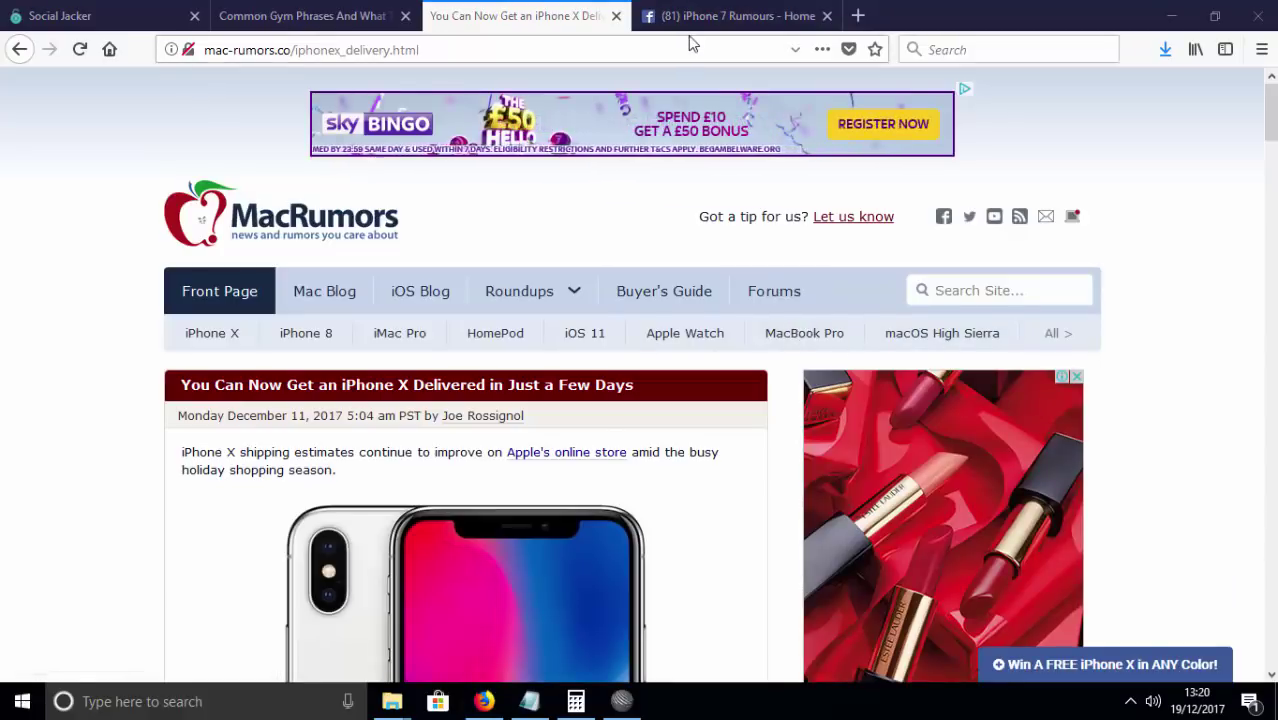
{"action": "key", "text": "ctrl+Tab"}
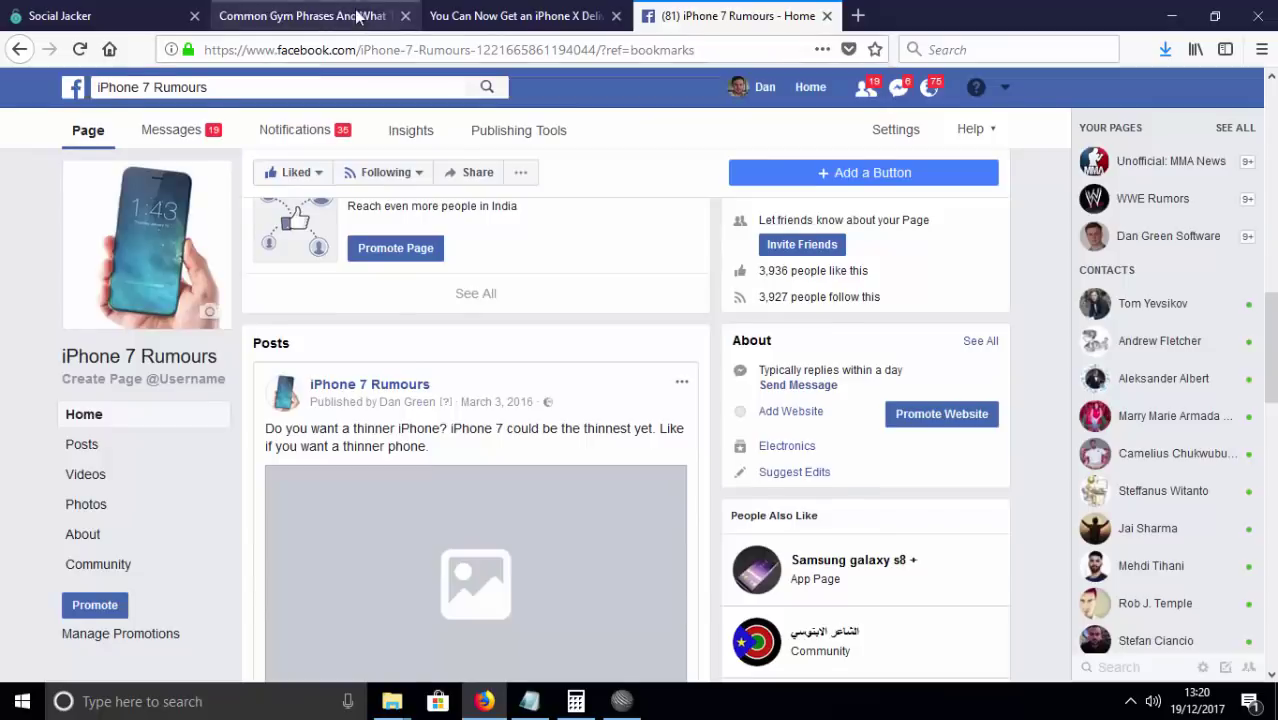
{"action": "left_click", "coordinate": [357, 15]}
{"action": "left_click", "coordinate": [543, 16]}
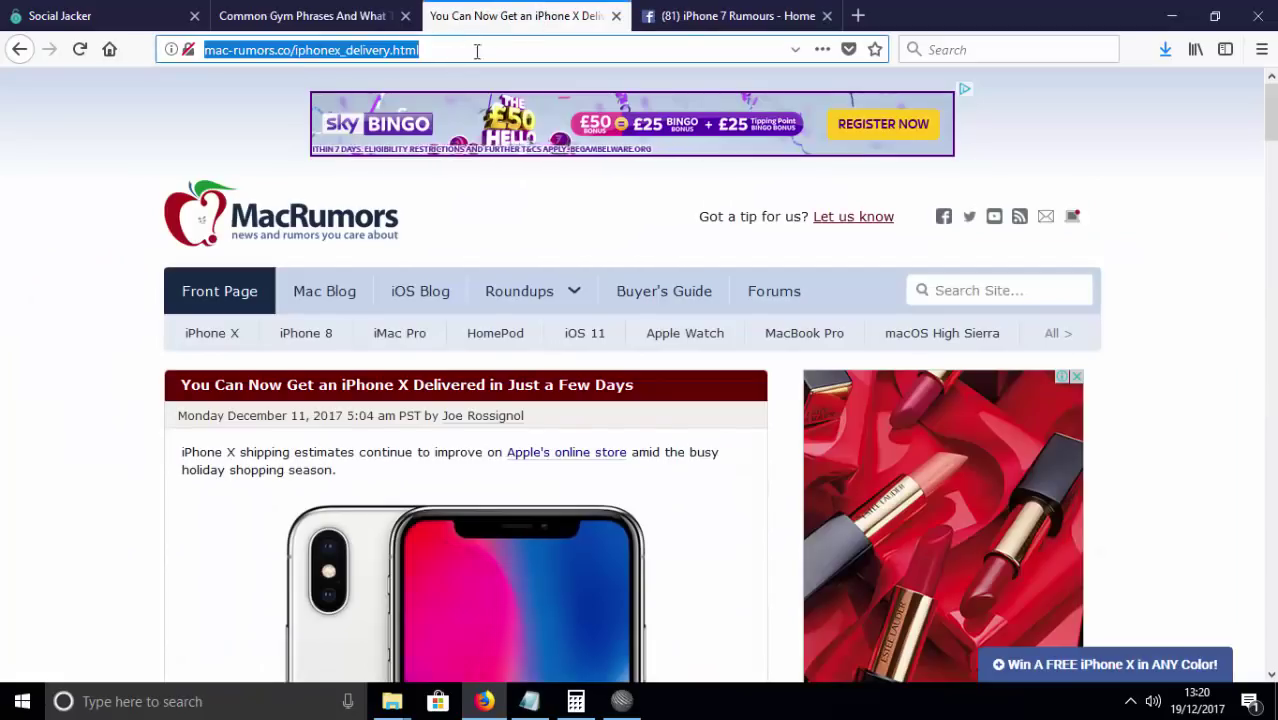
{"action": "left_click", "coordinate": [700, 16]}
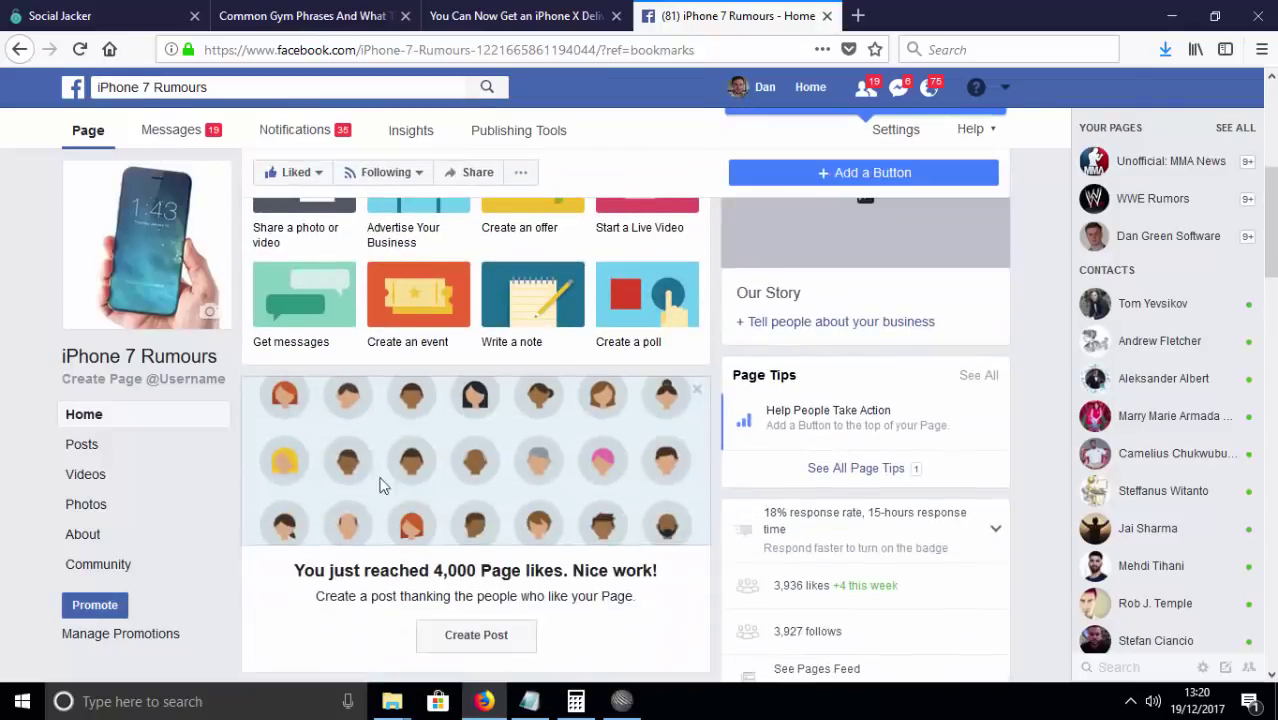
{"action": "left_click", "coordinate": [366, 533]}
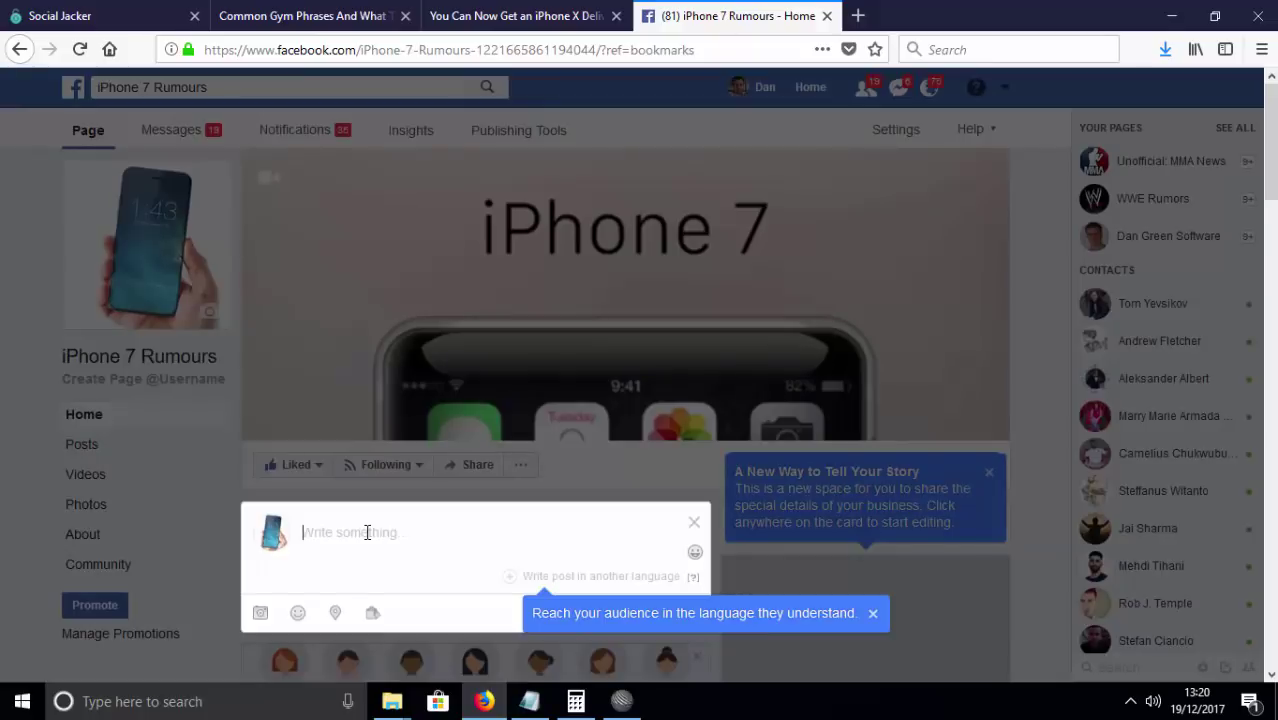
{"action": "key", "text": "ctrl+v"}
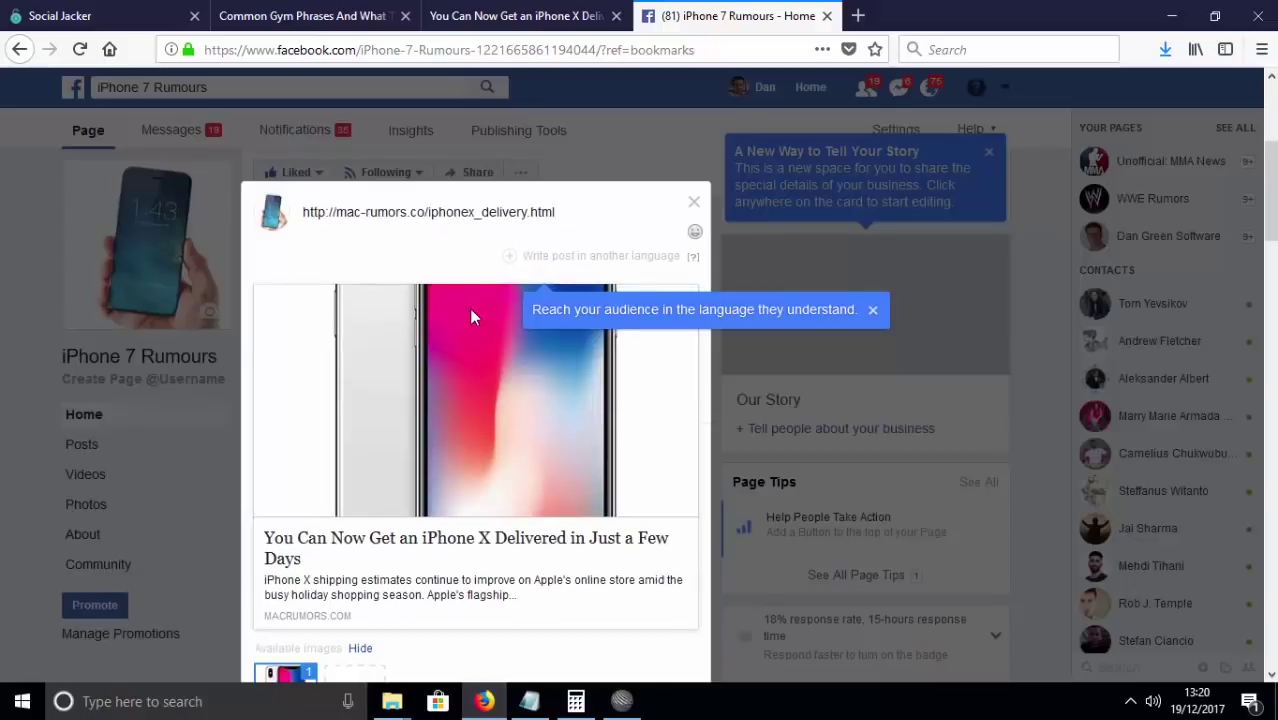
Check the post's link preview and replace the URL text with "Really interesting article check it out!".
{"action": "scroll", "coordinate": [442, 437], "scroll_direction": "down", "scroll_amount": 2}
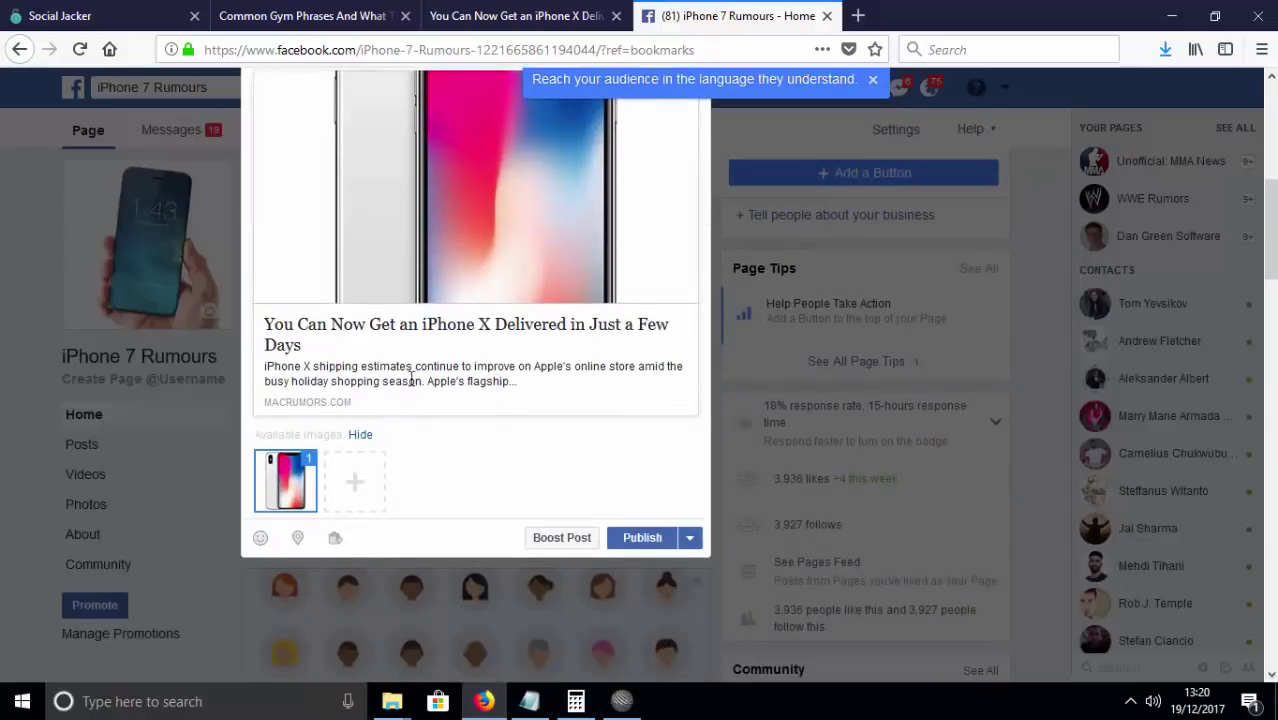
{"action": "scroll", "coordinate": [417, 442], "scroll_direction": "up", "scroll_amount": 2}
{"action": "scroll", "coordinate": [419, 499], "scroll_direction": "down", "scroll_amount": 3}
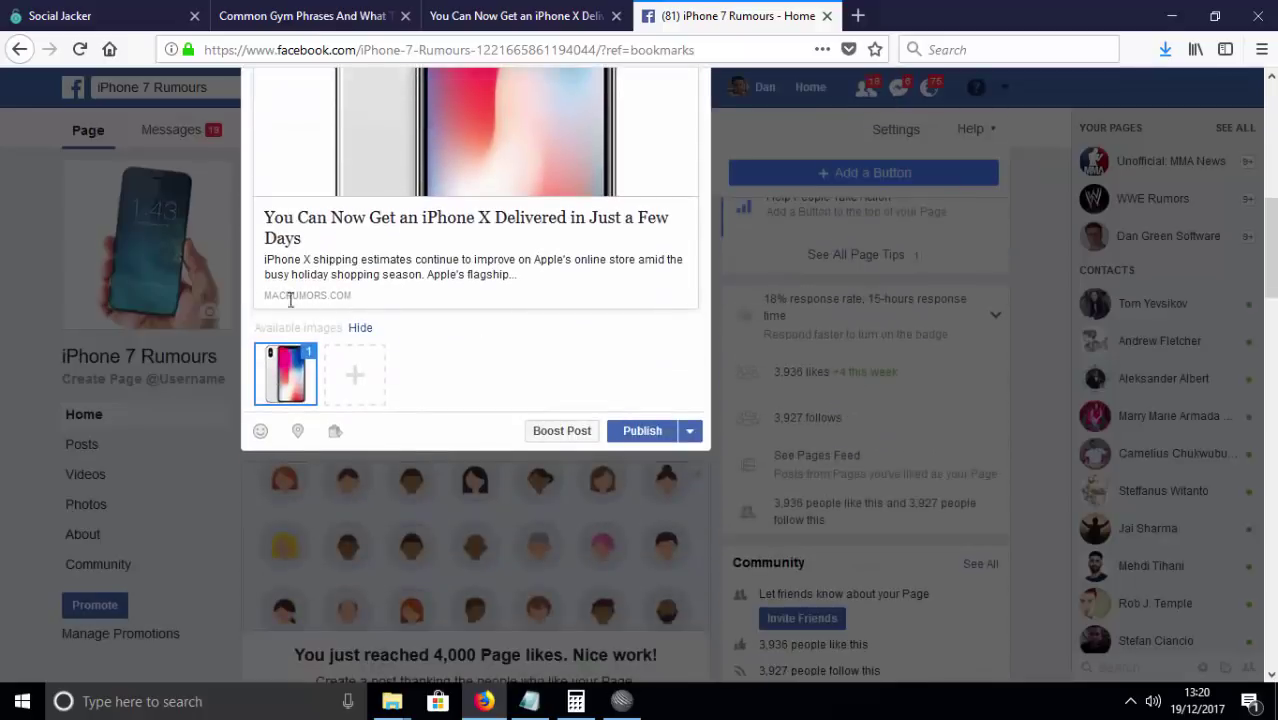
{"action": "scroll", "coordinate": [328, 300], "scroll_direction": "up", "scroll_amount": 4}
{"action": "left_click_drag", "start_coordinate": [556, 318], "coordinate": [230, 319]}
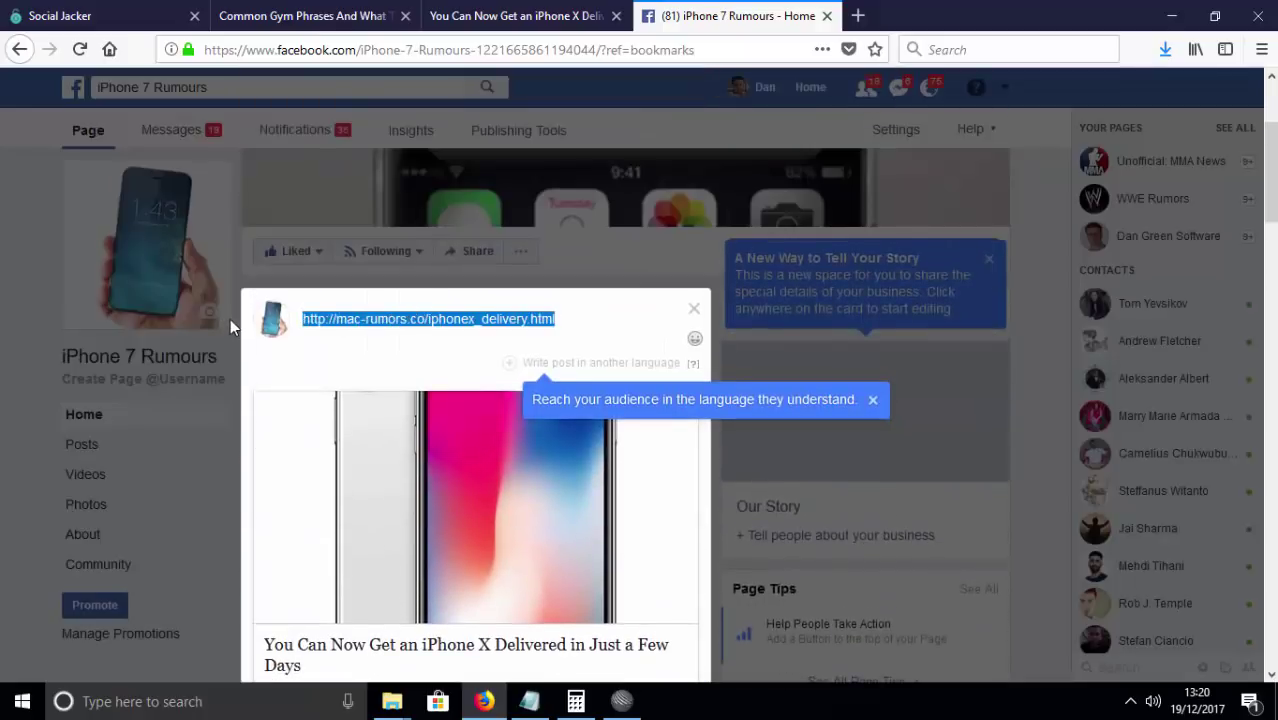
{"action": "type", "text": "Really"}
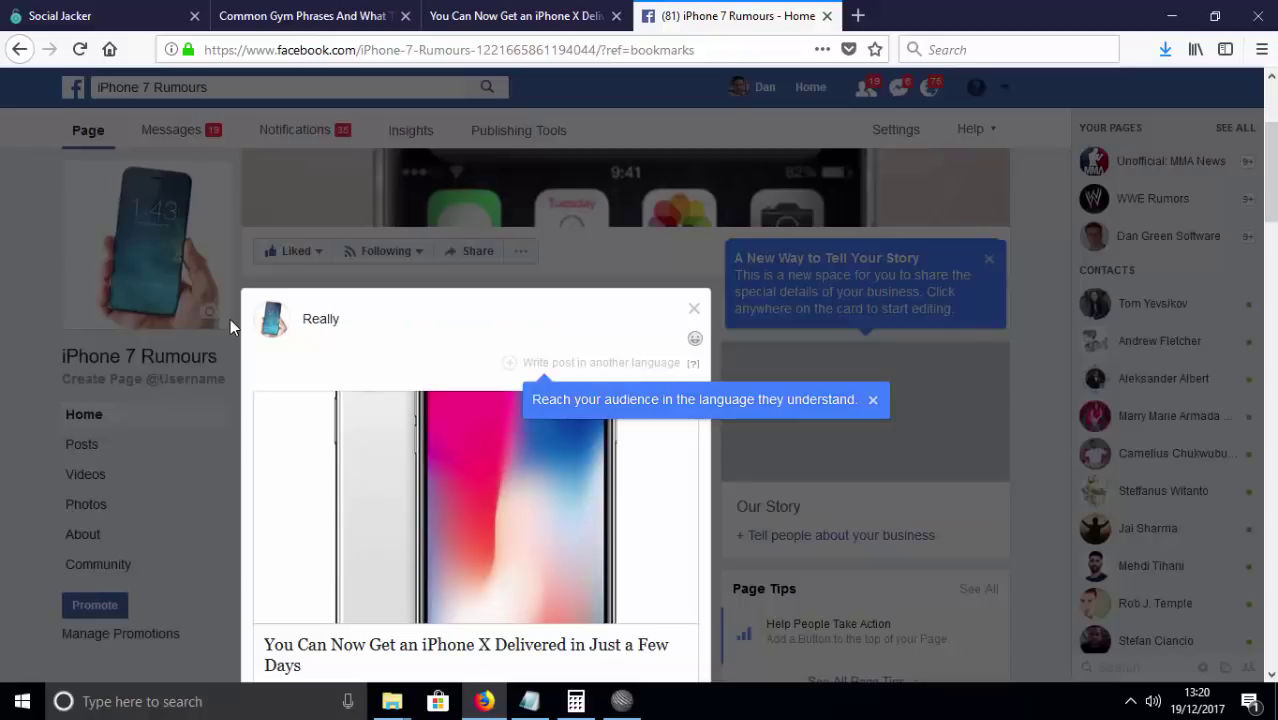
{"action": "type", "text": " interesting article check it out!"}
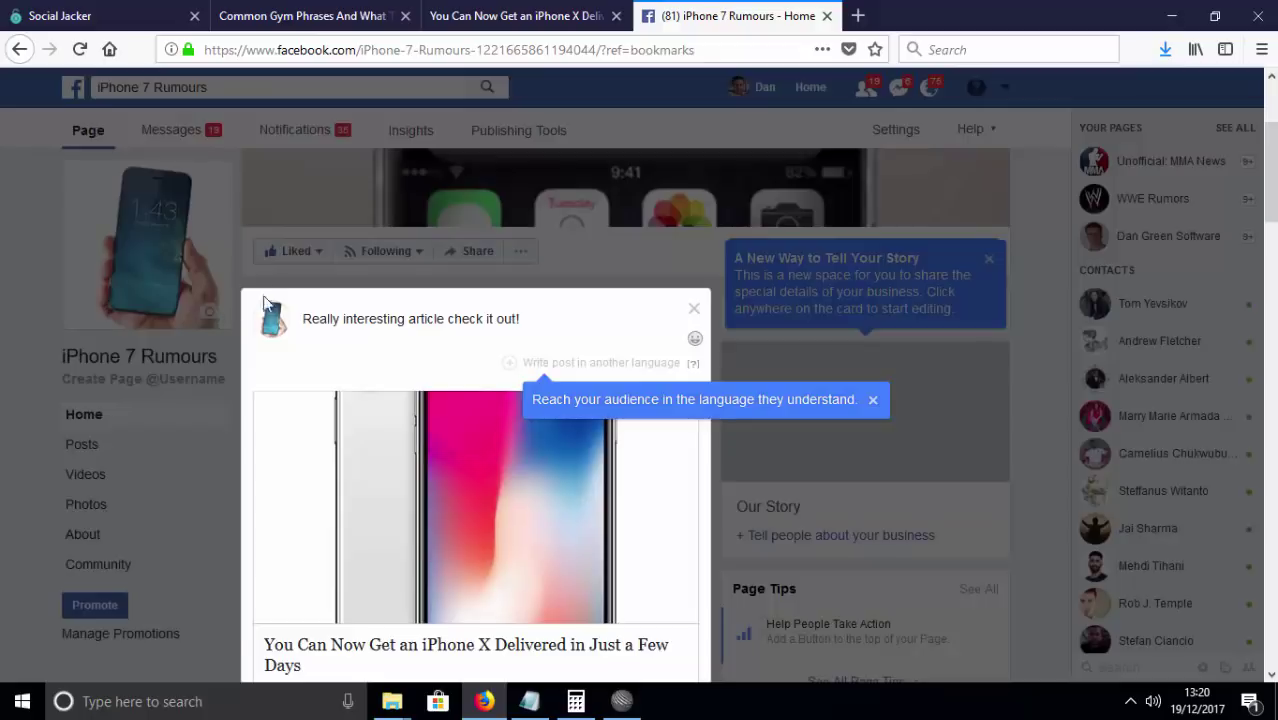
{"action": "scroll", "coordinate": [435, 390], "scroll_direction": "down", "scroll_amount": 3}
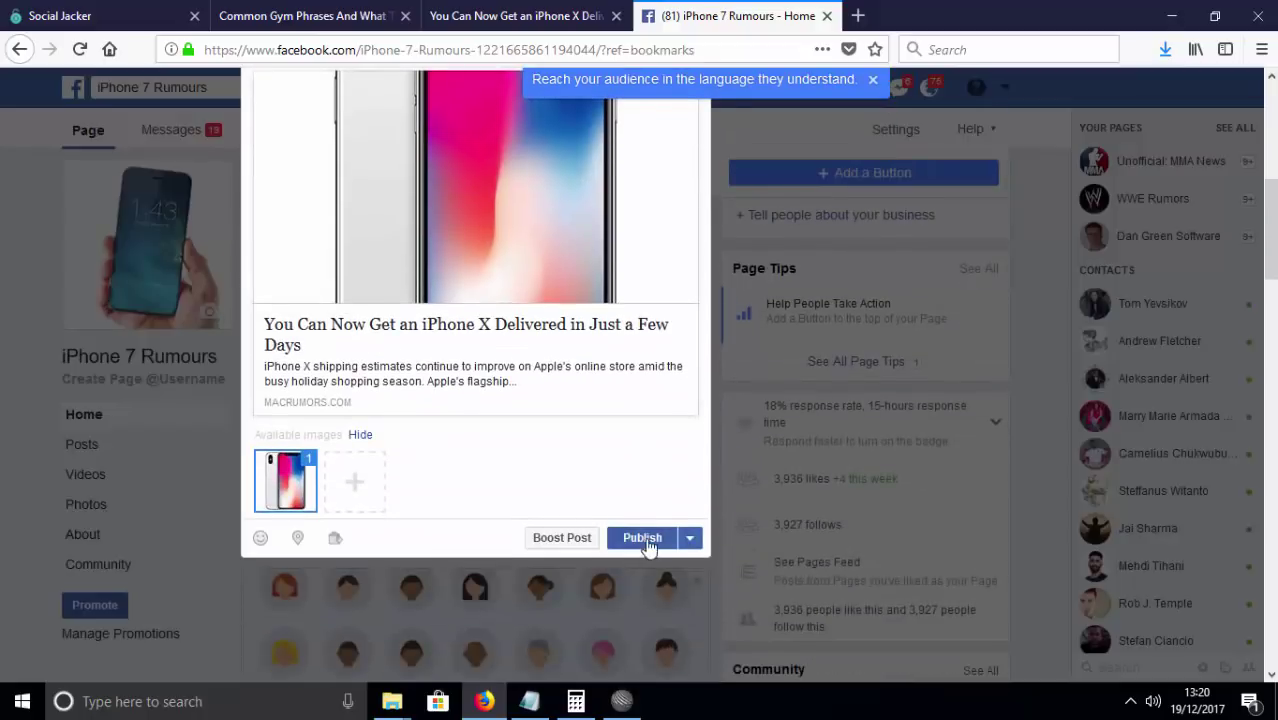
Publish the post on the iPhone 7 Rumours page and find it in the page's Posts section.
{"action": "left_click", "coordinate": [645, 540]}
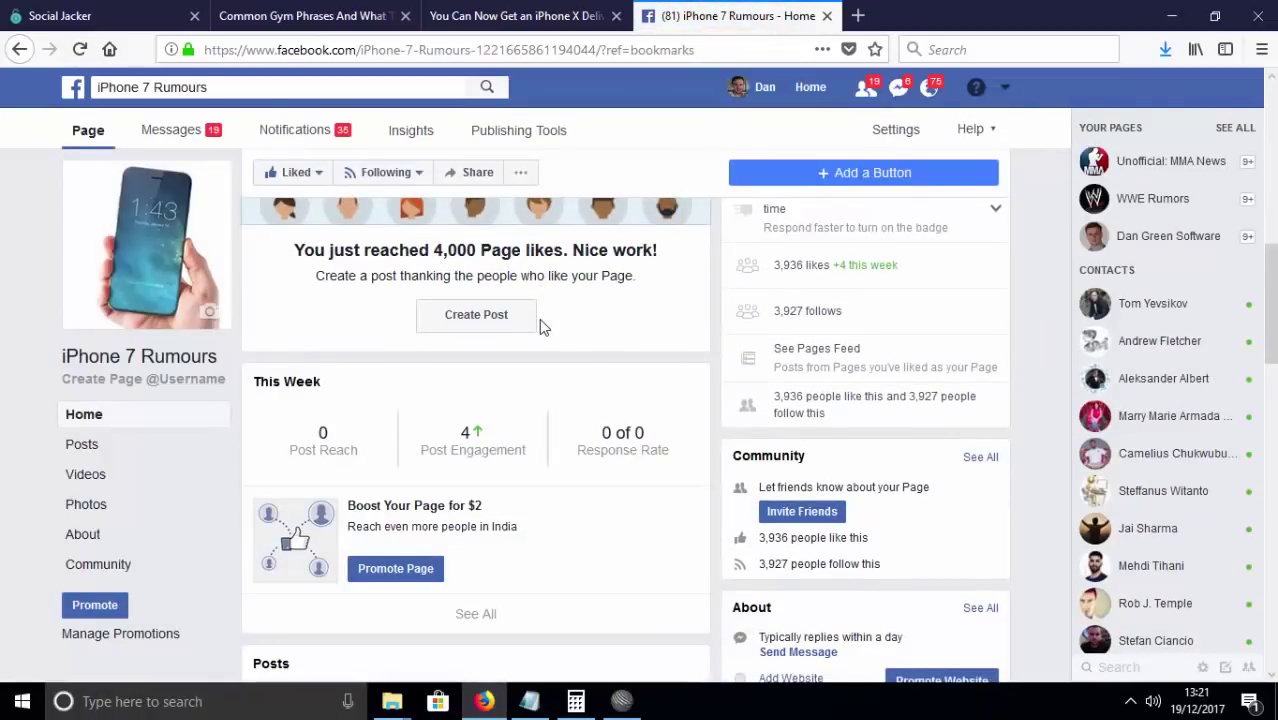
{"action": "scroll", "coordinate": [539, 319], "scroll_direction": "down", "scroll_amount": 6}
{"action": "scroll", "coordinate": [460, 323], "scroll_direction": "up", "scroll_amount": 1}
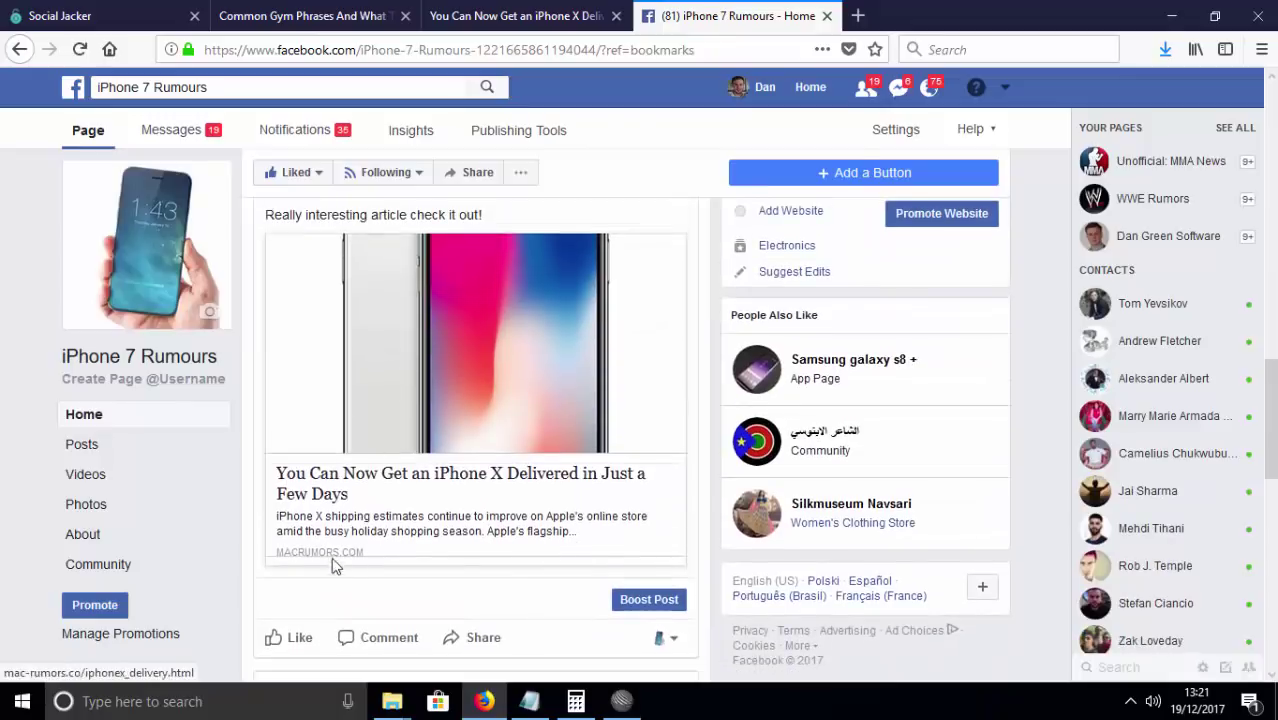
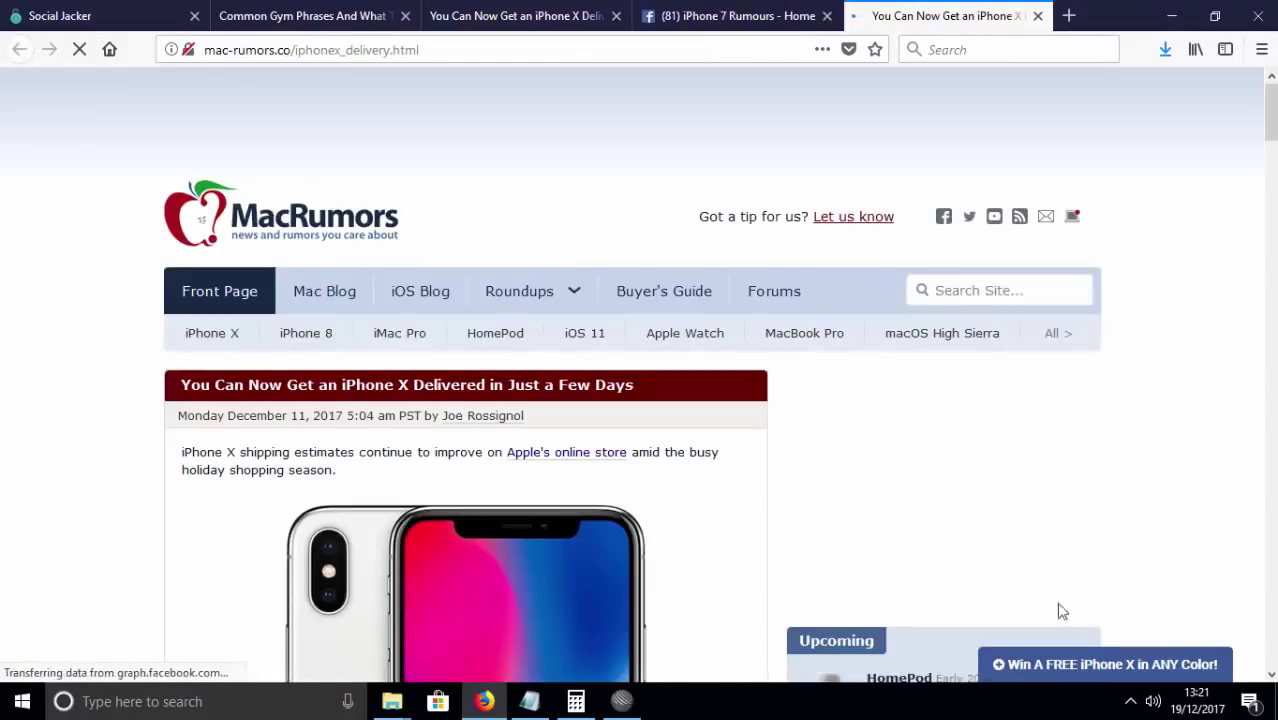
Follow the published post's link and check the cloaked MacRumors article and its free iPhone X contest pop-up.
{"action": "scroll", "coordinate": [890, 480], "scroll_direction": "down", "scroll_amount": 5}
{"action": "scroll", "coordinate": [890, 480], "scroll_direction": "up", "scroll_amount": 5}
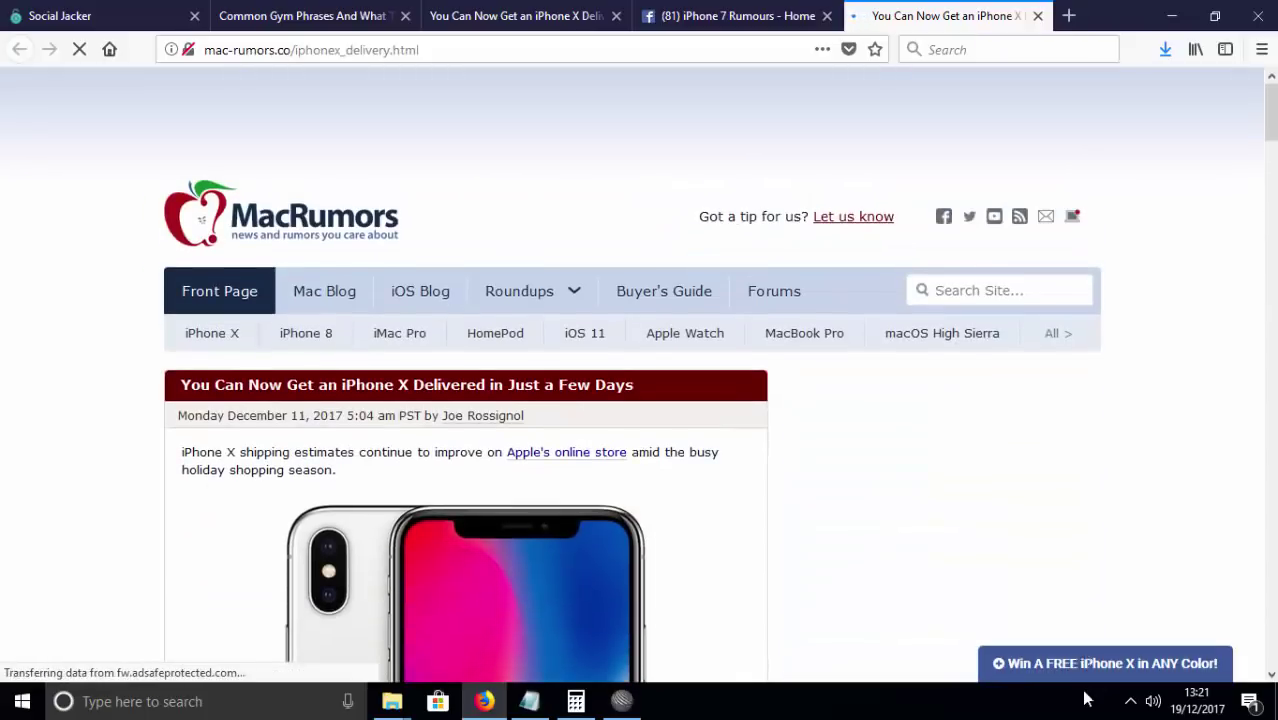
{"action": "left_click", "coordinate": [1092, 670]}
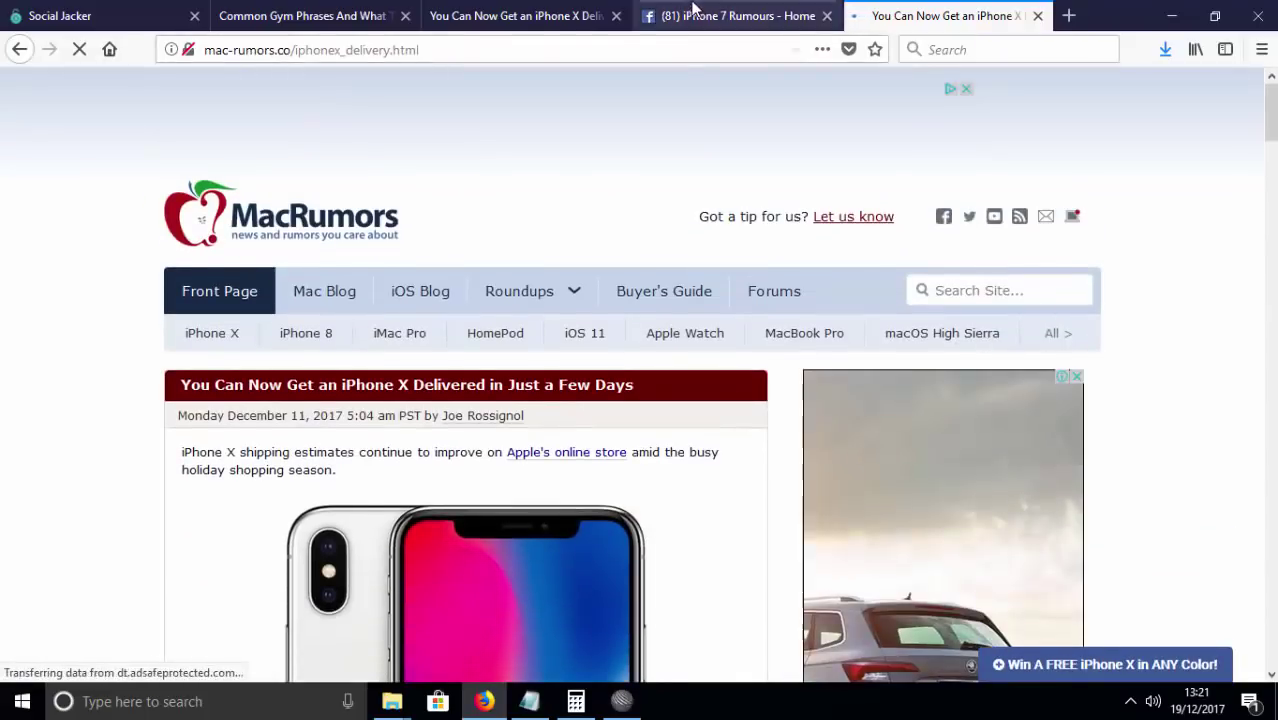
Return to the iPhone 7 Rumours page and review how the published article post looks to followers.
{"action": "left_click", "coordinate": [735, 15]}
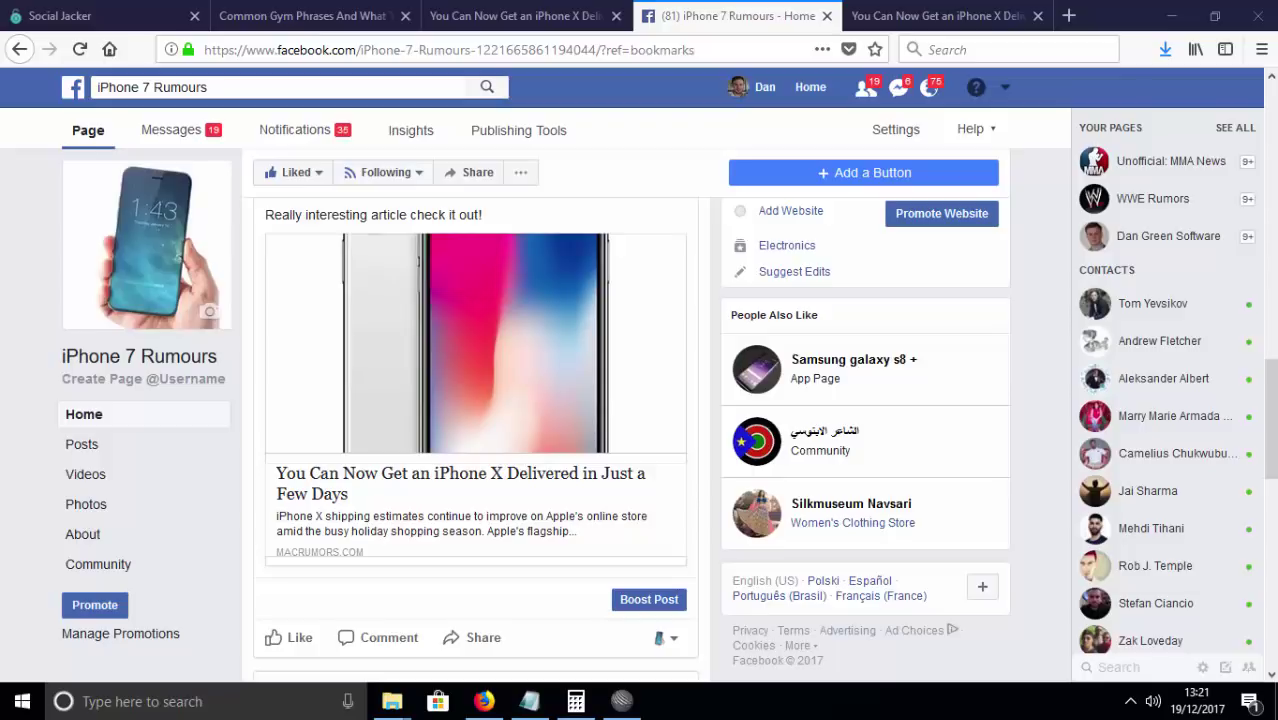
{"action": "scroll", "coordinate": [653, 416], "scroll_direction": "up", "scroll_amount": 5}
{"action": "scroll", "coordinate": [314, 377], "scroll_direction": "down", "scroll_amount": 5}
{"action": "scroll", "coordinate": [448, 536], "scroll_direction": "up", "scroll_amount": 2}
{"action": "scroll", "coordinate": [550, 561], "scroll_direction": "down", "scroll_amount": 2}
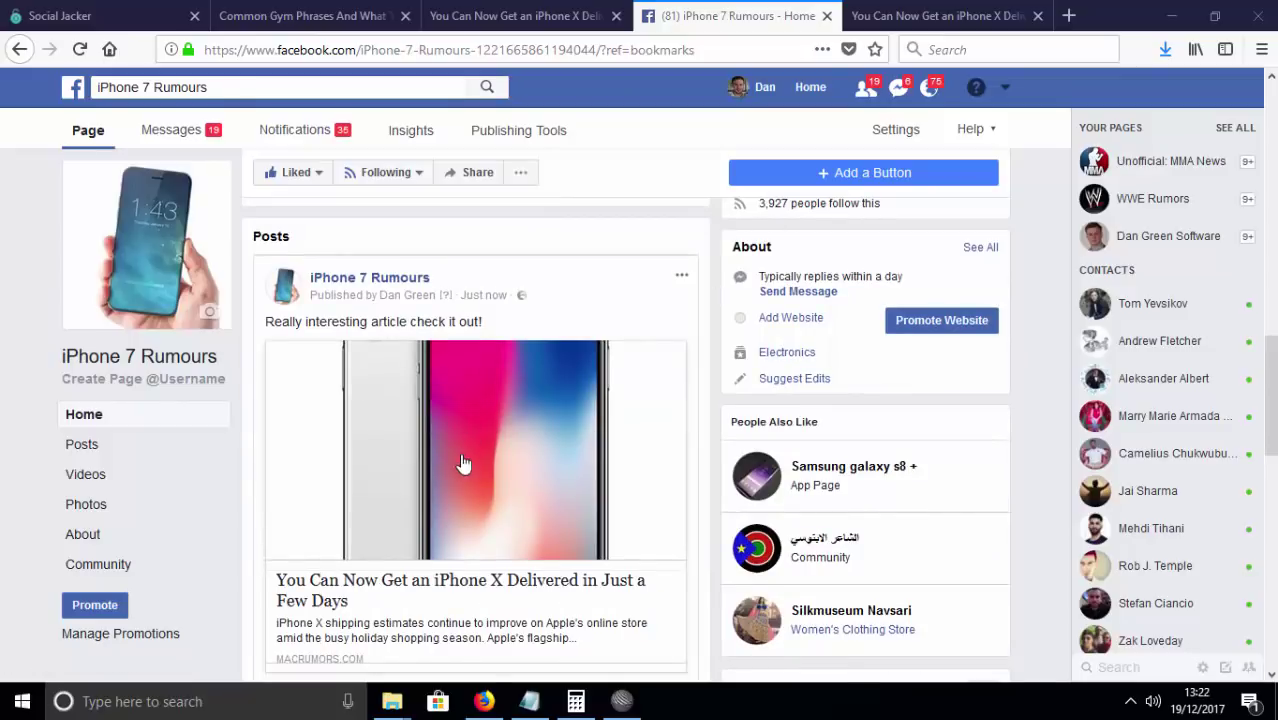
{"action": "scroll", "coordinate": [465, 455], "scroll_direction": "down", "scroll_amount": 5}
{"action": "scroll", "coordinate": [477, 431], "scroll_direction": "up", "scroll_amount": 5}
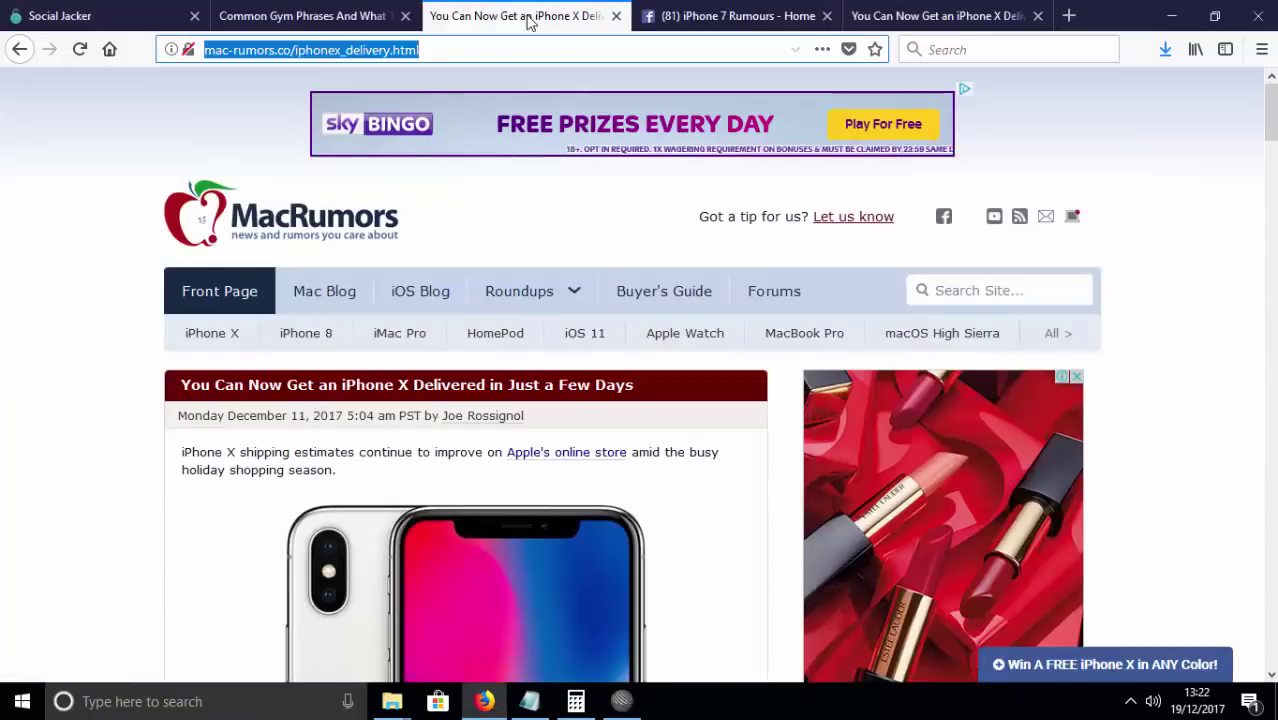
Expand the contest pop-up on the cloaked iPhone X article, and open the Apple campaign's Answer Bot replies in Social Jacker.
{"action": "left_click", "coordinate": [515, 16]}
{"action": "left_click", "coordinate": [1072, 665]}
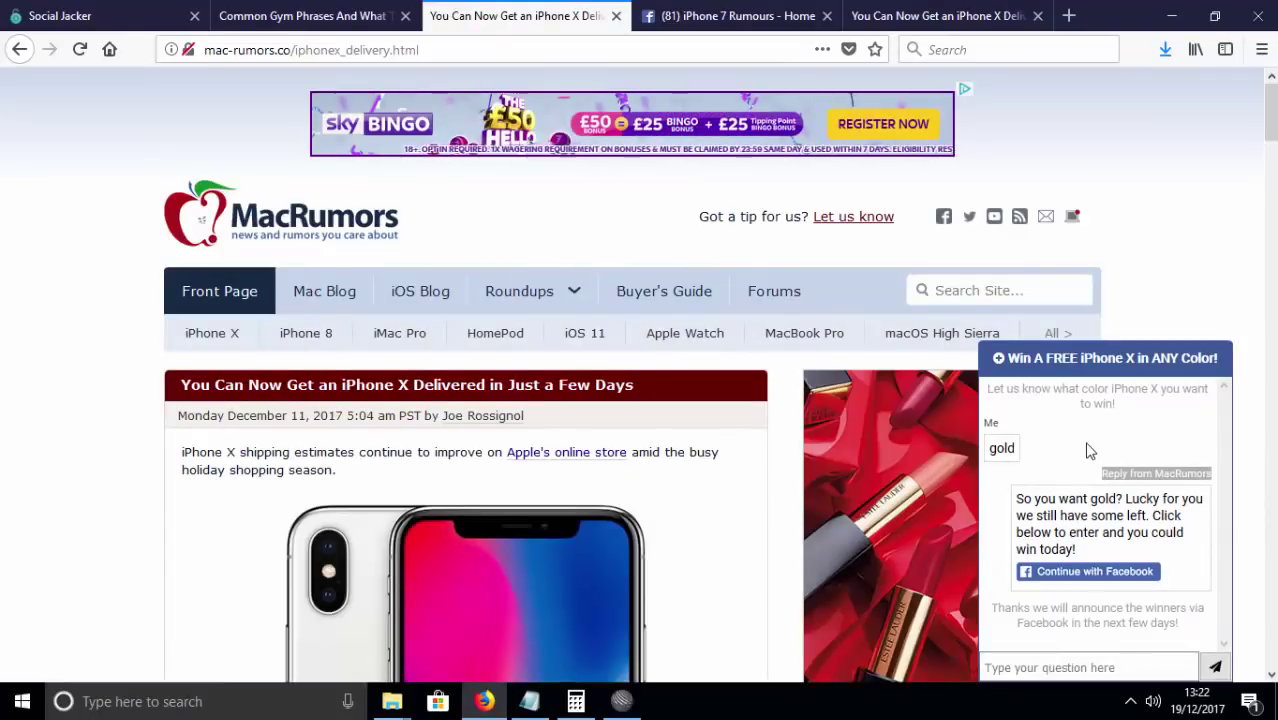
{"action": "key", "text": "ctrl+1"}
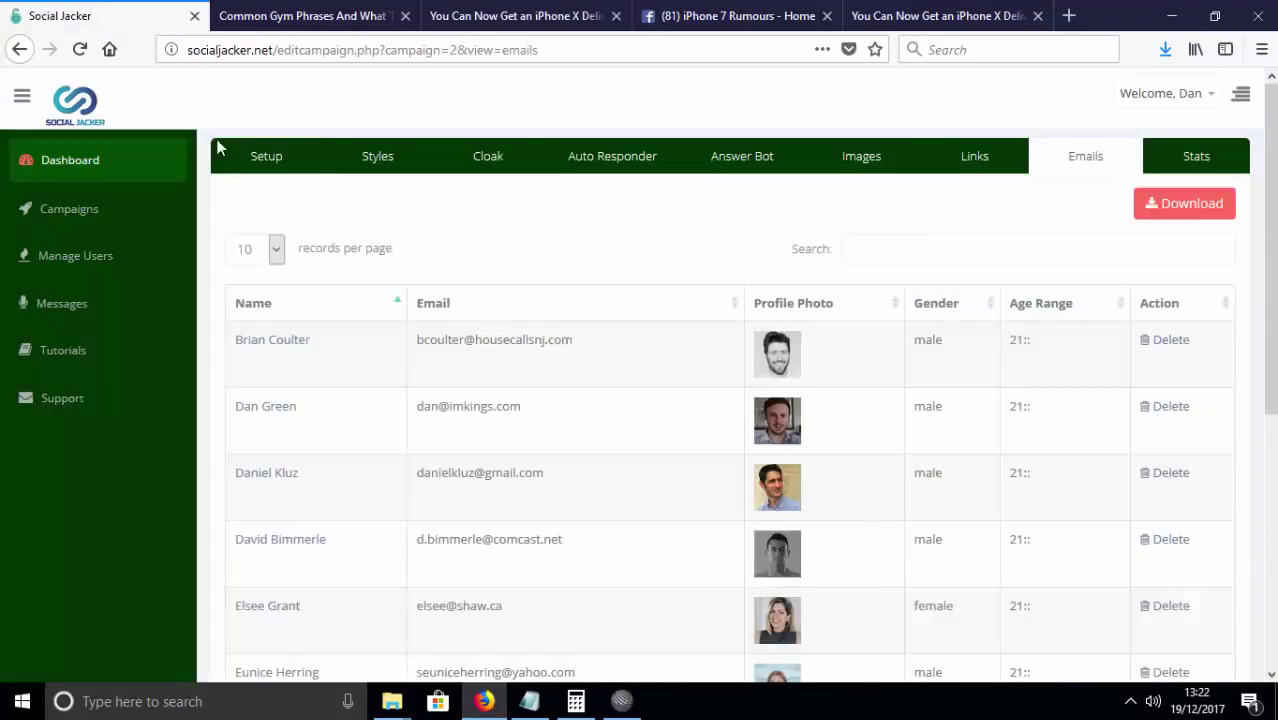
{"action": "left_click", "coordinate": [713, 177]}
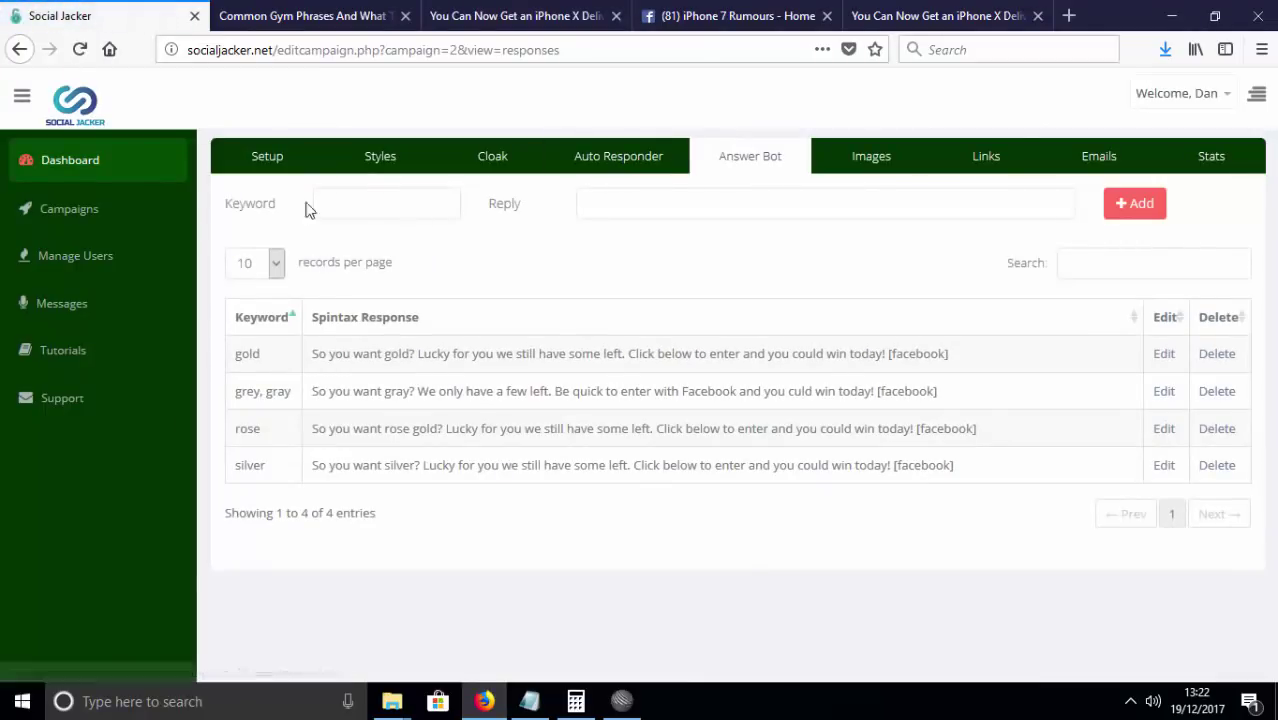
Fill in a new Answer Bot entry with keyword "white" and a reply about only 2 white ones being left, ending "enter fast today!".
{"action": "left_click", "coordinate": [330, 207]}
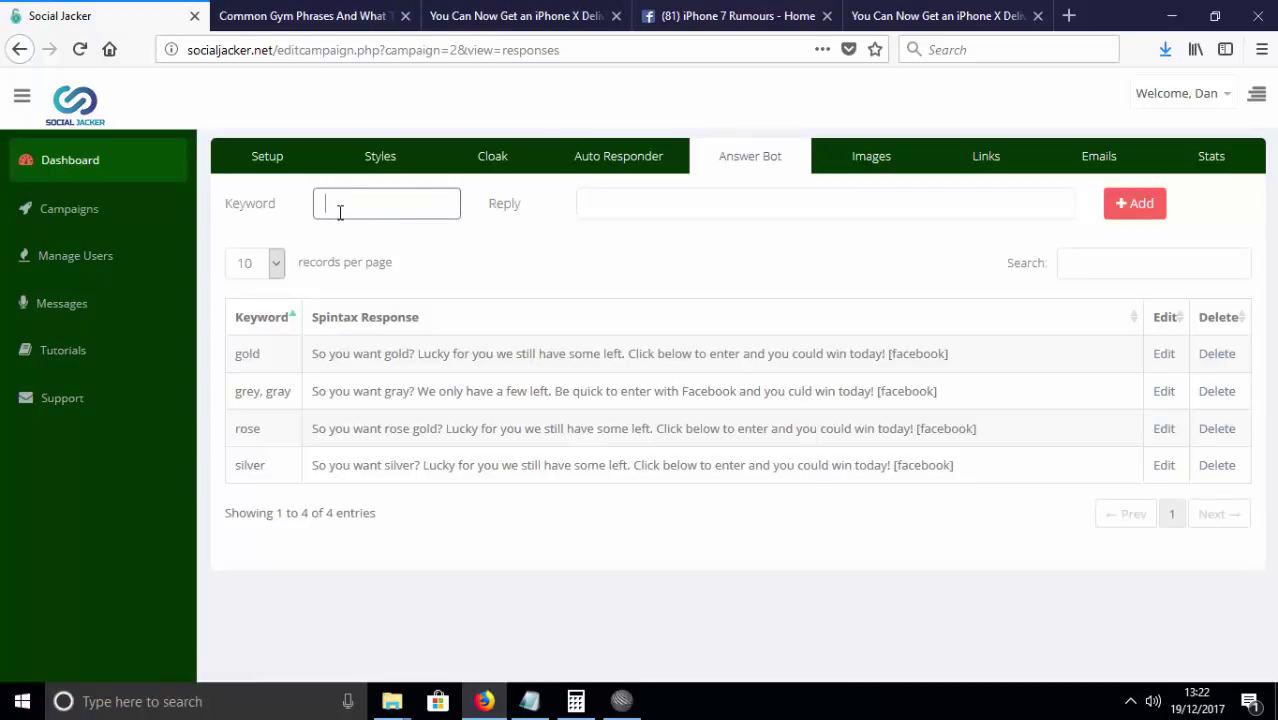
{"action": "left_click", "coordinate": [660, 202]}
{"action": "left_click", "coordinate": [628, 206]}
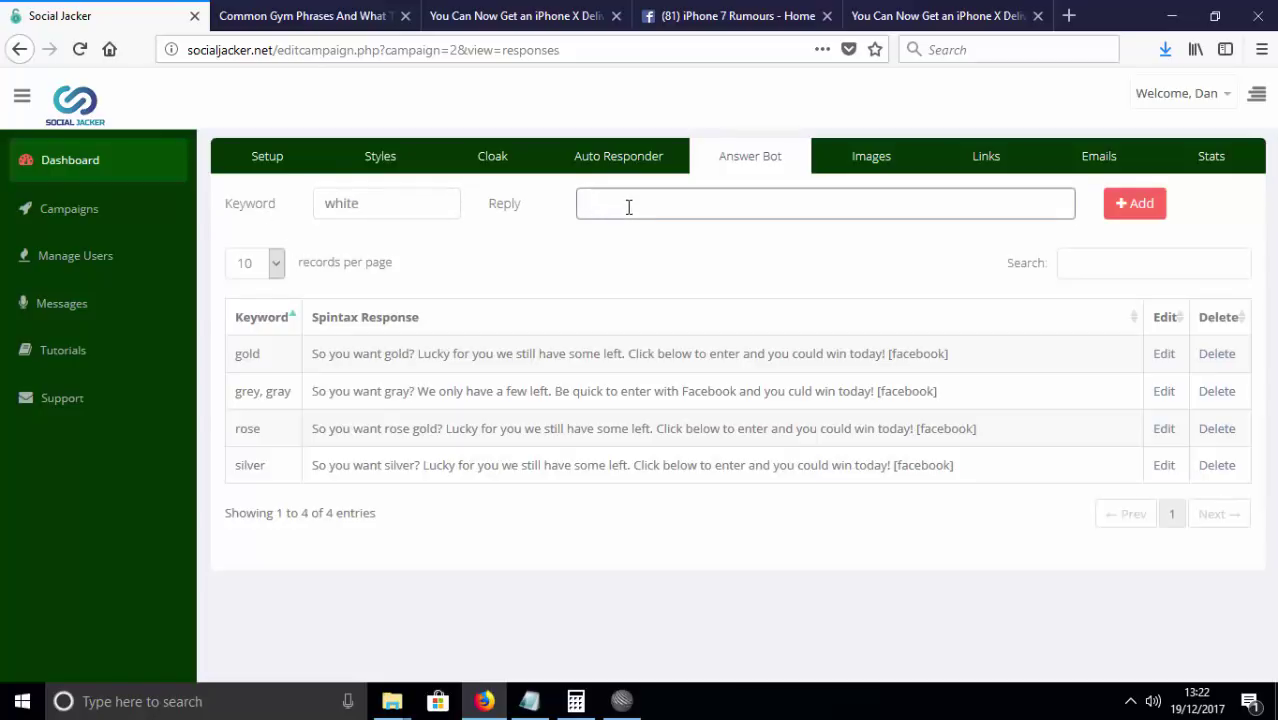
{"action": "type", "text": "S"}
{"action": "key", "text": "BackSpace"}
{"action": "type", "text": "We "}
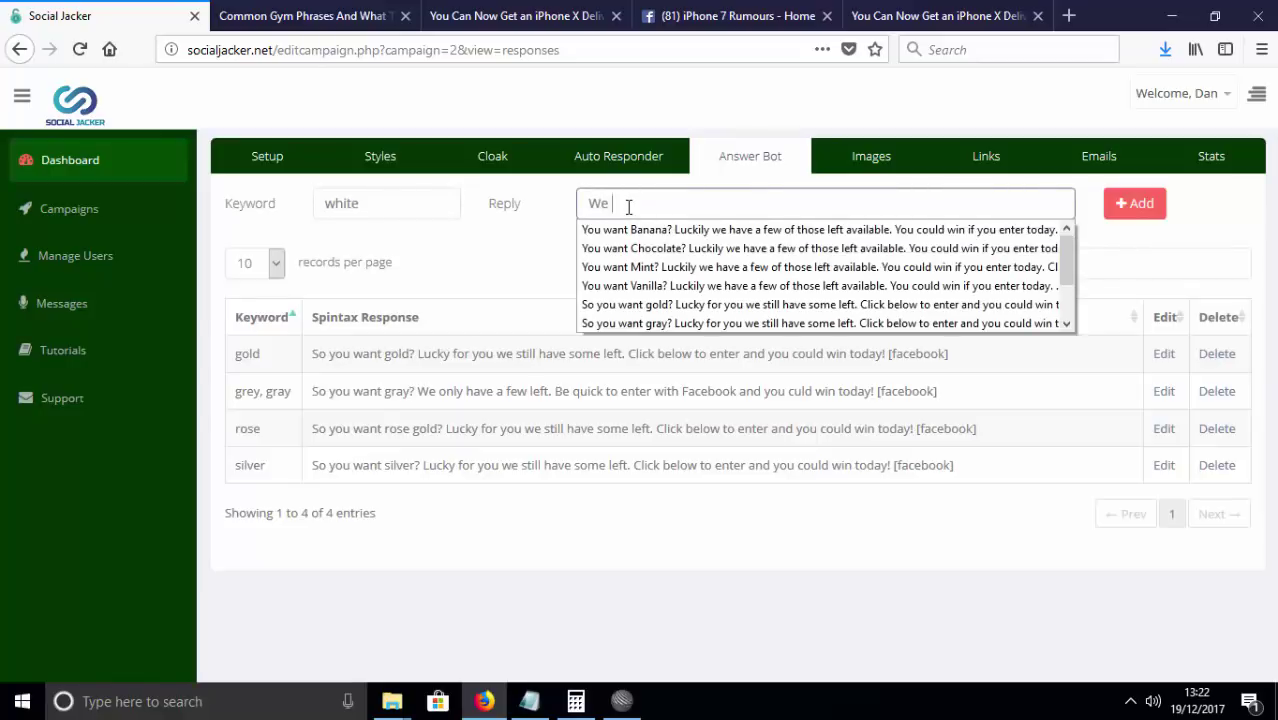
{"action": "type", "text": "only ahve 2 whi"}
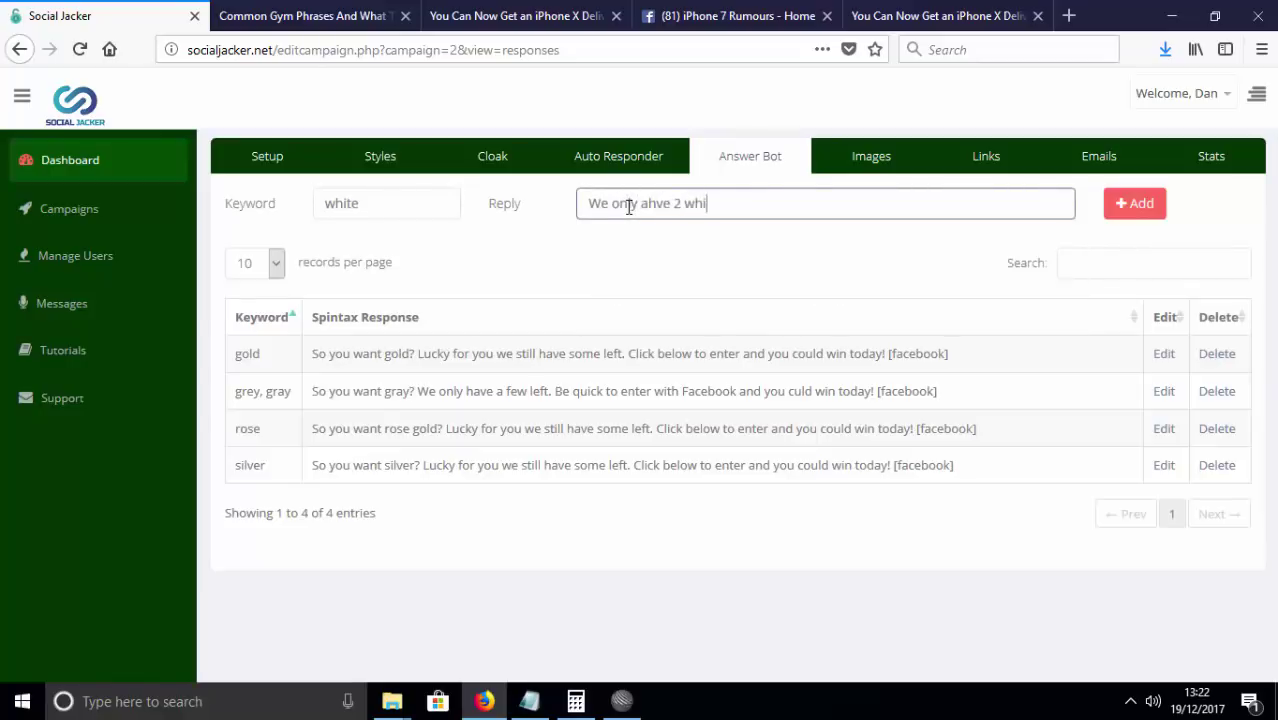
{"action": "type", "text": "te ones left, enter "}
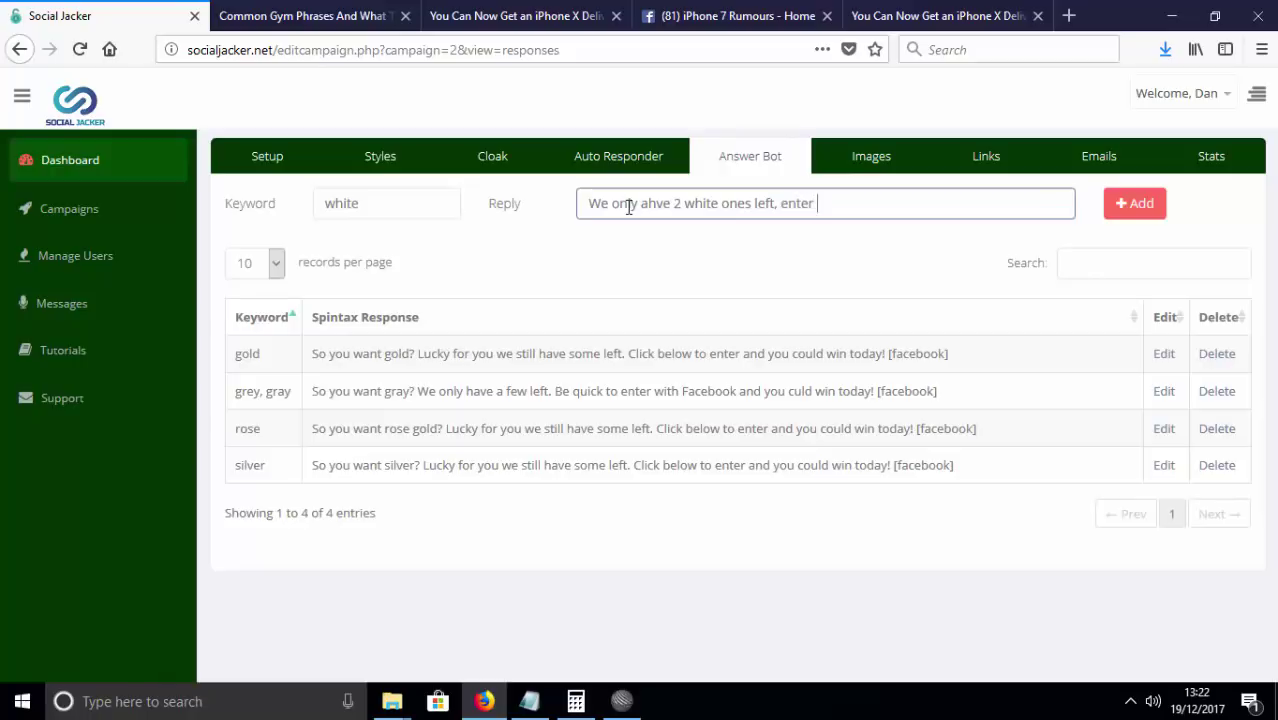
{"action": "type", "text": "fast today!"}
Correct the reply to "We only have 2 white ones left, enter fast today!" and add the entry to the Answer Bot.
{"action": "double_click", "coordinate": [669, 205]}
{"action": "type", "text": "hacve"}
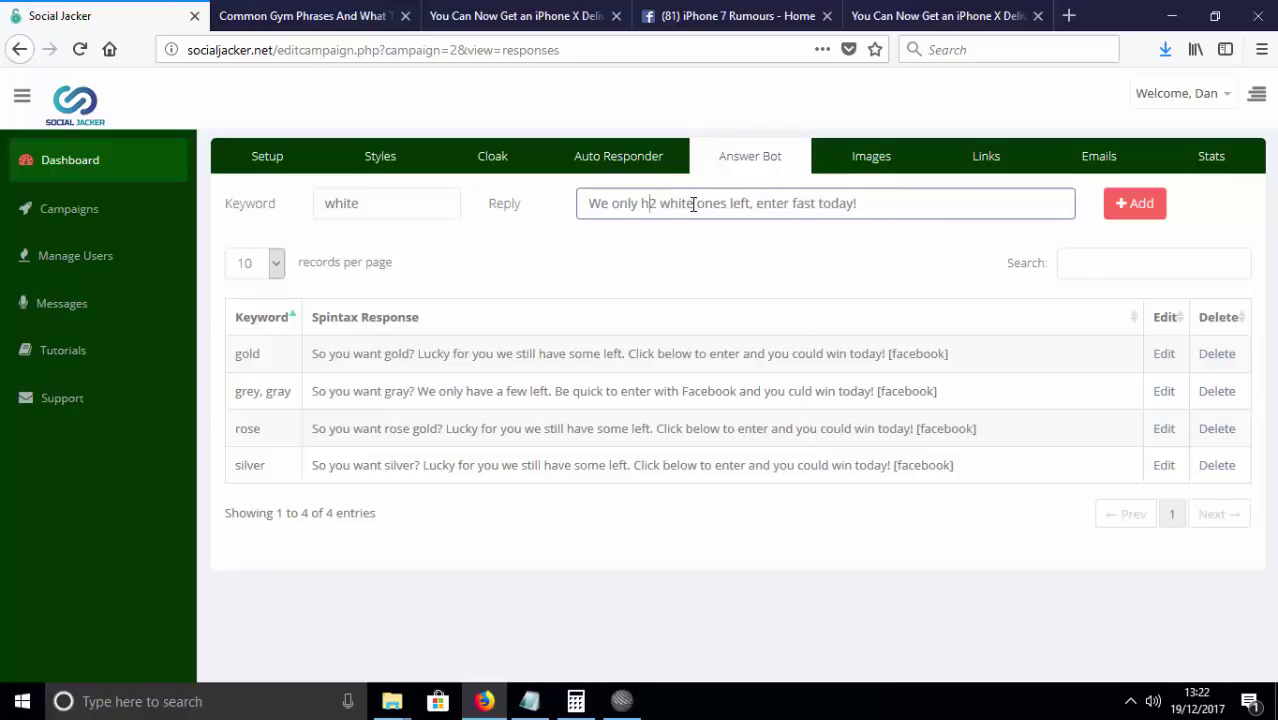
{"action": "key", "text": "BackSpace"}
{"action": "key", "text": "BackSpace"}
{"action": "key", "text": "BackSpace"}
{"action": "key", "text": "BackSpace"}
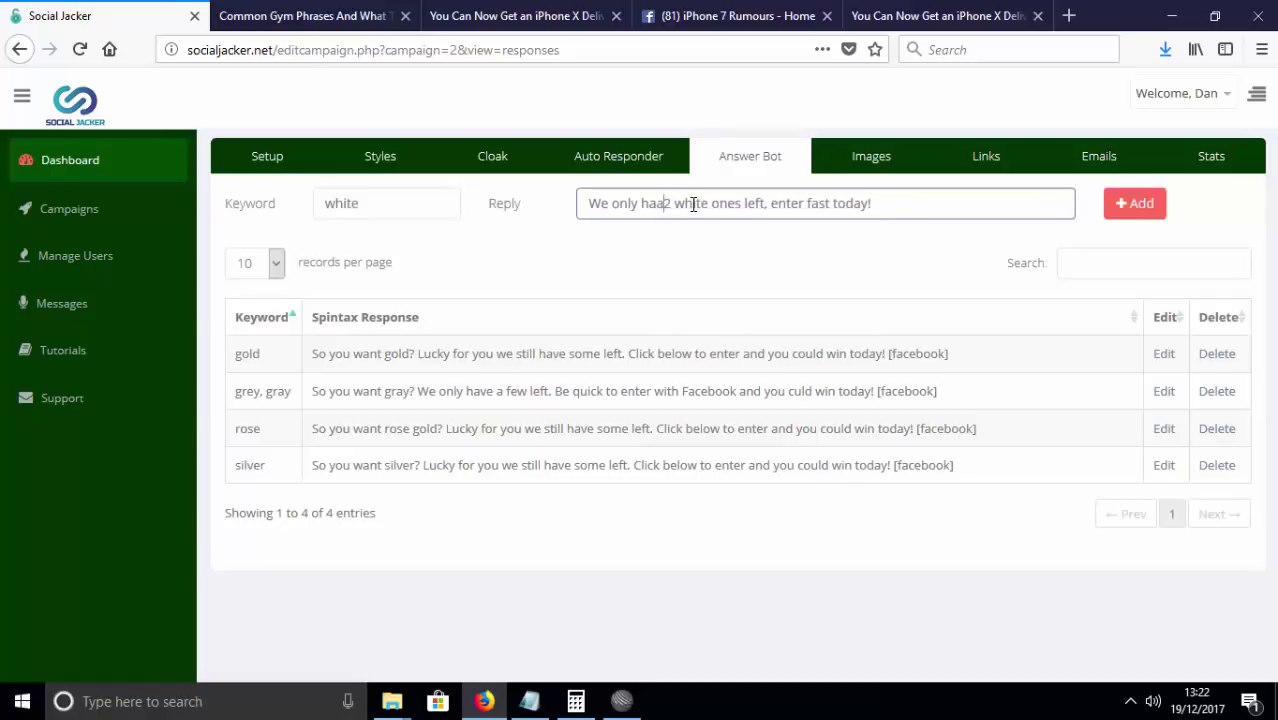
{"action": "type", "text": "a"}
{"action": "key", "text": "BackSpace"}
{"action": "type", "text": "ve"}
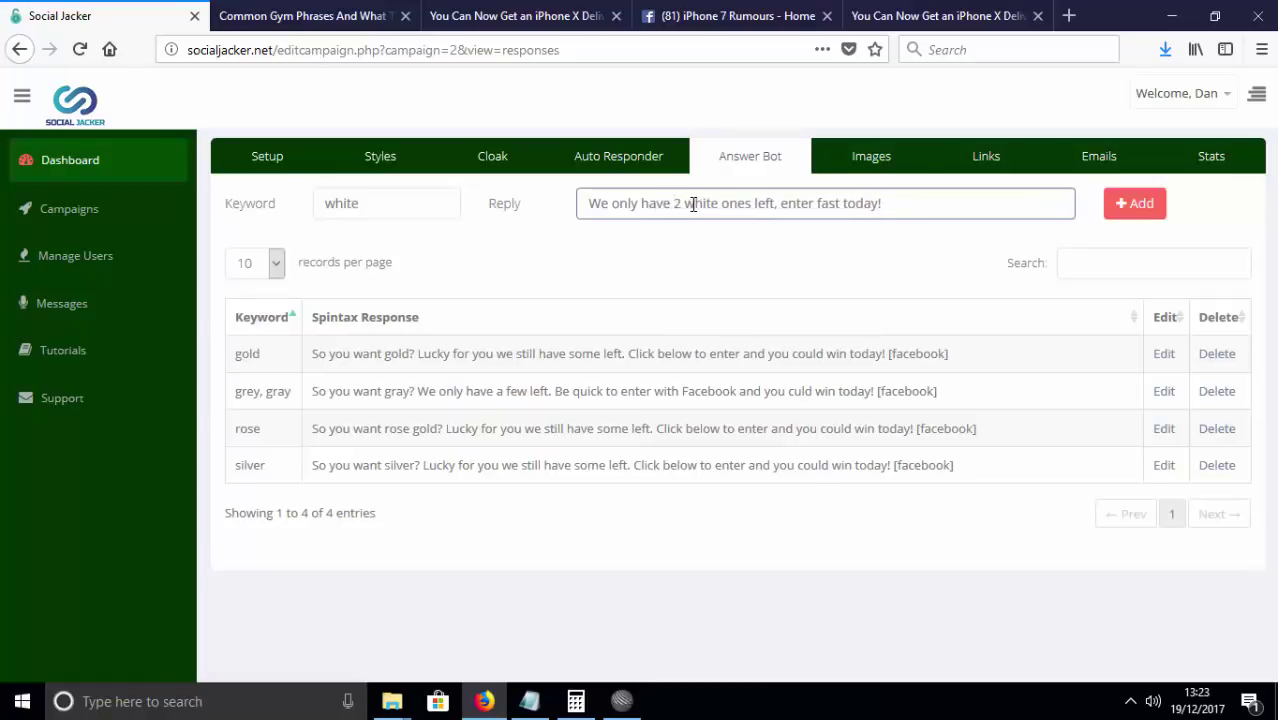
{"action": "left_click", "coordinate": [1118, 206]}
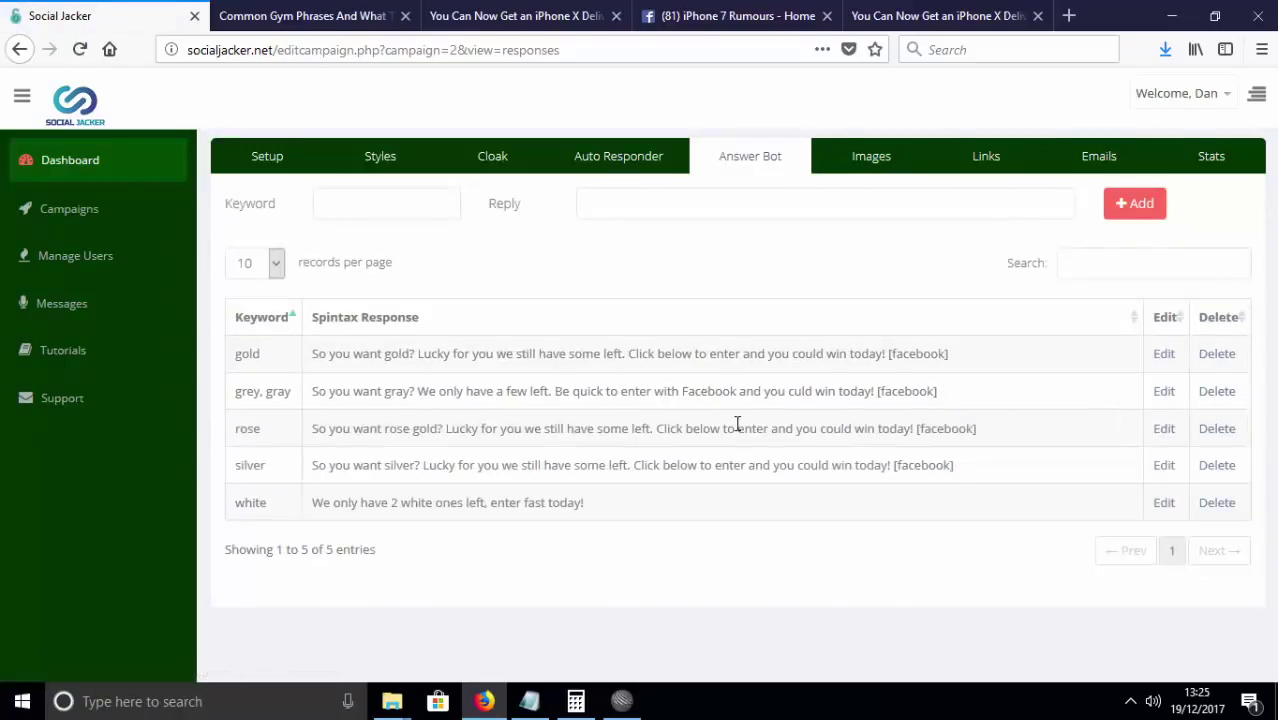
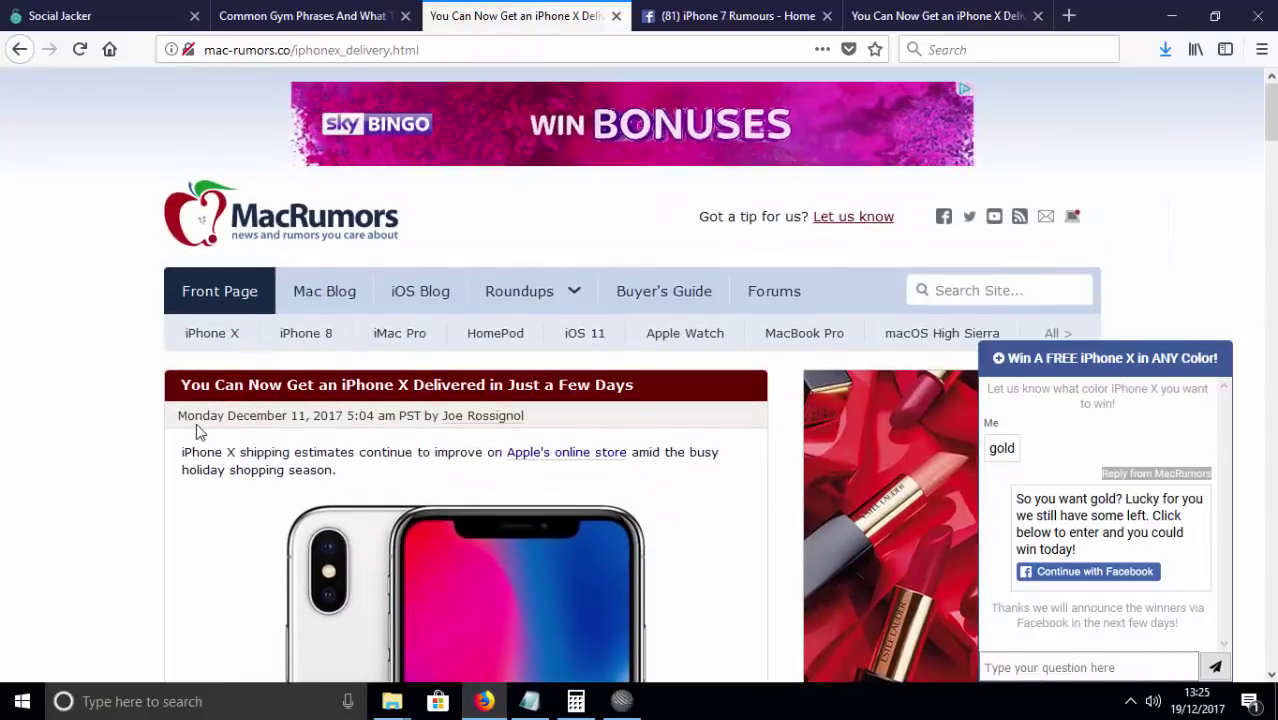
Review the cloaked iPhone X article, its mac-rumors.co address and the contest pop-up over it.
{"action": "scroll", "coordinate": [199, 424], "scroll_direction": "down", "scroll_amount": 3}
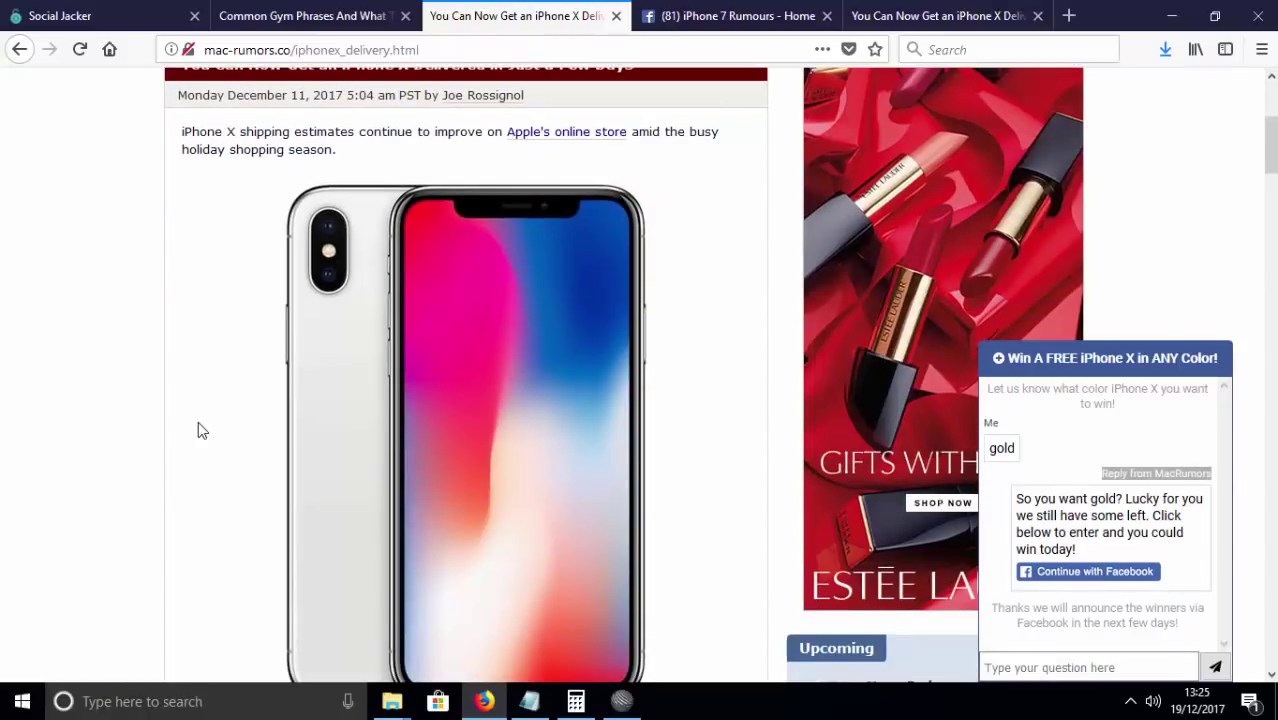
{"action": "scroll", "coordinate": [196, 425], "scroll_direction": "up", "scroll_amount": 3}
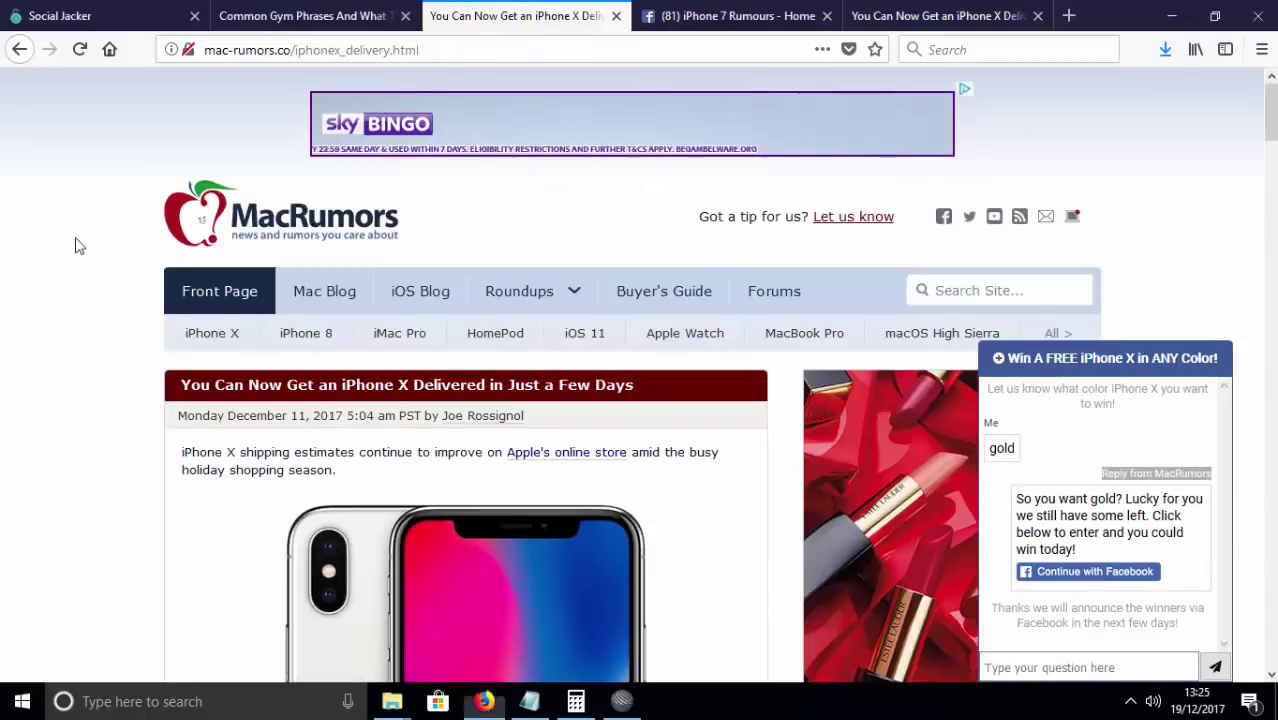
{"action": "left_click", "coordinate": [398, 47]}
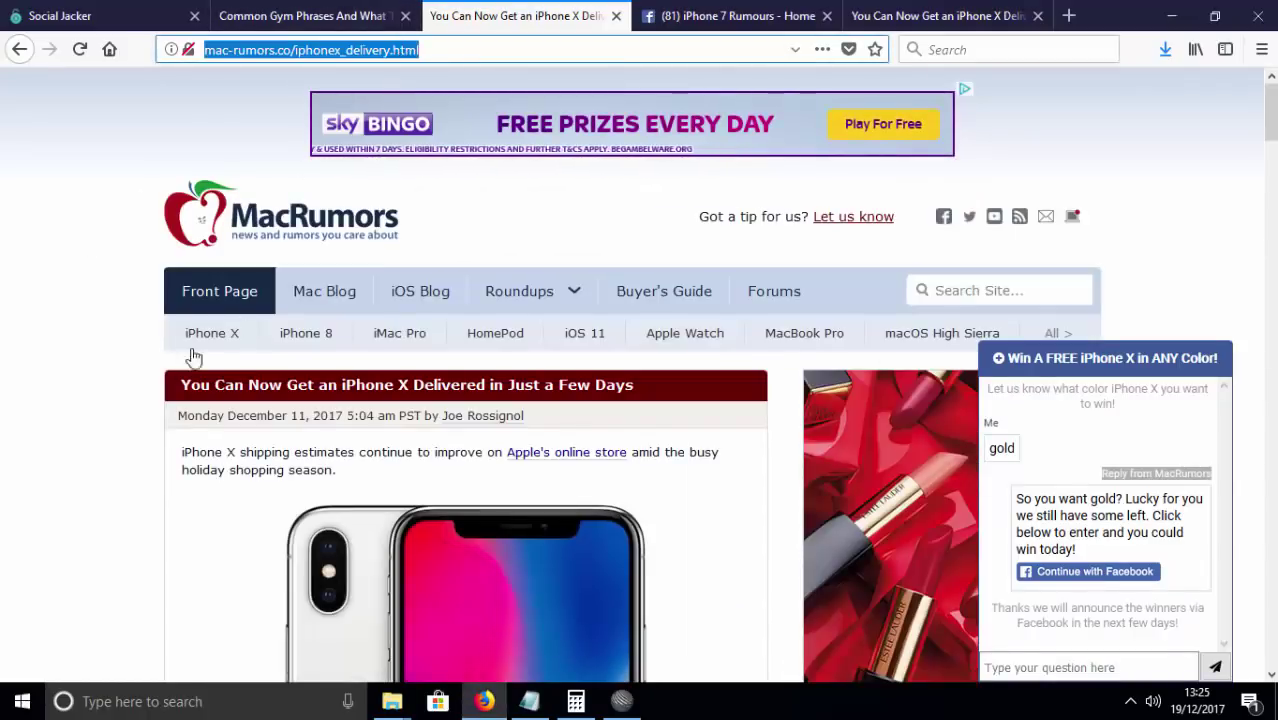
{"action": "scroll", "coordinate": [183, 371], "scroll_direction": "down", "scroll_amount": 3}
{"action": "scroll", "coordinate": [184, 372], "scroll_direction": "up", "scroll_amount": 3}
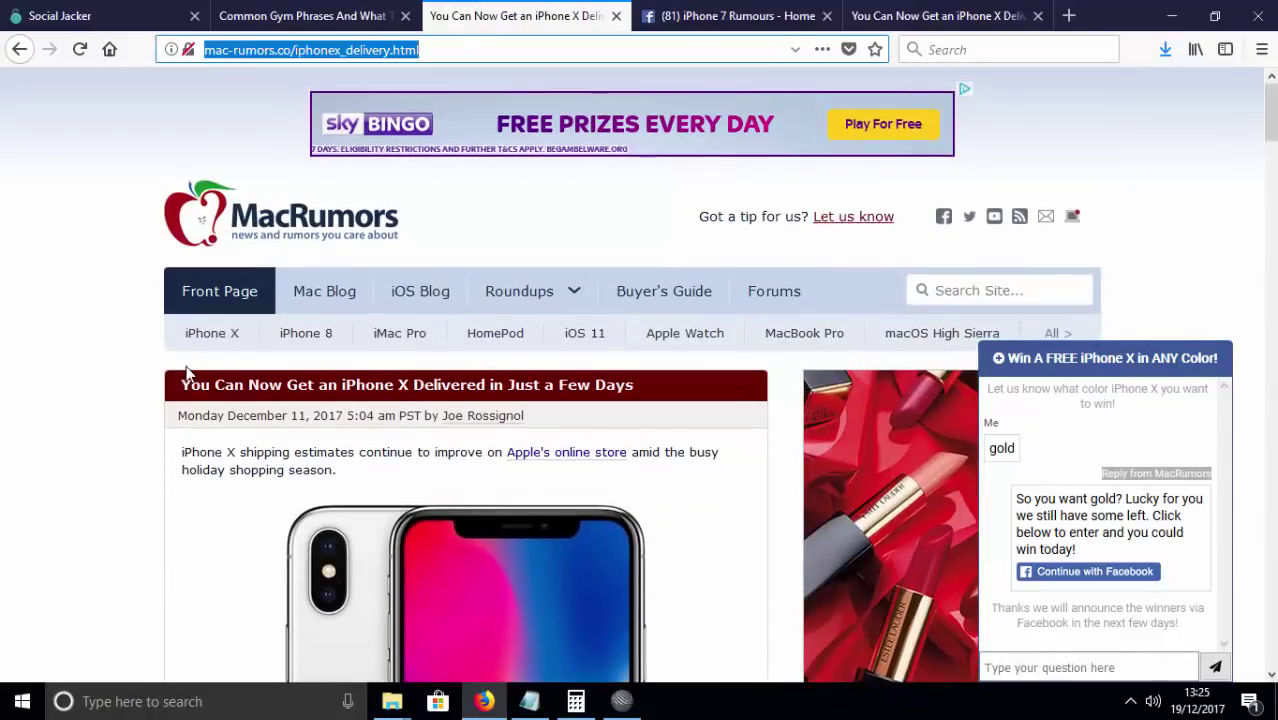
{"action": "scroll", "coordinate": [310, 423], "scroll_direction": "down", "scroll_amount": 3}
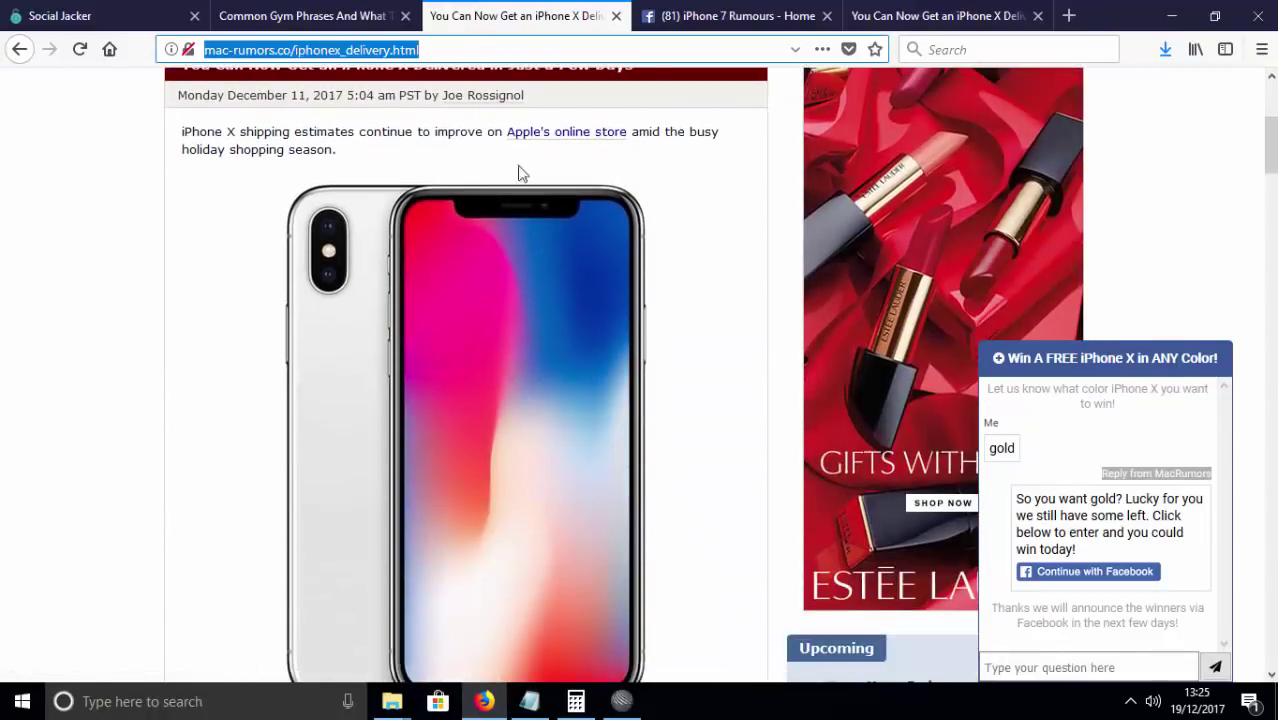
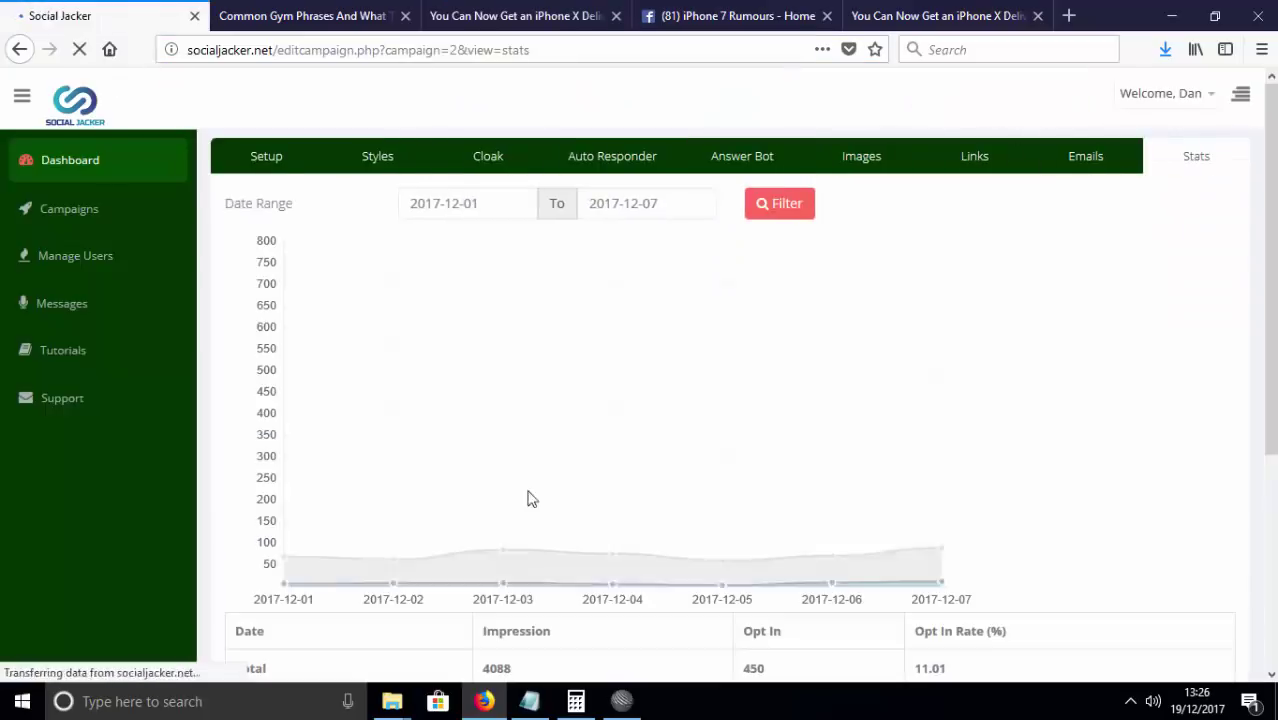
Examine the Apple campaign's Stats: the date range fields, the chart, and the impressions, opt-ins and opt-in rate.
{"action": "scroll", "coordinate": [760, 450], "scroll_direction": "down", "scroll_amount": 3}
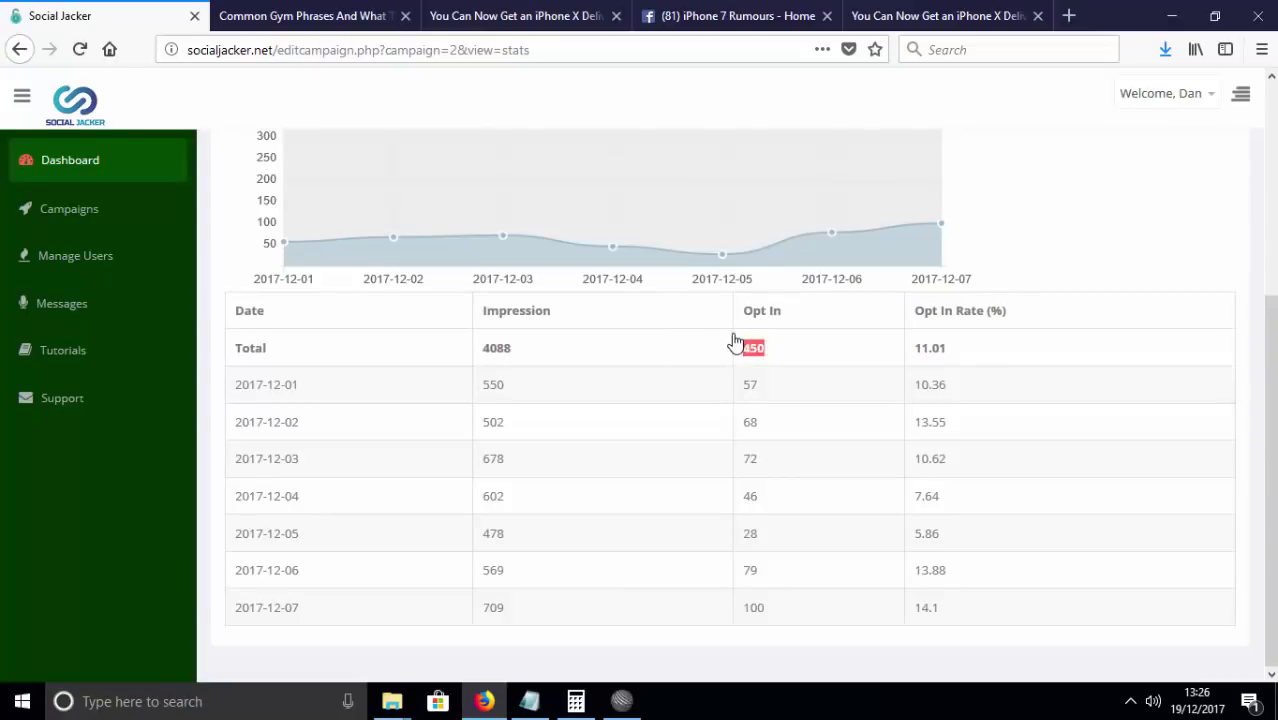
{"action": "scroll", "coordinate": [740, 345], "scroll_direction": "up", "scroll_amount": 3}
{"action": "left_click", "coordinate": [422, 203]}
{"action": "left_click", "coordinate": [626, 203]}
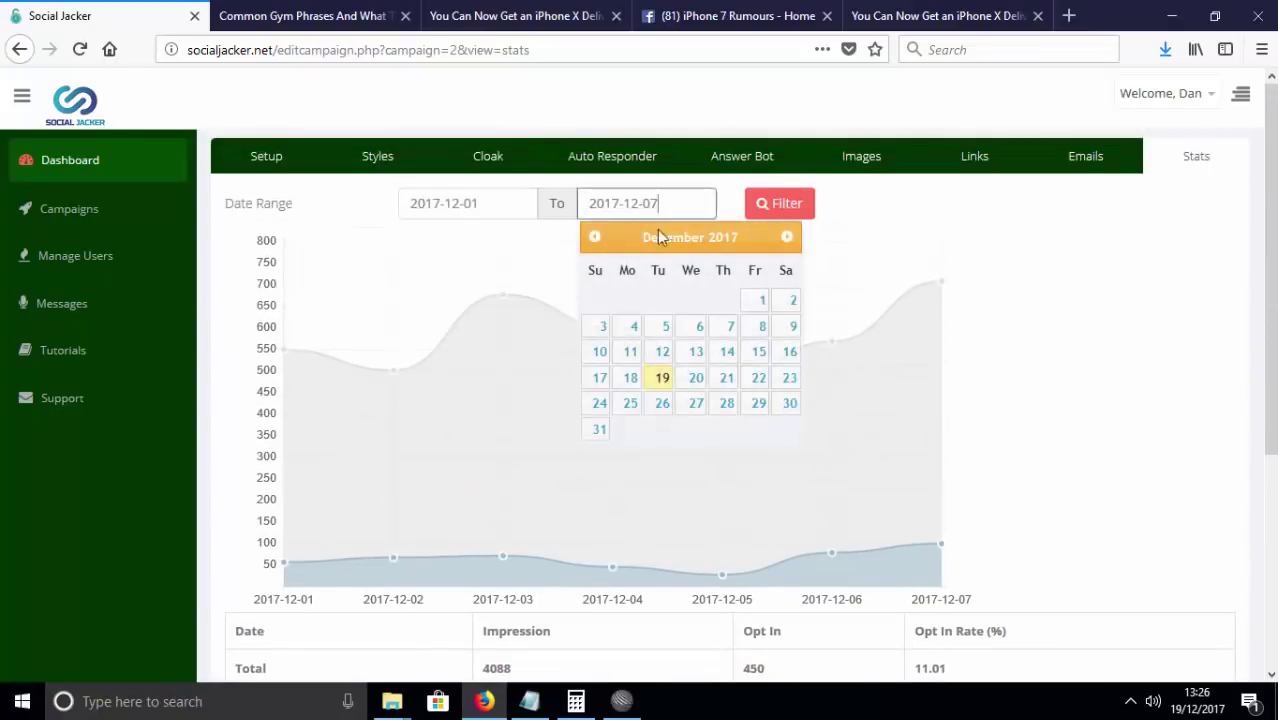
{"action": "scroll", "coordinate": [890, 423], "scroll_direction": "down", "scroll_amount": 3}
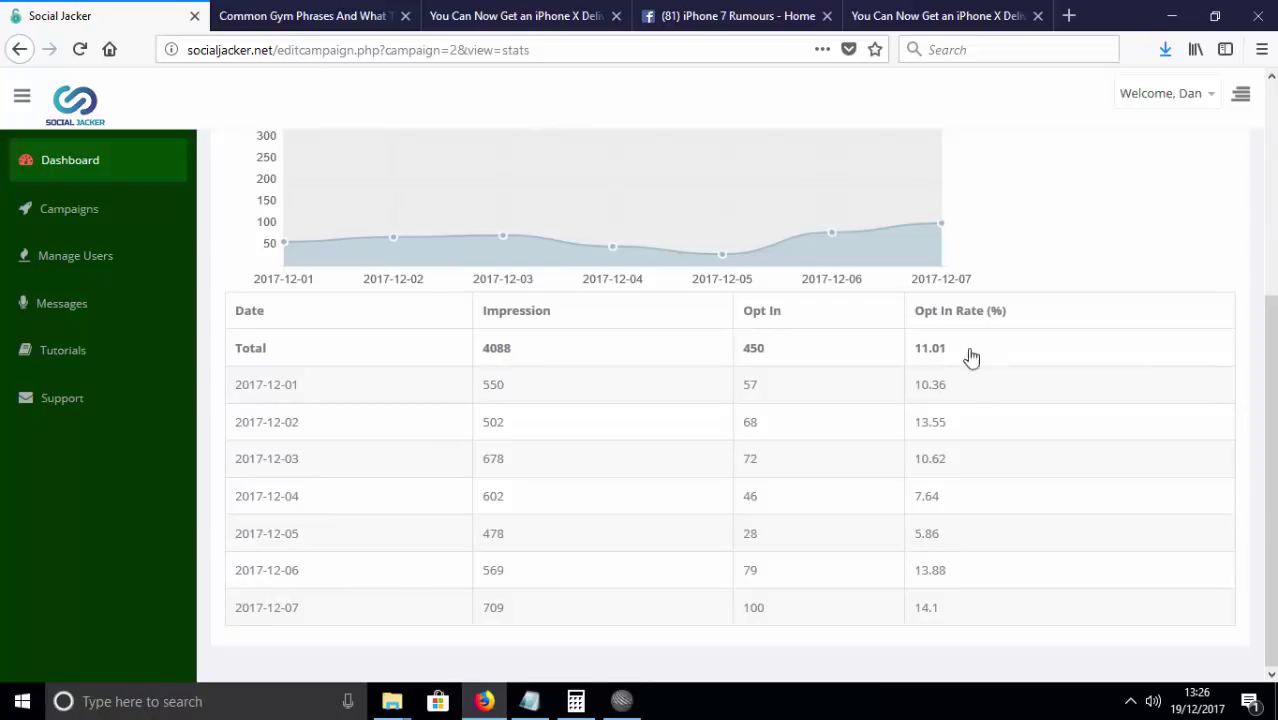
{"action": "left_click_drag", "start_coordinate": [967, 357], "coordinate": [912, 352]}
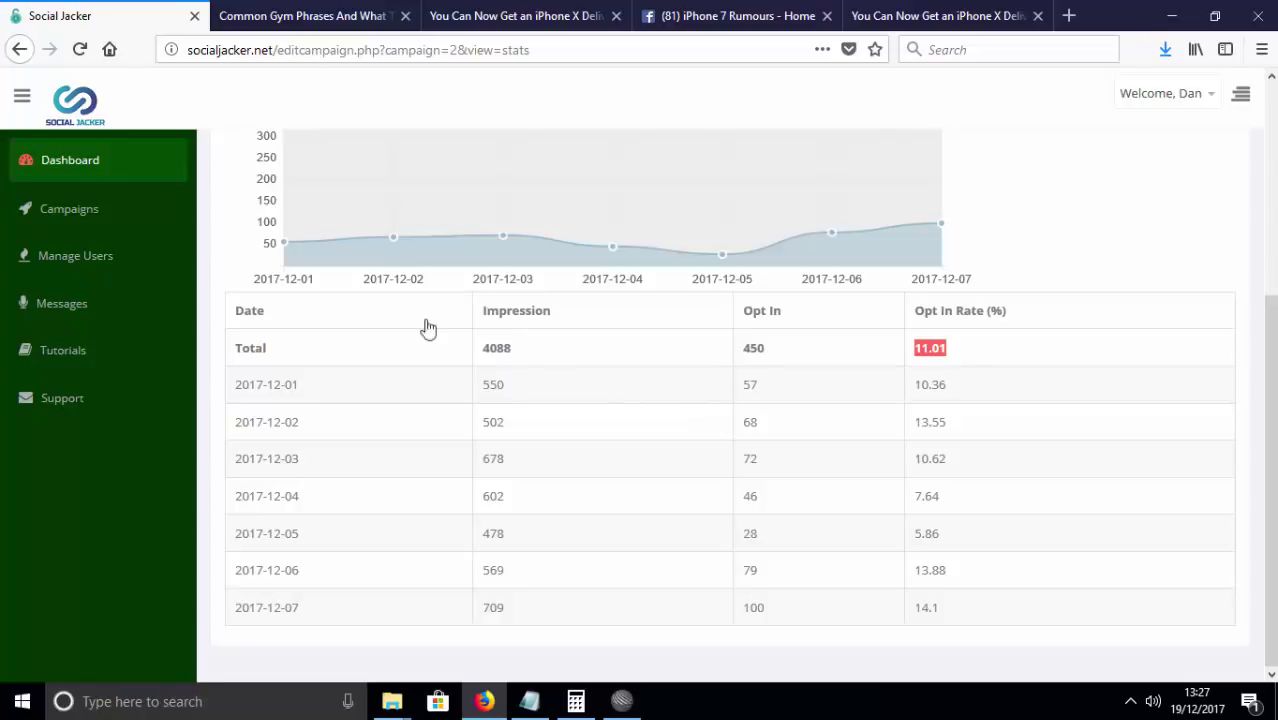
Open the Gym Talk campaign for editing and review its protein contest pop-up on the Common Gym Phrases article.
{"action": "left_click", "coordinate": [31, 208]}
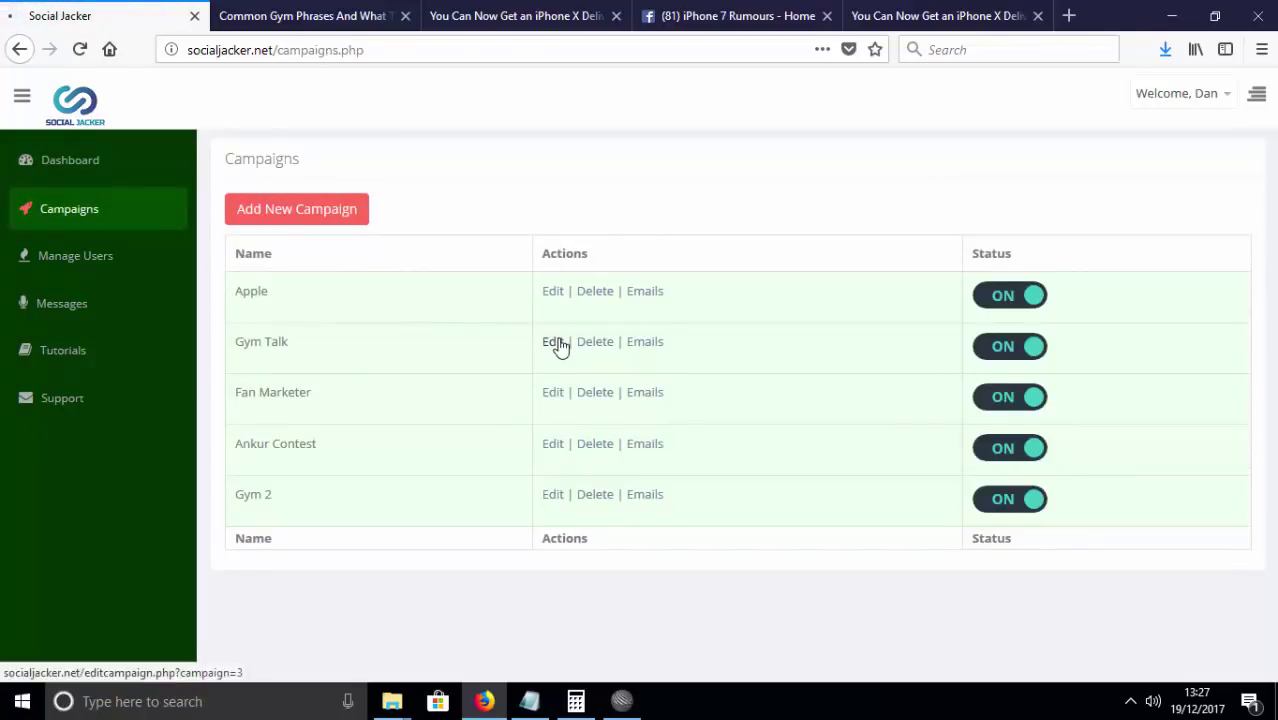
{"action": "left_click", "coordinate": [553, 343]}
{"action": "left_click", "coordinate": [300, 17]}
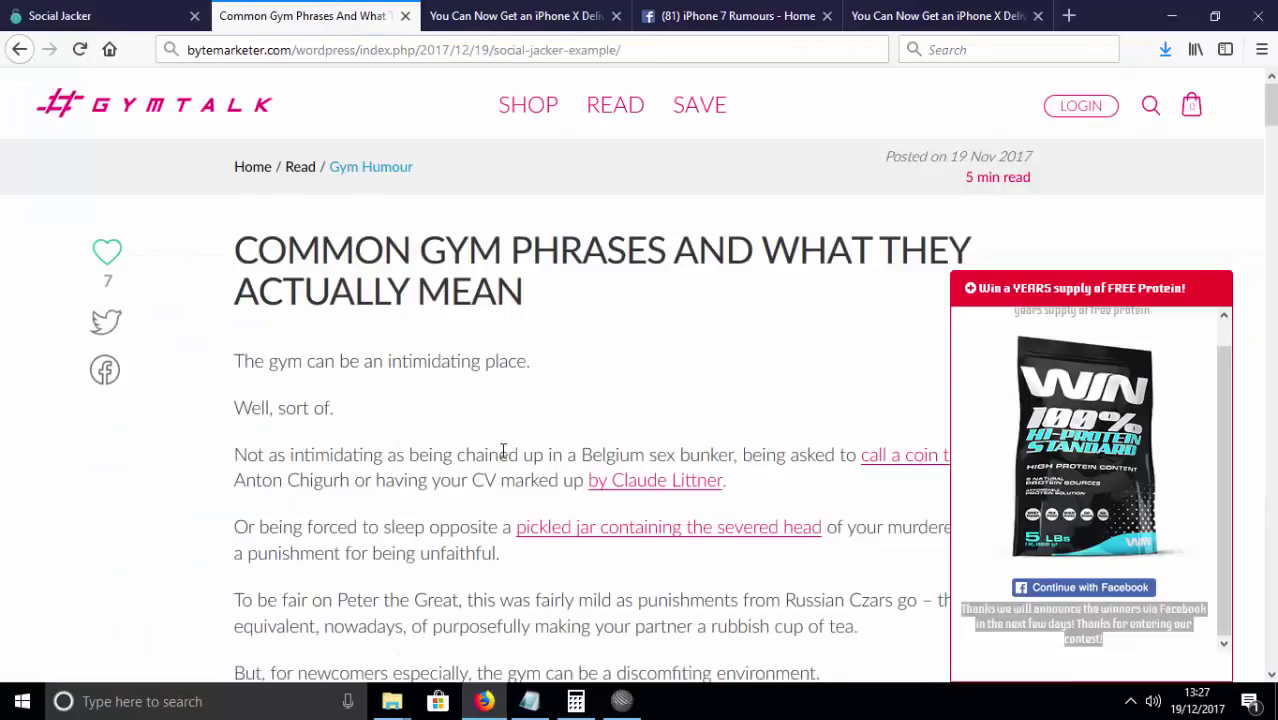
{"action": "scroll", "coordinate": [499, 451], "scroll_direction": "down", "scroll_amount": 5}
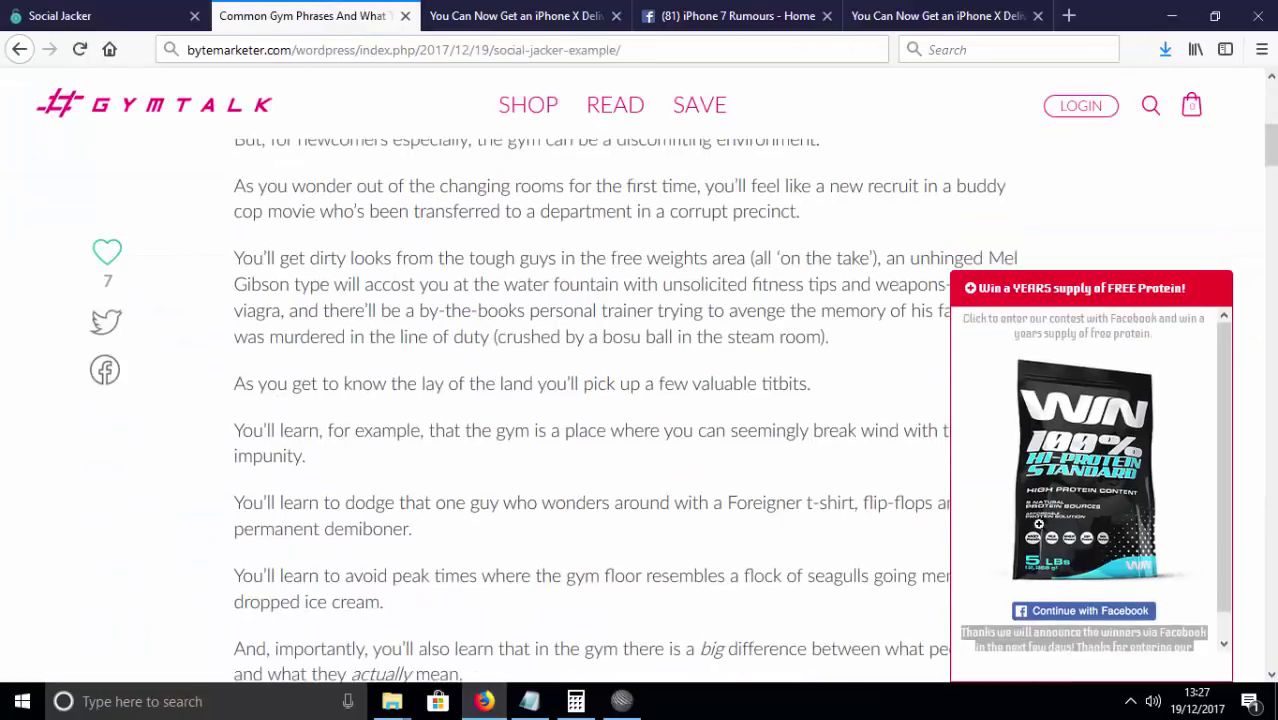
{"action": "scroll", "coordinate": [1045, 593], "scroll_direction": "down", "scroll_amount": 1}
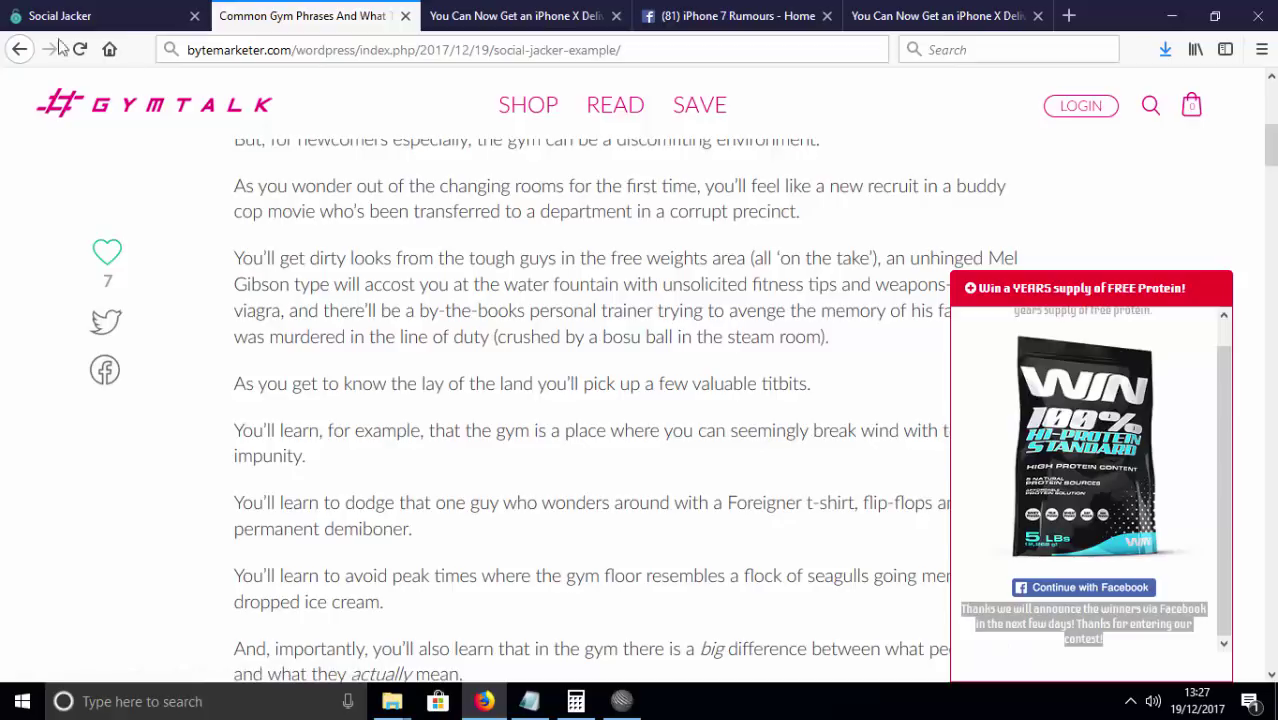
Examine the Gym Talk campaign's Stats: the total opt-ins, the opt-in rate, the chart and the date range fields.
{"action": "left_click", "coordinate": [132, 16]}
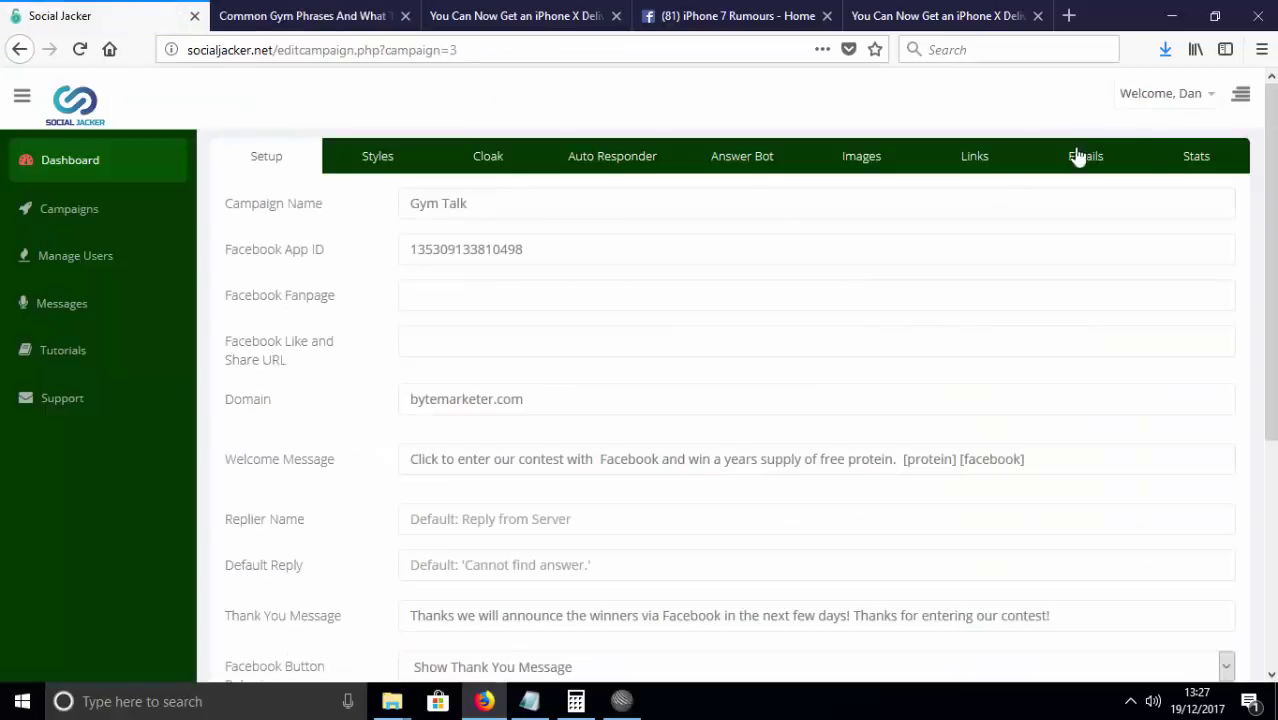
{"action": "left_click", "coordinate": [1216, 168]}
{"action": "scroll", "coordinate": [752, 371], "scroll_direction": "down", "scroll_amount": 1}
{"action": "scroll", "coordinate": [752, 371], "scroll_direction": "down", "scroll_amount": 3}
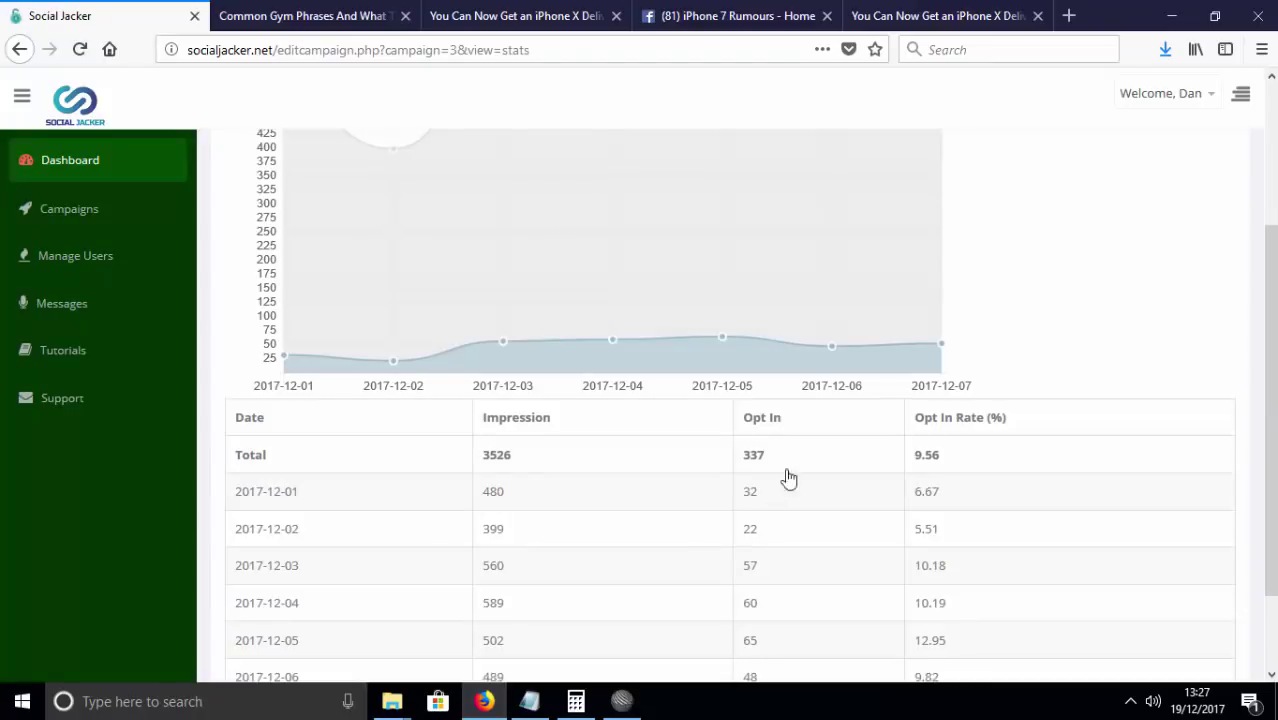
{"action": "double_click", "coordinate": [753, 458]}
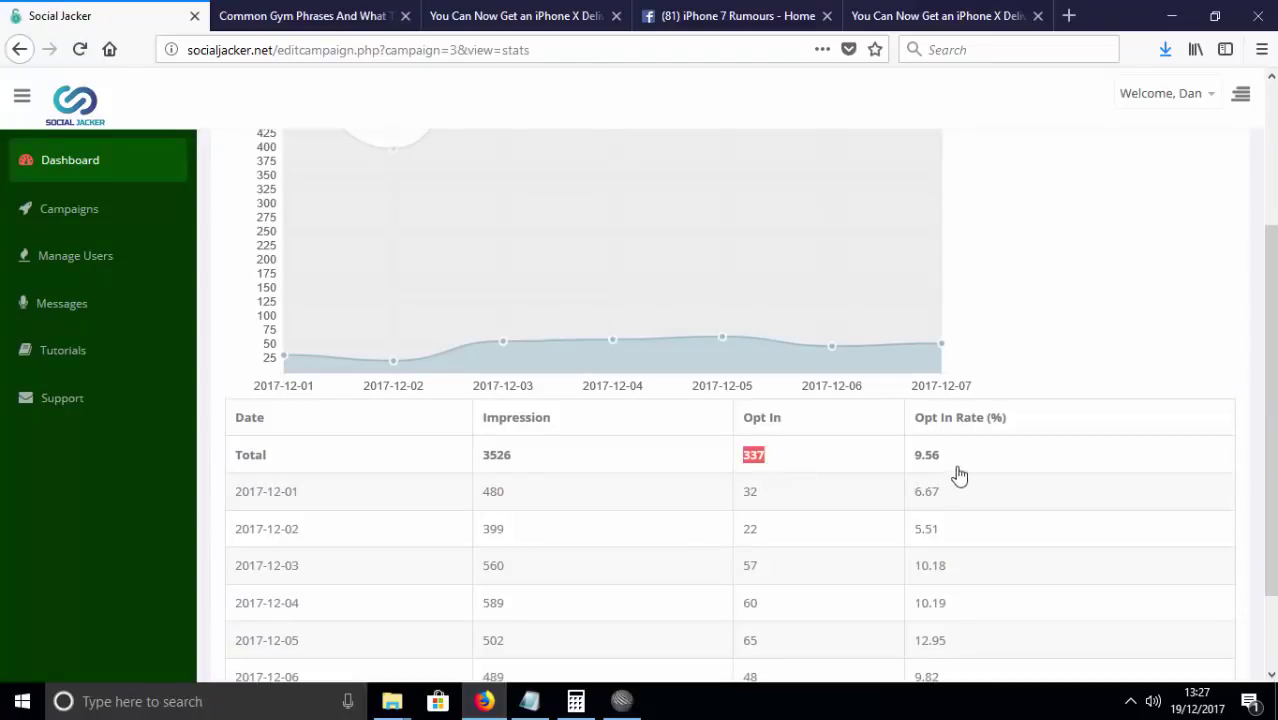
{"action": "double_click", "coordinate": [930, 457]}
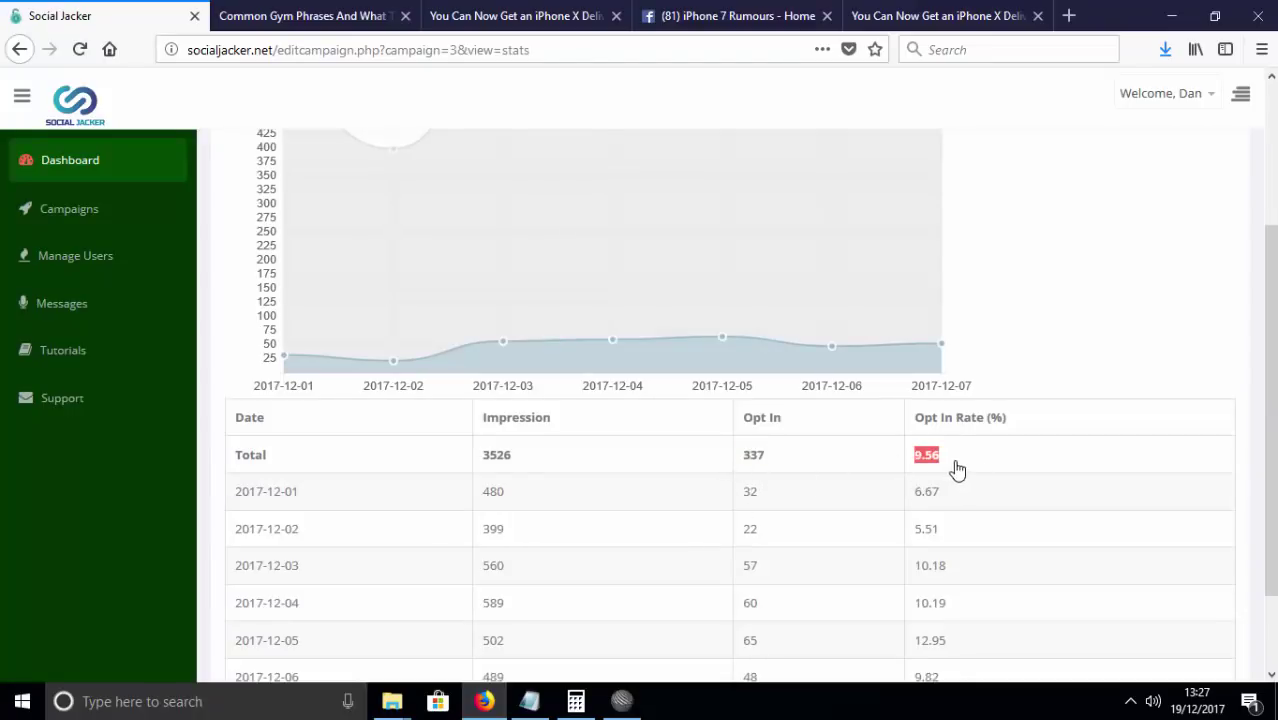
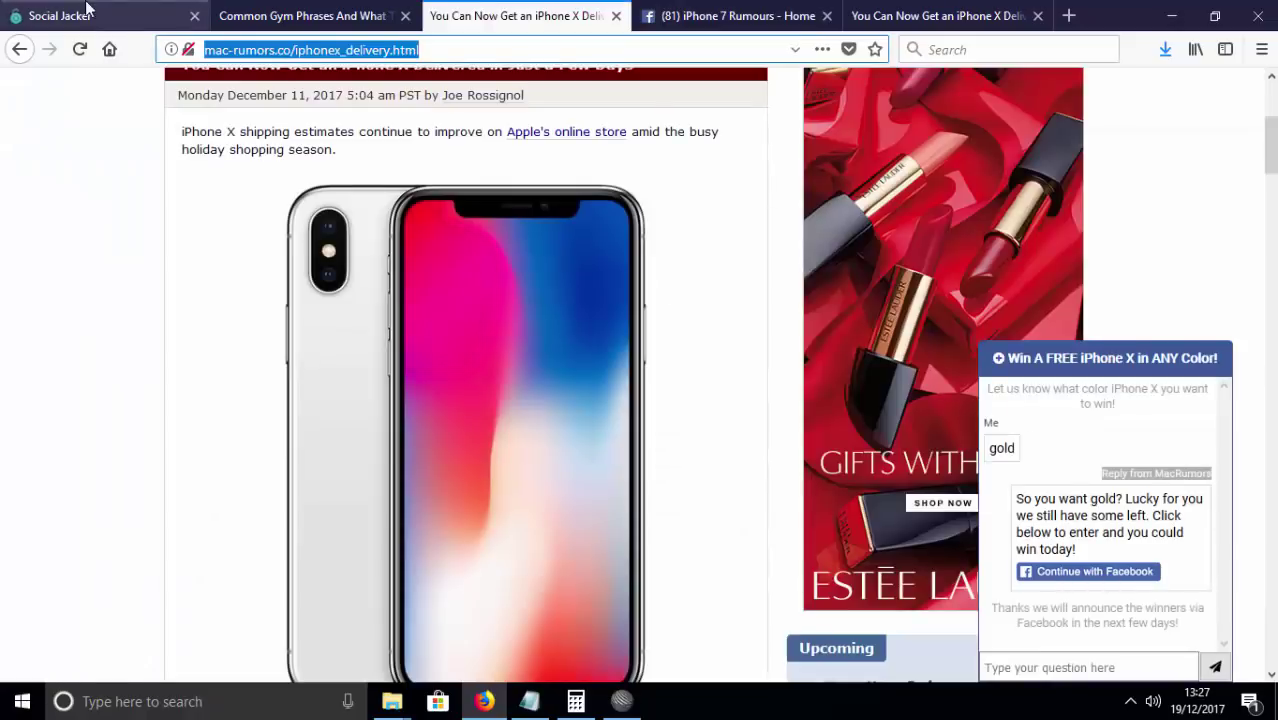
{"action": "left_click", "coordinate": [87, 9]}
{"action": "double_click", "coordinate": [765, 458]}
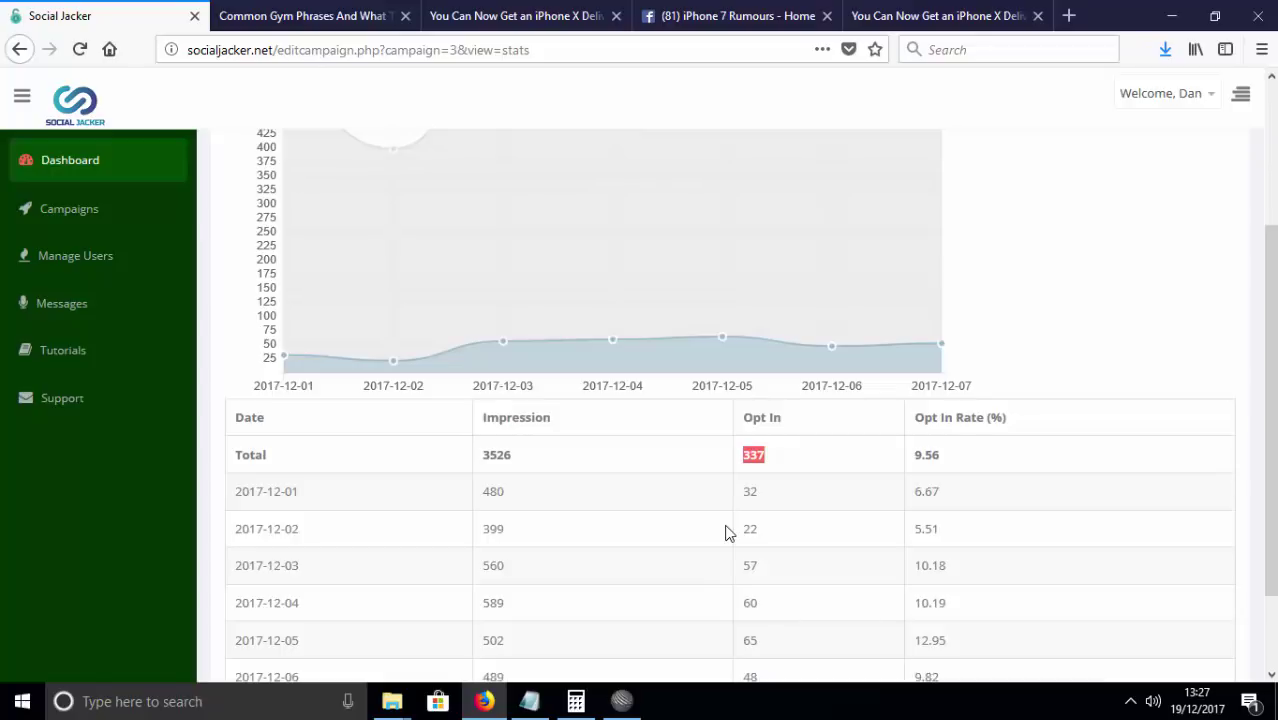
{"action": "scroll", "coordinate": [560, 400], "scroll_direction": "up", "scroll_amount": 3}
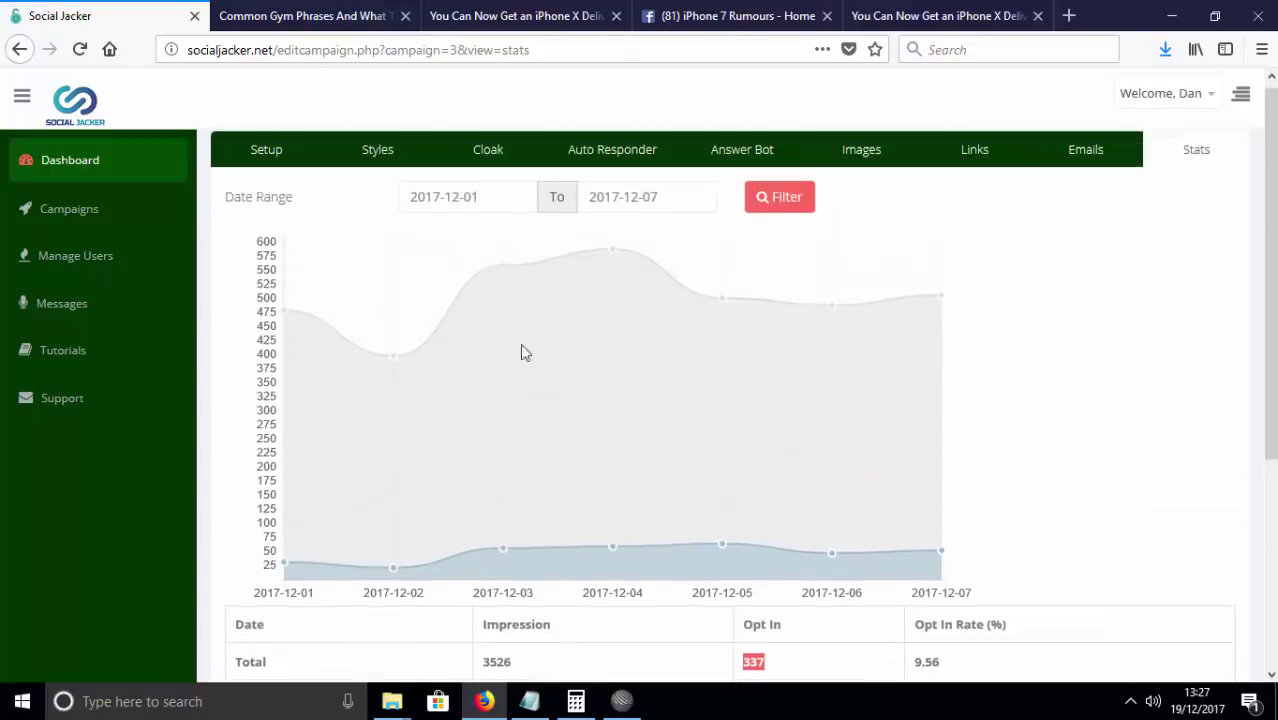
{"action": "left_click", "coordinate": [651, 205]}
Look over the Common Gym Phrases article with its protein contest pop-up and bring up the cloaked iPhone X article.
{"action": "left_click", "coordinate": [320, 16]}
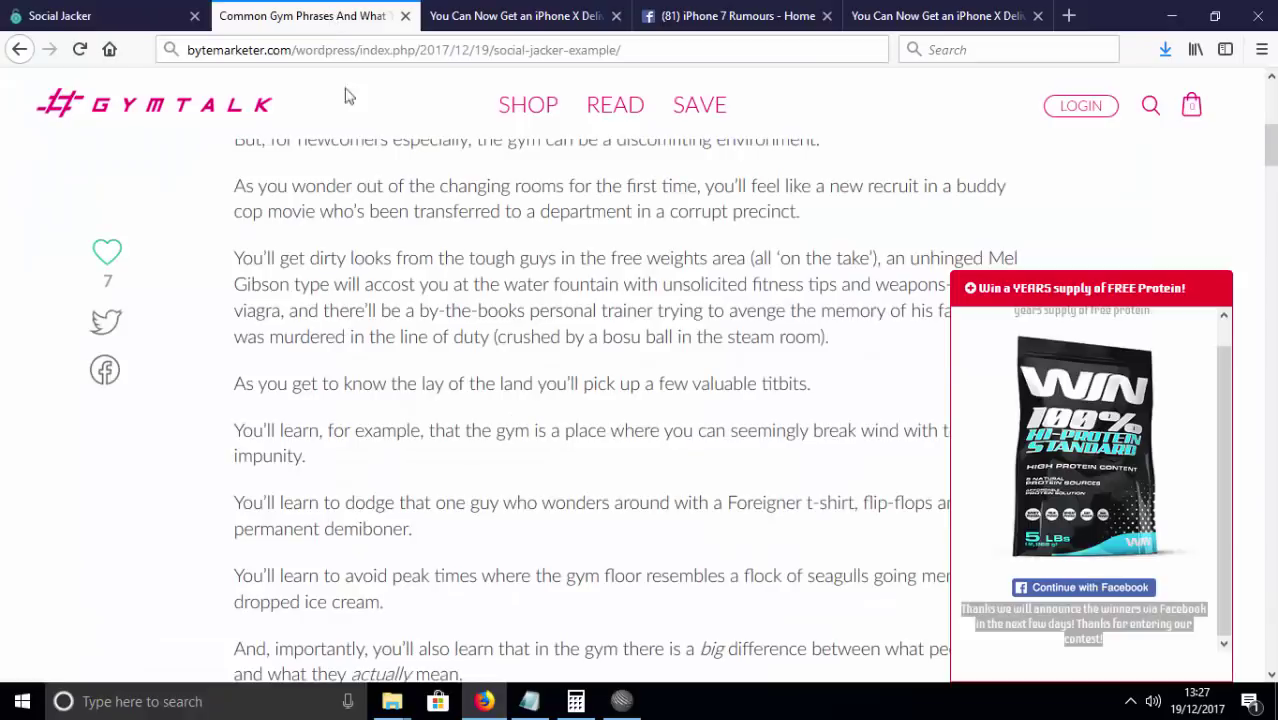
{"action": "scroll", "coordinate": [470, 423], "scroll_direction": "down", "scroll_amount": 5}
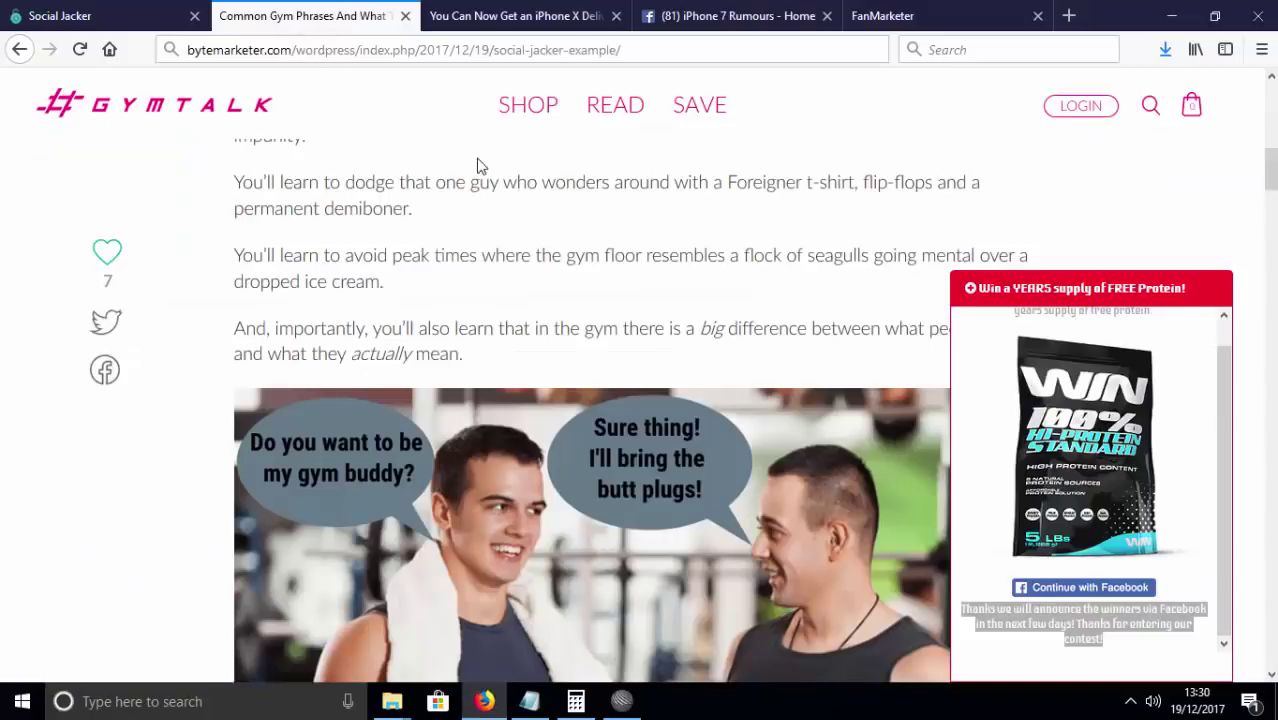
{"action": "left_click", "coordinate": [515, 15]}
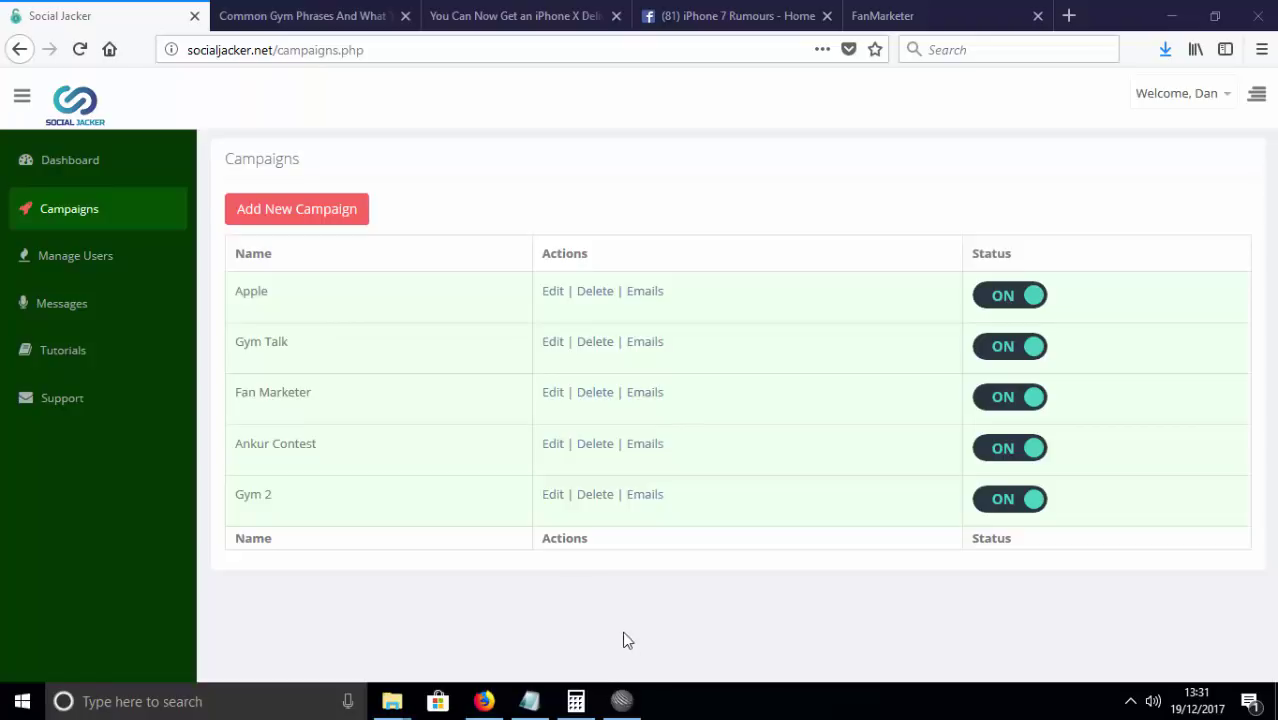
Open the Fan Marketer campaign for editing and show its Styles settings.
{"action": "left_click_drag", "start_coordinate": [224, 388], "coordinate": [318, 393]}
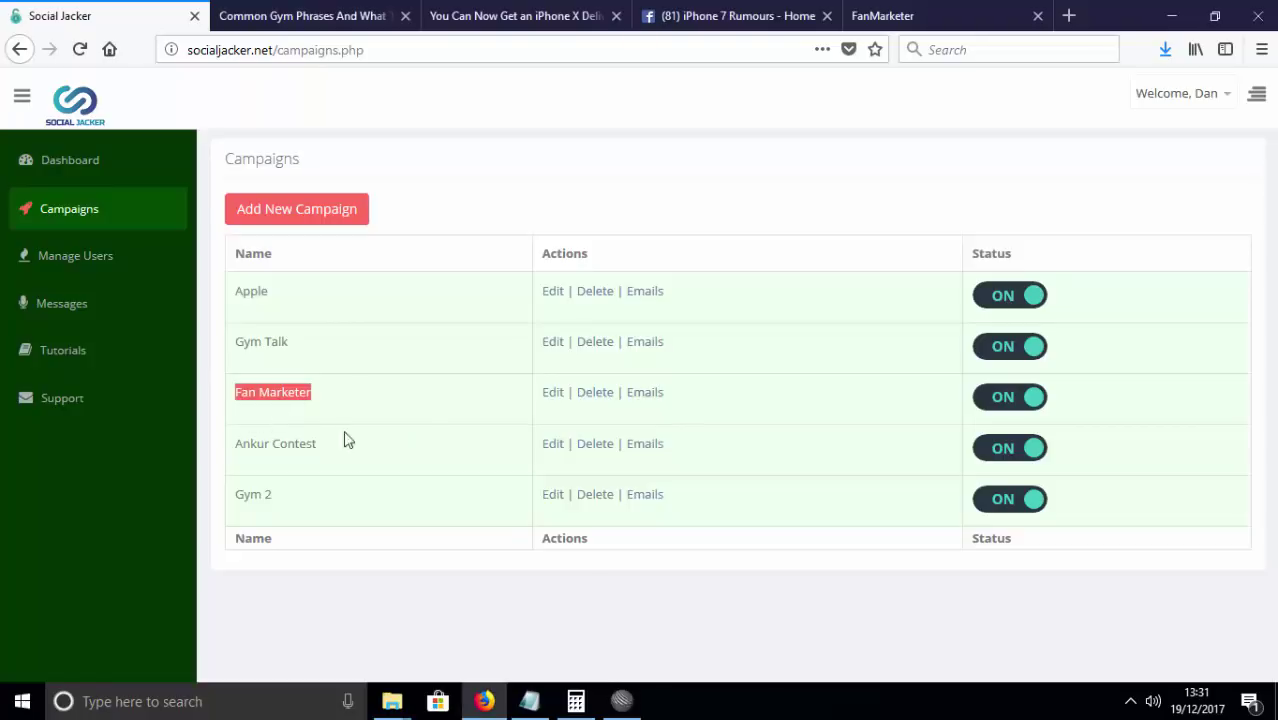
{"action": "left_click", "coordinate": [553, 395]}
{"action": "left_click", "coordinate": [378, 157]}
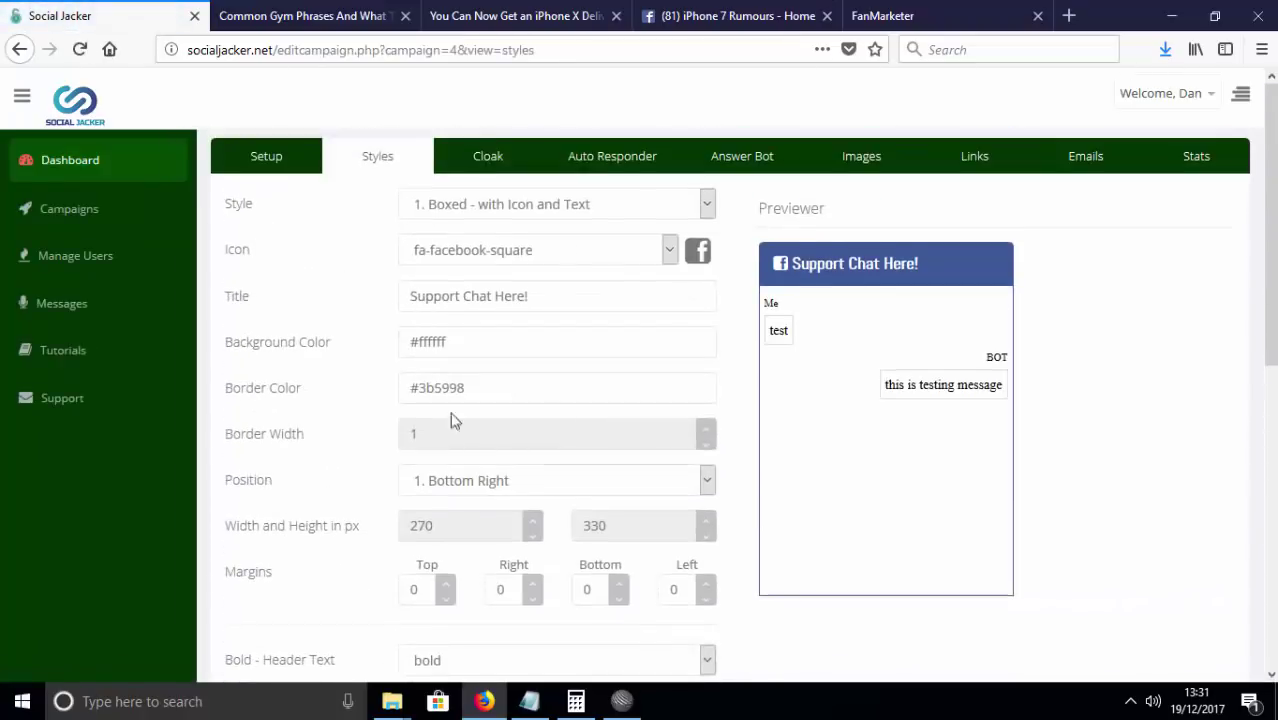
Review the Fan Marketer chat box styling: colors, size, header and content fonts, image uploads and the available Position options.
{"action": "scroll", "coordinate": [451, 419], "scroll_direction": "down", "scroll_amount": 6}
{"action": "scroll", "coordinate": [485, 491], "scroll_direction": "up", "scroll_amount": 6}
{"action": "scroll", "coordinate": [422, 405], "scroll_direction": "down", "scroll_amount": 6}
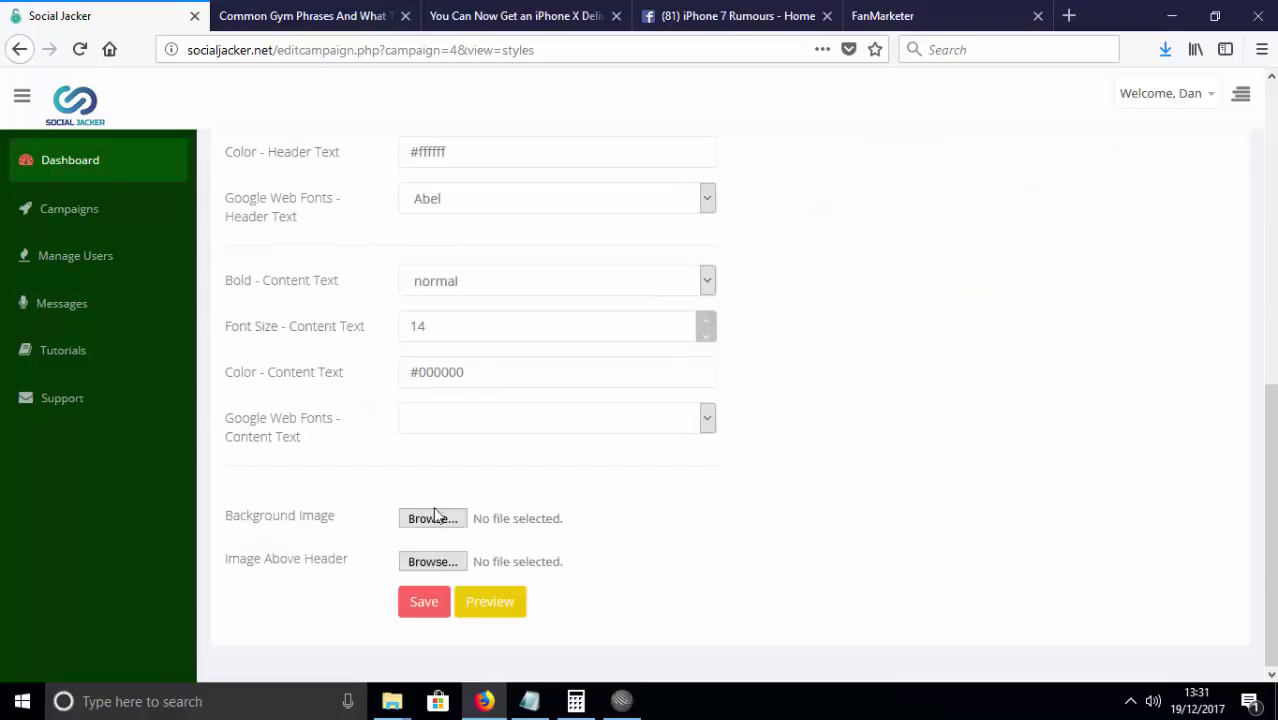
{"action": "scroll", "coordinate": [437, 512], "scroll_direction": "up", "scroll_amount": 6}
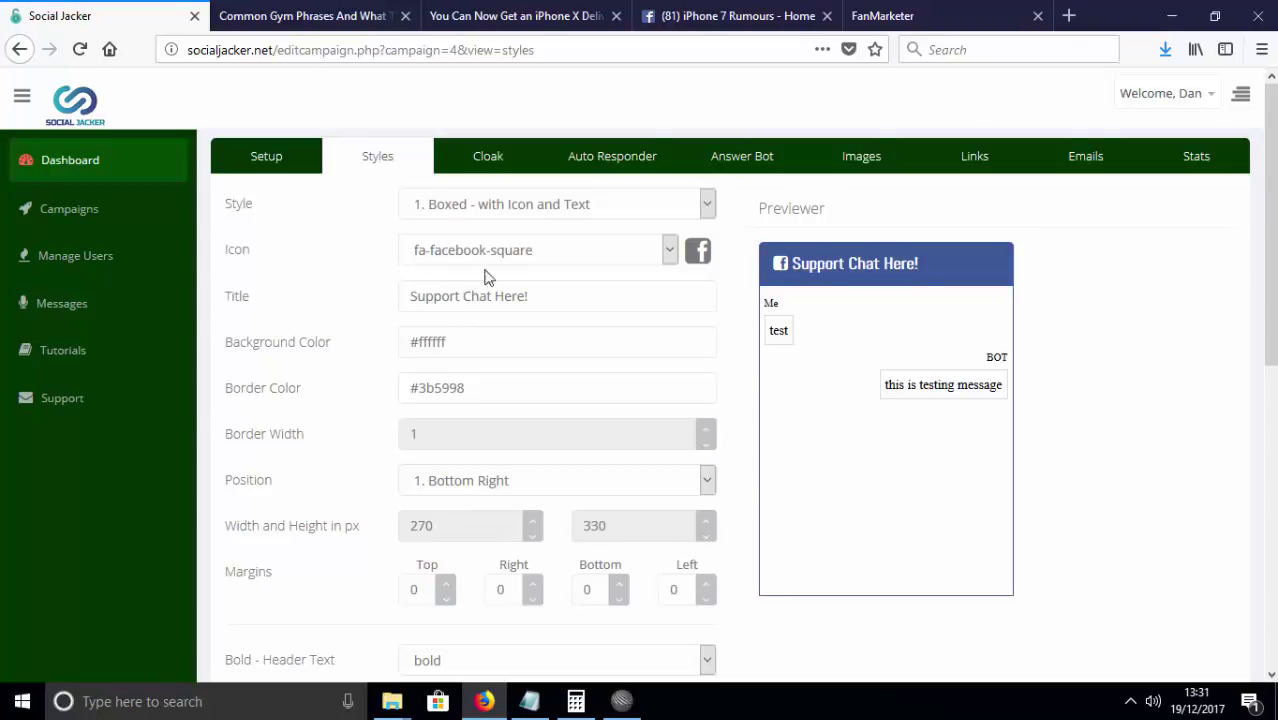
{"action": "scroll", "coordinate": [490, 400], "scroll_direction": "down", "scroll_amount": 4}
{"action": "scroll", "coordinate": [470, 500], "scroll_direction": "up", "scroll_amount": 2}
{"action": "scroll", "coordinate": [511, 479], "scroll_direction": "down", "scroll_amount": 4}
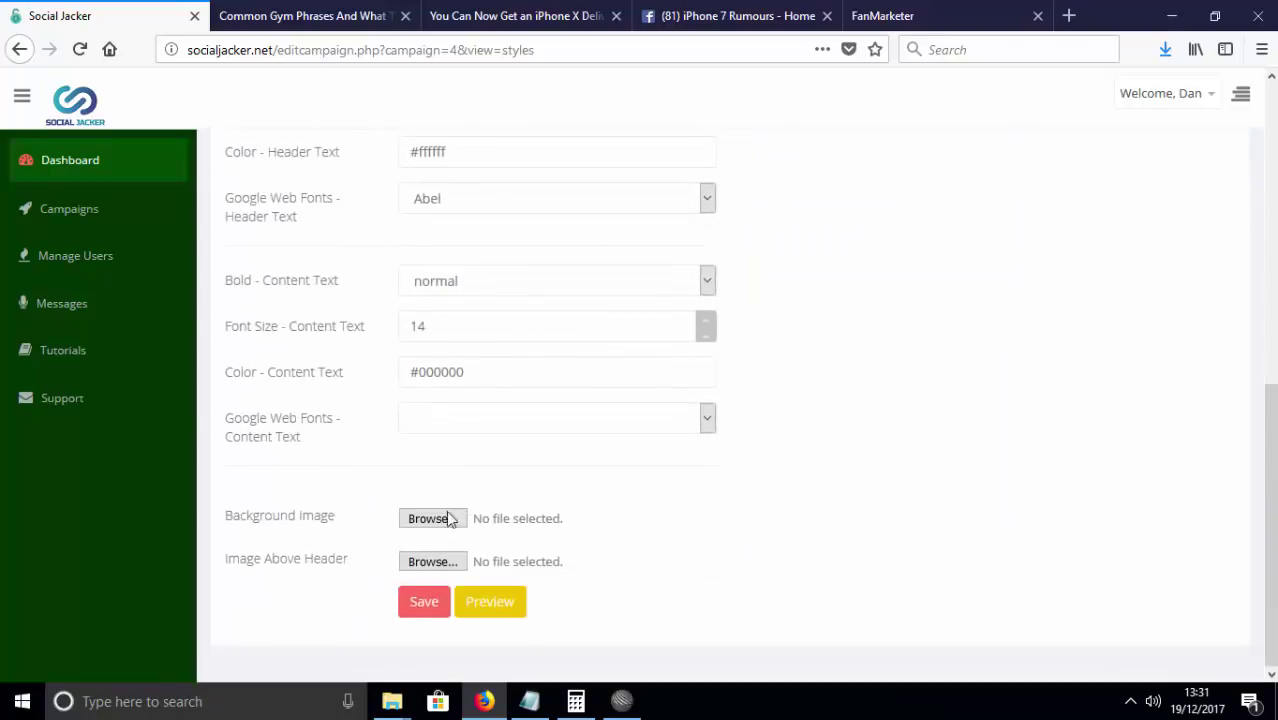
{"action": "scroll", "coordinate": [462, 585], "scroll_direction": "up", "scroll_amount": 5}
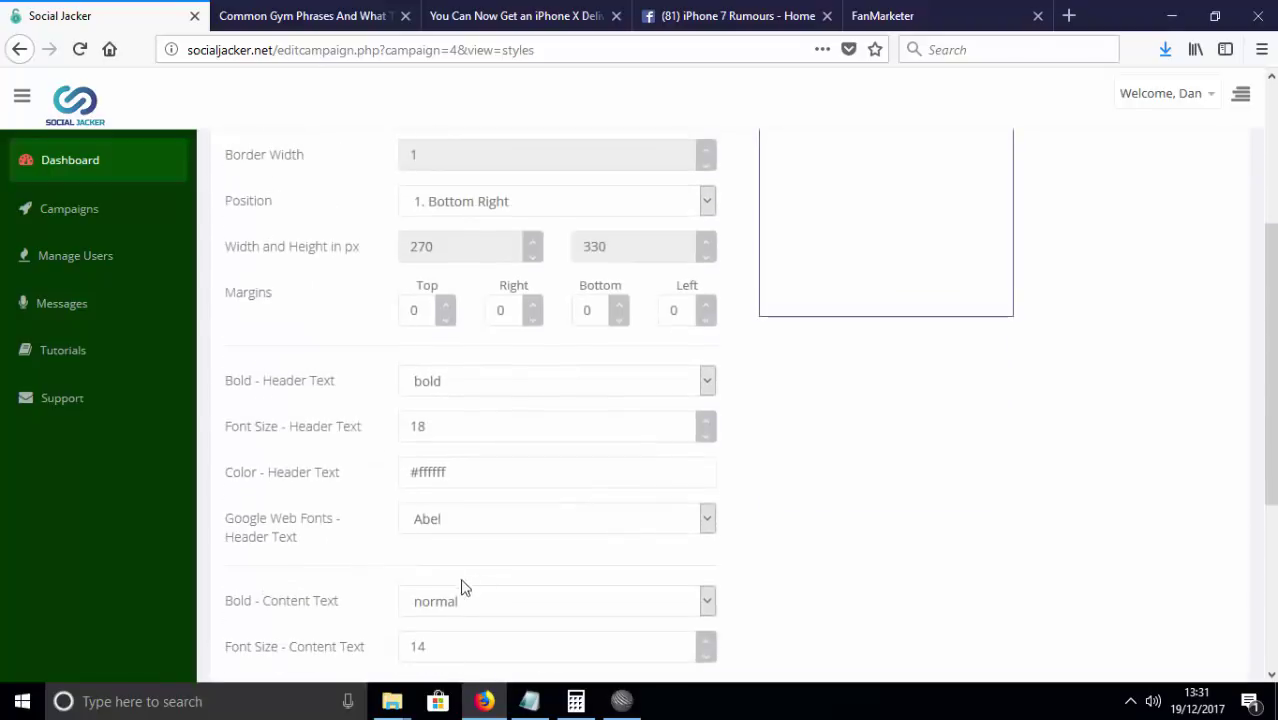
{"action": "scroll", "coordinate": [456, 572], "scroll_direction": "down", "scroll_amount": 2}
{"action": "scroll", "coordinate": [452, 572], "scroll_direction": "up", "scroll_amount": 2}
{"action": "scroll", "coordinate": [449, 573], "scroll_direction": "up", "scroll_amount": 4}
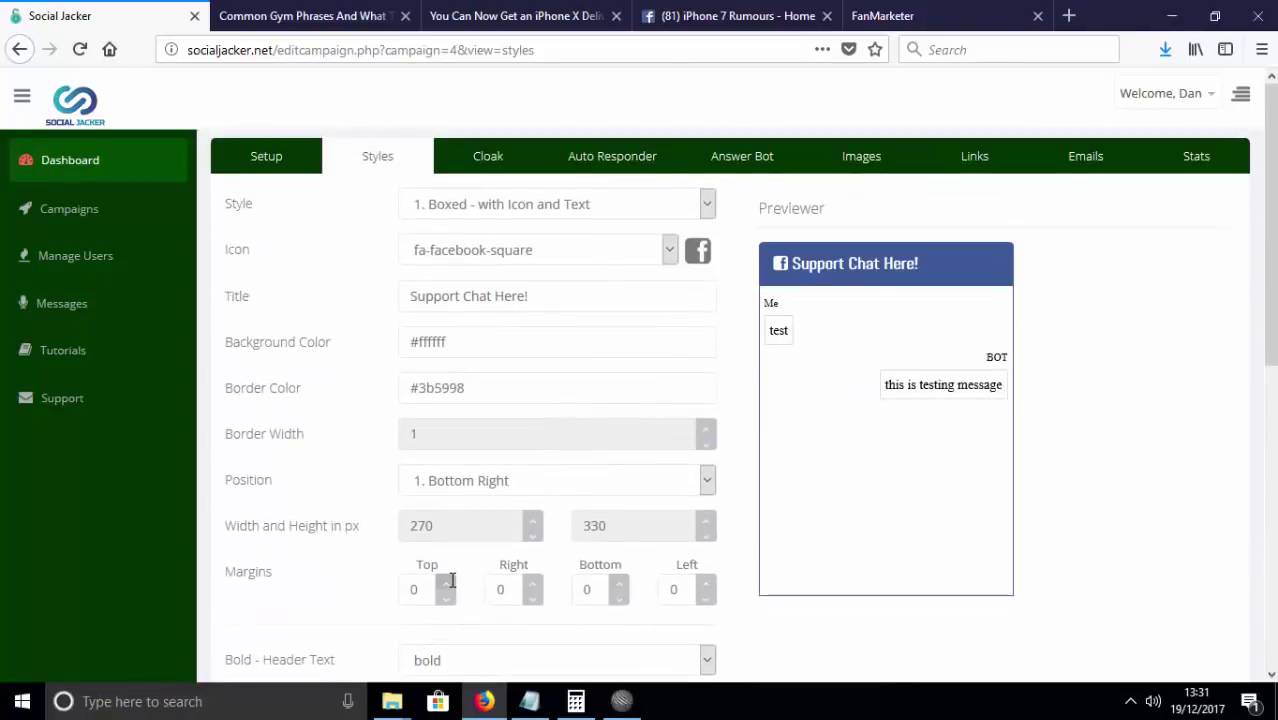
{"action": "left_click", "coordinate": [477, 490]}
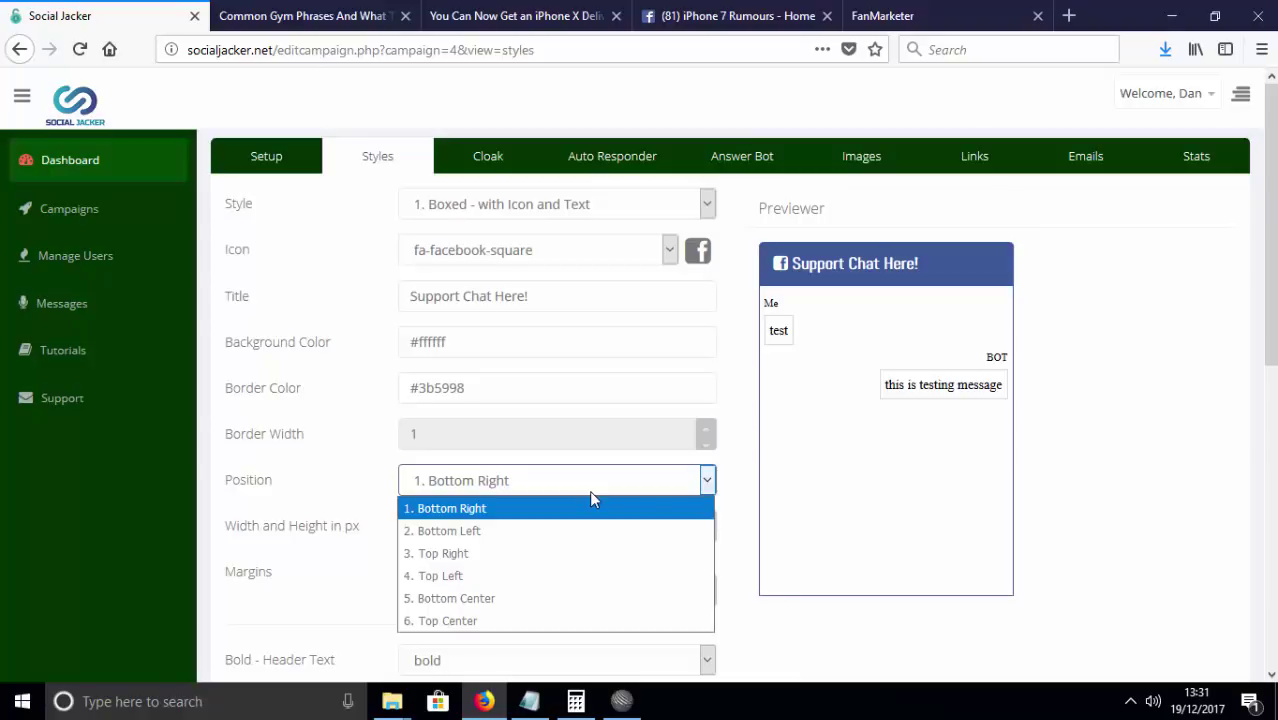
{"action": "left_click", "coordinate": [1153, 562]}
Look through the fanmarketer.co sales page that carries the collapsed Support Chat box.
{"action": "key", "text": "ctrl+shift+Tab"}
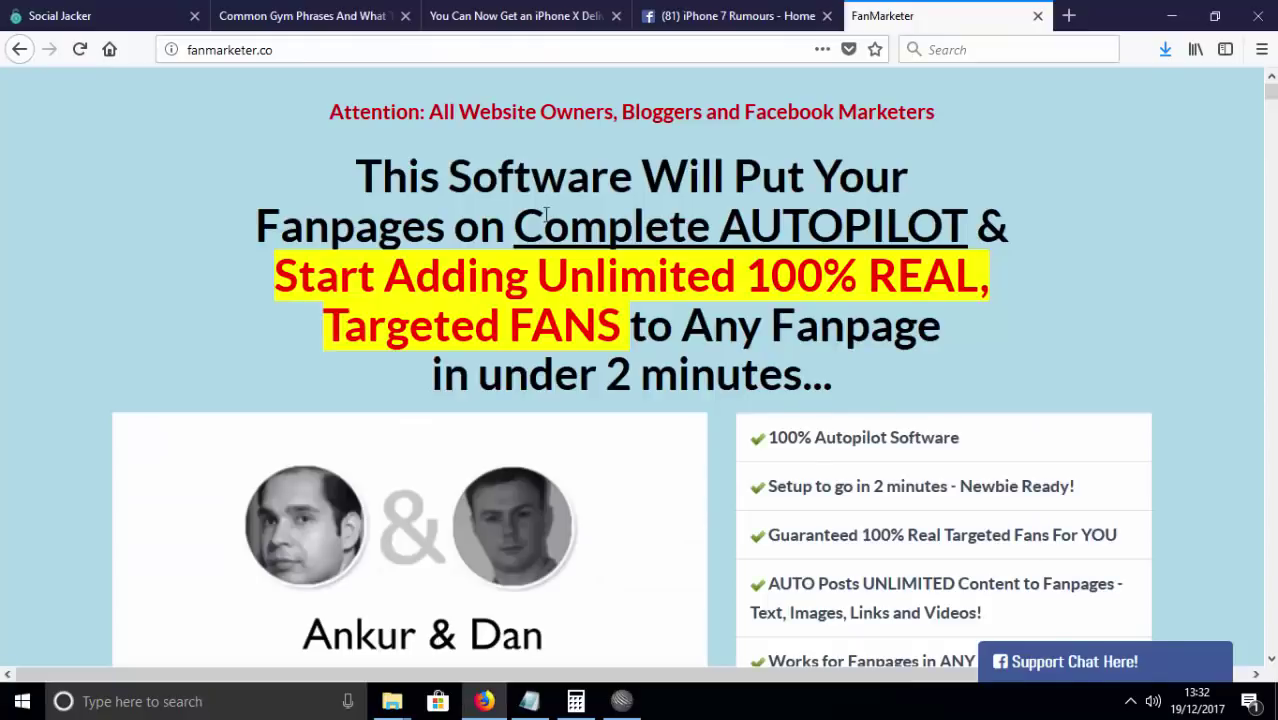
{"action": "scroll", "coordinate": [236, 350], "scroll_direction": "down", "scroll_amount": 8}
{"action": "scroll", "coordinate": [243, 357], "scroll_direction": "up", "scroll_amount": 8}
{"action": "scroll", "coordinate": [278, 310], "scroll_direction": "down", "scroll_amount": 10}
{"action": "scroll", "coordinate": [273, 300], "scroll_direction": "up", "scroll_amount": 7}
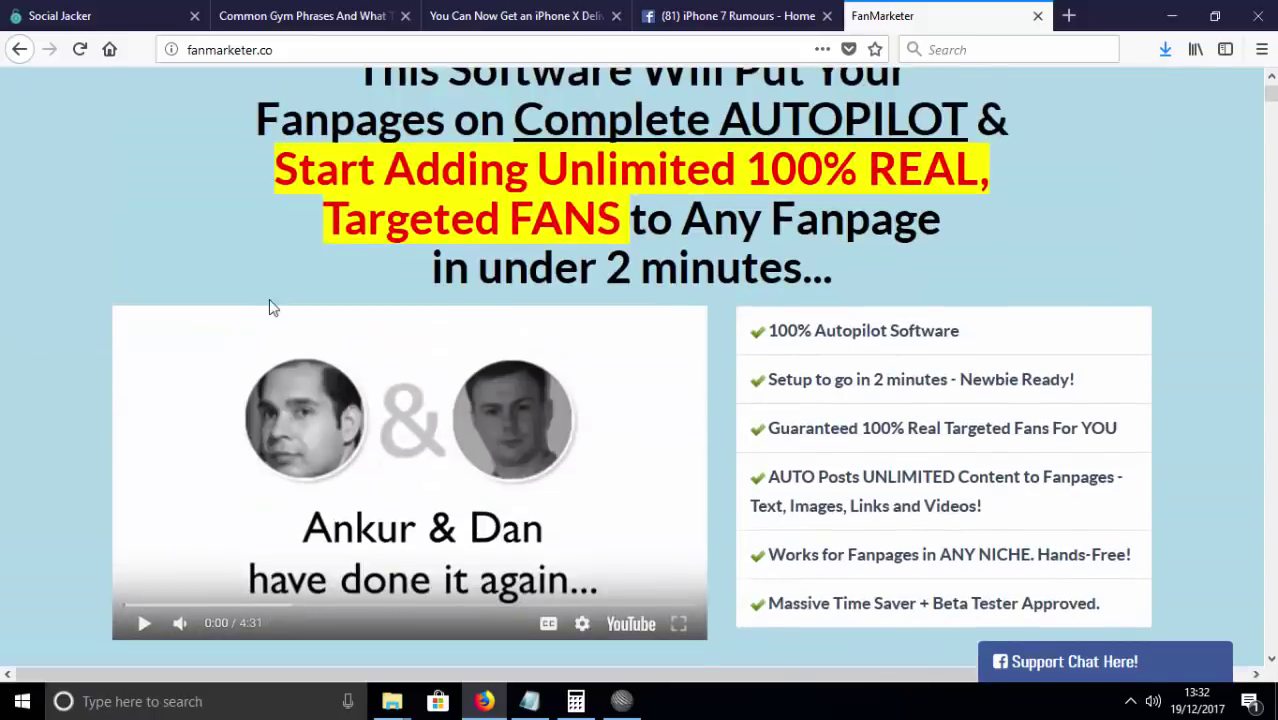
{"action": "scroll", "coordinate": [272, 302], "scroll_direction": "down", "scroll_amount": 7}
{"action": "scroll", "coordinate": [272, 302], "scroll_direction": "up", "scroll_amount": 7}
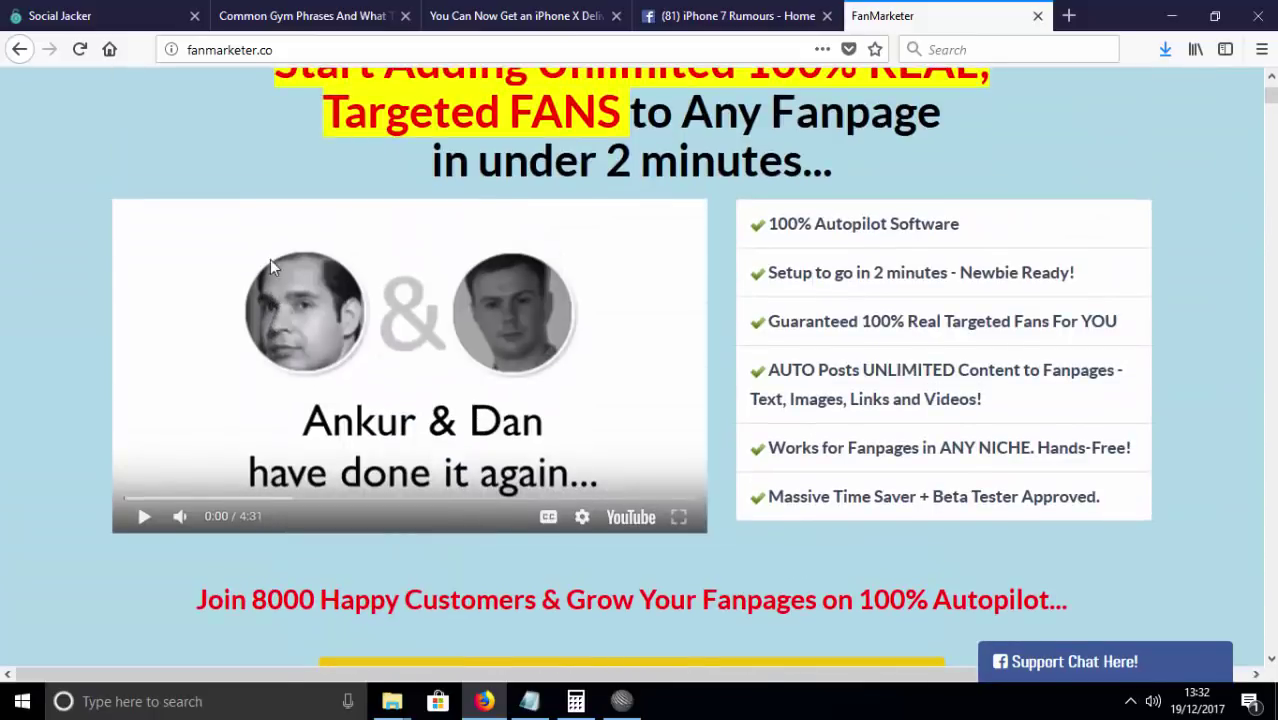
{"action": "scroll", "coordinate": [266, 254], "scroll_direction": "up", "scroll_amount": 3}
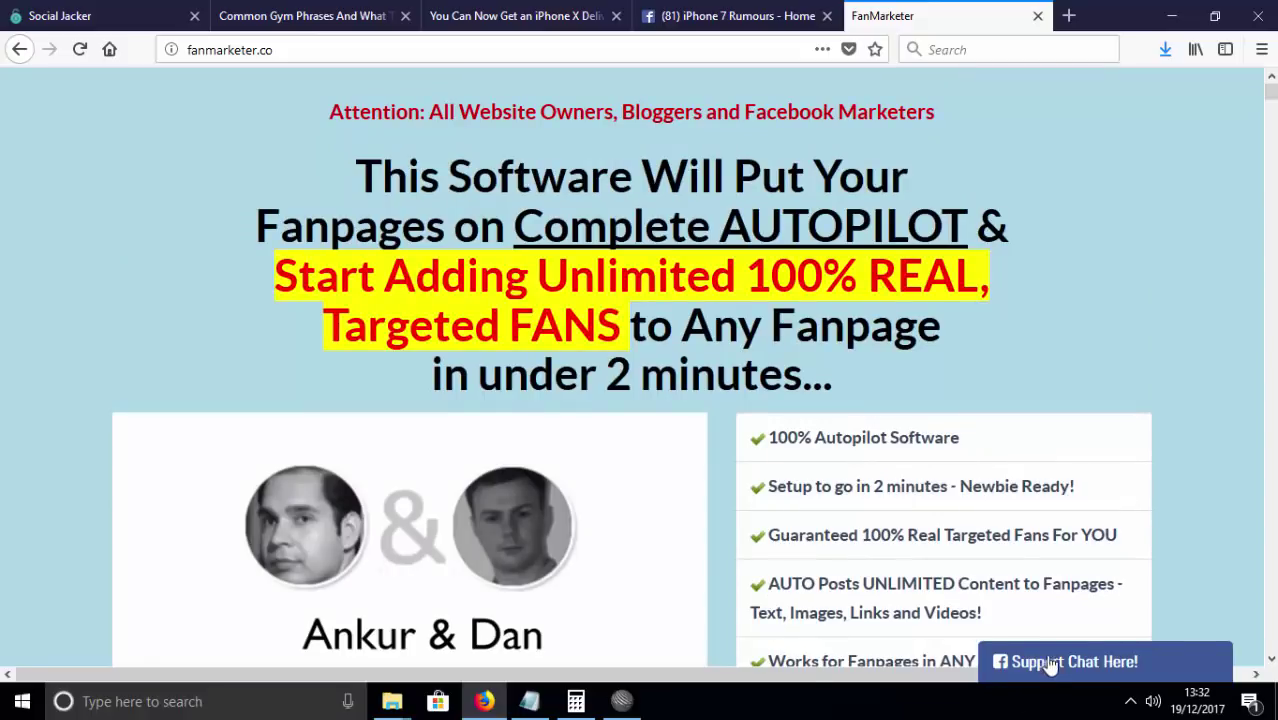
Expand the Support Chat box on fanmarketer.co and compare it with the preview in the campaign's Styles settings.
{"action": "left_click", "coordinate": [1081, 662]}
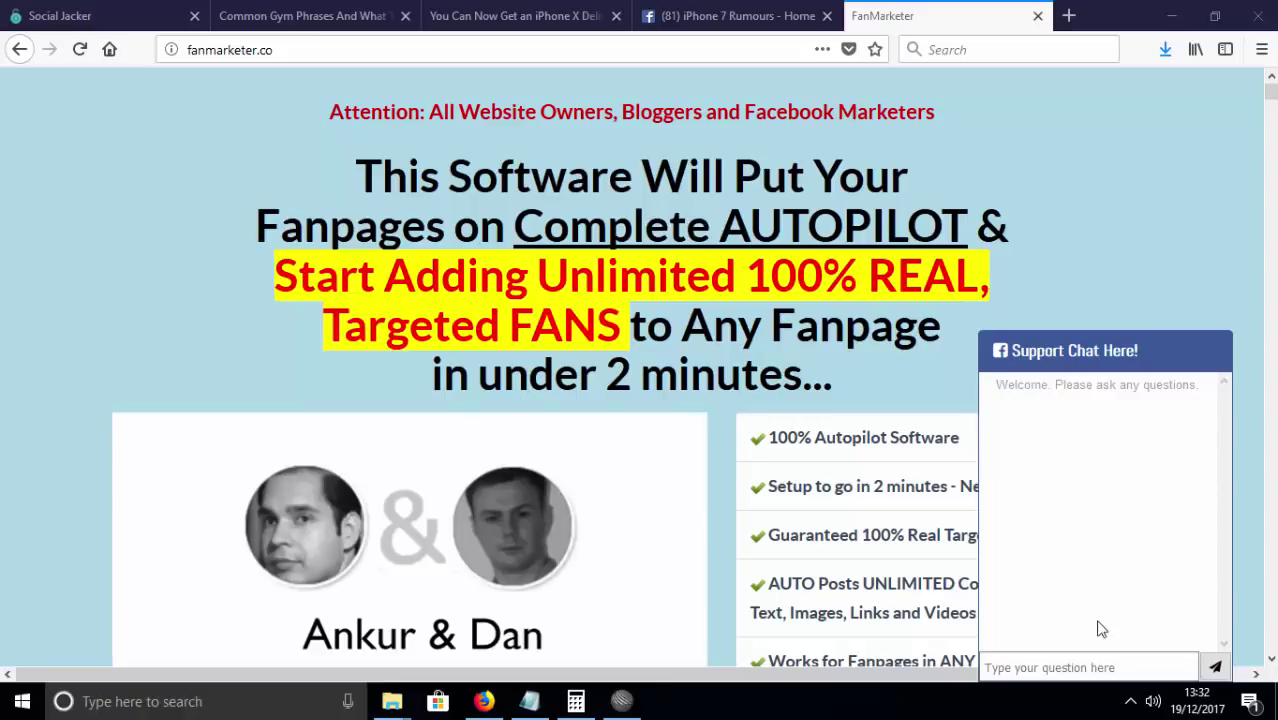
{"action": "left_click", "coordinate": [1055, 661]}
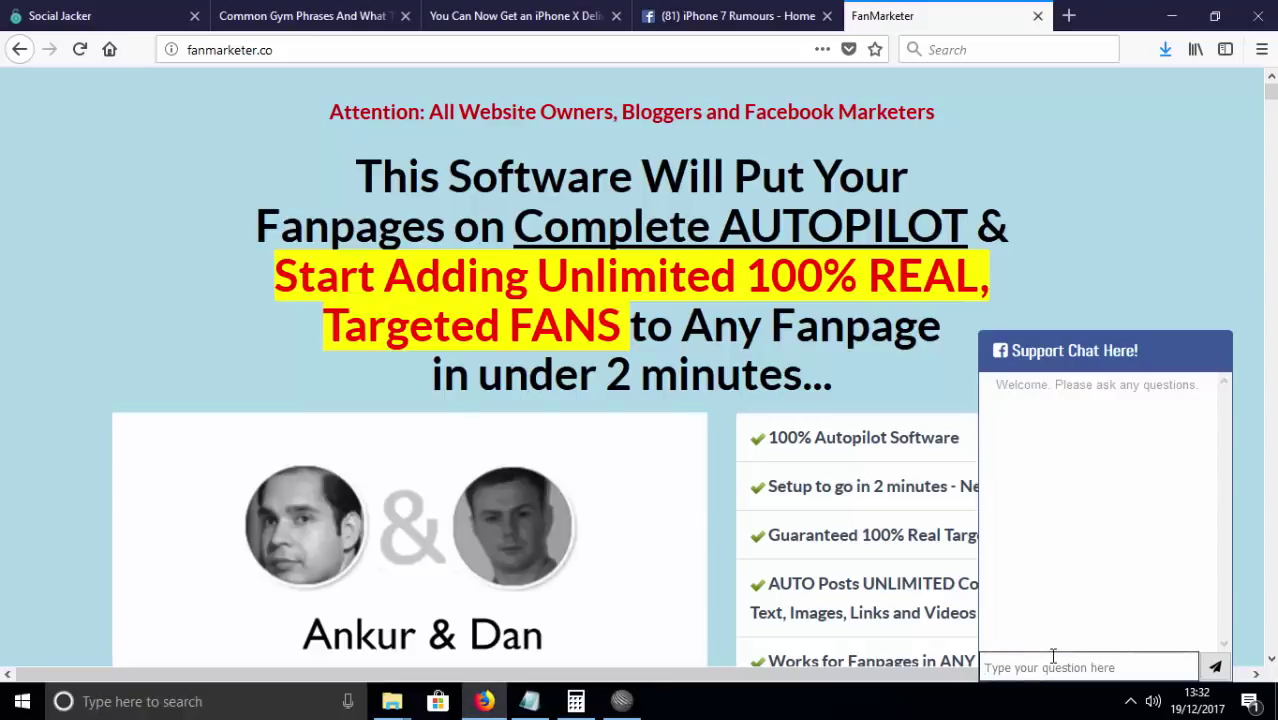
{"action": "left_click", "coordinate": [180, 12]}
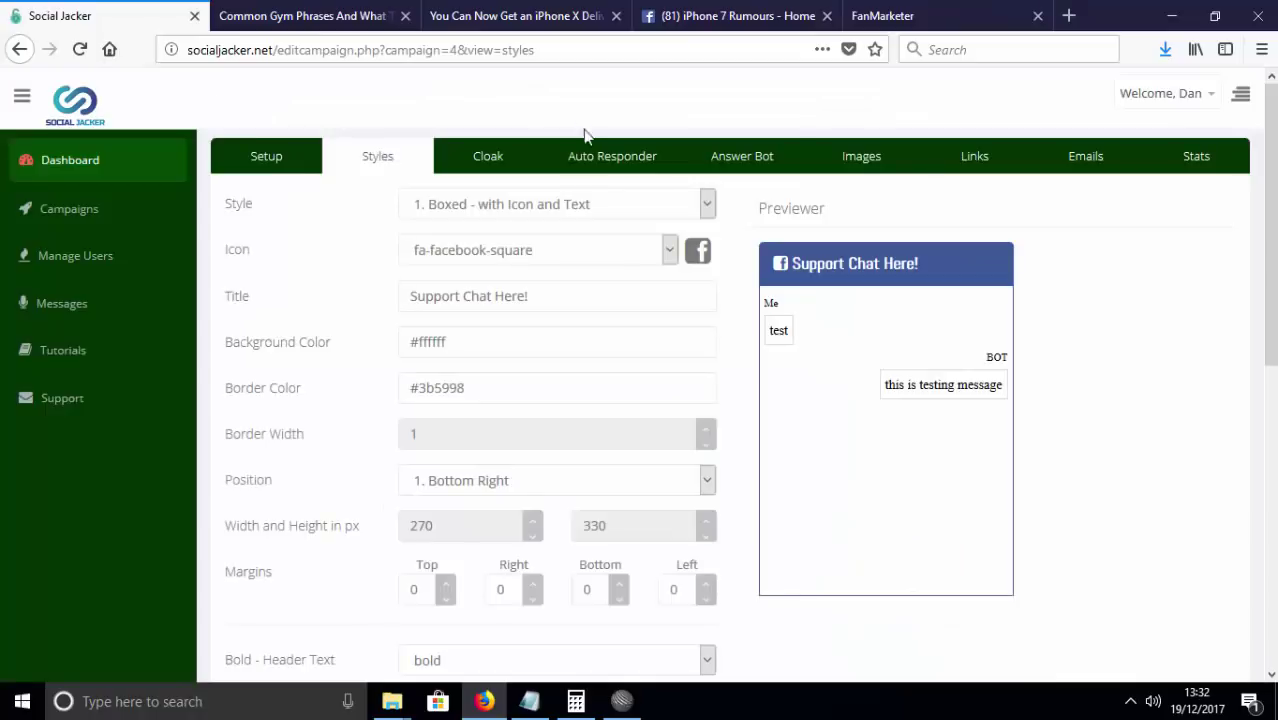
{"action": "left_click", "coordinate": [910, 12]}
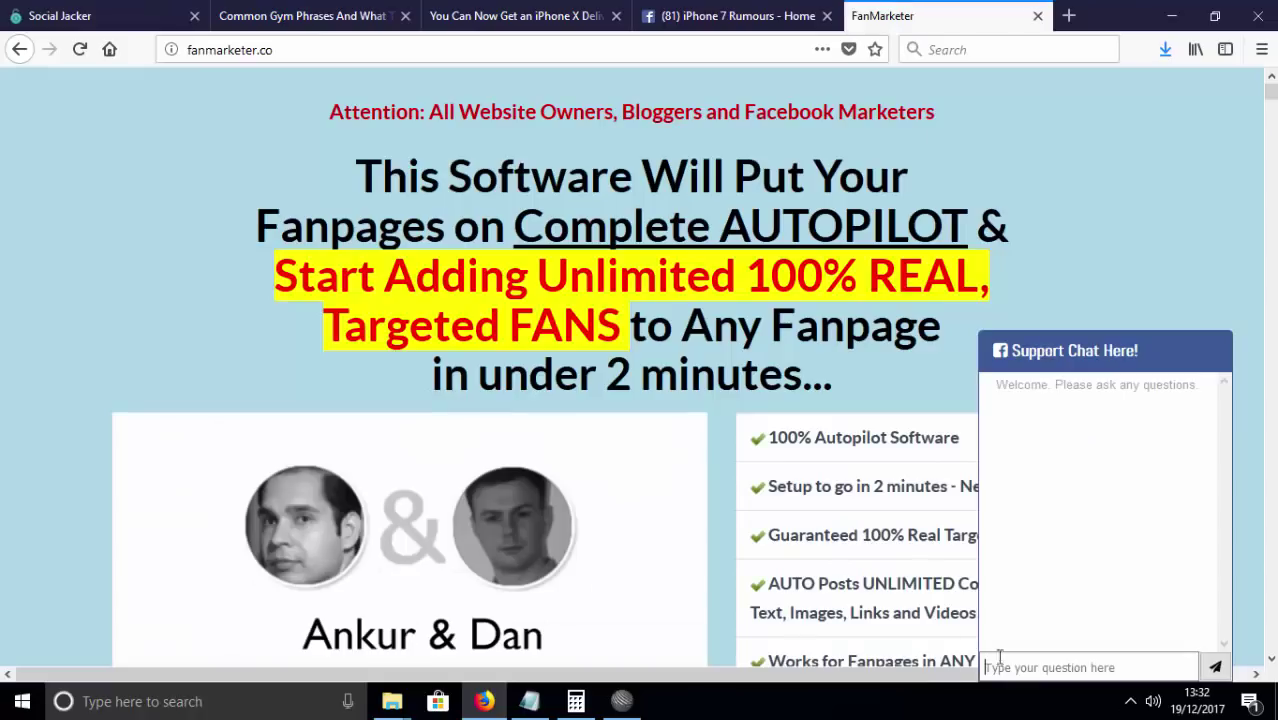
Ask the Support Chat "Where are the tutorials ?", check the tutorials page linked in its reply, and close that page.
{"action": "left_click", "coordinate": [1020, 666]}
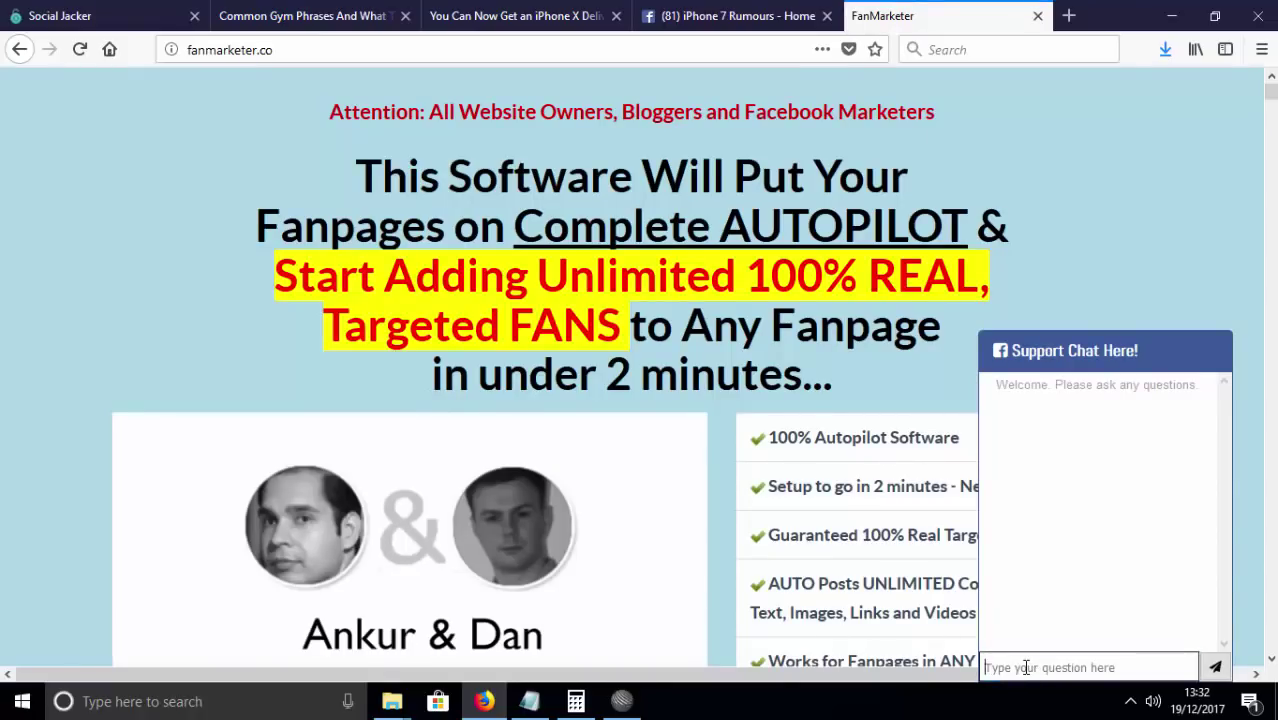
{"action": "type", "text": "wher"}
{"action": "key", "text": "BackSpace"}
{"action": "key", "text": "BackSpace"}
{"action": "key", "text": "BackSpace"}
{"action": "key", "text": "BackSpace"}
{"action": "type", "text": "Where are the tutorials ?"}
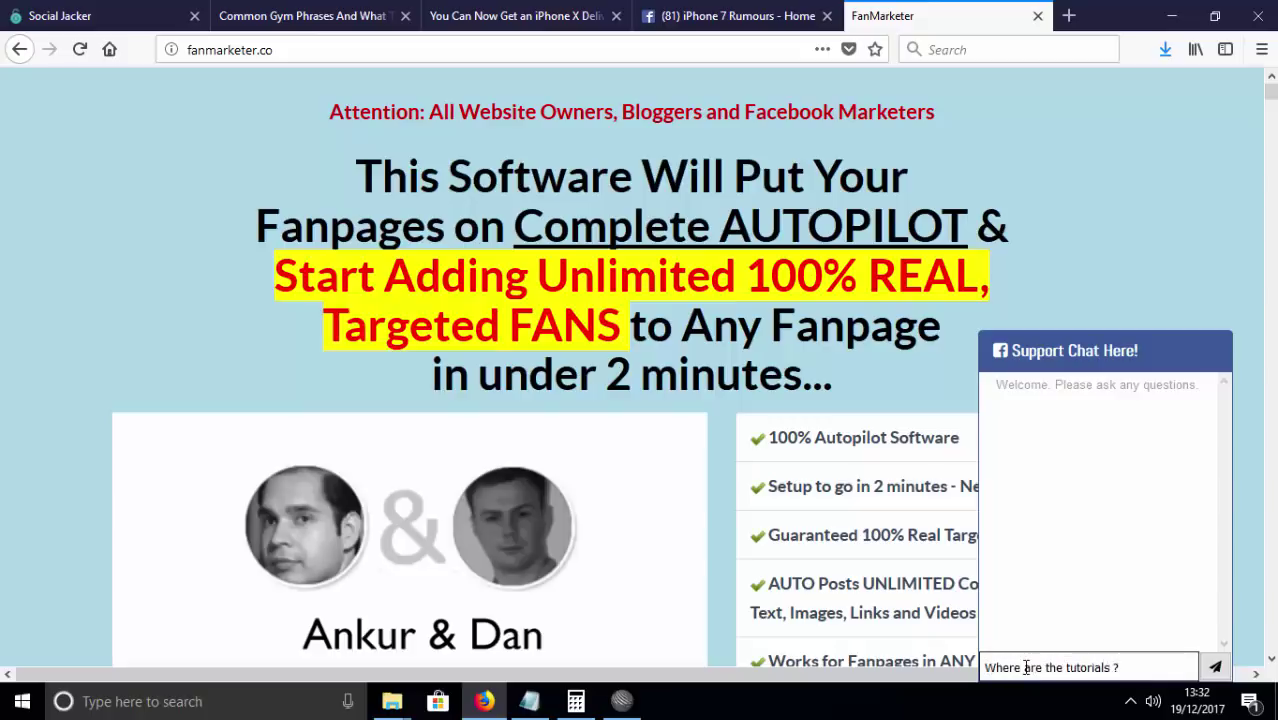
{"action": "key", "text": "Return"}
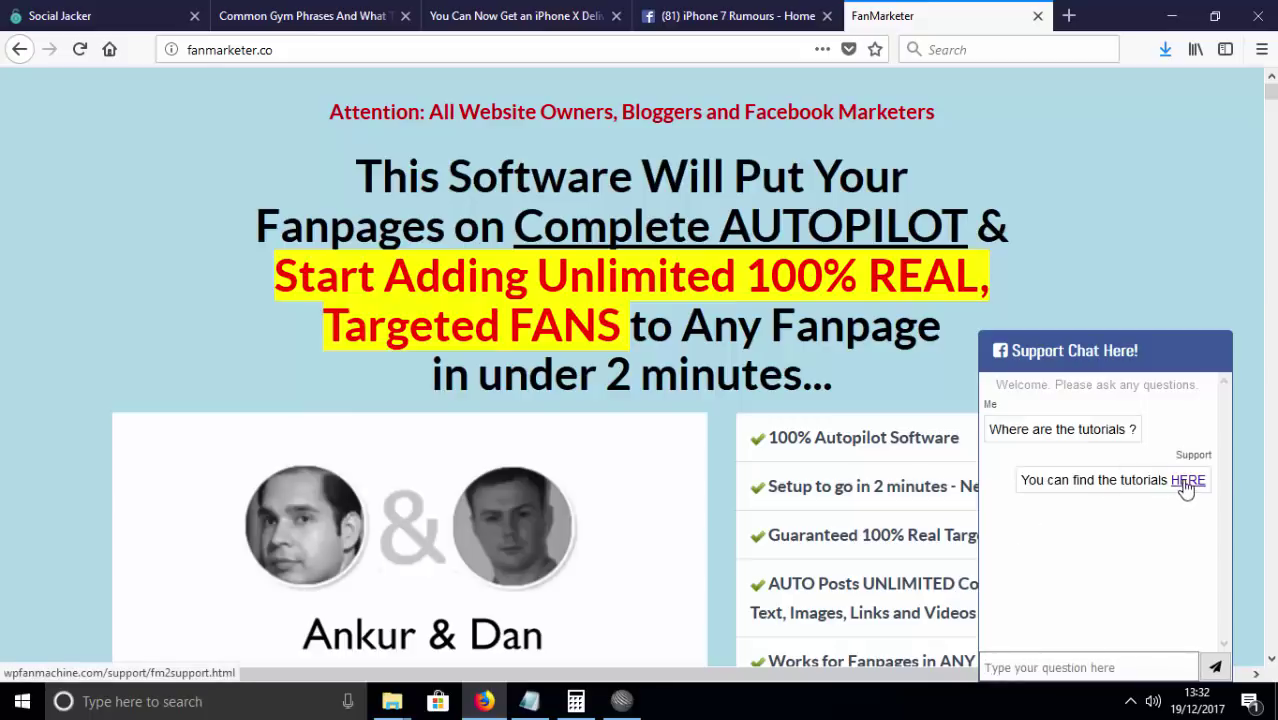
{"action": "left_click", "coordinate": [1187, 481]}
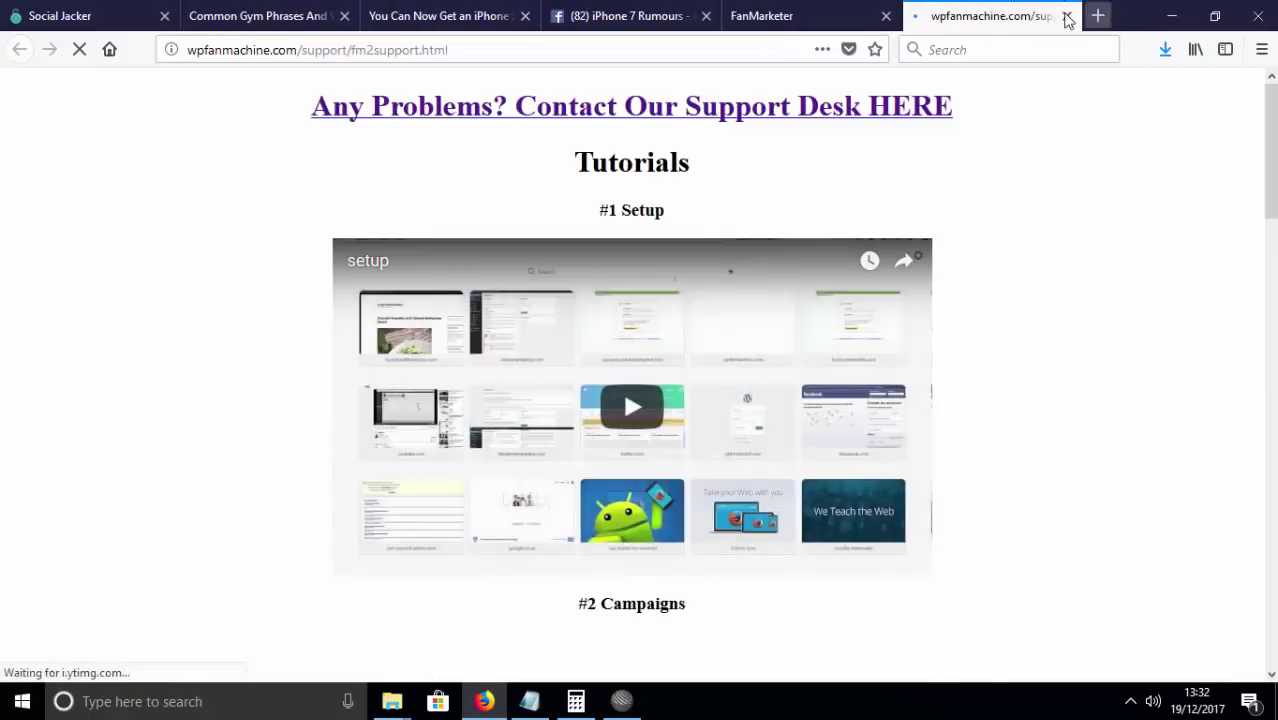
{"action": "key", "text": "ctrl+w"}
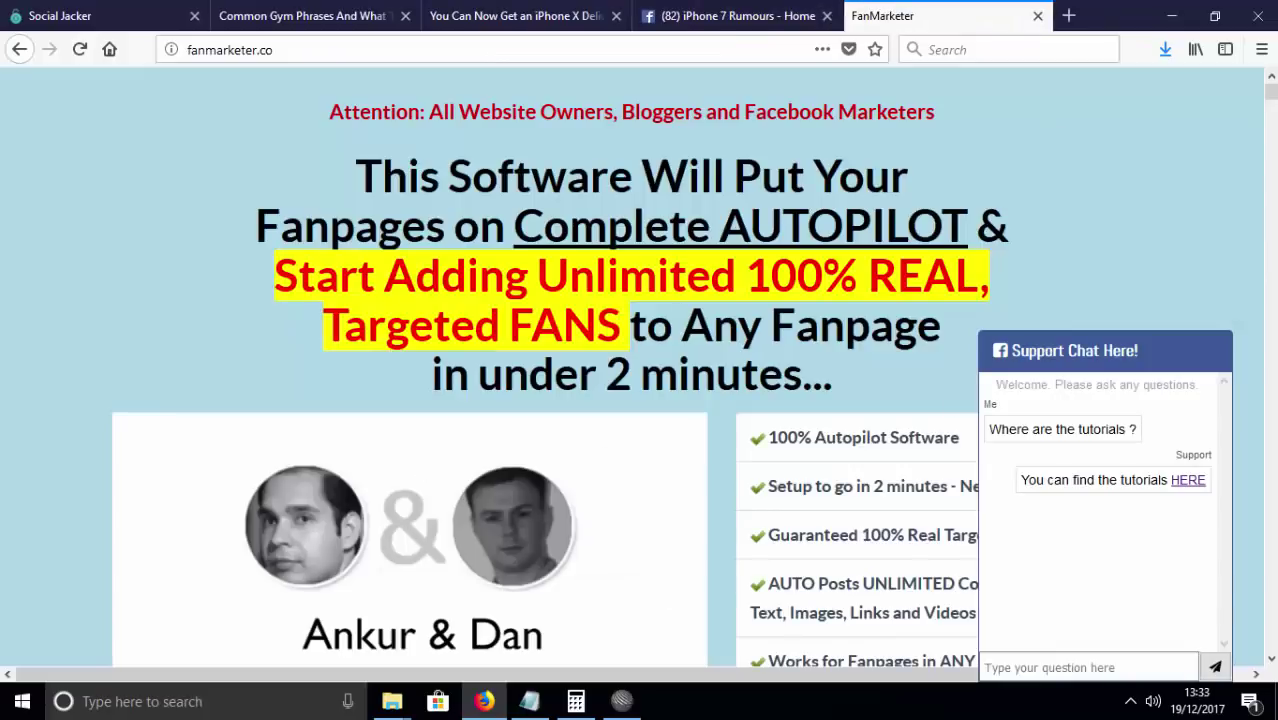
Ask the Support Chat "Is there an oto ?", open the page linked in its reply, and close that page.
{"action": "left_click", "coordinate": [1025, 660]}
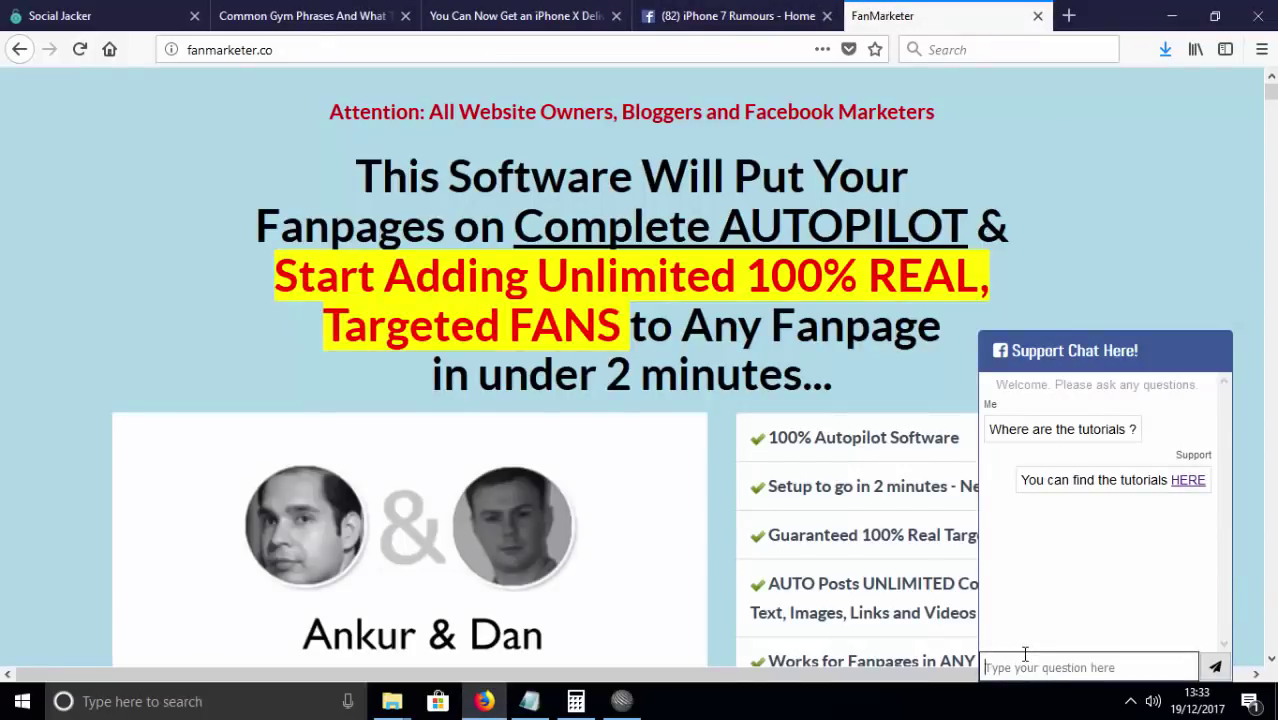
{"action": "type", "text": "Wjh"}
{"action": "key", "text": "BackSpace"}
{"action": "key", "text": "BackSpace"}
{"action": "key", "text": "BackSpace"}
{"action": "type", "text": "Is ther"}
{"action": "key", "text": "Return"}
{"action": "left_click", "coordinate": [1080, 598]}
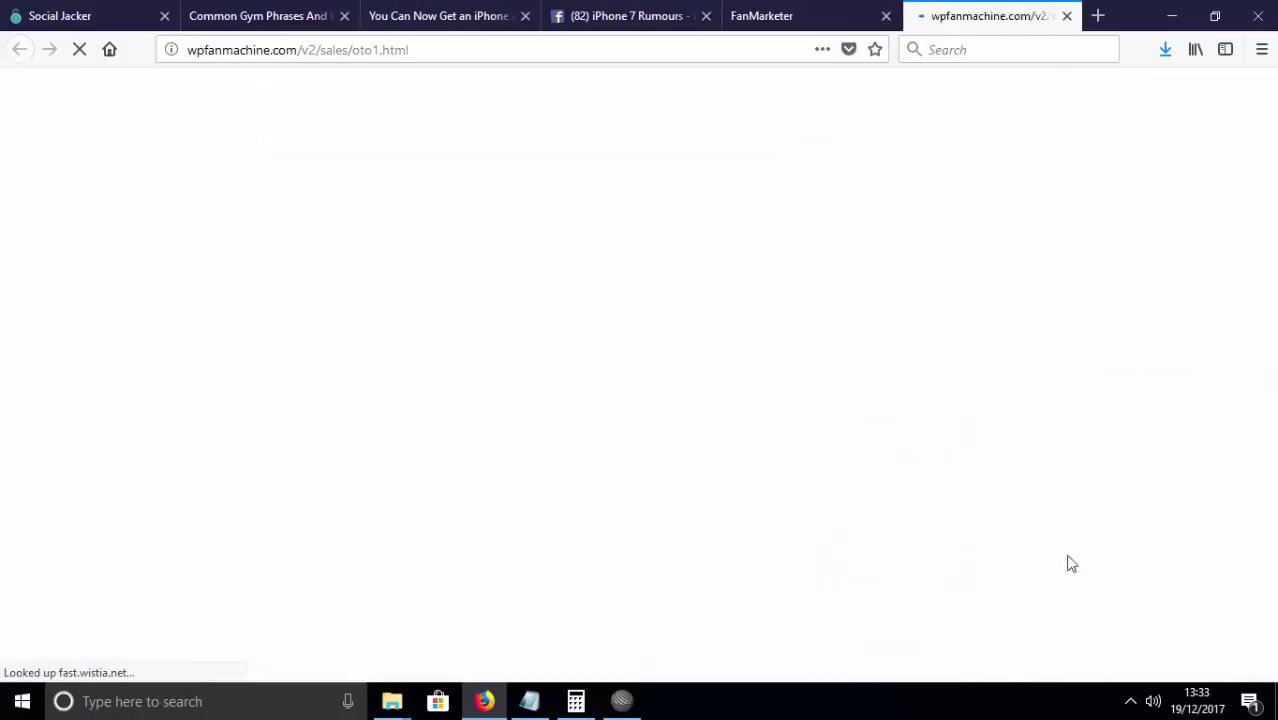
{"action": "left_click", "coordinate": [1066, 16]}
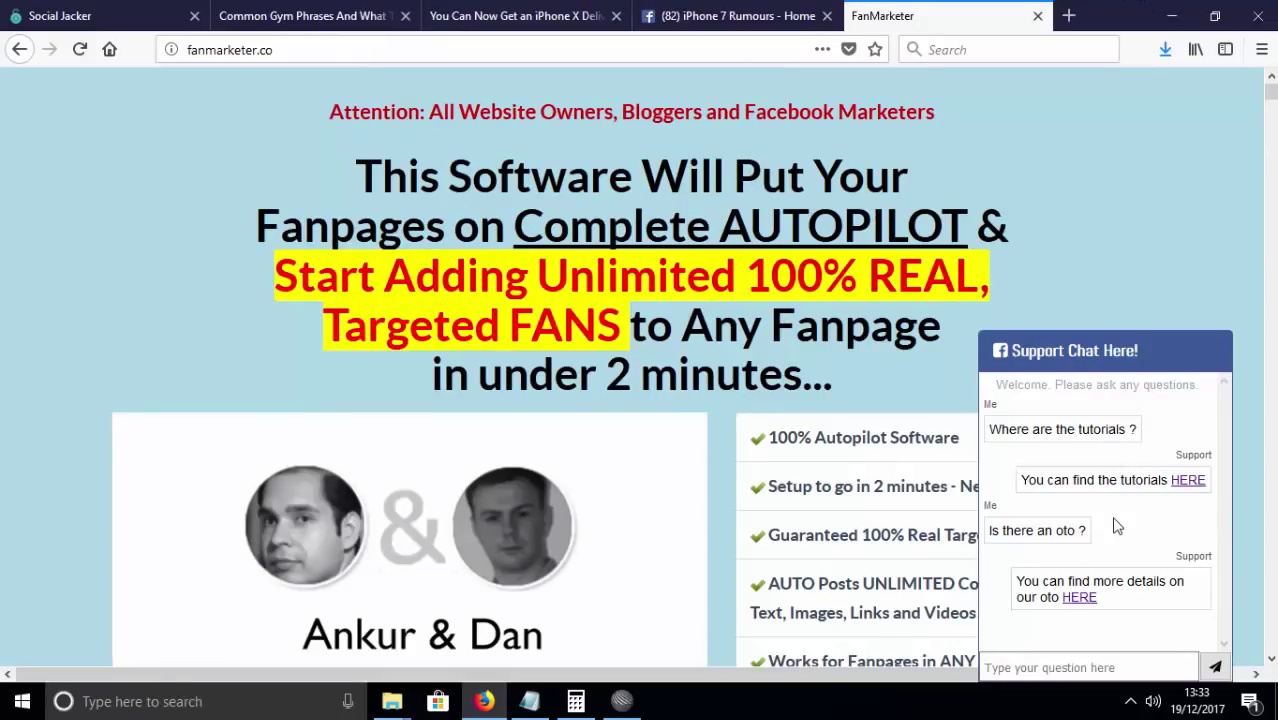
Review the Fan Marketer campaign's Answer Bot keywords and spintax responses alongside its Setup settings.
{"action": "left_click", "coordinate": [104, 12]}
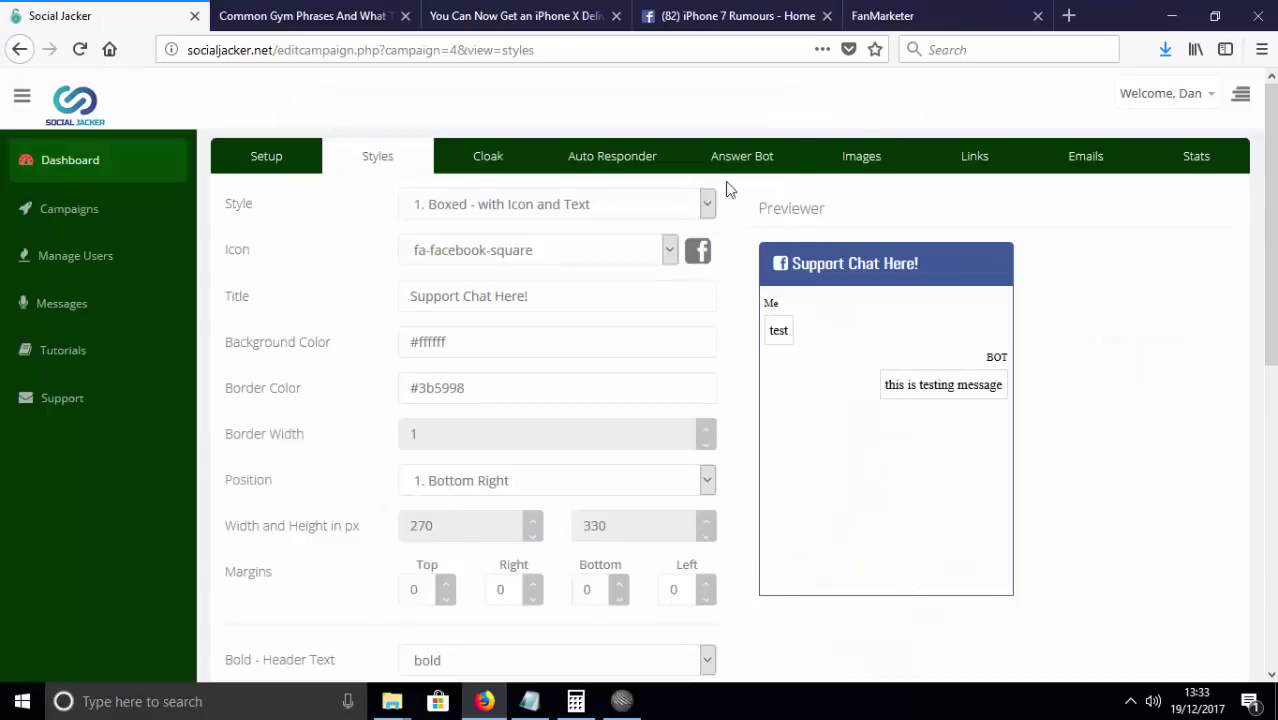
{"action": "left_click", "coordinate": [740, 158]}
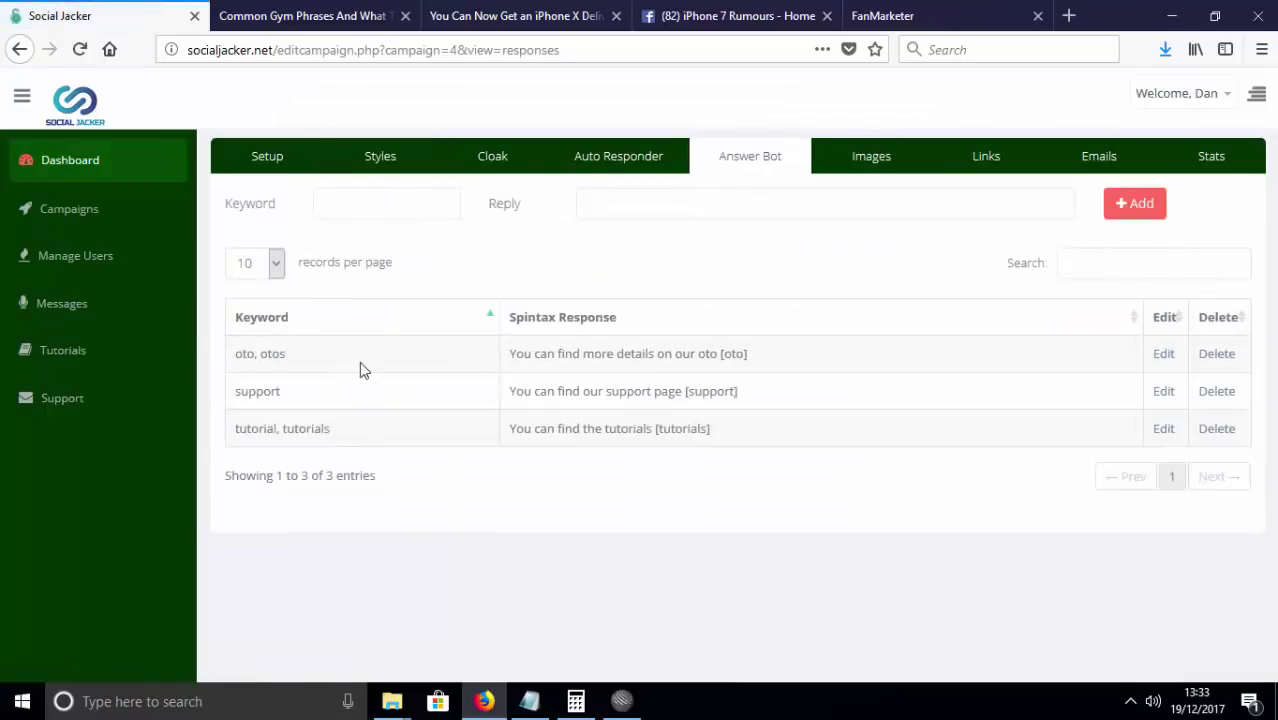
{"action": "left_click_drag", "start_coordinate": [250, 428], "coordinate": [330, 428]}
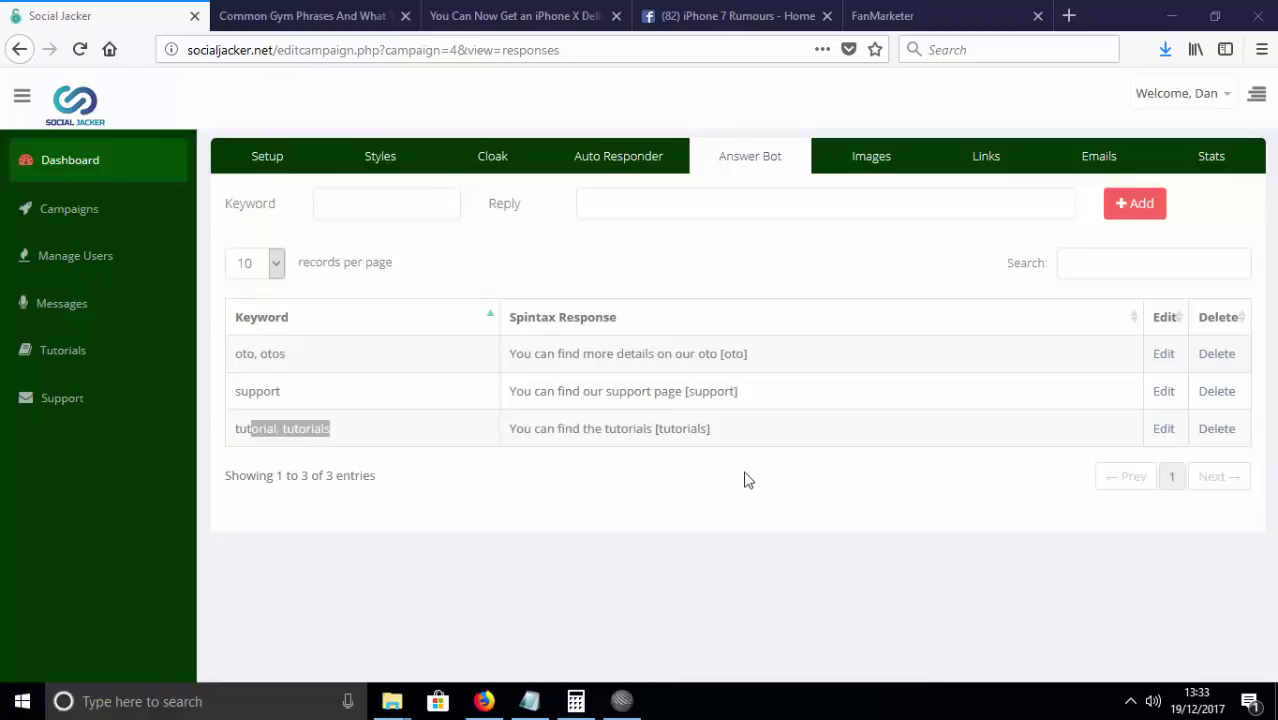
{"action": "left_click", "coordinate": [274, 155]}
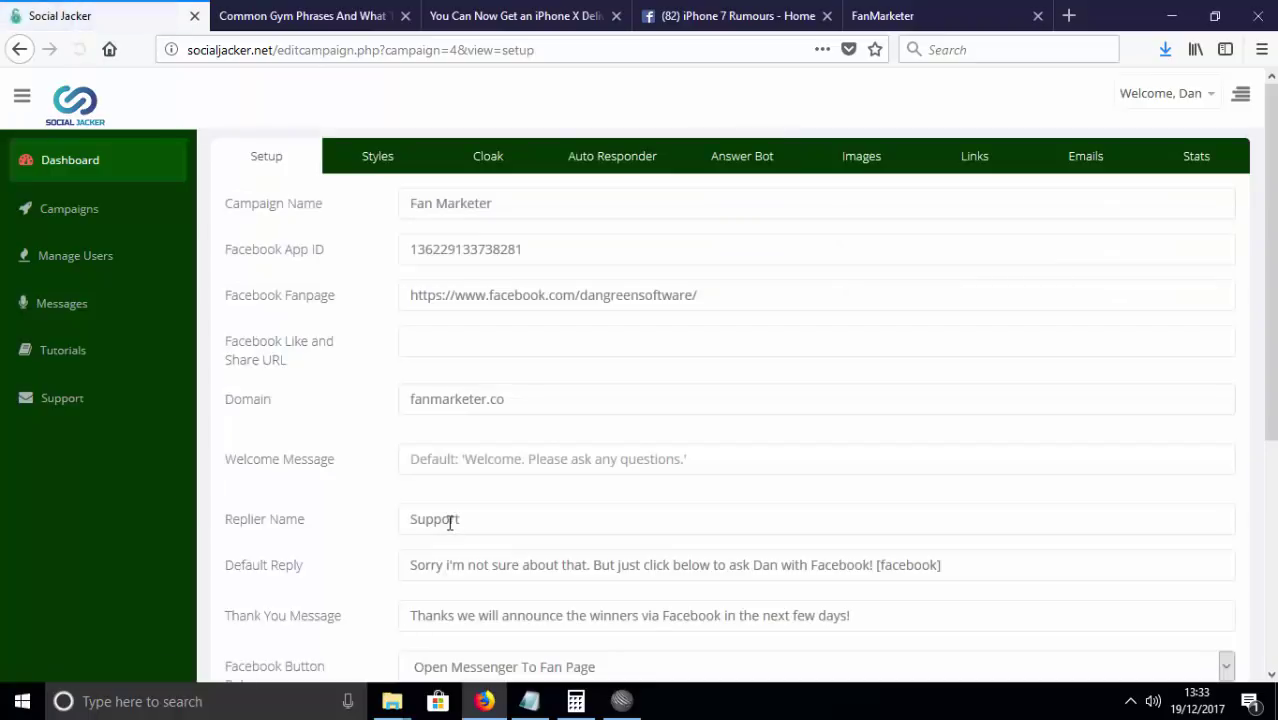
{"action": "scroll", "coordinate": [480, 470], "scroll_direction": "down", "scroll_amount": 2}
{"action": "scroll", "coordinate": [450, 360], "scroll_direction": "up", "scroll_amount": 2}
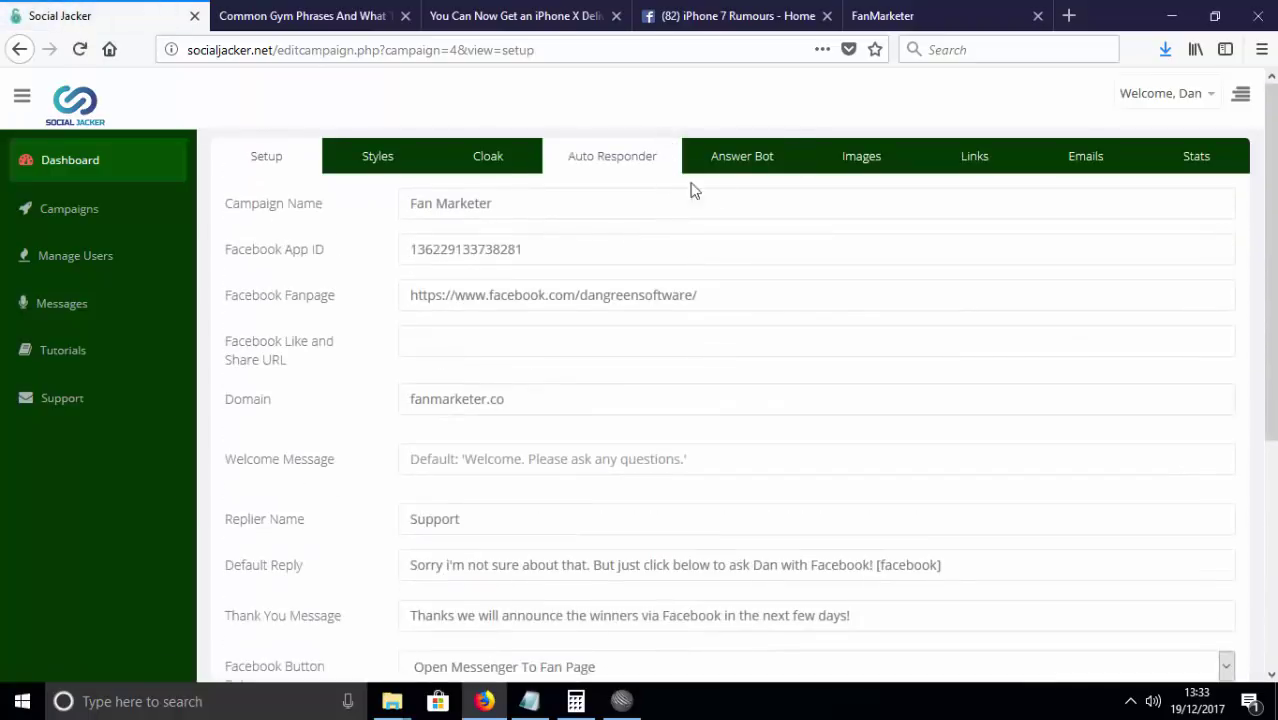
{"action": "left_click", "coordinate": [738, 161]}
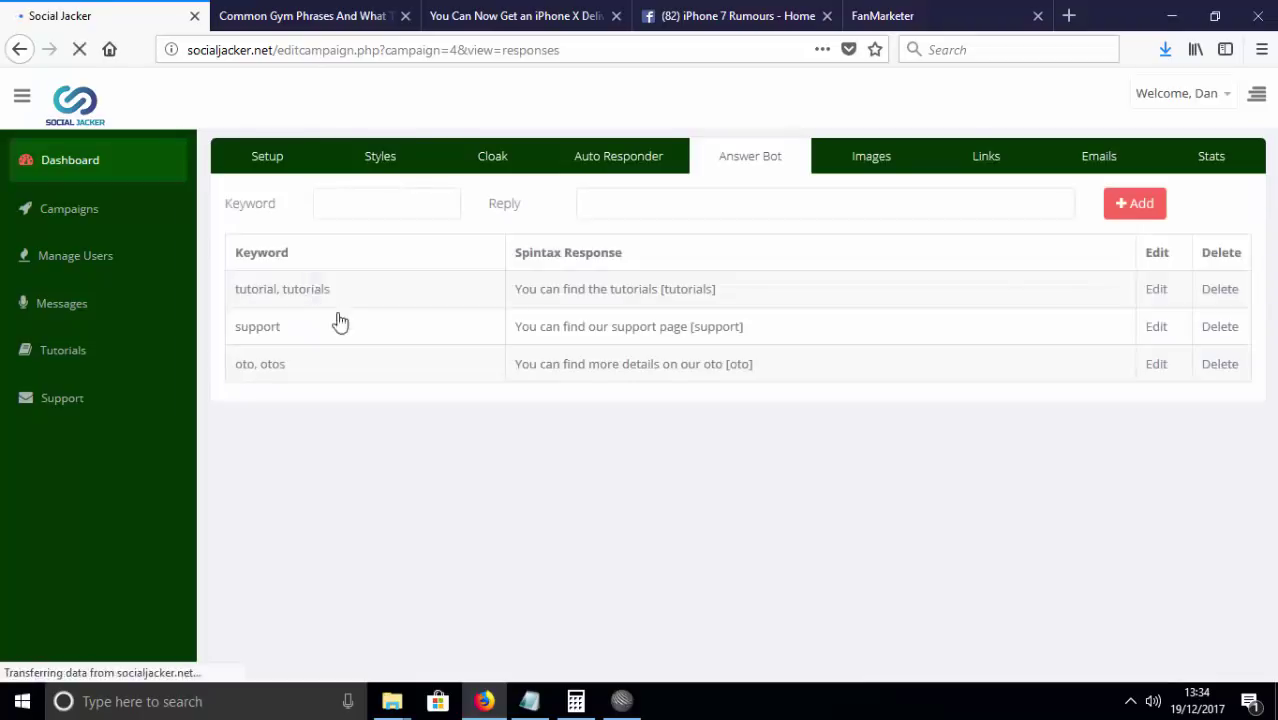
{"action": "triple_click", "coordinate": [300, 370]}
{"action": "left_click_drag", "start_coordinate": [314, 397], "coordinate": [257, 391]}
Look over the campaign's Setup settings, from the fan page and domain to the replier name and Facebook button behavior.
{"action": "left_click", "coordinate": [276, 165]}
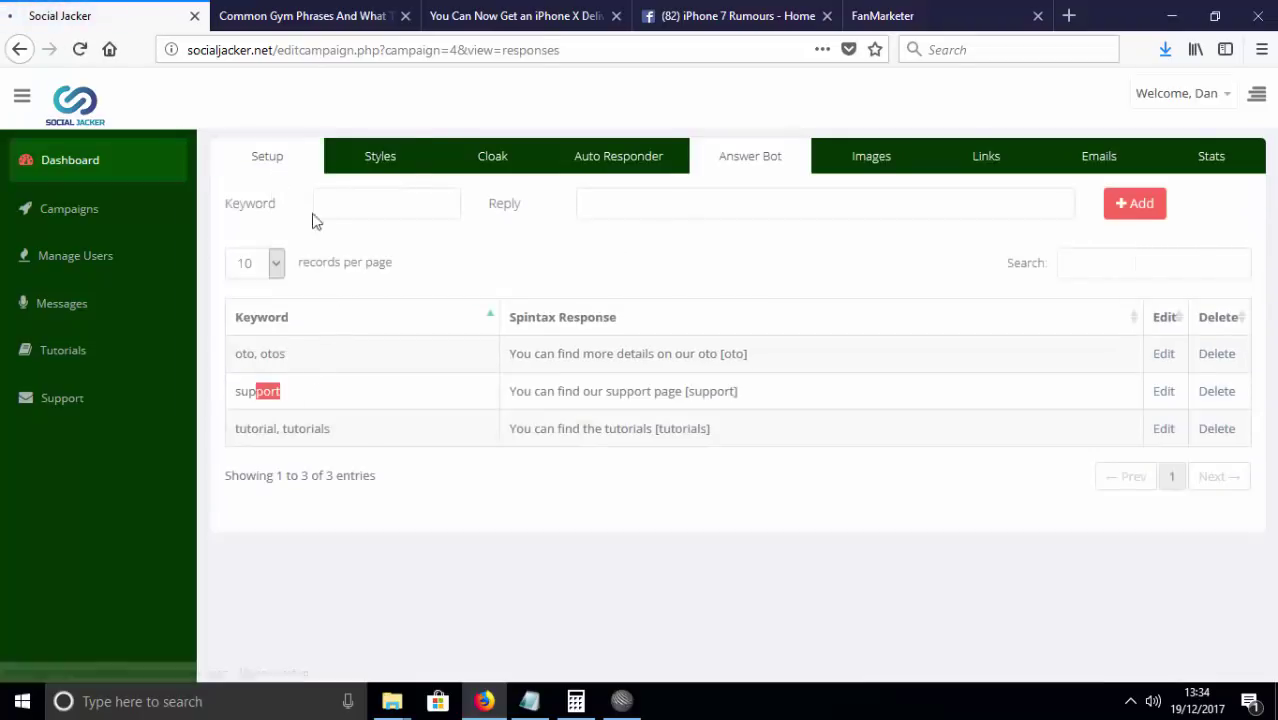
{"action": "scroll", "coordinate": [451, 391], "scroll_direction": "down", "scroll_amount": 1}
{"action": "scroll", "coordinate": [368, 505], "scroll_direction": "up", "scroll_amount": 1}
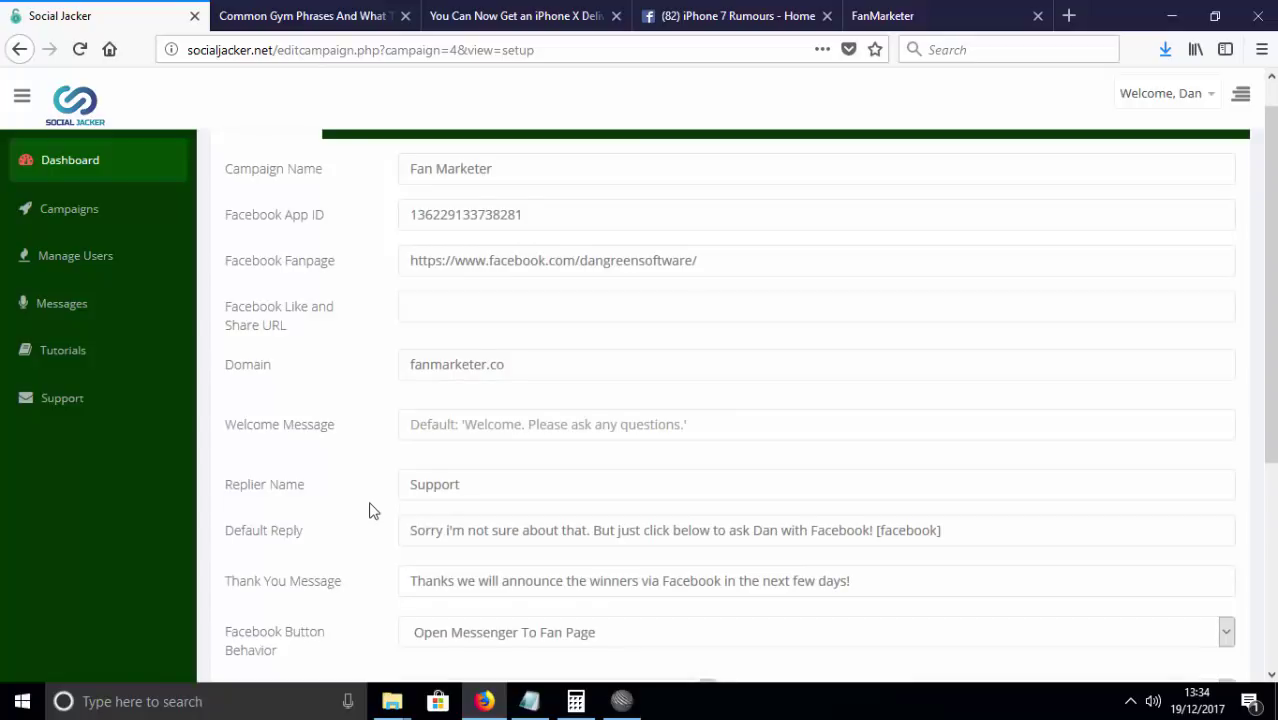
{"action": "scroll", "coordinate": [1030, 374], "scroll_direction": "down", "scroll_amount": 2}
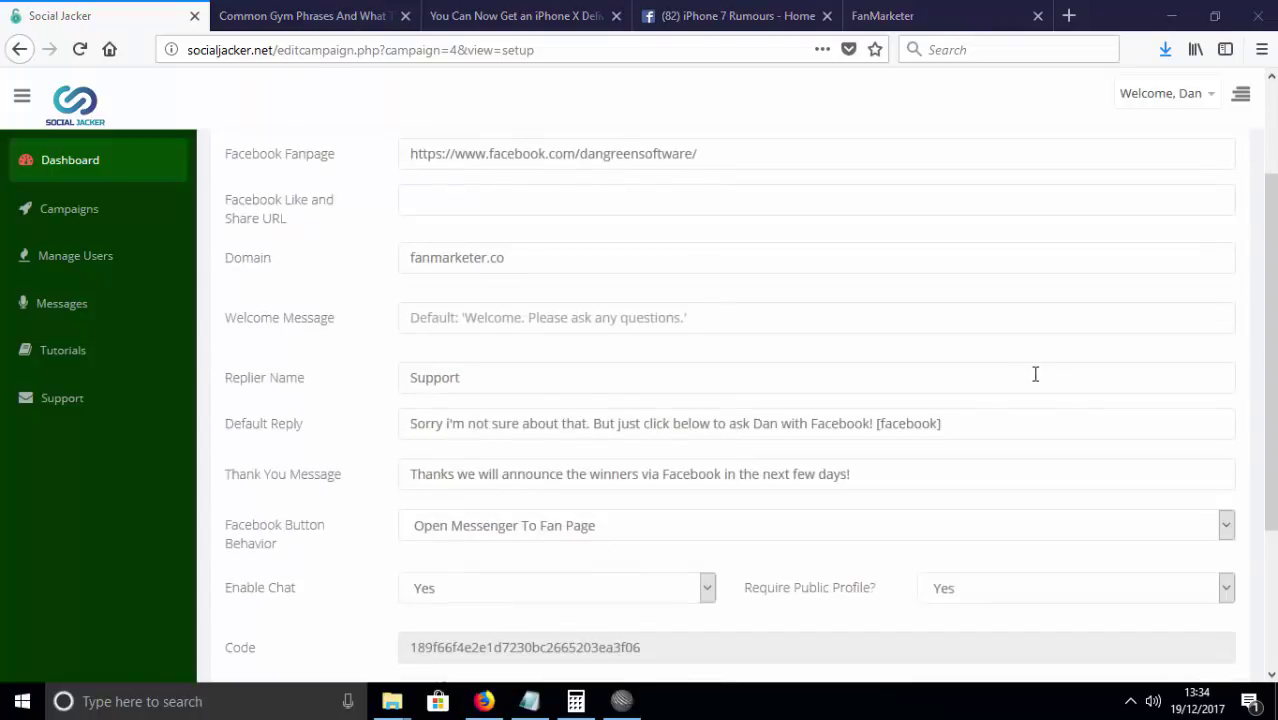
{"action": "scroll", "coordinate": [742, 271], "scroll_direction": "up", "scroll_amount": 3}
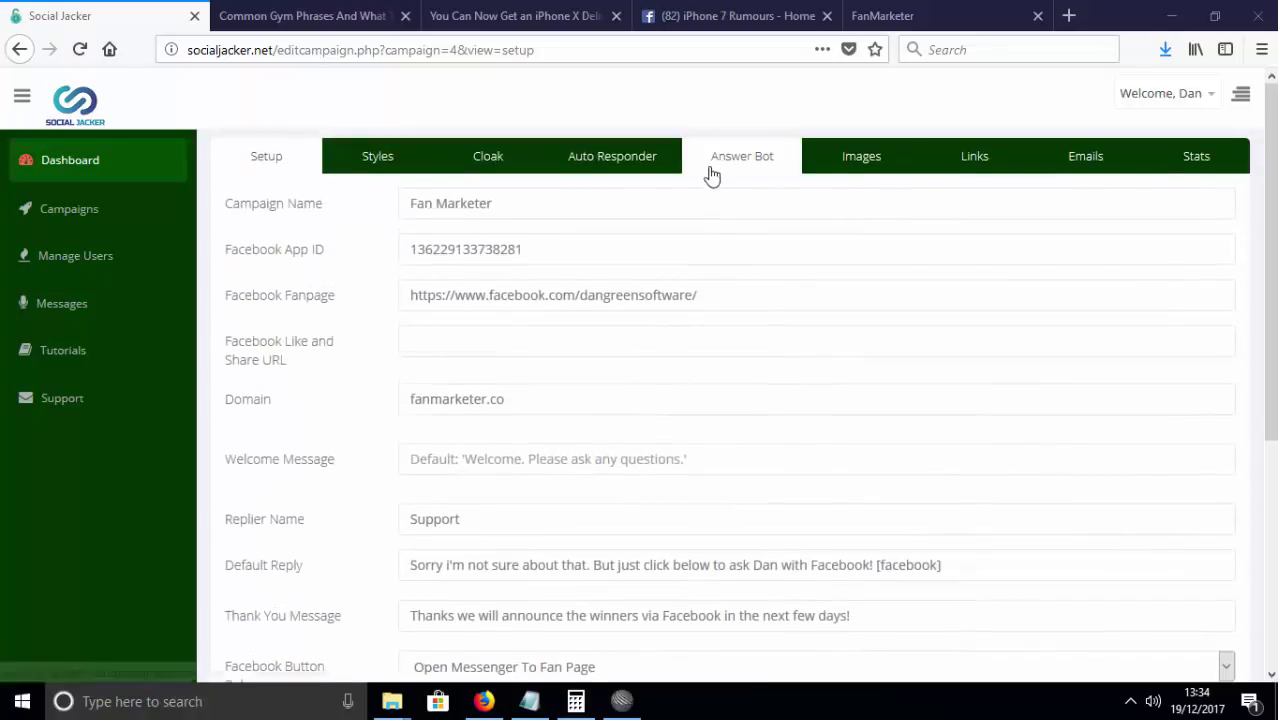
Examine the Default Reply text and its [facebook] tag in the campaign's Setup settings.
{"action": "scroll", "coordinate": [496, 271], "scroll_direction": "down", "scroll_amount": 6}
{"action": "left_click_drag", "start_coordinate": [1010, 212], "coordinate": [379, 204]}
{"action": "left_click", "coordinate": [521, 212]}
{"action": "left_click", "coordinate": [590, 212]}
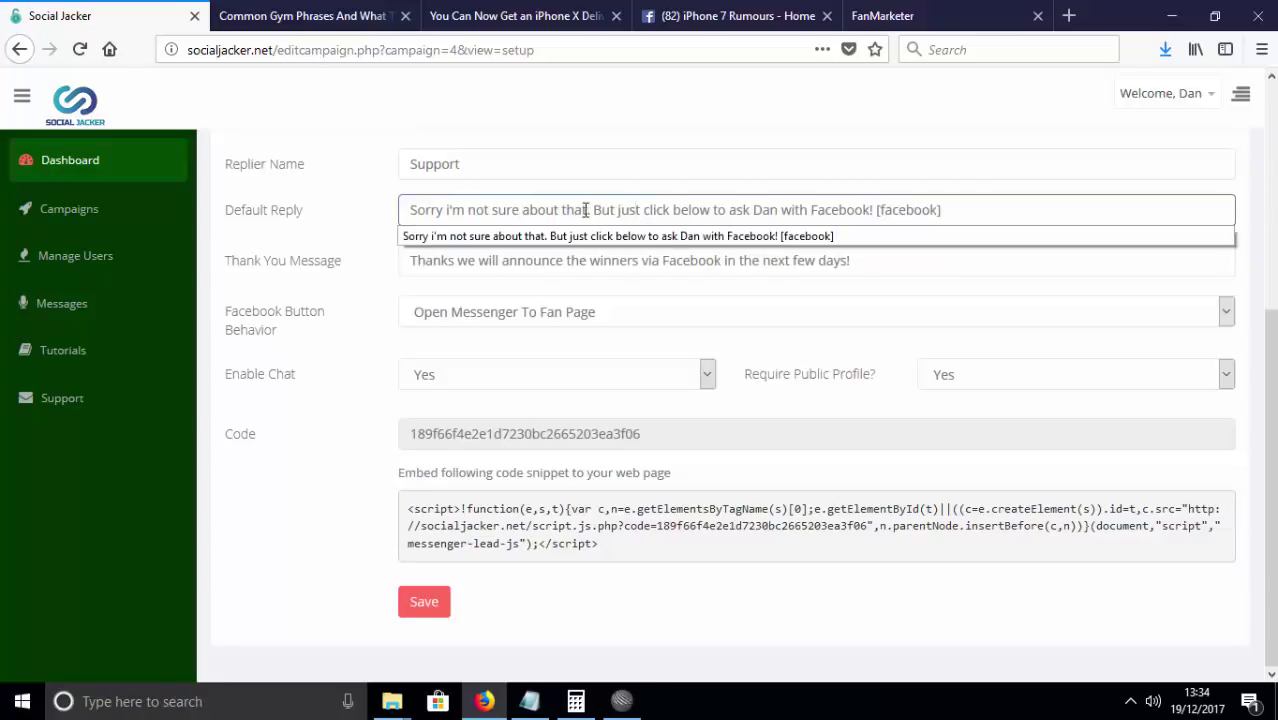
{"action": "left_click", "coordinate": [724, 218]}
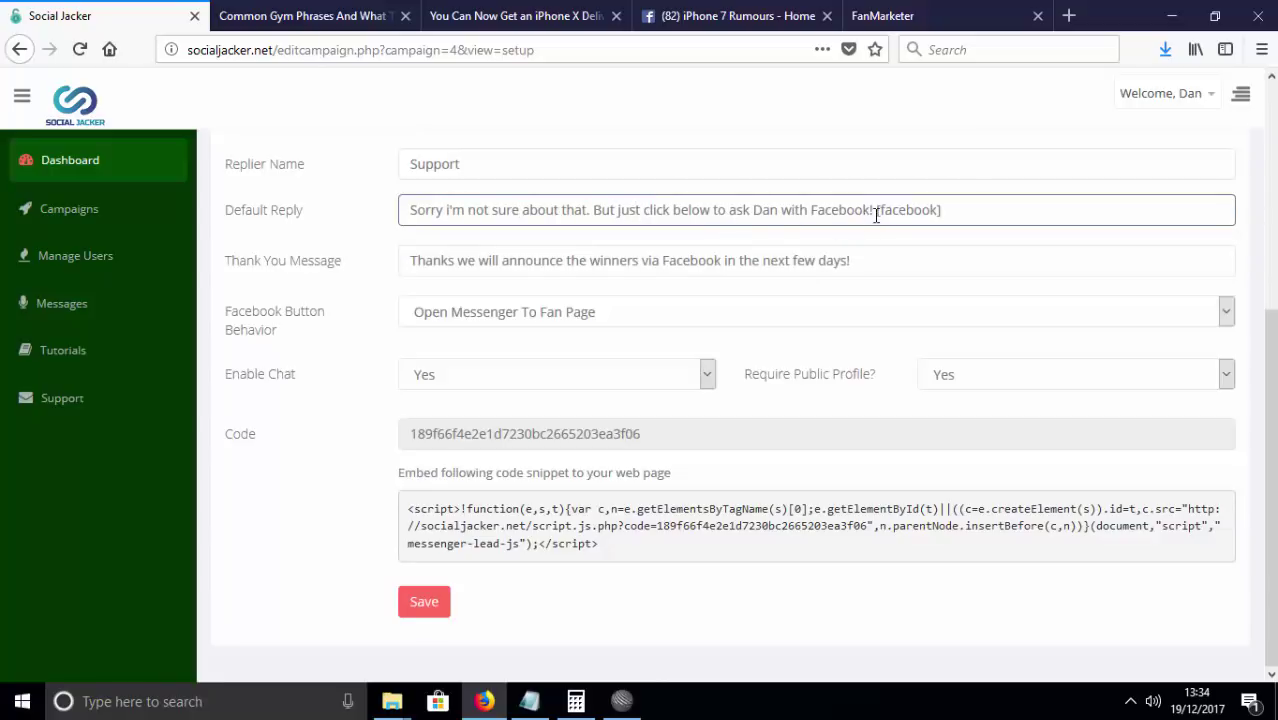
{"action": "left_click_drag", "start_coordinate": [875, 212], "coordinate": [360, 234]}
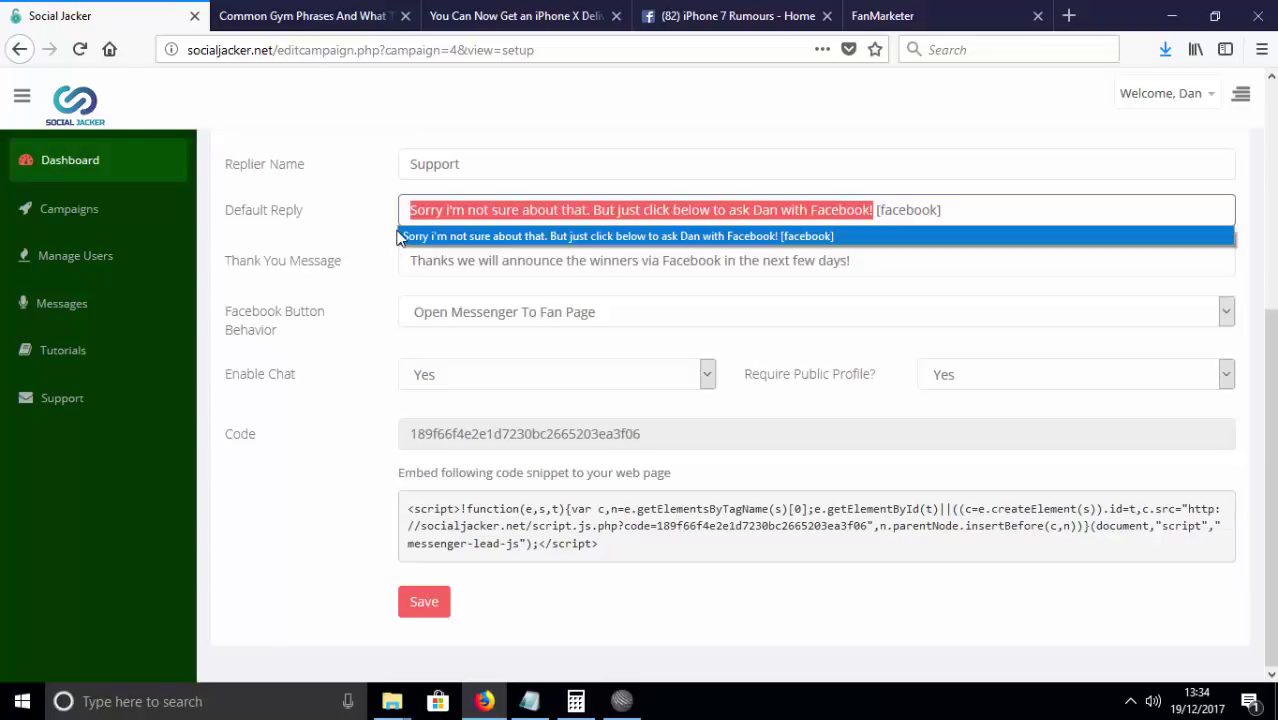
{"action": "left_click", "coordinate": [665, 151]}
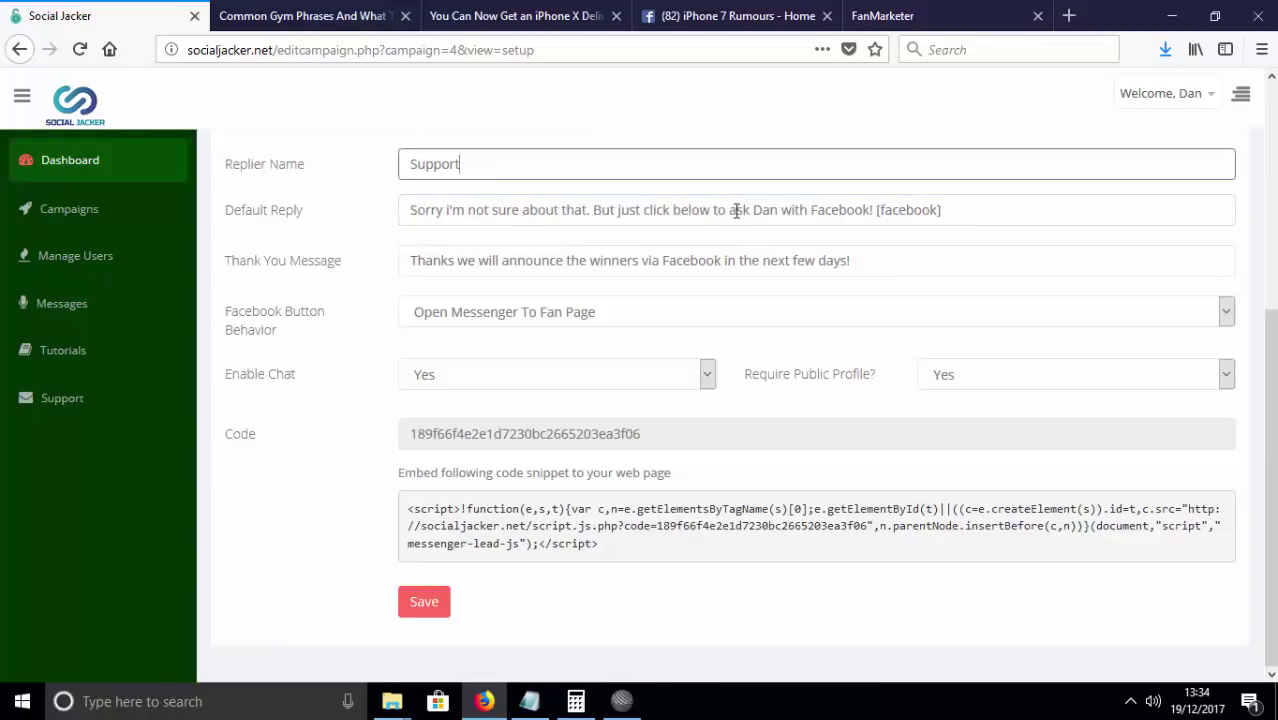
{"action": "triple_click", "coordinate": [740, 212]}
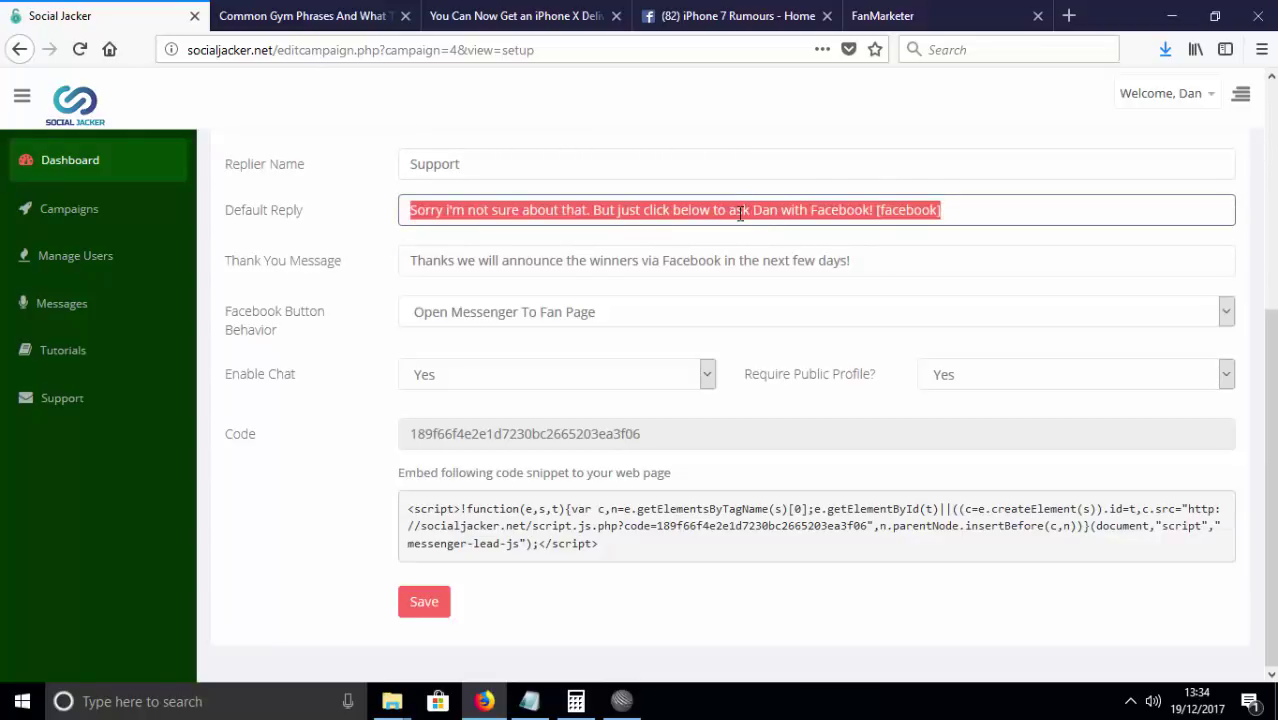
Ask the Support Chat on fanmarketer.co "a random question" and read the reply it gives.
{"action": "left_click", "coordinate": [720, 17]}
{"action": "left_click", "coordinate": [950, 16]}
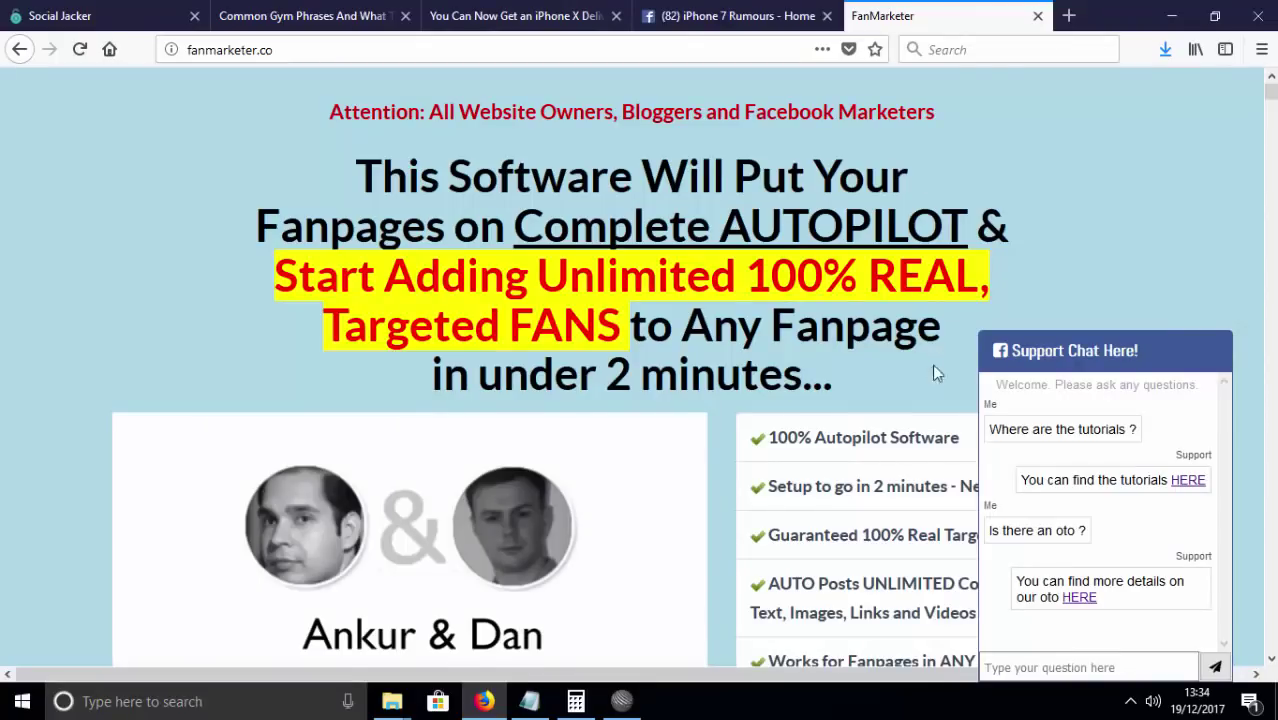
{"action": "scroll", "coordinate": [1000, 553], "scroll_direction": "down", "scroll_amount": 5}
{"action": "left_click", "coordinate": [1058, 670]}
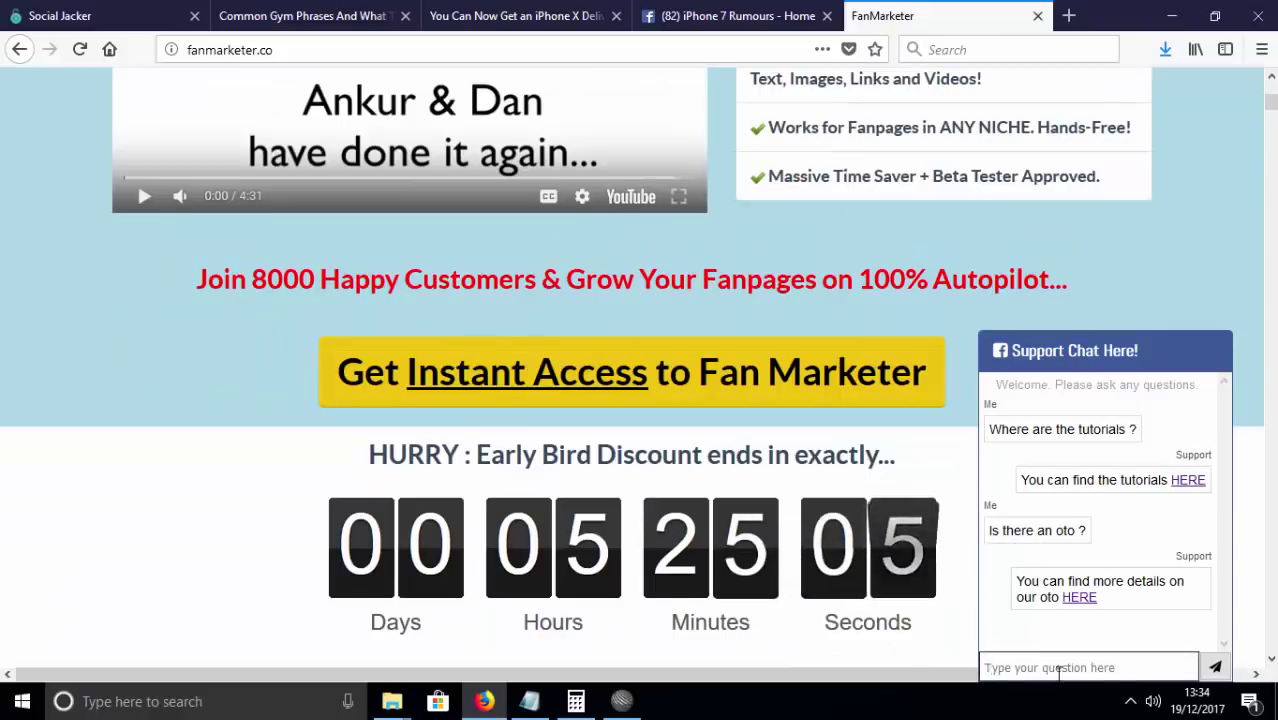
{"action": "type", "text": "arandom q"}
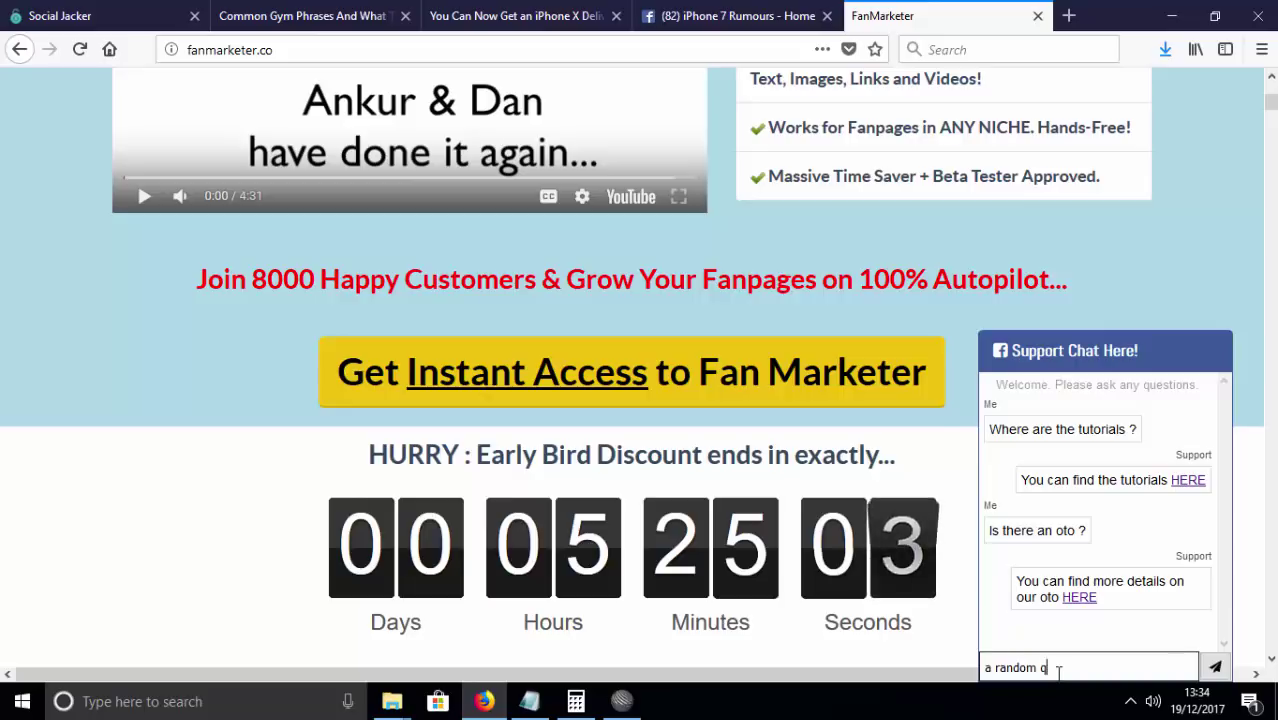
{"action": "type", "text": "uestion"}
{"action": "key", "text": "Return"}
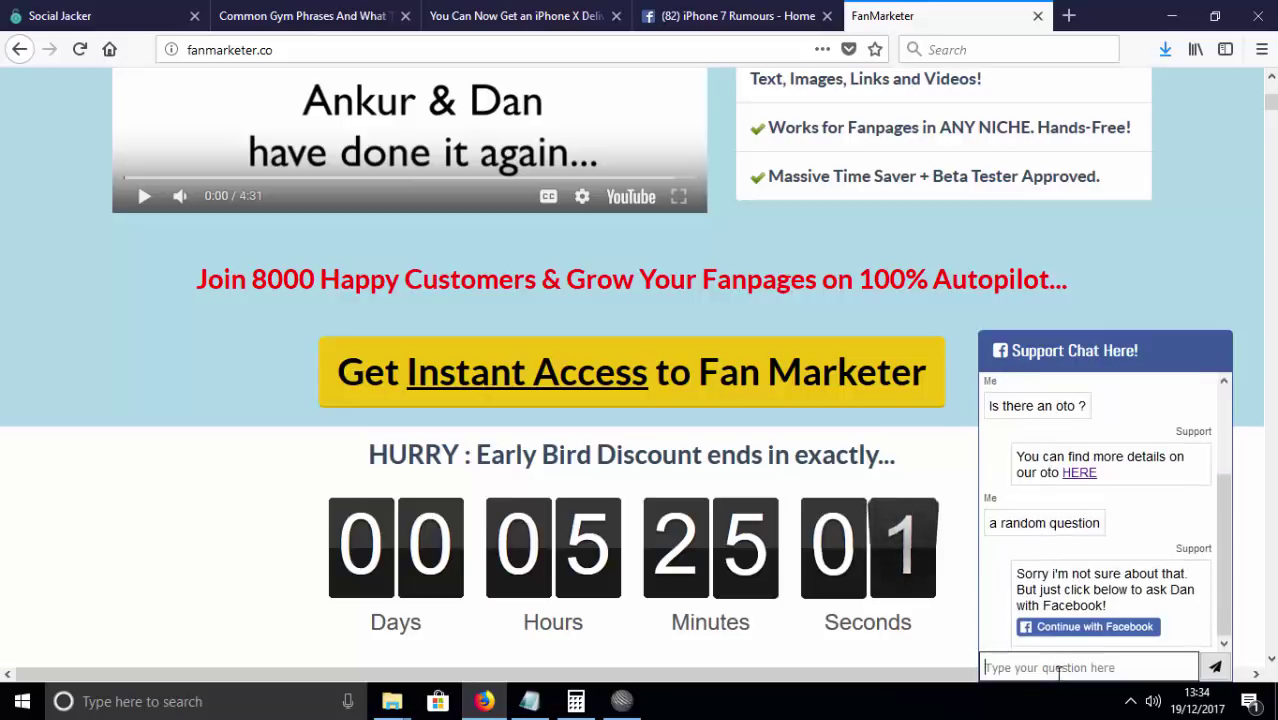
{"action": "left_click_drag", "start_coordinate": [1147, 614], "coordinate": [1118, 549]}
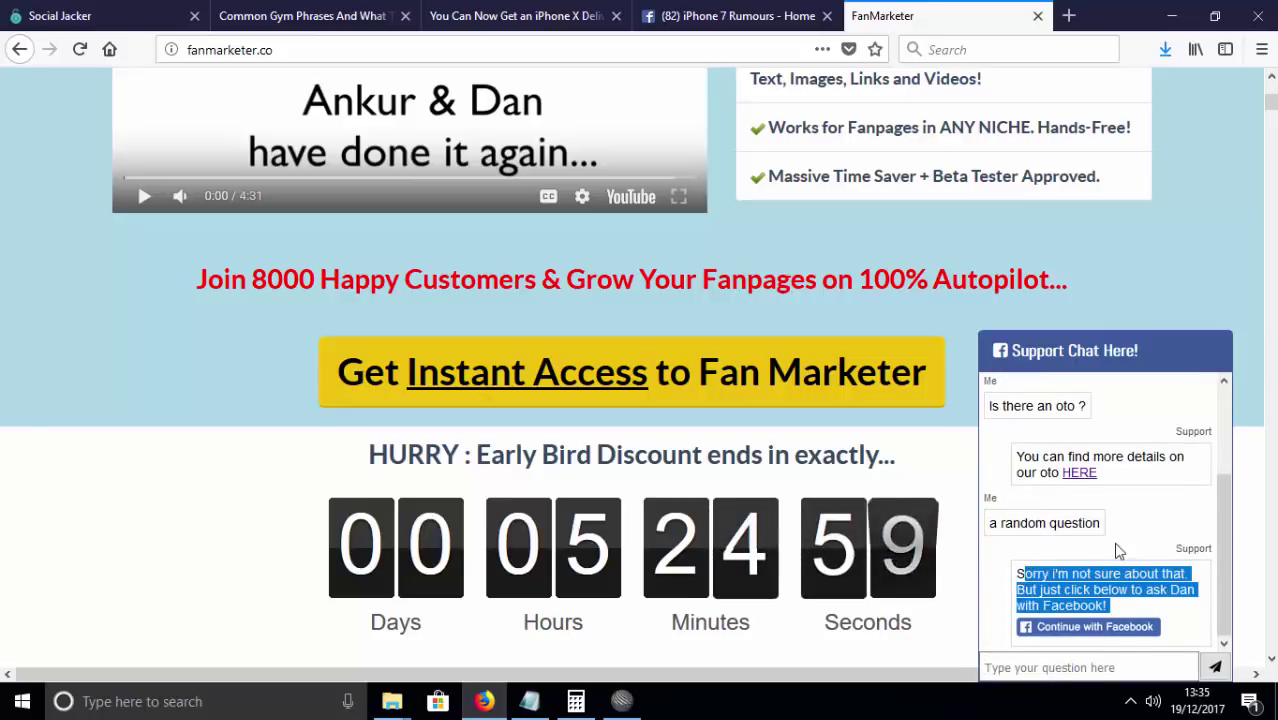
{"action": "left_click", "coordinate": [1094, 594]}
{"action": "left_click_drag", "start_coordinate": [1110, 606], "coordinate": [1034, 574]}
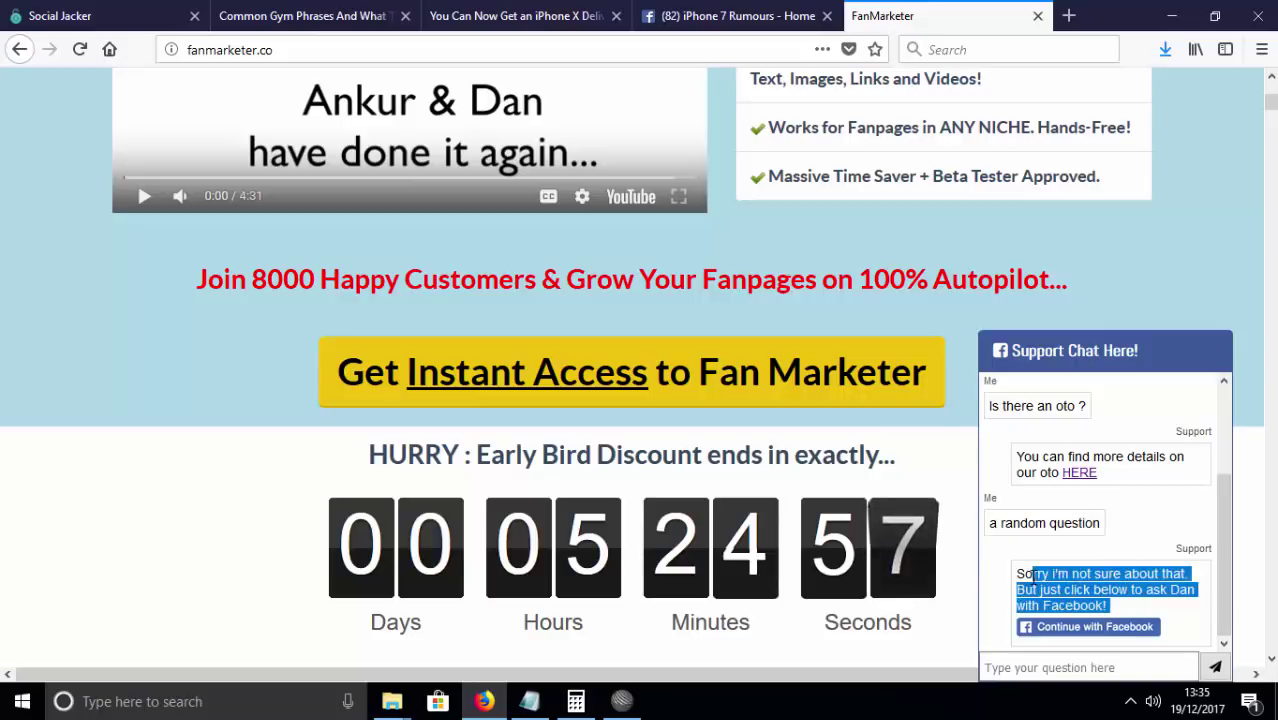
Continue with Facebook from the chat's default reply, authorise fanmarketer's login request, and place the cursor in the fan page's message box.
{"action": "left_click", "coordinate": [1079, 630]}
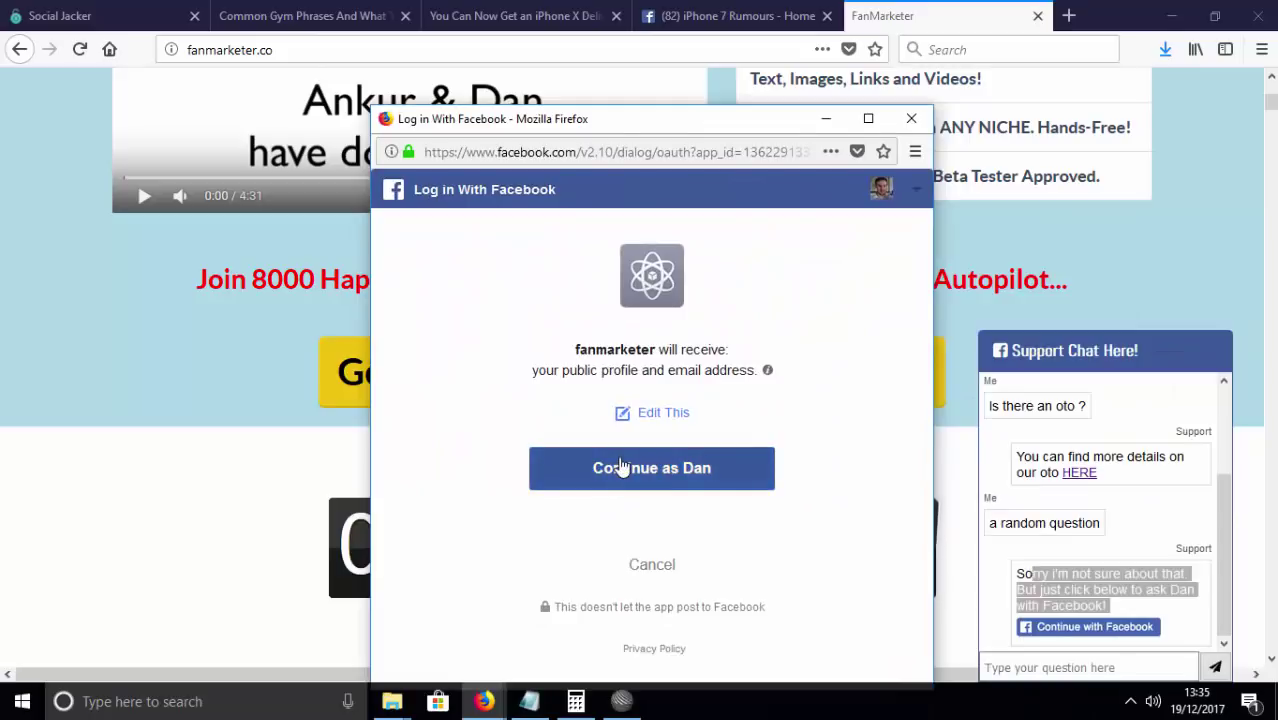
{"action": "left_click", "coordinate": [622, 467]}
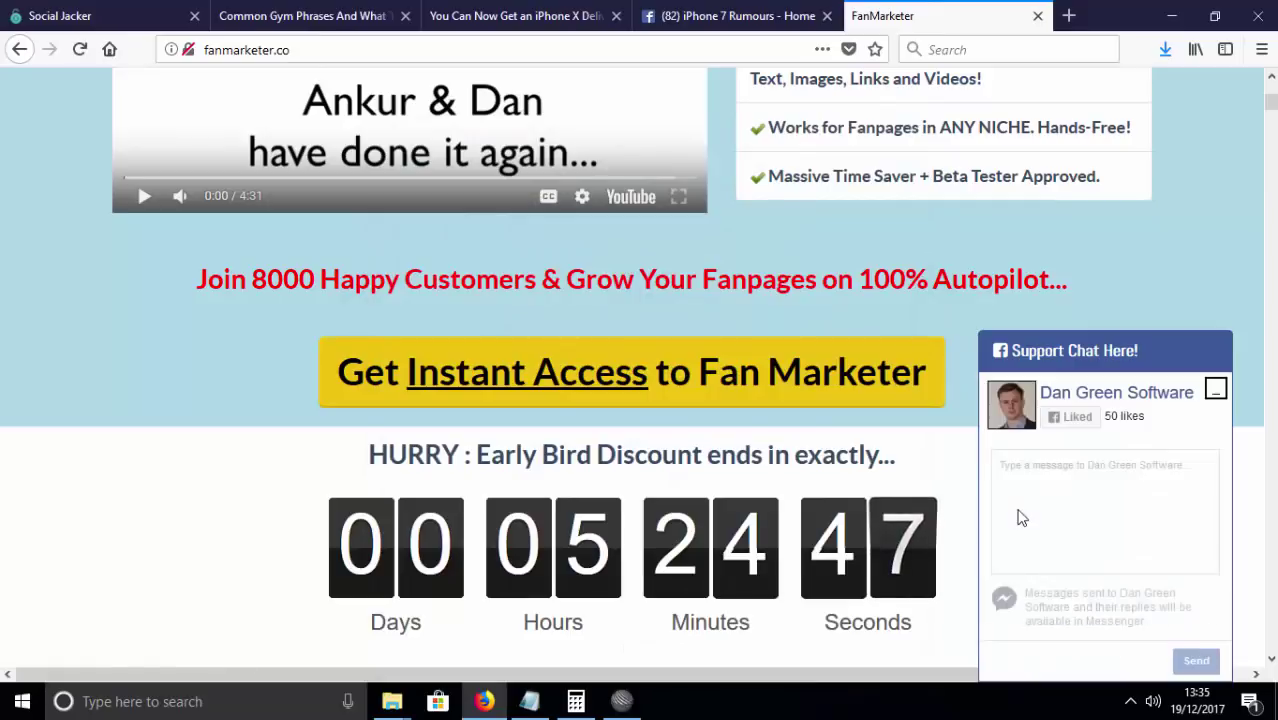
{"action": "left_click", "coordinate": [1073, 497]}
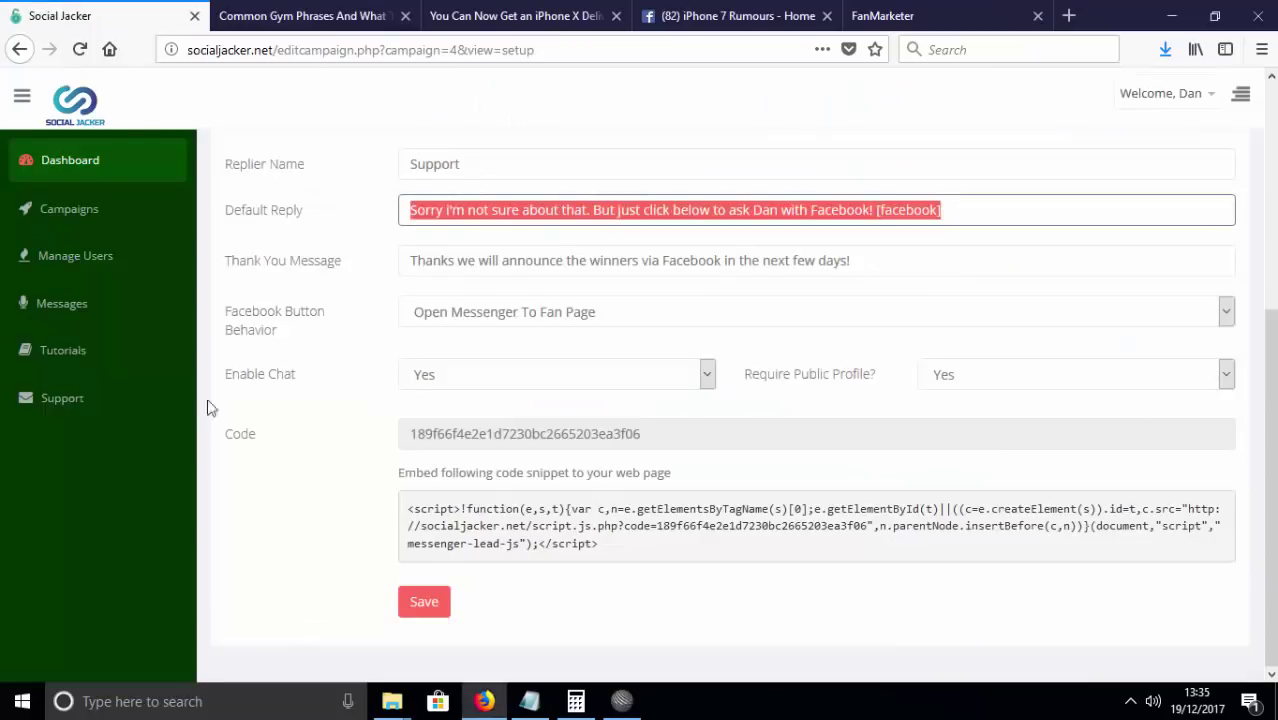
Check the Fan Marketer campaign's collected Emails list for the lead captured by the Facebook login.
{"action": "scroll", "coordinate": [208, 407], "scroll_direction": "up", "scroll_amount": 4}
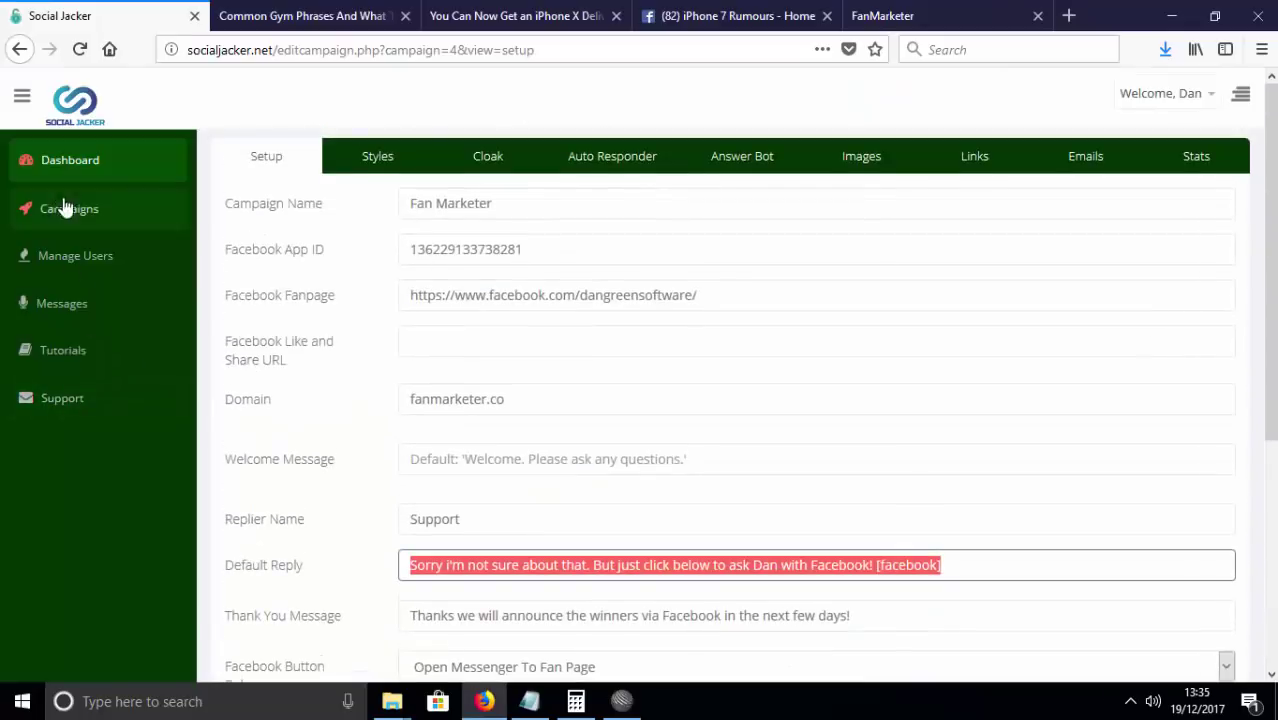
{"action": "left_click", "coordinate": [1101, 160]}
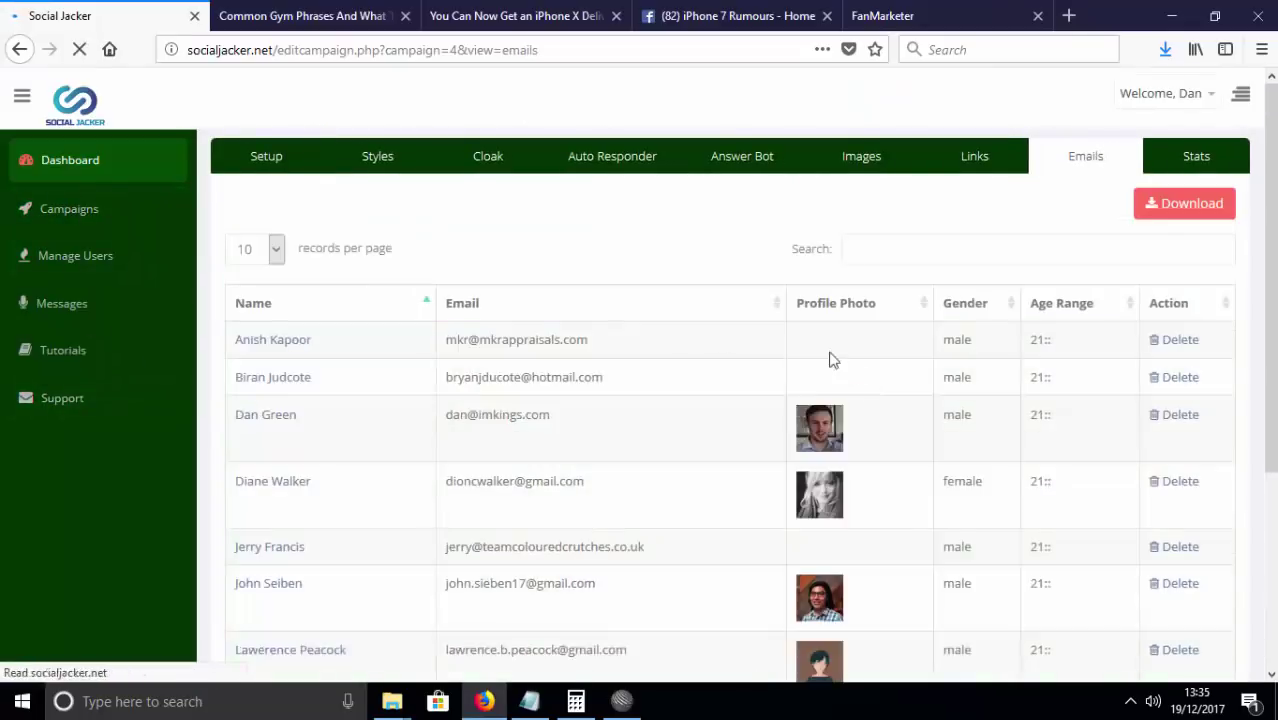
{"action": "scroll", "coordinate": [590, 398], "scroll_direction": "down", "scroll_amount": 2}
{"action": "left_click_drag", "start_coordinate": [590, 401], "coordinate": [445, 372]}
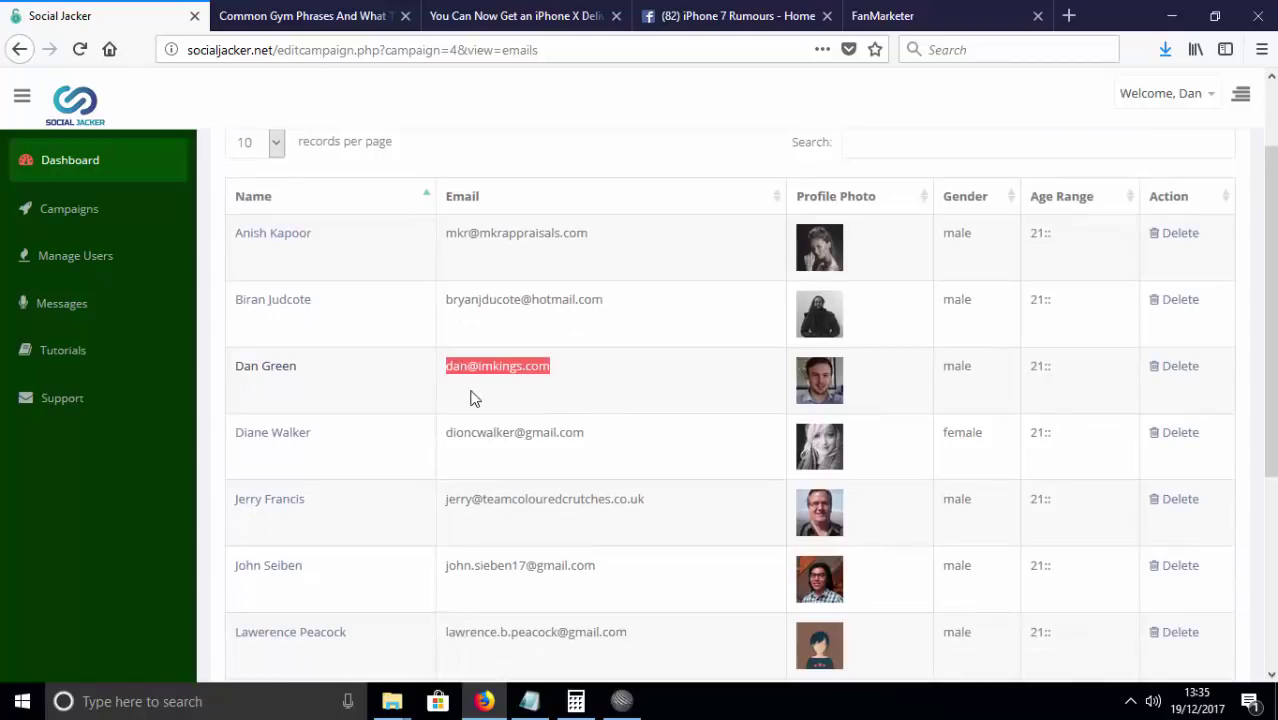
{"action": "scroll", "coordinate": [465, 410], "scroll_direction": "up", "scroll_amount": 2}
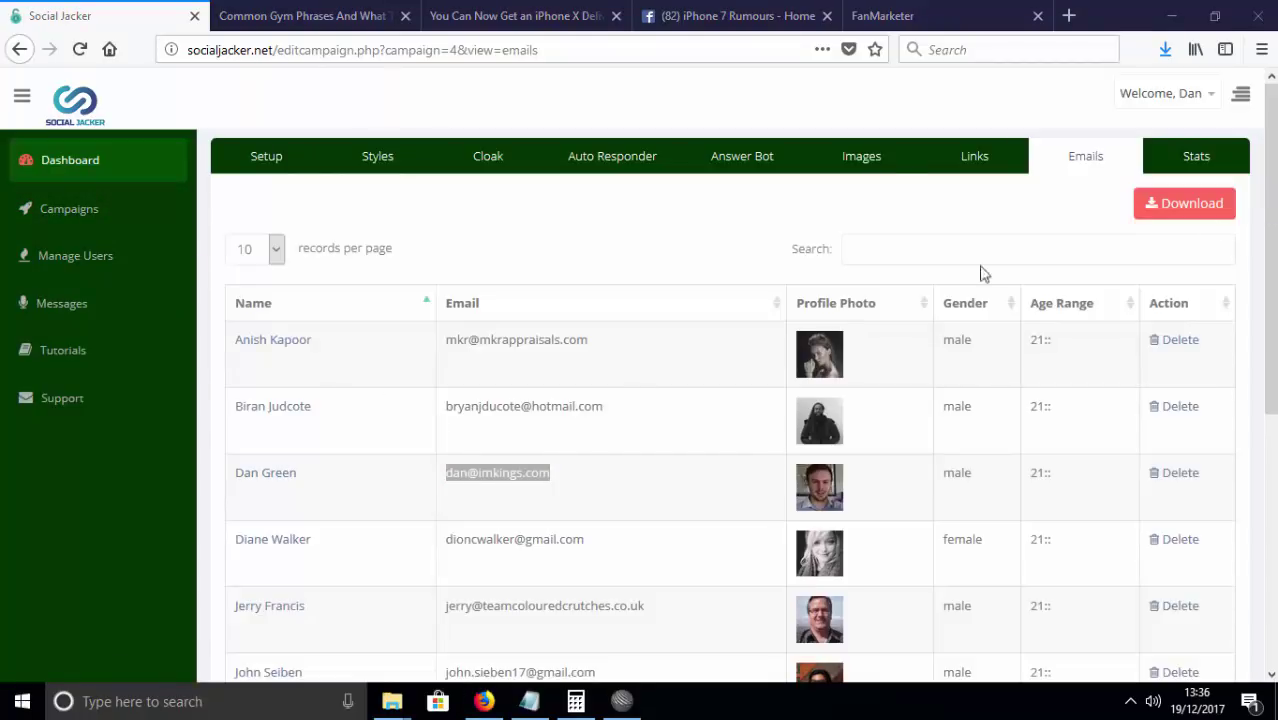
Compare the fan page message box in the Support Chat on fanmarketer.co with the campaign's collected Emails list.
{"action": "left_click", "coordinate": [922, 16]}
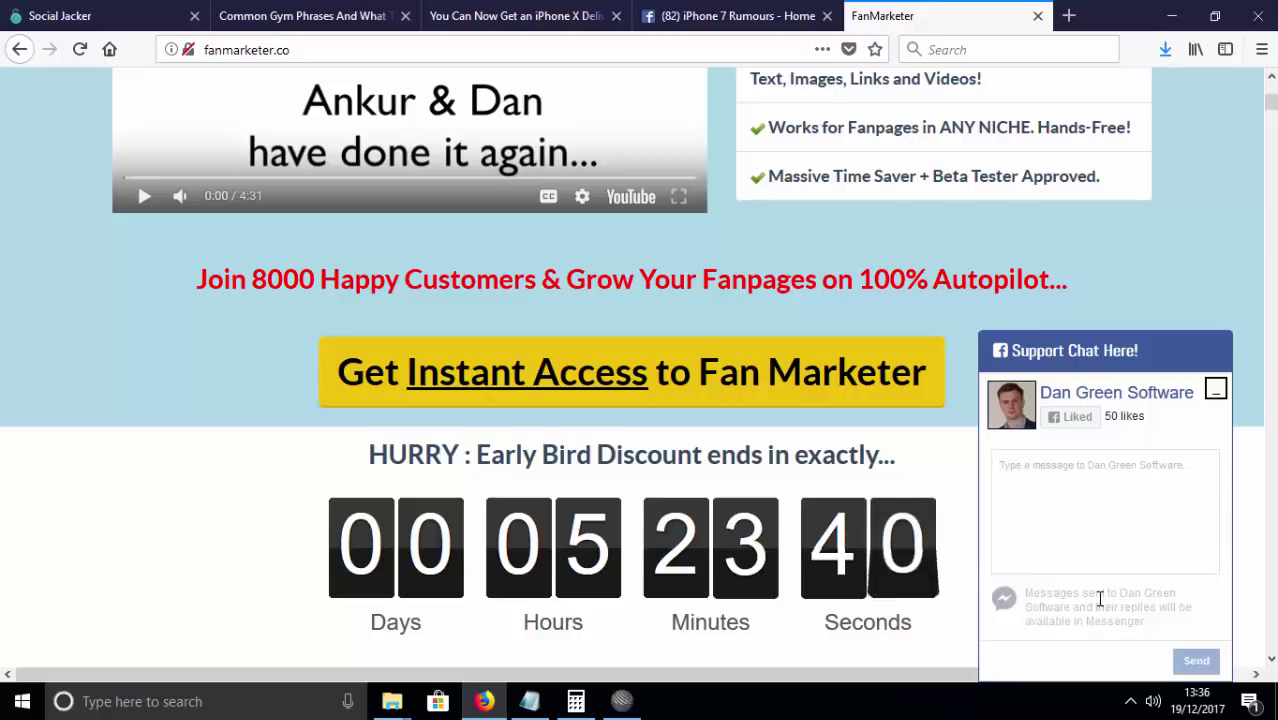
{"action": "scroll", "coordinate": [822, 603], "scroll_direction": "up", "scroll_amount": 3}
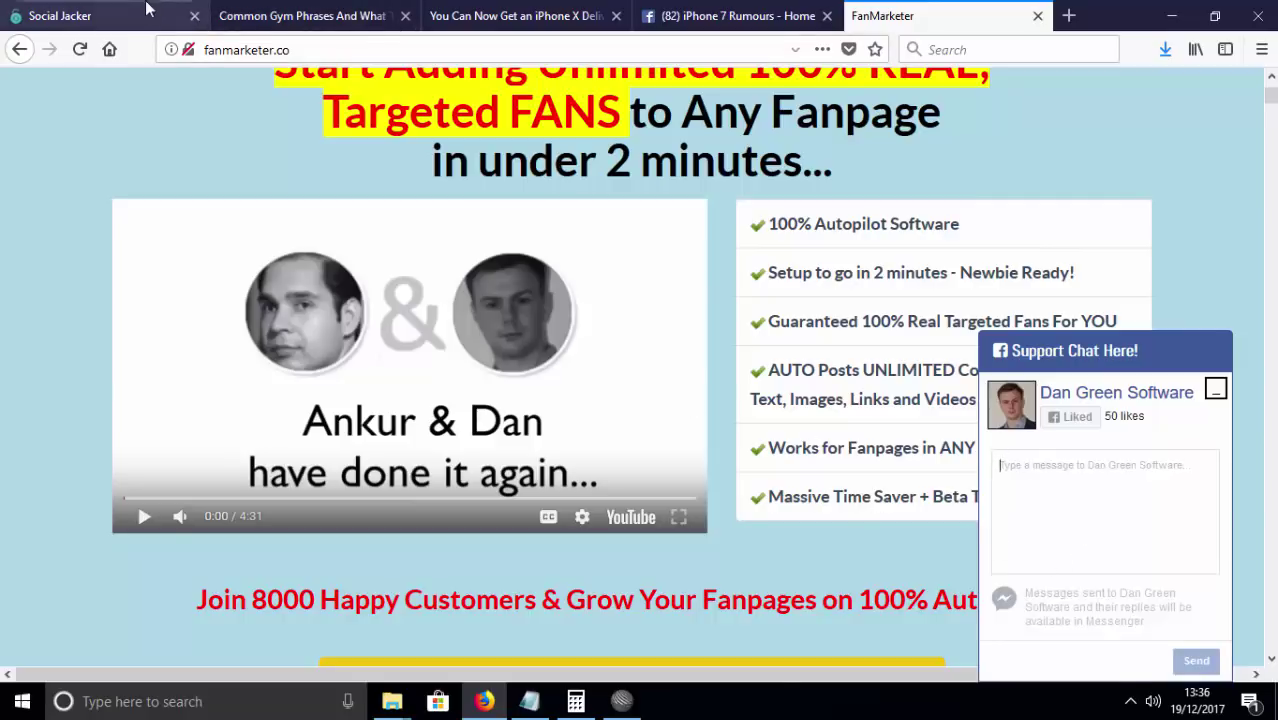
{"action": "left_click", "coordinate": [100, 16]}
{"action": "left_click", "coordinate": [920, 16]}
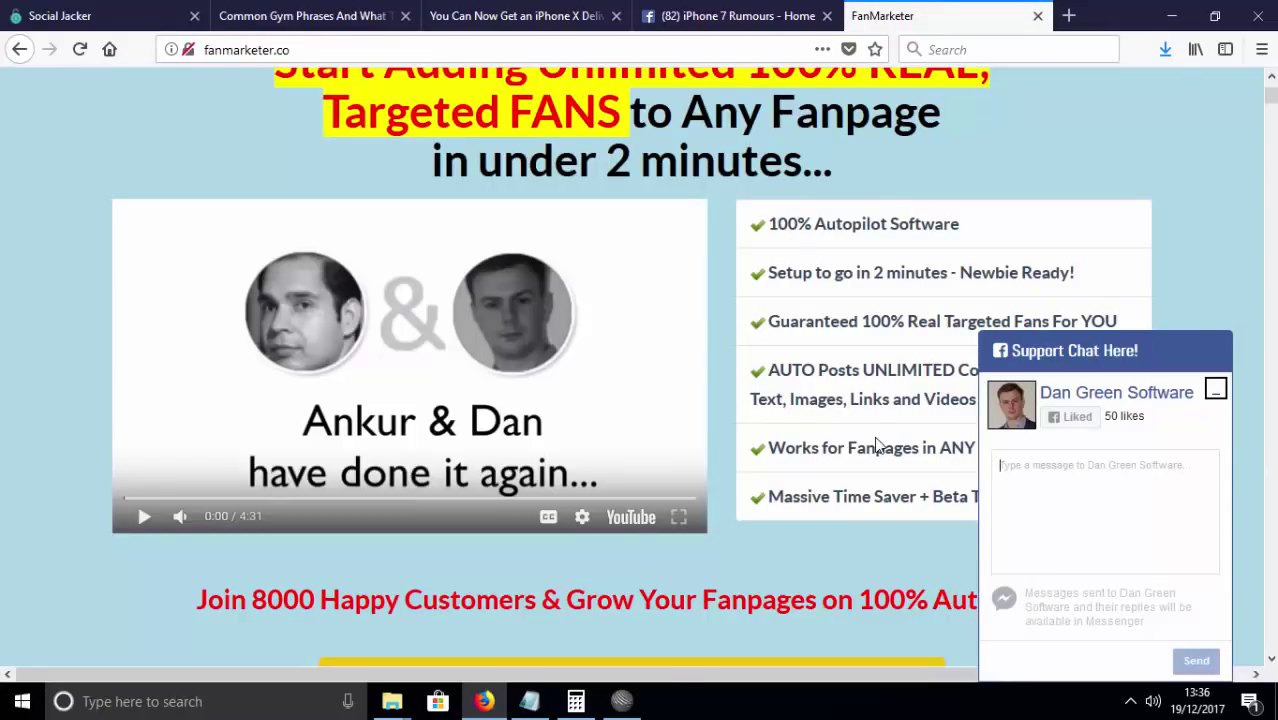
{"action": "left_click", "coordinate": [130, 14]}
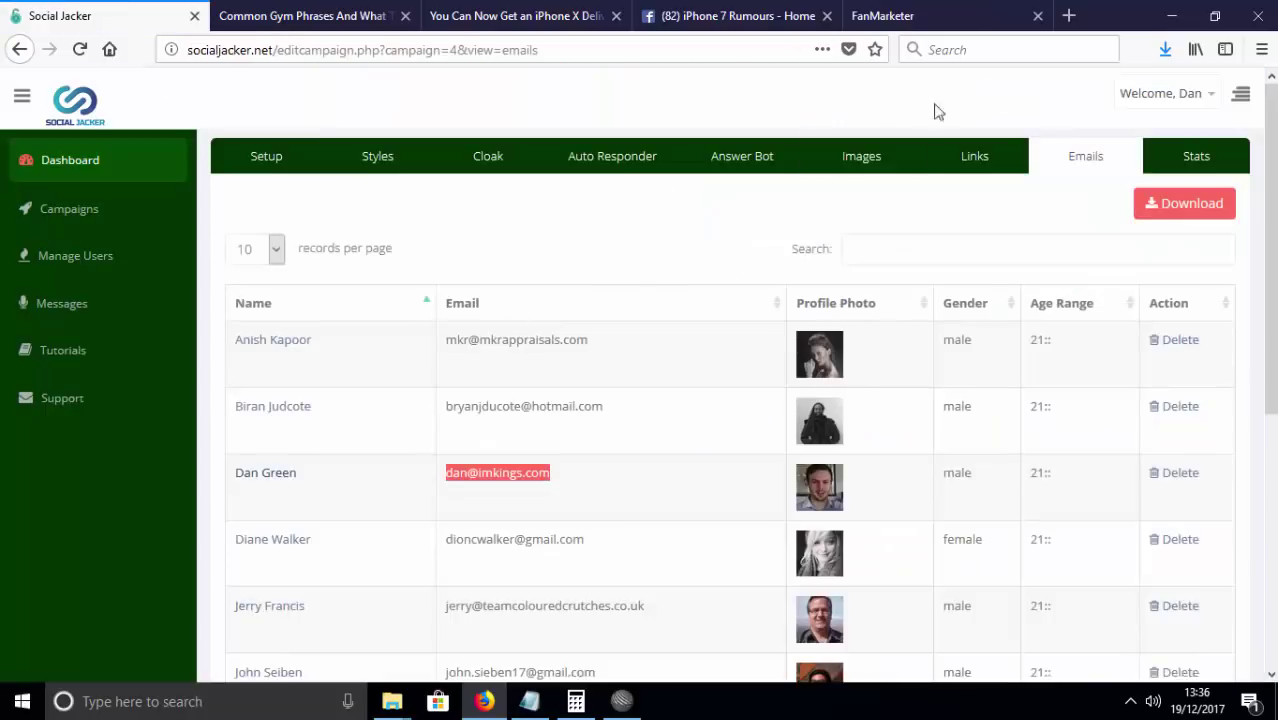
Open the Fan Marketer campaign's statistics and highlight the total opt-ins in the daily table.
{"action": "left_click", "coordinate": [1196, 156]}
{"action": "scroll", "coordinate": [722, 345], "scroll_direction": "down", "scroll_amount": 4}
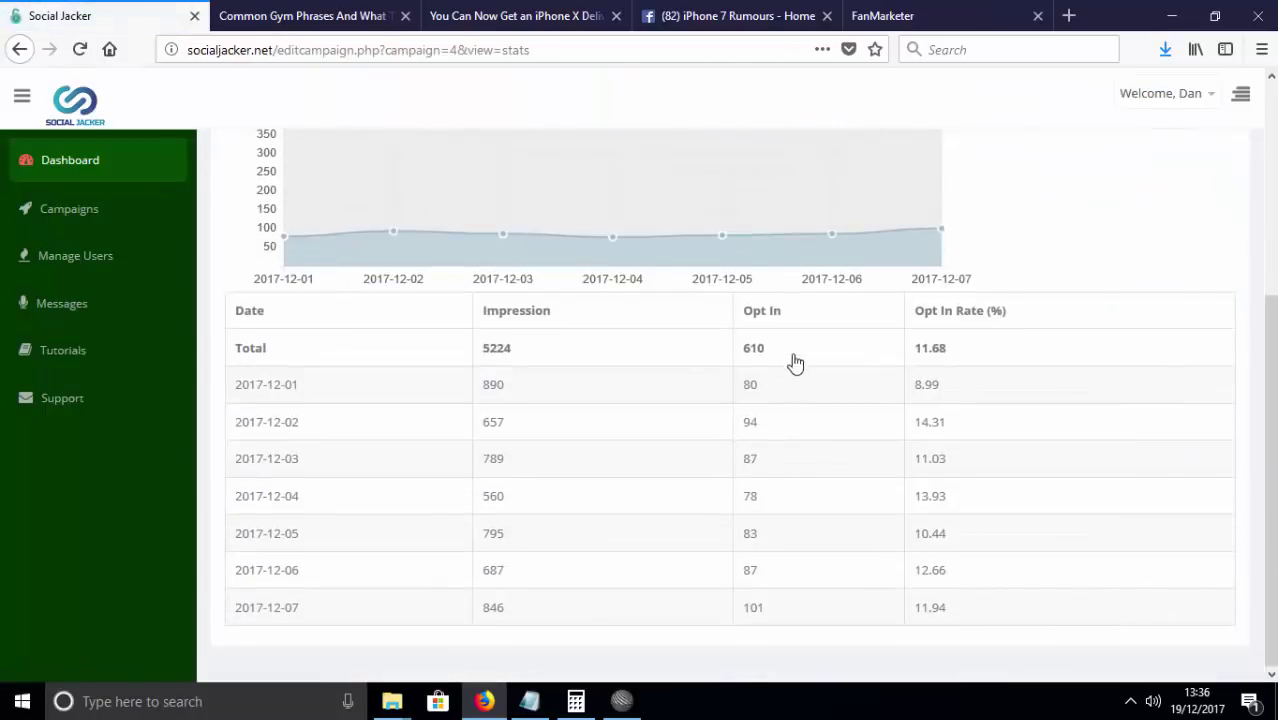
{"action": "left_click_drag", "start_coordinate": [795, 362], "coordinate": [741, 350]}
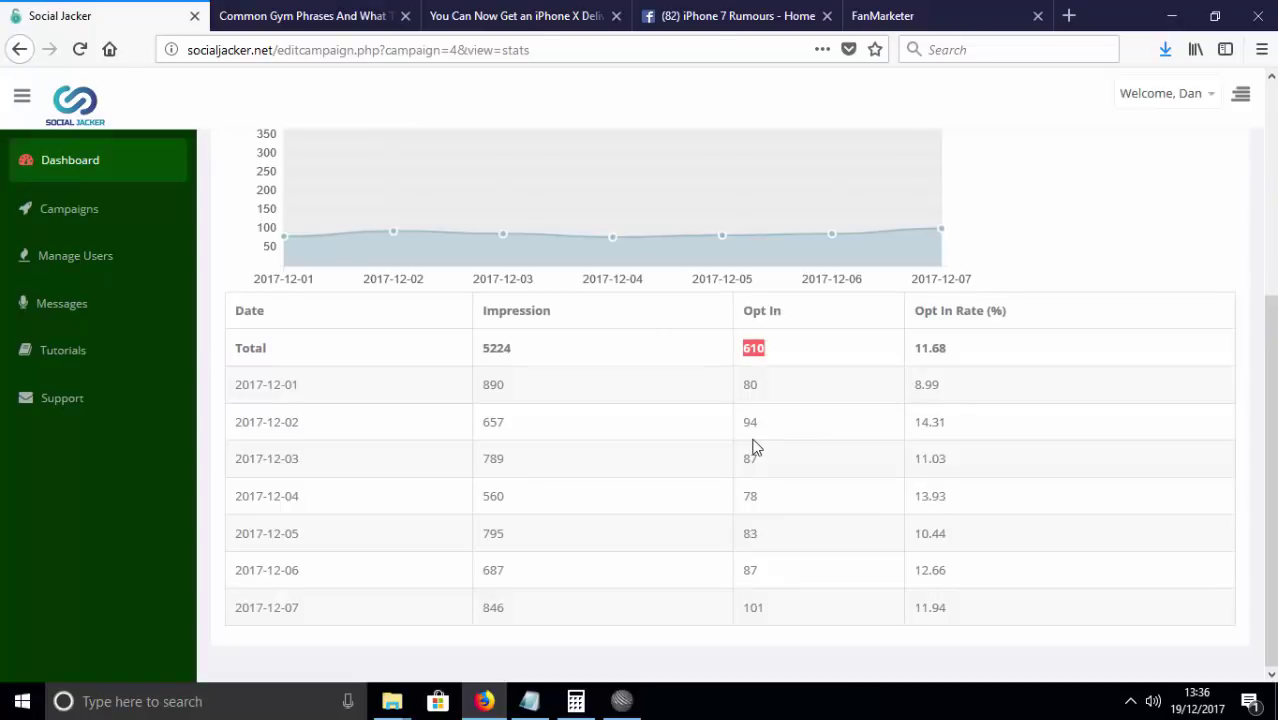
Inspect the start and end date pickers of the statistics' date range without changing the dates.
{"action": "scroll", "coordinate": [665, 446], "scroll_direction": "up", "scroll_amount": 4}
{"action": "left_click", "coordinate": [502, 200]}
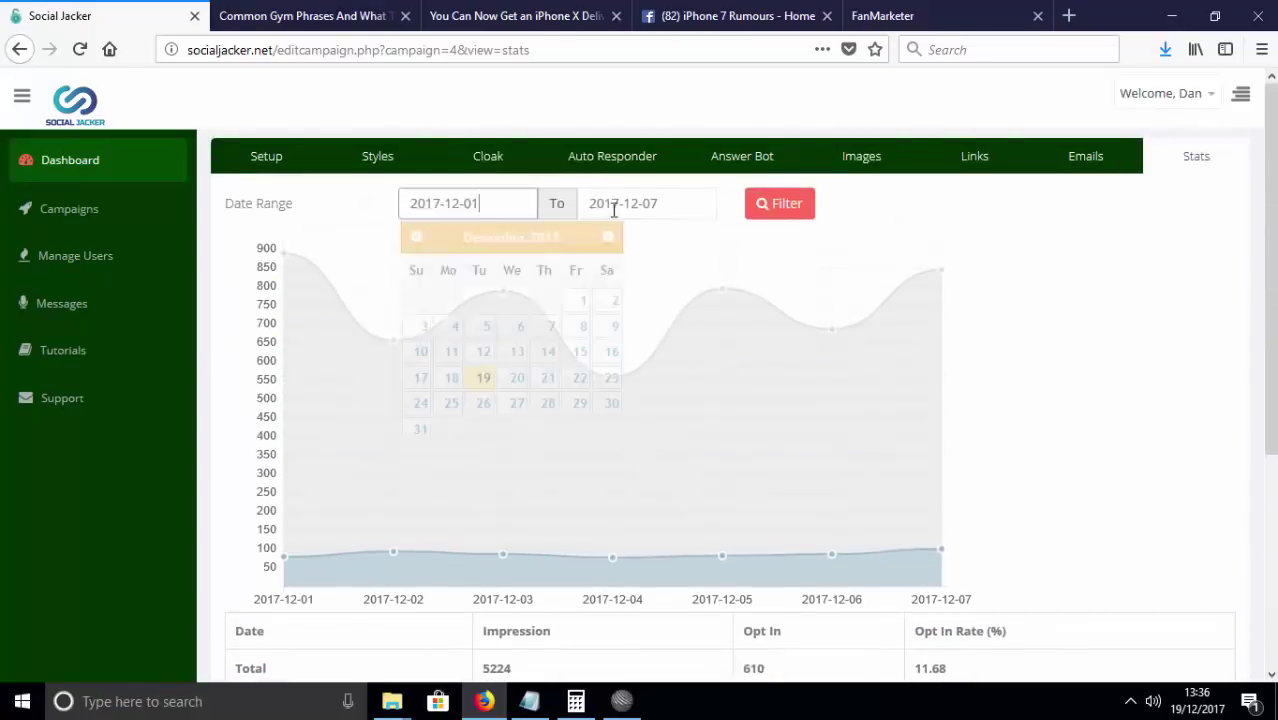
{"action": "left_click", "coordinate": [650, 203]}
{"action": "left_click", "coordinate": [997, 533]}
Highlight the Fan Marketer campaign's total opt-in rate in the table and review the impressions and opt-ins chart.
{"action": "scroll", "coordinate": [900, 520], "scroll_direction": "down", "scroll_amount": 2}
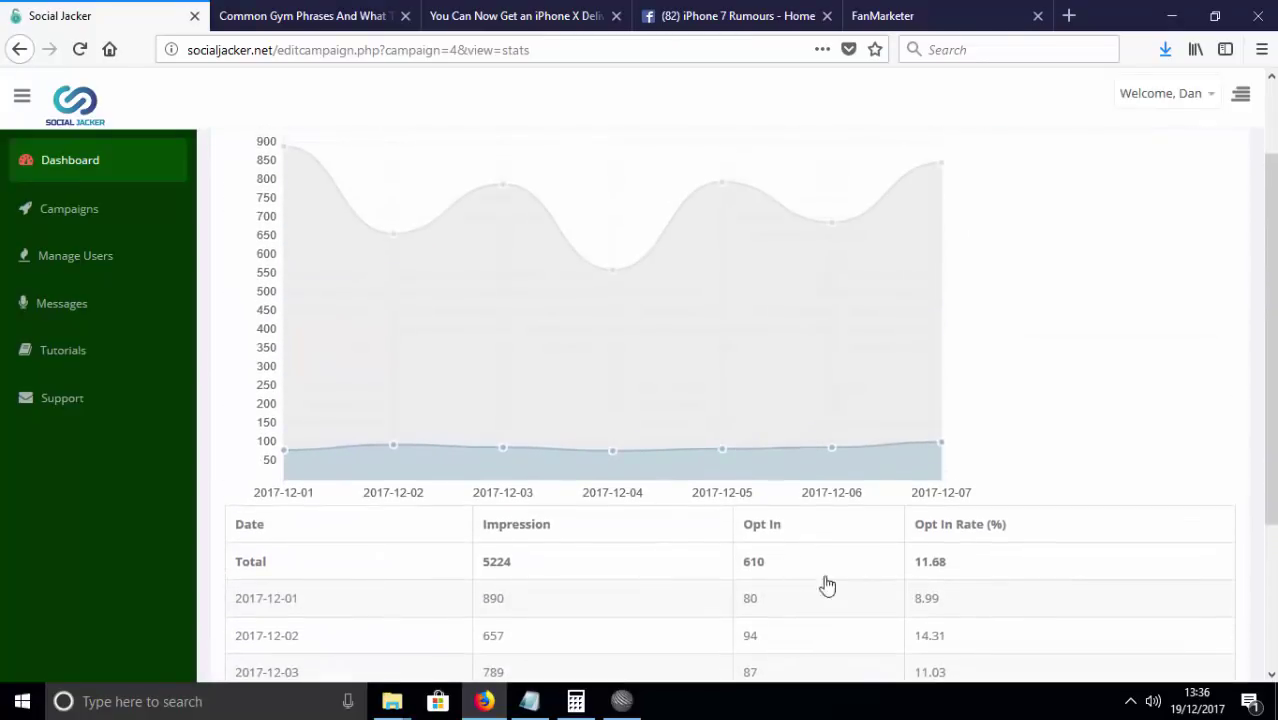
{"action": "left_click_drag", "start_coordinate": [970, 568], "coordinate": [880, 600]}
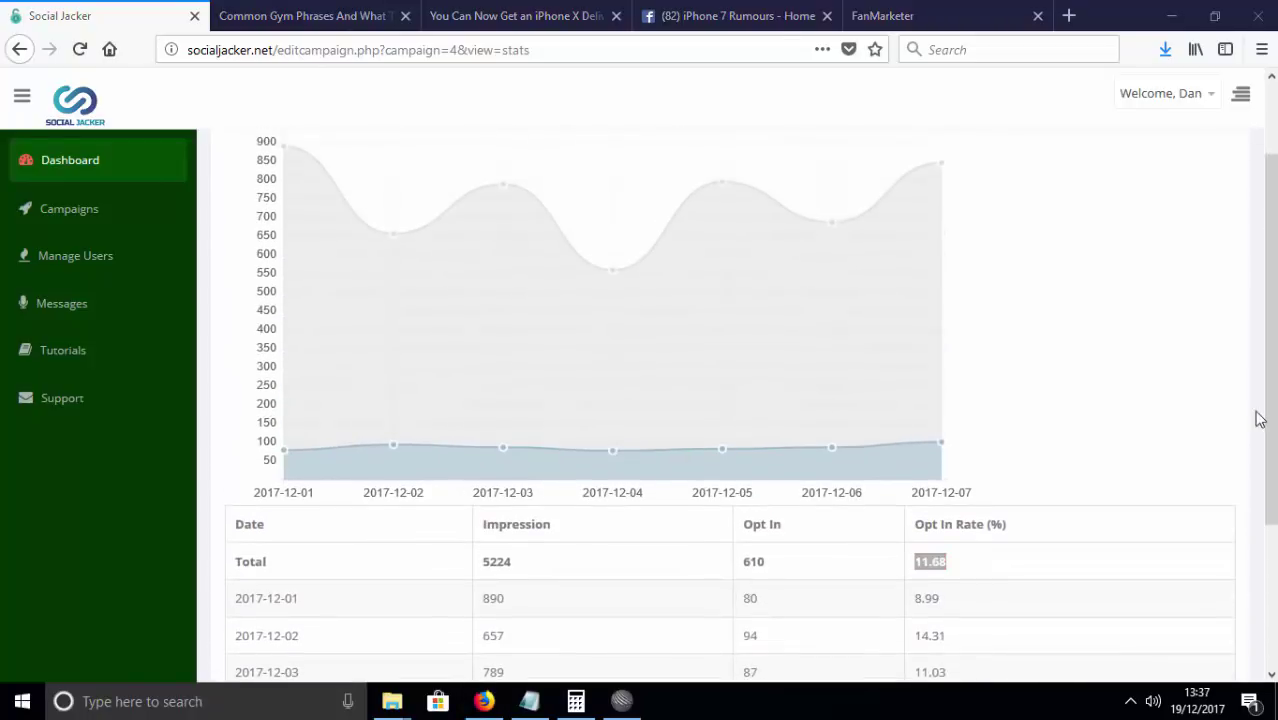
{"action": "left_click", "coordinate": [950, 538]}
{"action": "scroll", "coordinate": [950, 538], "scroll_direction": "up", "scroll_amount": 2}
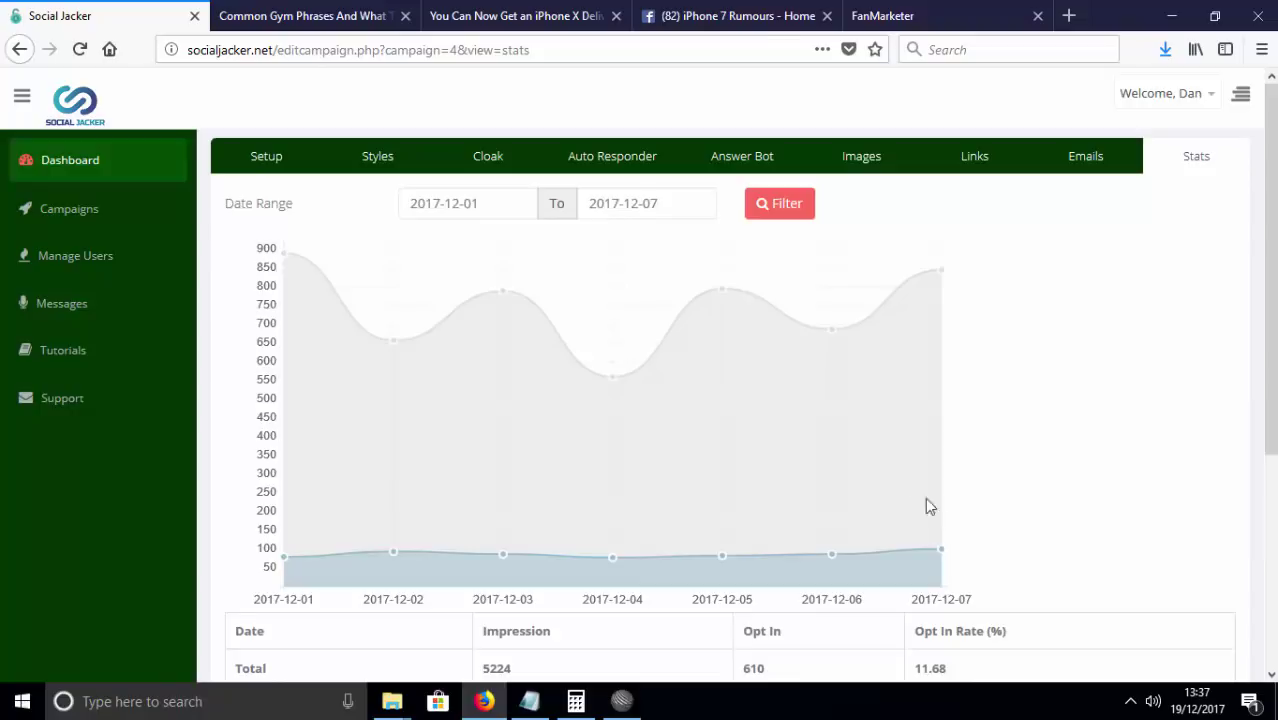
Revisit the Support Chat on fanmarketer.co, and return to the Fan Marketer statistics to highlight the total opt-ins.
{"action": "left_click", "coordinate": [737, 16]}
{"action": "left_click", "coordinate": [900, 16]}
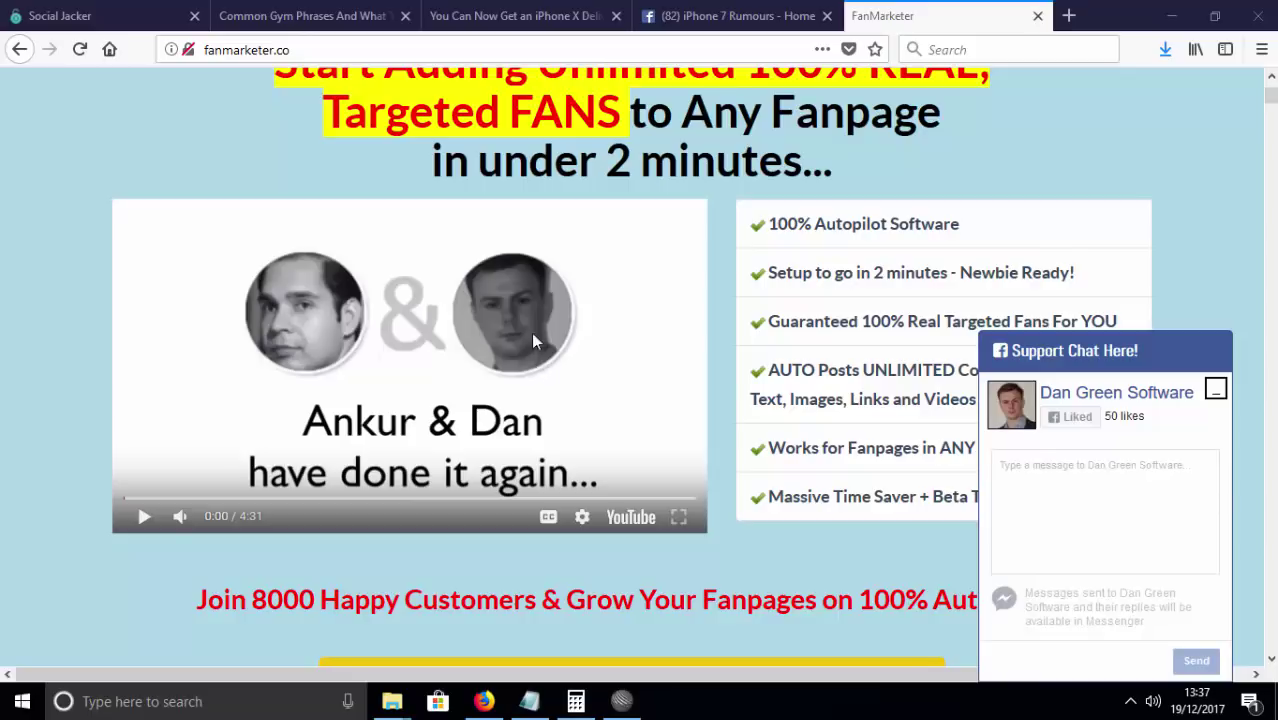
{"action": "left_click", "coordinate": [86, 11]}
{"action": "scroll", "coordinate": [762, 328], "scroll_direction": "down", "scroll_amount": 3}
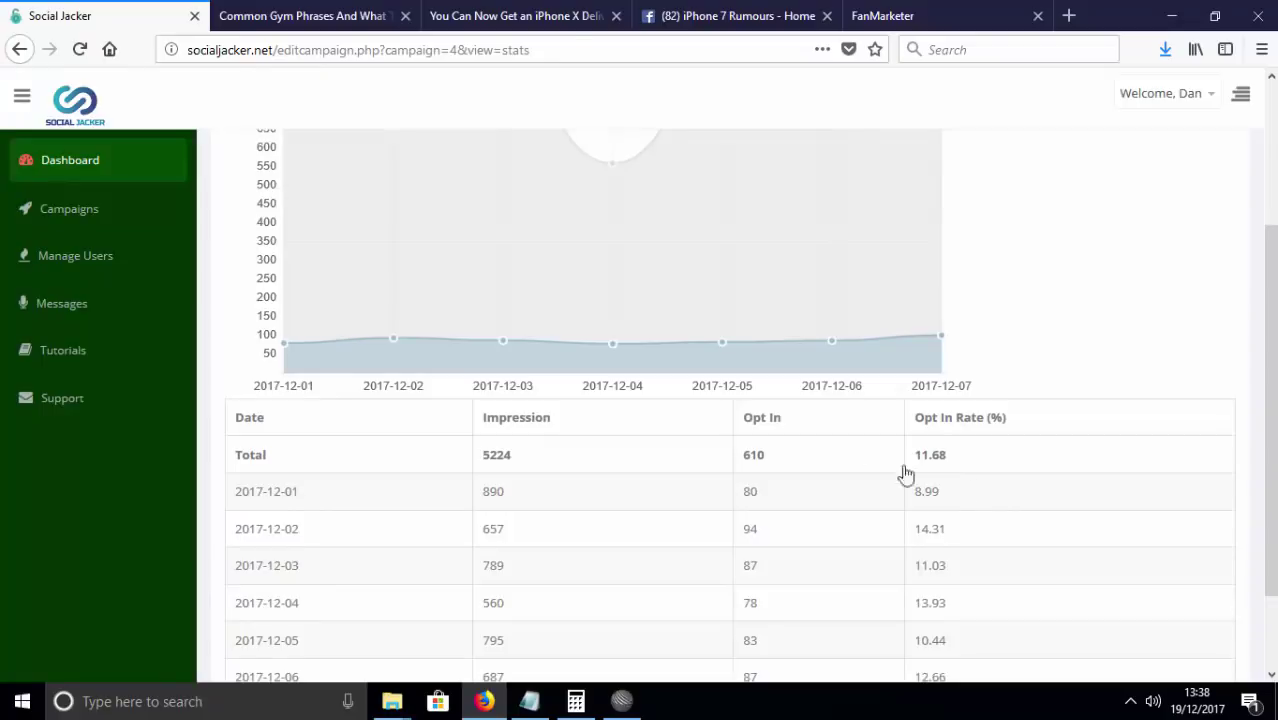
{"action": "double_click", "coordinate": [753, 455]}
Open the Apple campaign from the campaigns list and highlight the total opt-ins in its statistics.
{"action": "scroll", "coordinate": [796, 490], "scroll_direction": "up", "scroll_amount": 3}
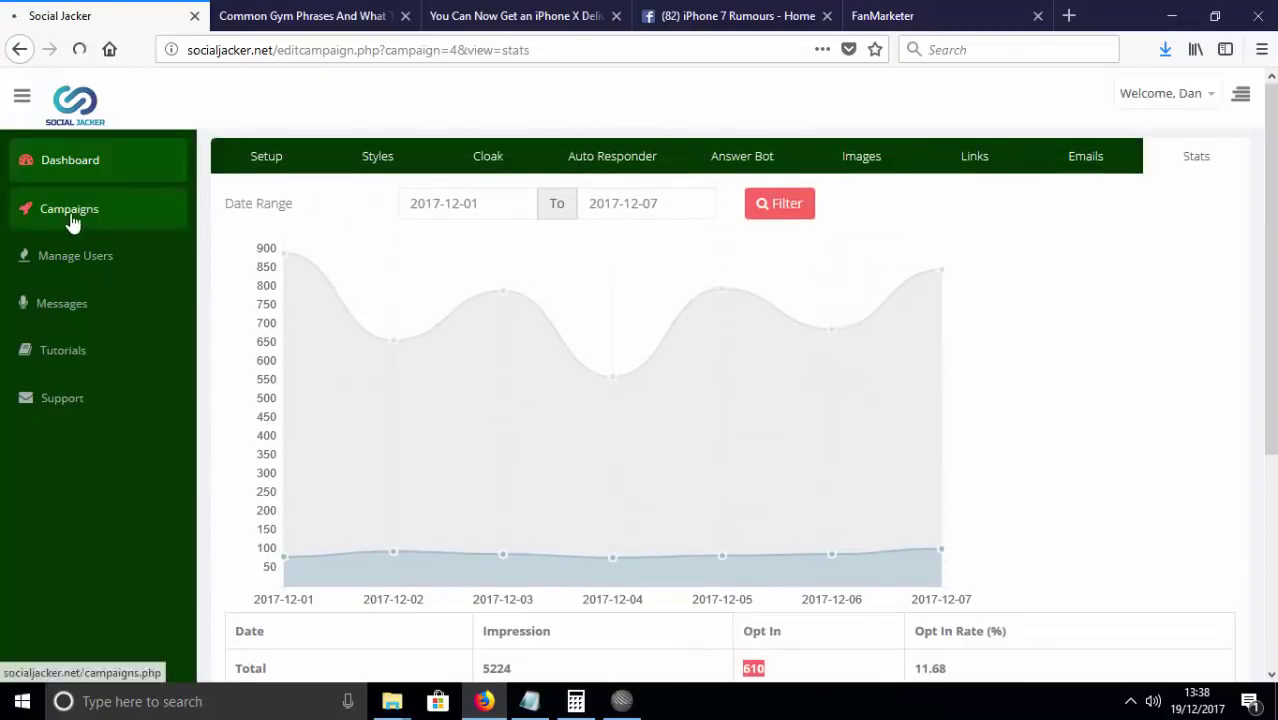
{"action": "left_click", "coordinate": [72, 222]}
{"action": "left_click", "coordinate": [549, 290]}
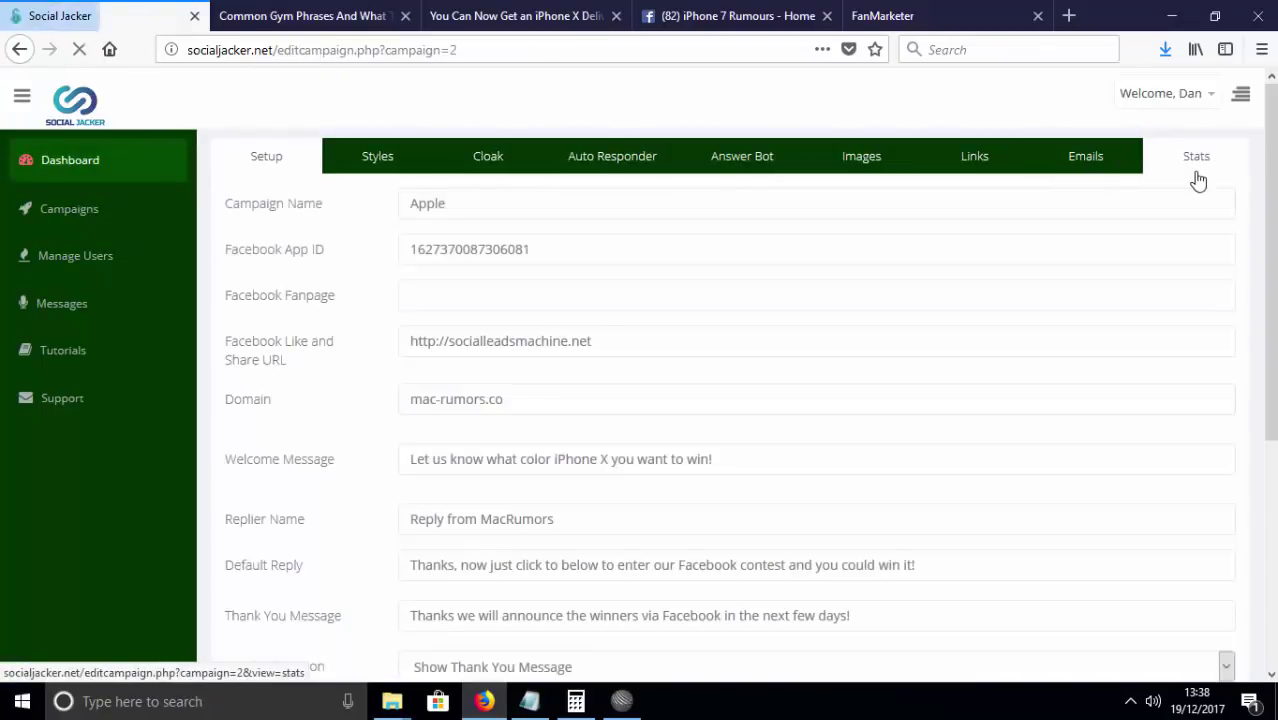
{"action": "left_click", "coordinate": [1196, 158]}
{"action": "scroll", "coordinate": [790, 440], "scroll_direction": "down", "scroll_amount": 3}
{"action": "double_click", "coordinate": [808, 362]}
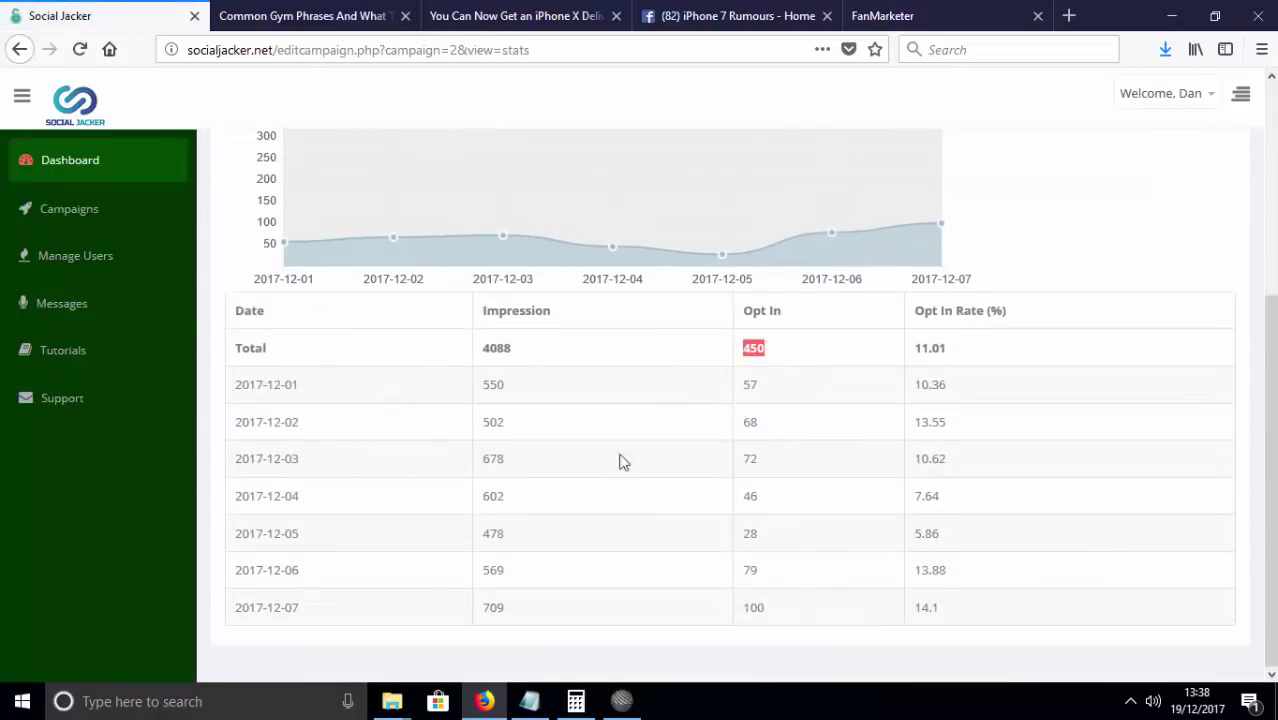
Open the Gym Talk campaign from the campaigns list and highlight the total opt-ins in its statistics.
{"action": "scroll", "coordinate": [622, 457], "scroll_direction": "up", "scroll_amount": 4}
{"action": "left_click", "coordinate": [62, 196]}
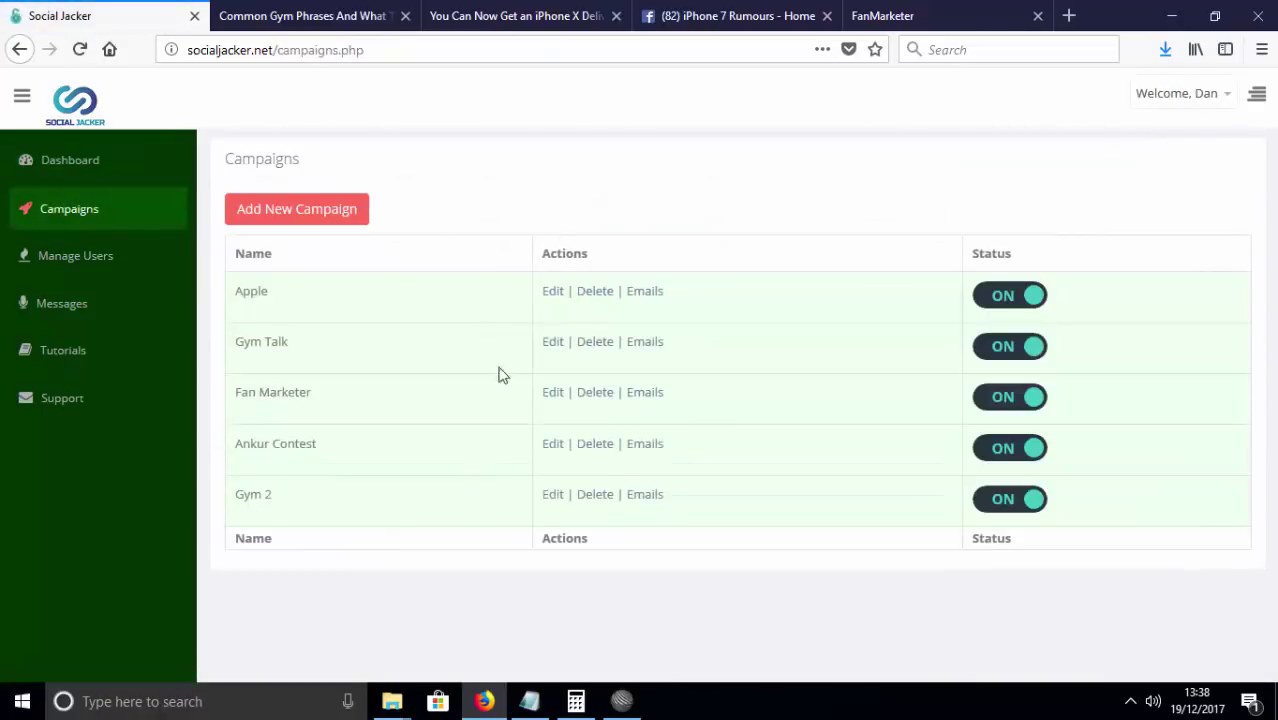
{"action": "left_click", "coordinate": [553, 342]}
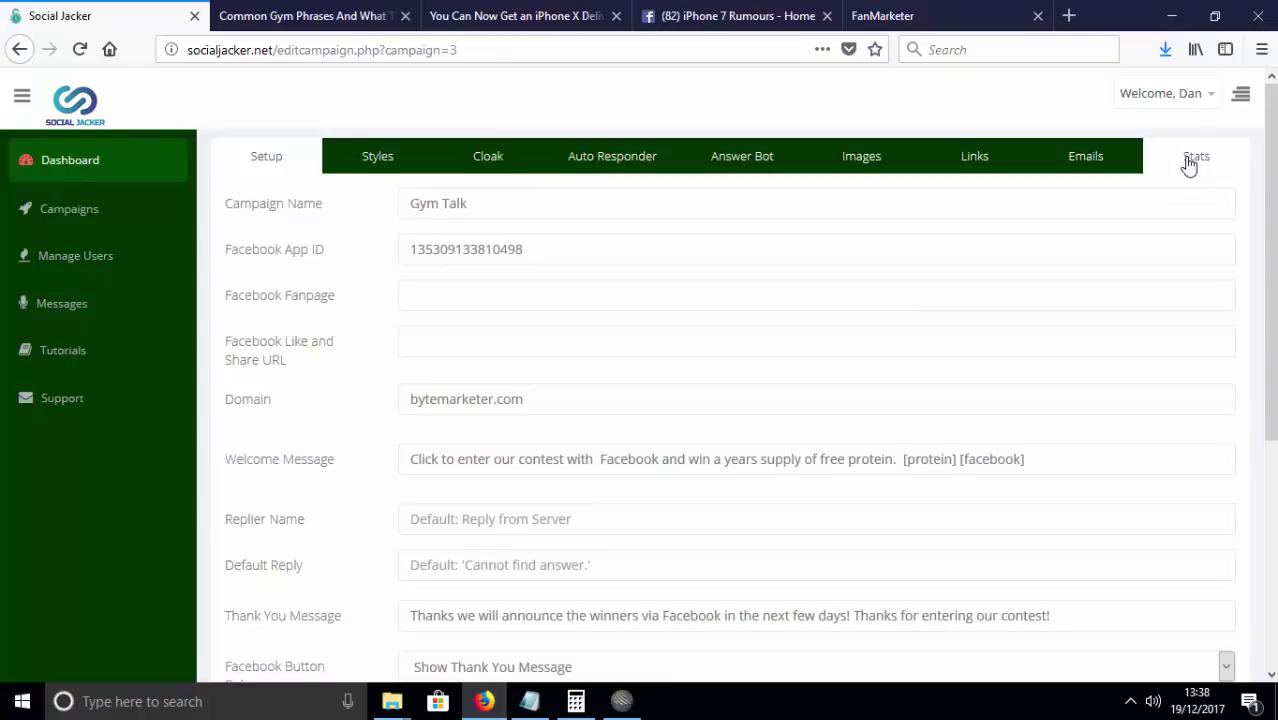
{"action": "left_click", "coordinate": [1192, 157]}
{"action": "scroll", "coordinate": [785, 490], "scroll_direction": "down", "scroll_amount": 3}
{"action": "double_click", "coordinate": [762, 455]}
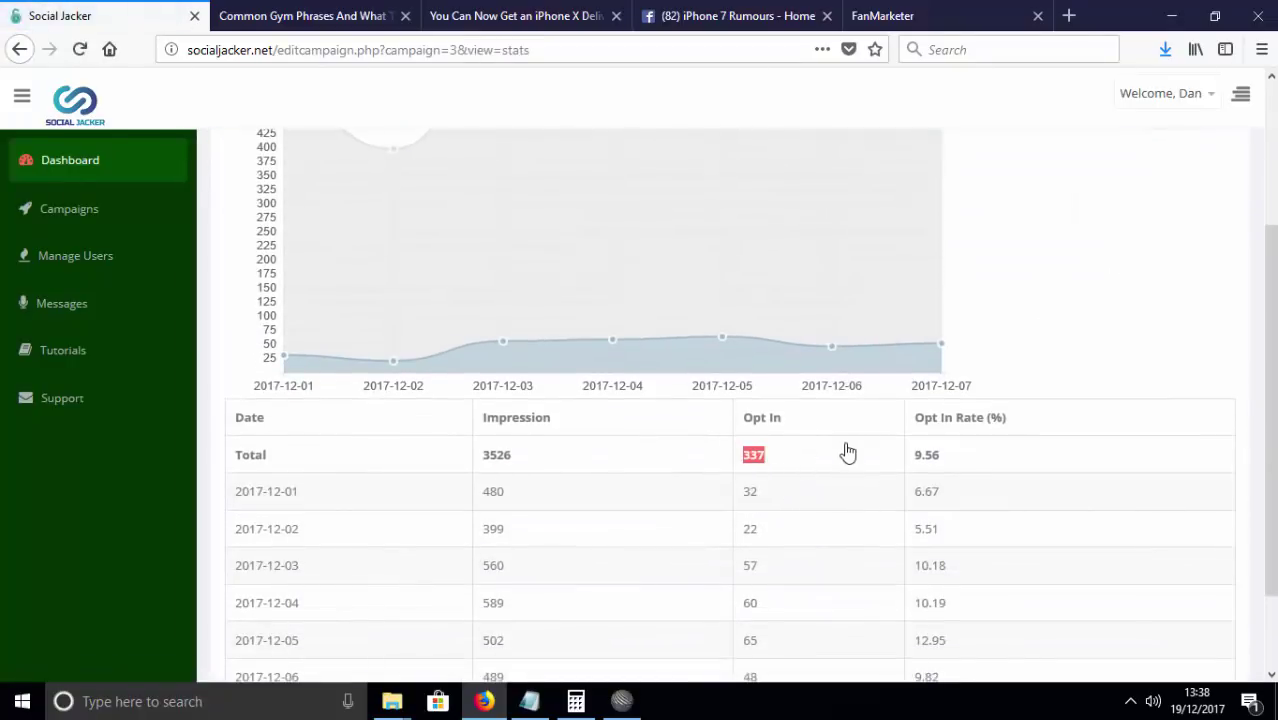
{"action": "key", "text": "alt+Tab"}
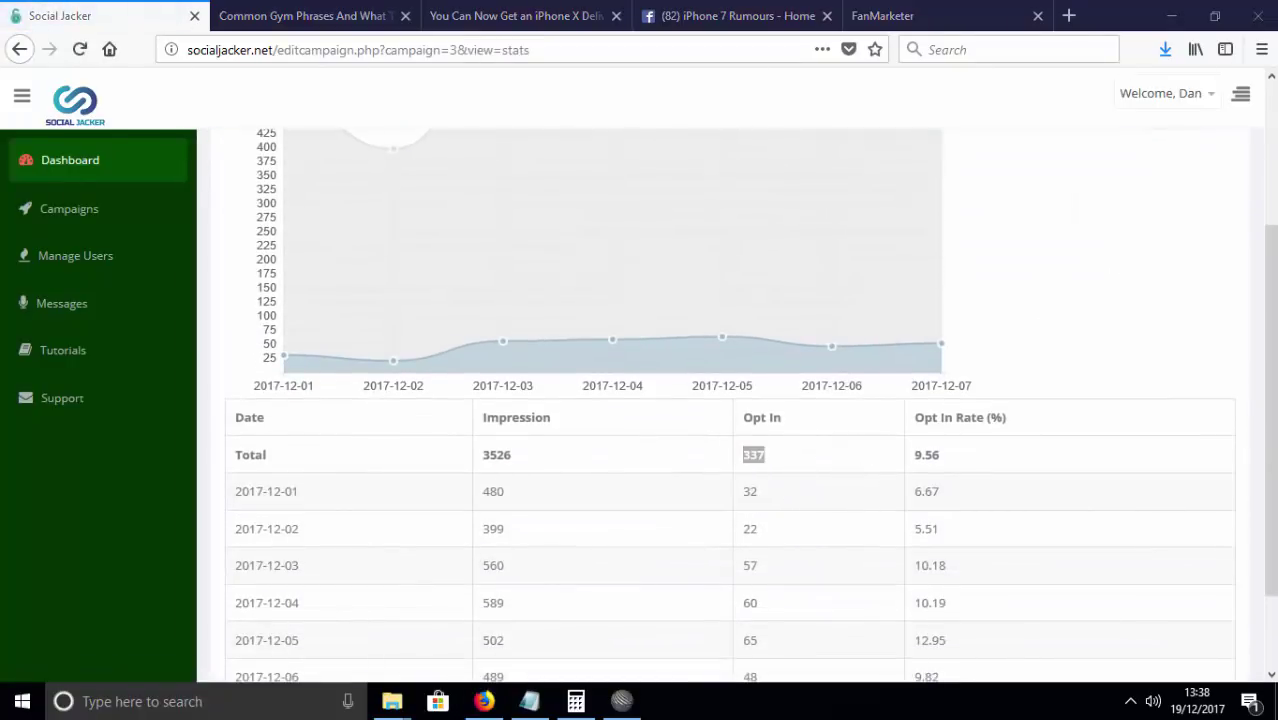